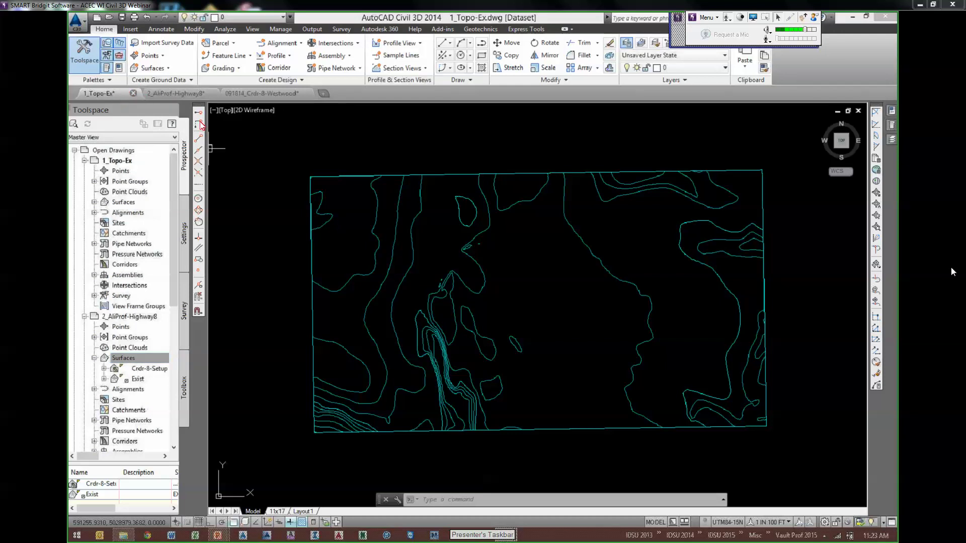
- Close the 1_Topo-Ex drawing without saving its changes
left_click(134, 94)
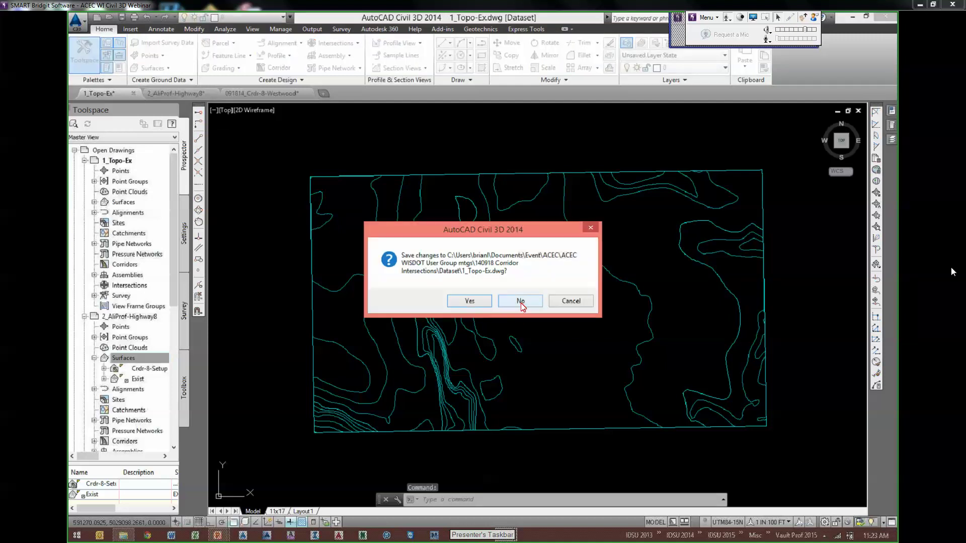
left_click(520, 302)
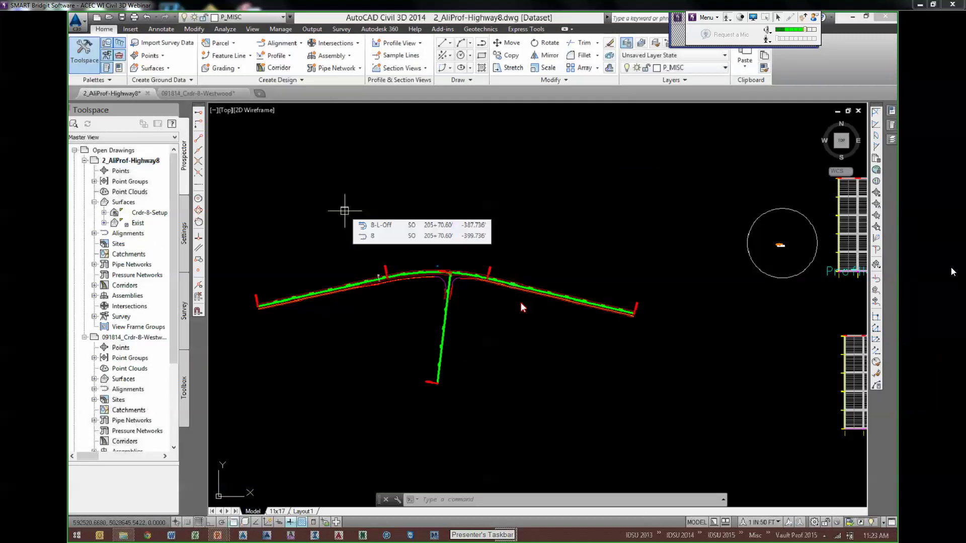
left_click(138, 223)
right_click(137, 223)
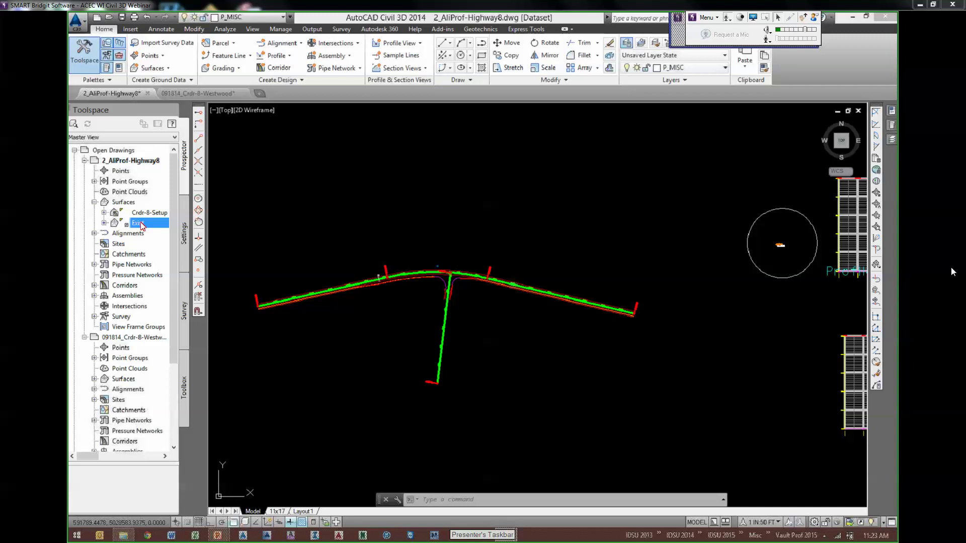
left_click(499, 313)
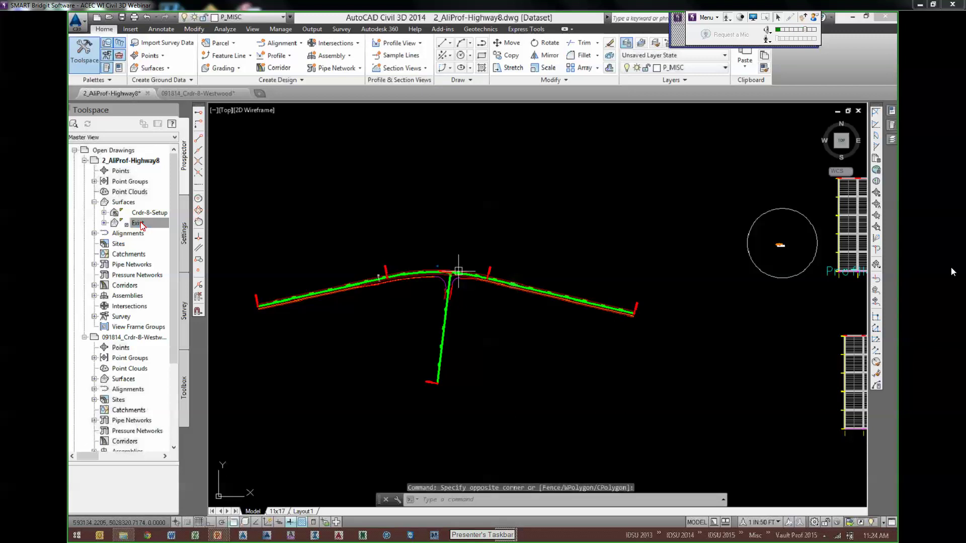
- Examine the T-intersection layout and select Highway 8's centerline alignment near station 210+00 to inspect it
scroll(458, 271, "up", 5)
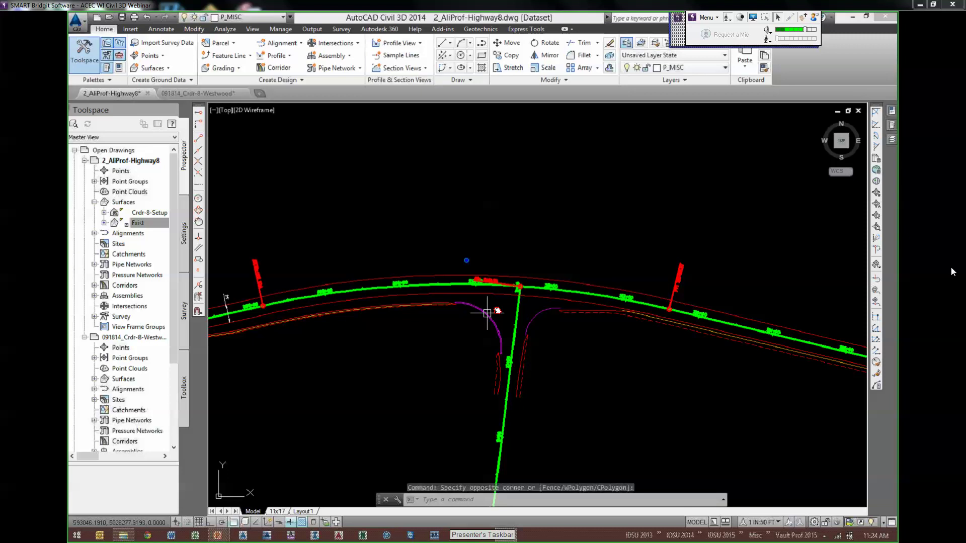
scroll(513, 306, "up", 4)
mouse_move(497, 311)
middle_mouse_down()
mouse_move(484, 340)
mouse_move(539, 329)
middle_mouse_up()
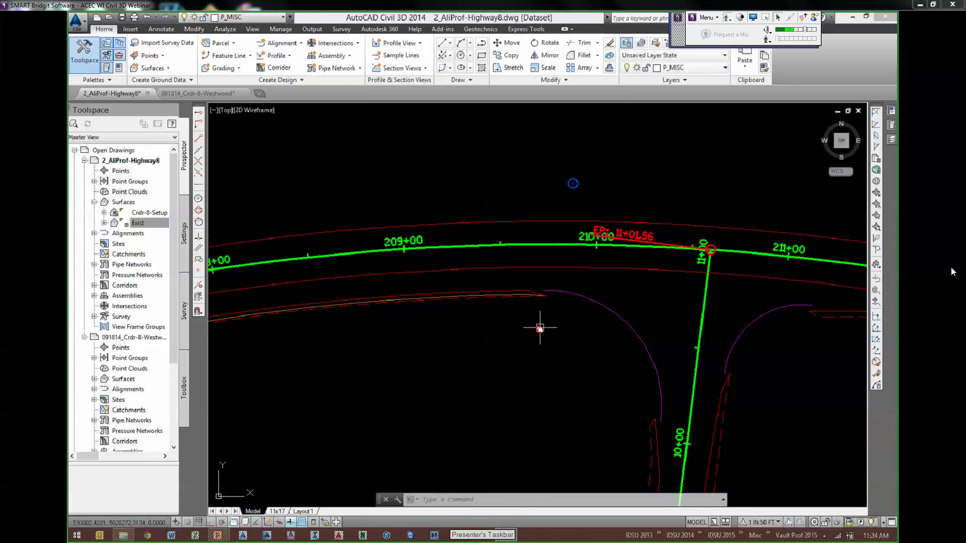
left_click(541, 247)
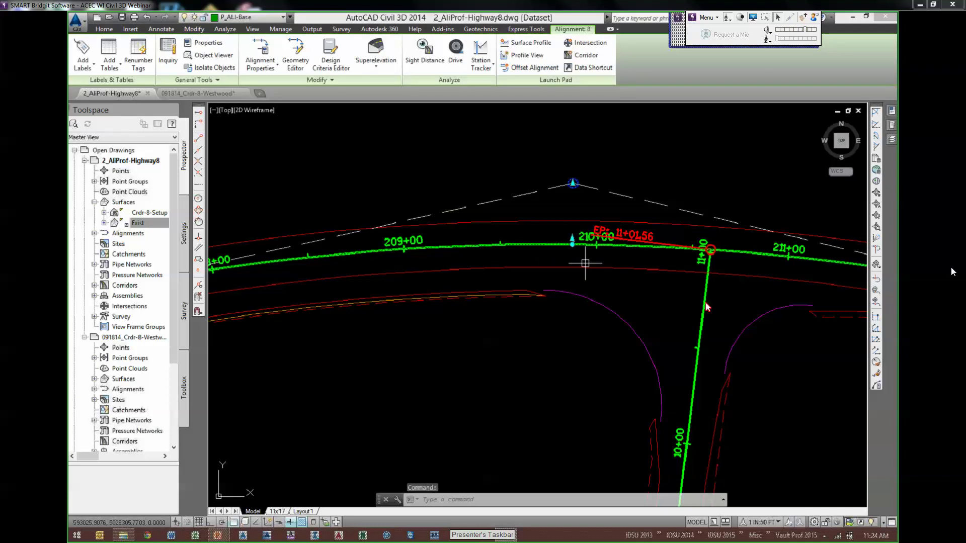
key("Escape")
key("Escape")
middle_click_drag(713, 339, 657, 193)
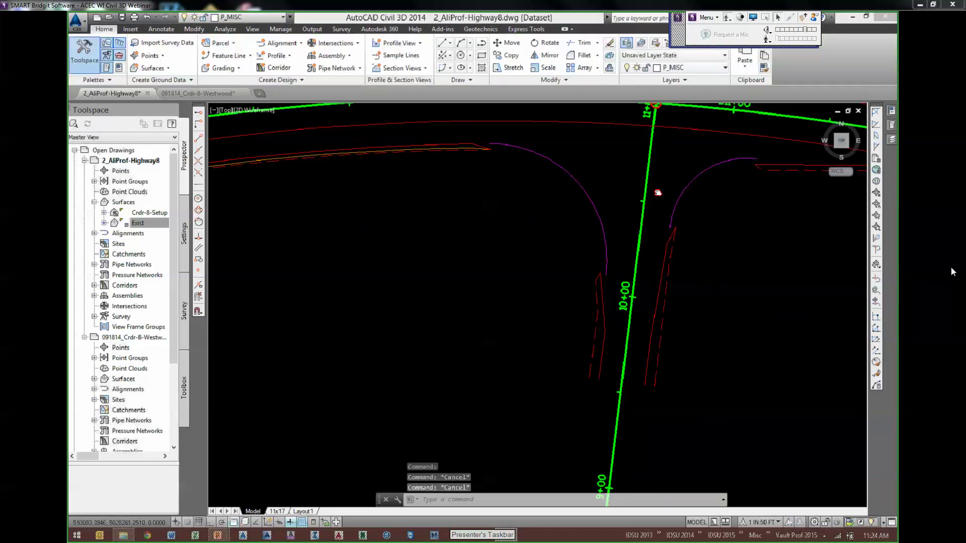
middle_click_drag(433, 227, 550, 325)
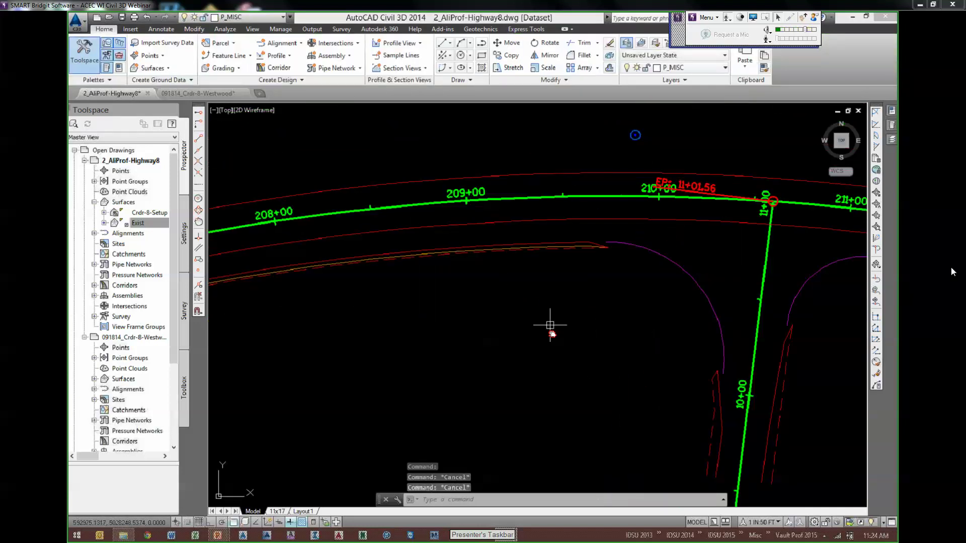
mouse_move(550, 325)
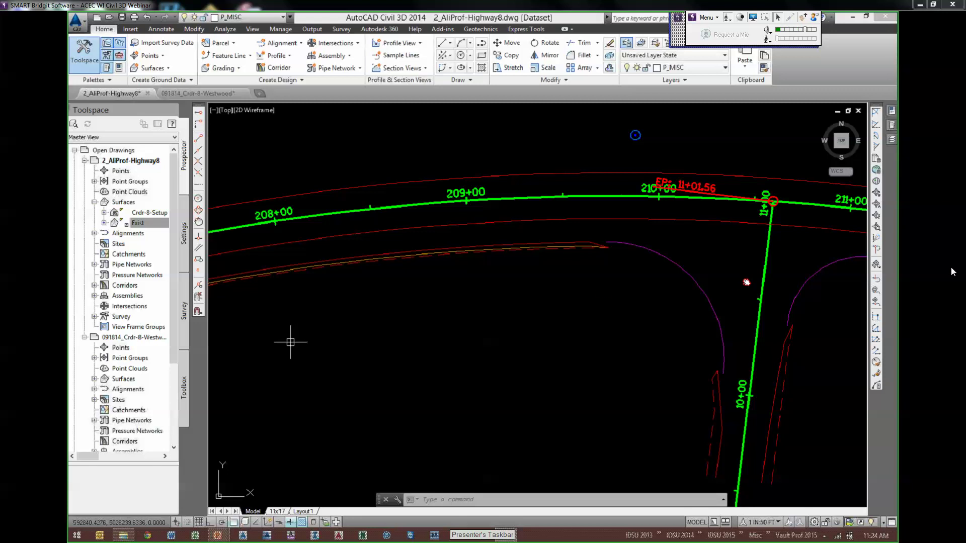
- Select the offset alignments on both sides of Highway 8 and follow them west of the intersection
scroll(290, 342, "down", 1)
middle_click_drag(746, 283, 367, 322)
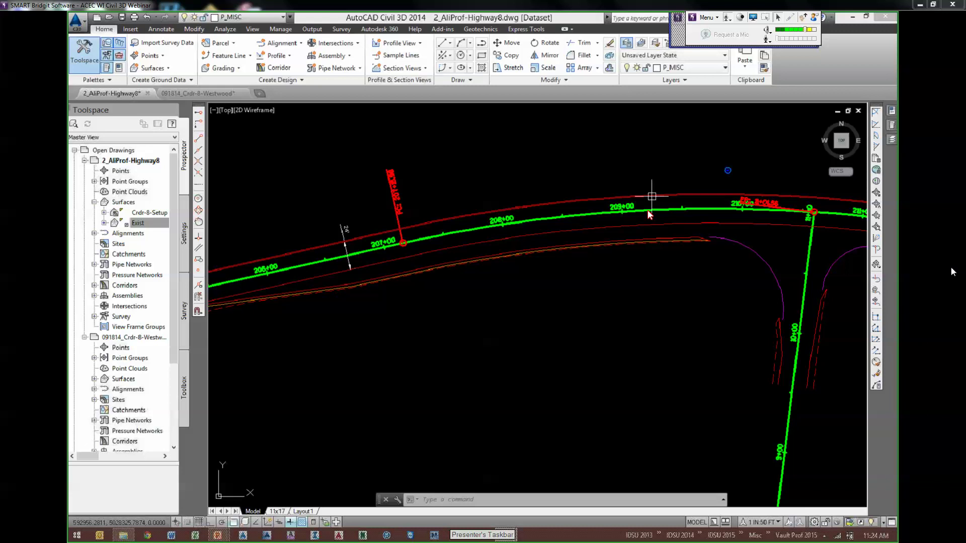
left_click(651, 197)
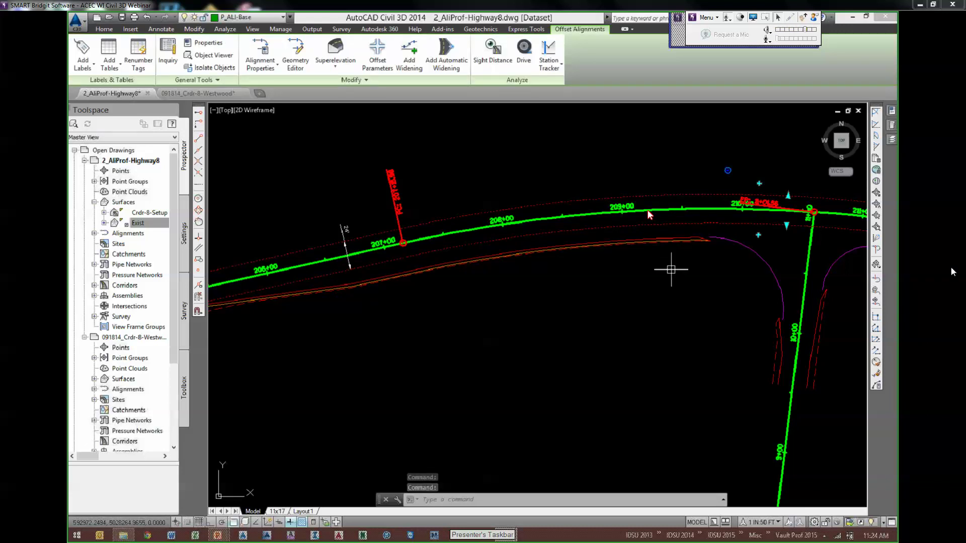
mouse_move(344, 312)
middle_mouse_down()
mouse_move(647, 305)
mouse_move(652, 271)
mouse_move(660, 271)
middle_mouse_up()
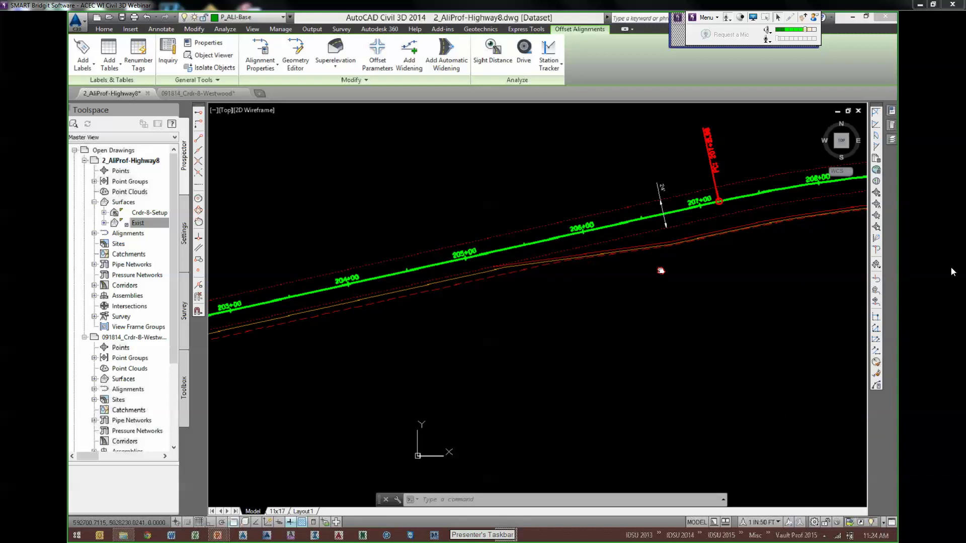
key("Escape")
- Select the turn lane alignment 8-R-TrnLn south of Highway 8 and follow it toward the intersection
scroll(613, 251, "up", 3)
left_click(558, 263)
scroll(514, 281, "down", 3)
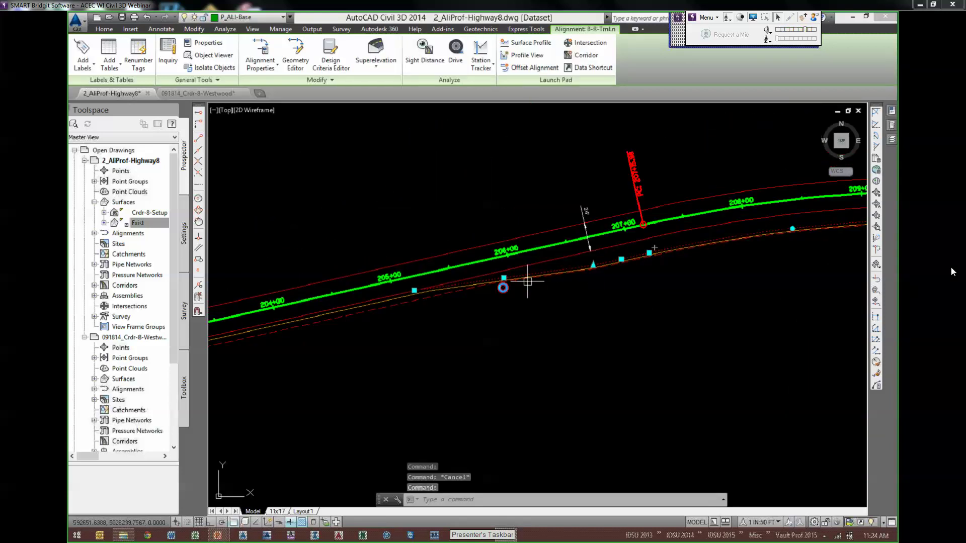
middle_click_drag(526, 278, 416, 299)
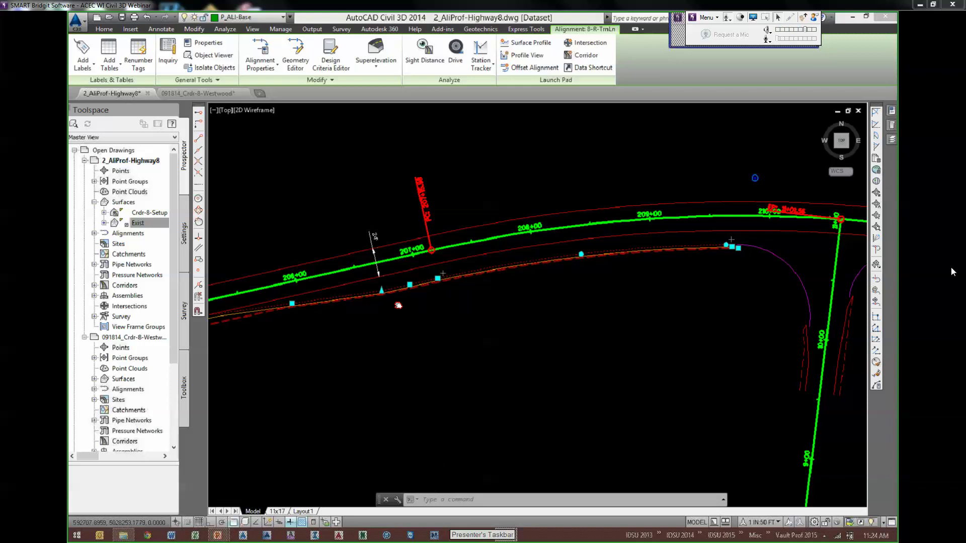
key("Escape")
- Select the shoulder edge alignment 8-R-EPS-W and inspect its run up to the west curb return
scroll(384, 294, "up", 3)
left_click(478, 270)
scroll(490, 284, "down", 2)
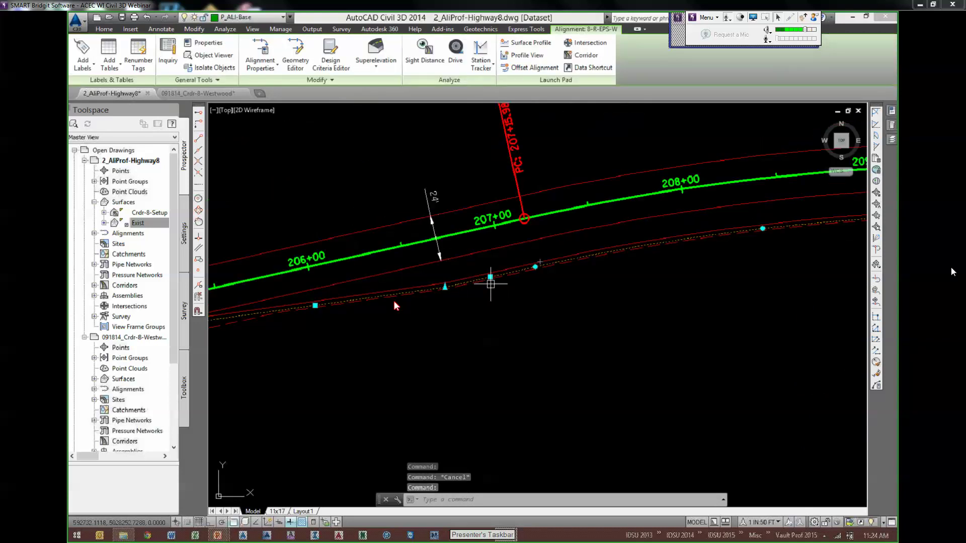
scroll(490, 285, "down", 2)
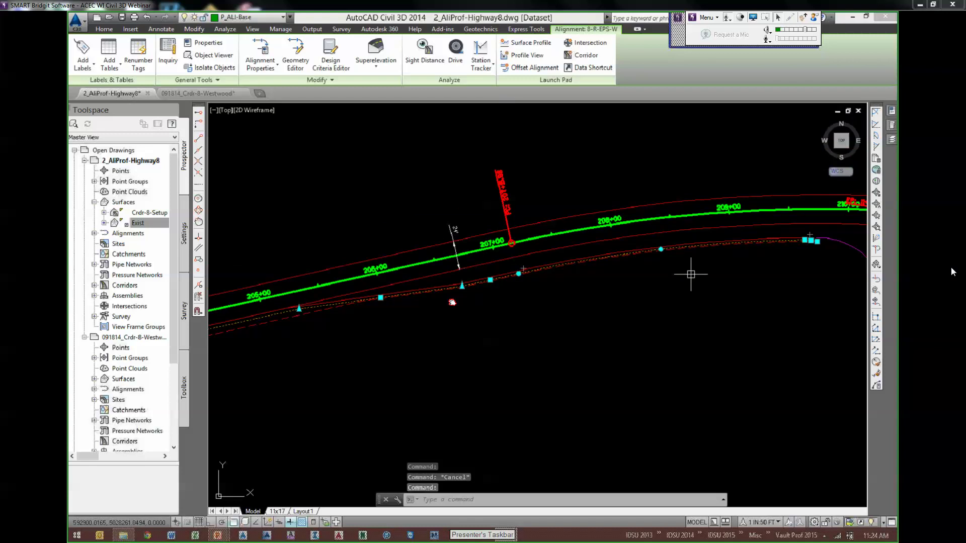
middle_click_drag(691, 275, 475, 300)
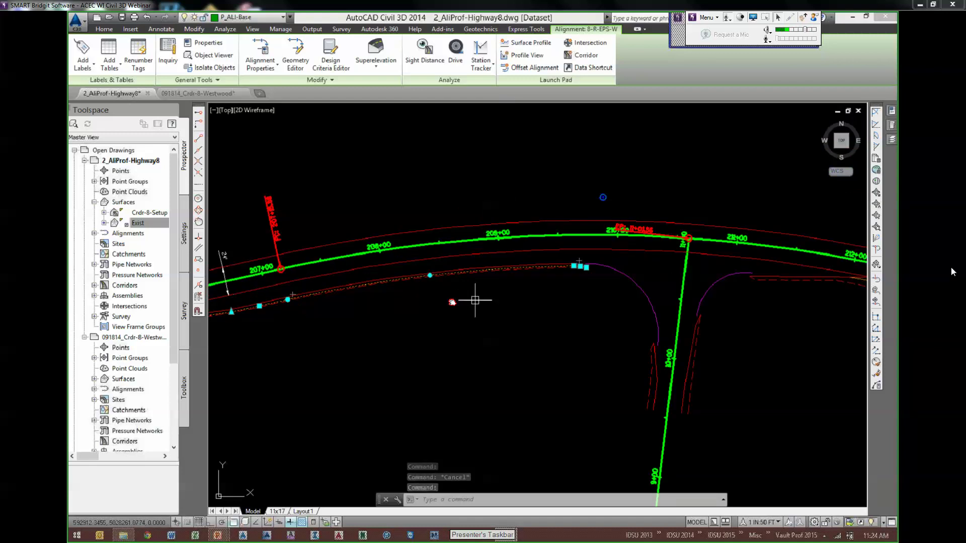
scroll(576, 276, "up", 4)
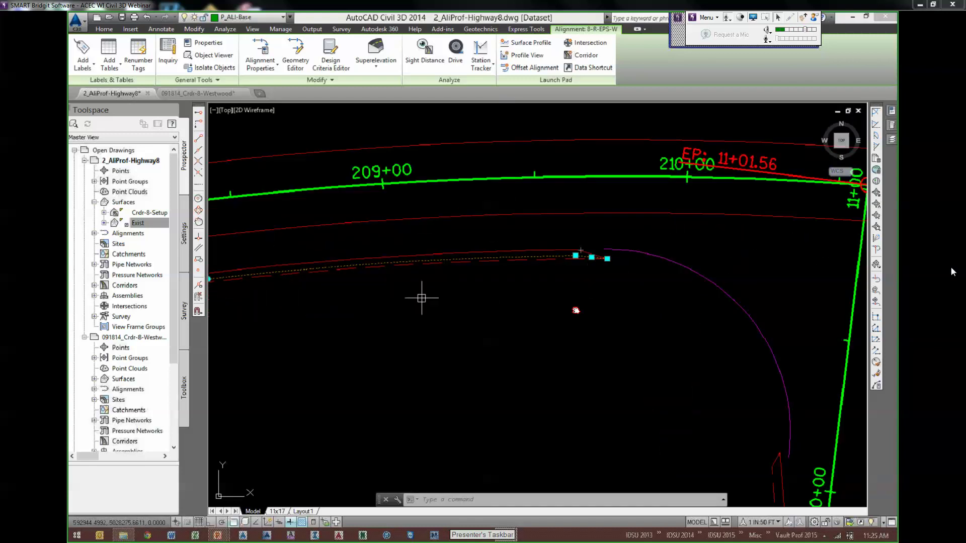
scroll(270, 244, "up", 1)
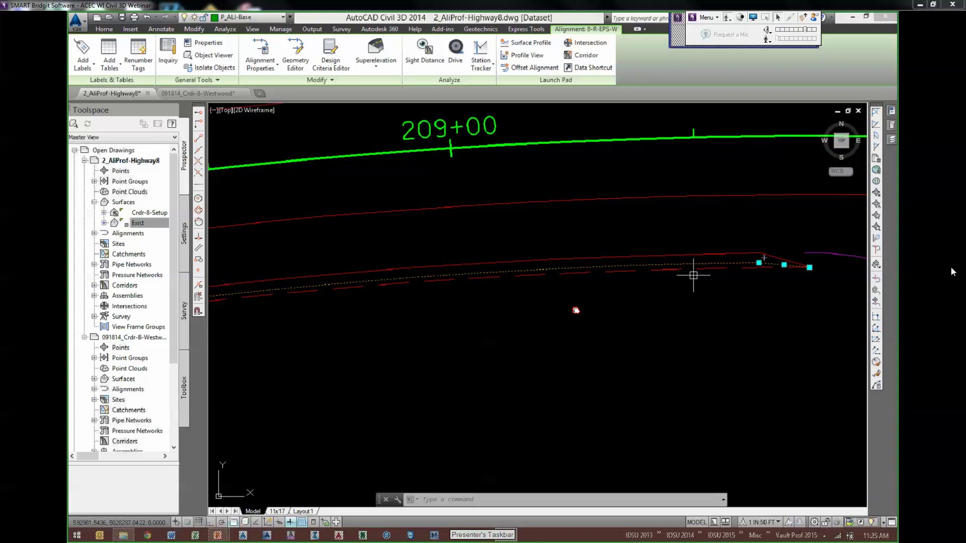
key("Escape")
- Select the outer dashed shoulder alignment 8-R-EGS-W and inspect its course from station 203+00 to the intersection
scroll(694, 275, "up", 2)
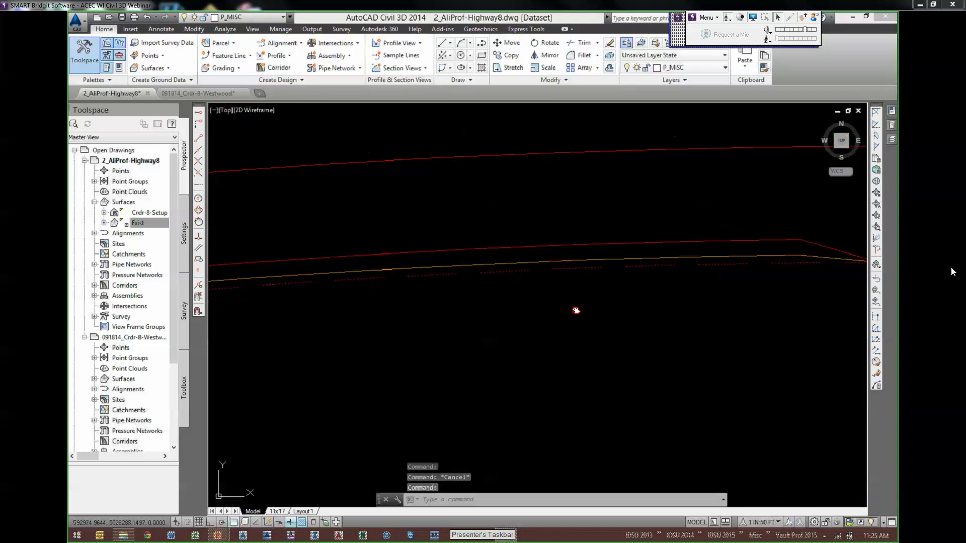
scroll(677, 276, "down", 4)
left_click(677, 276)
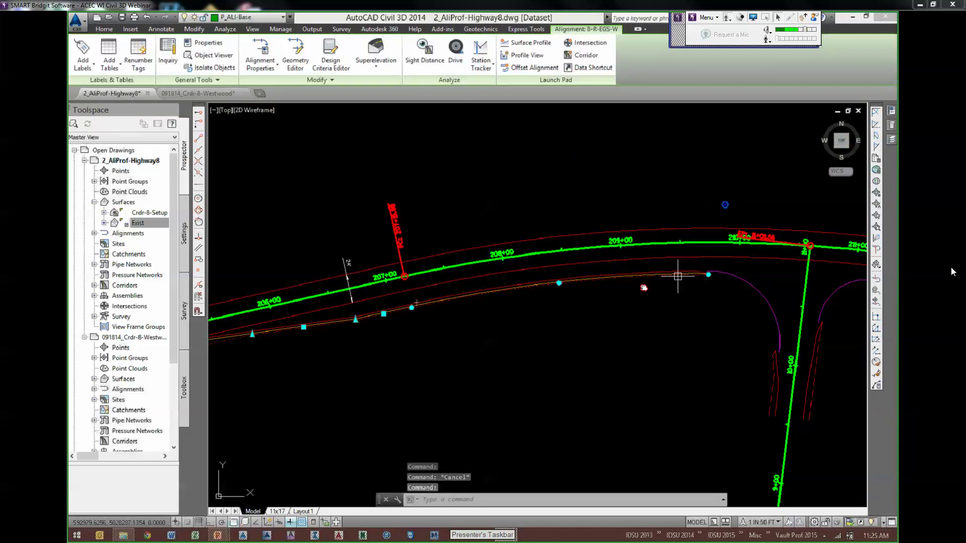
middle_click_drag(428, 332, 713, 291)
middle_click_drag(475, 321, 608, 300)
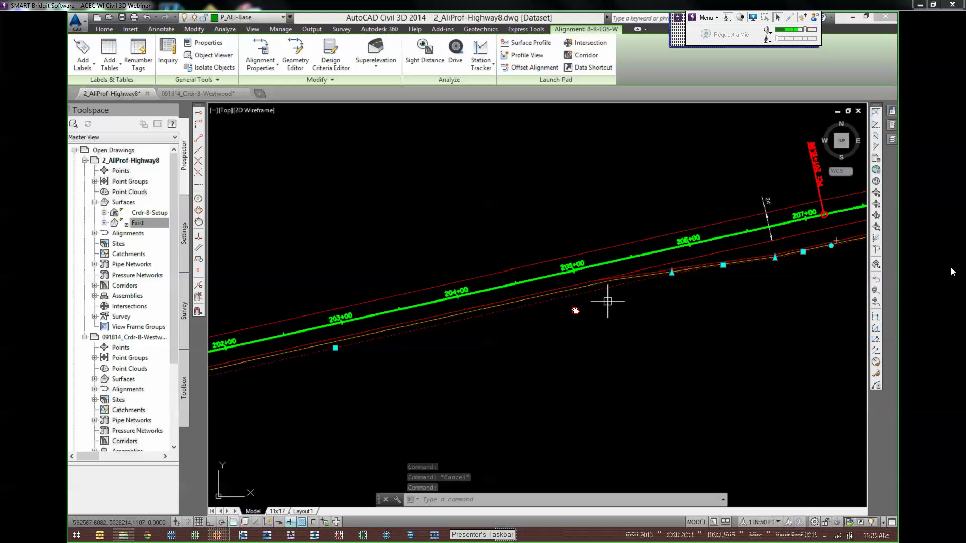
scroll(608, 301, "up", 2)
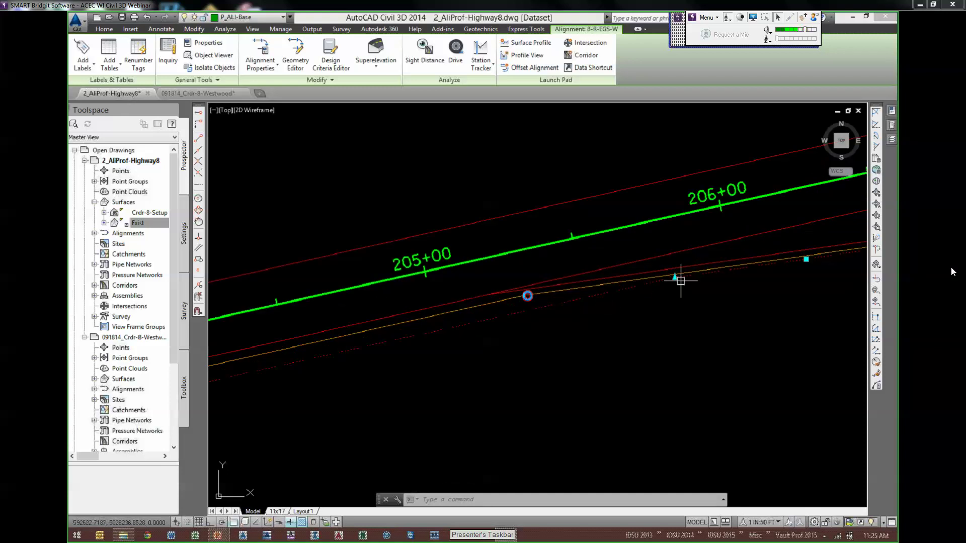
middle_click_drag(646, 289, 419, 286)
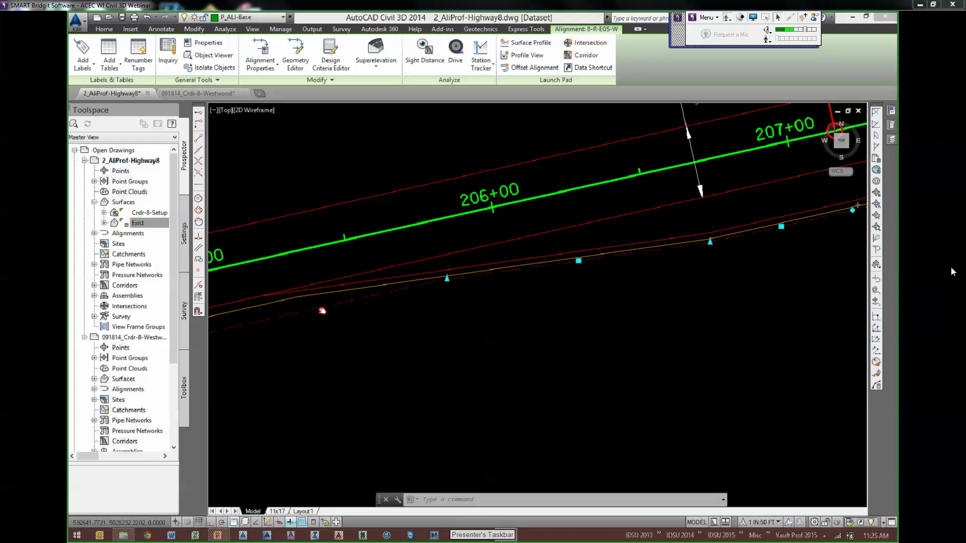
scroll(285, 314, "down", 3)
middle_click_drag(729, 297, 597, 314)
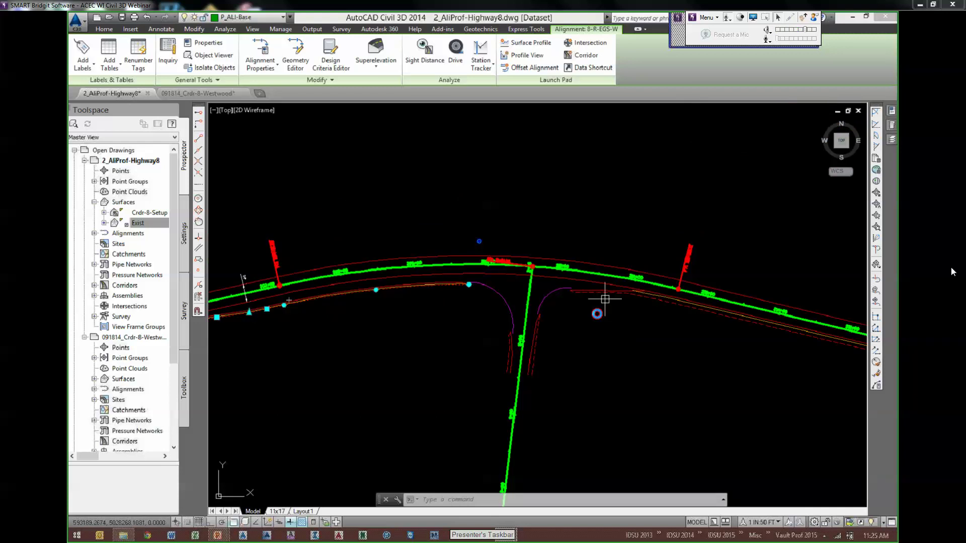
- Examine the shoulder edge lines east of the intersection and along both sides of the side road
scroll(653, 298, "up", 4)
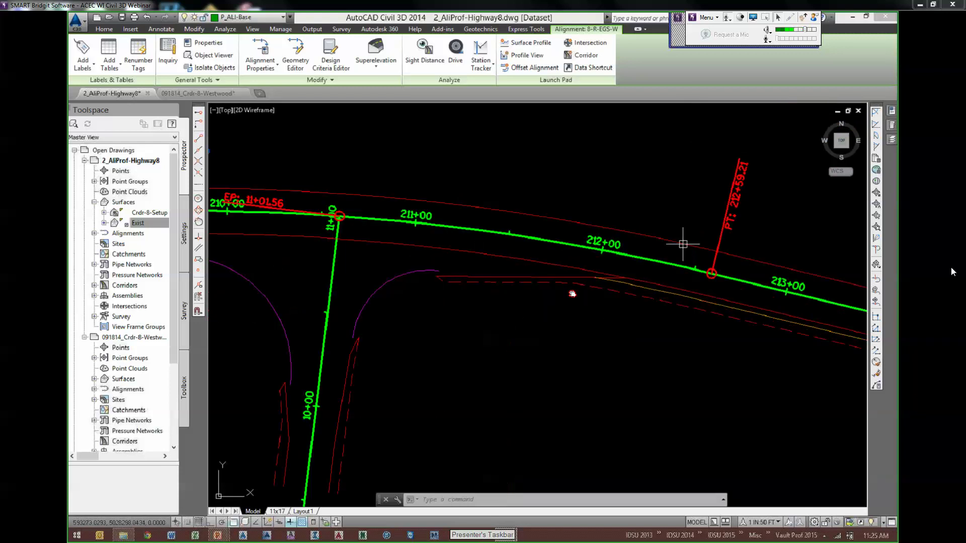
middle_click_drag(616, 282, 809, 238)
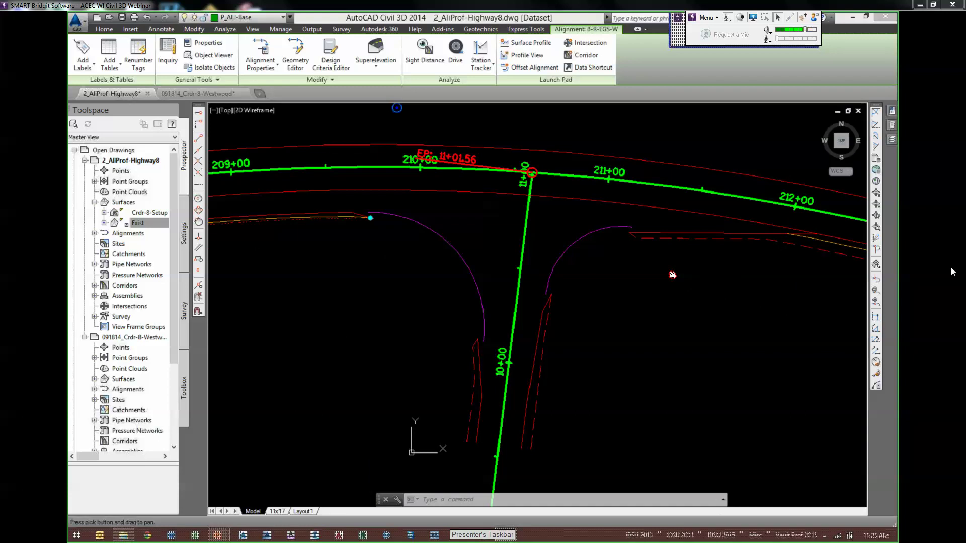
scroll(471, 401, "up", 2)
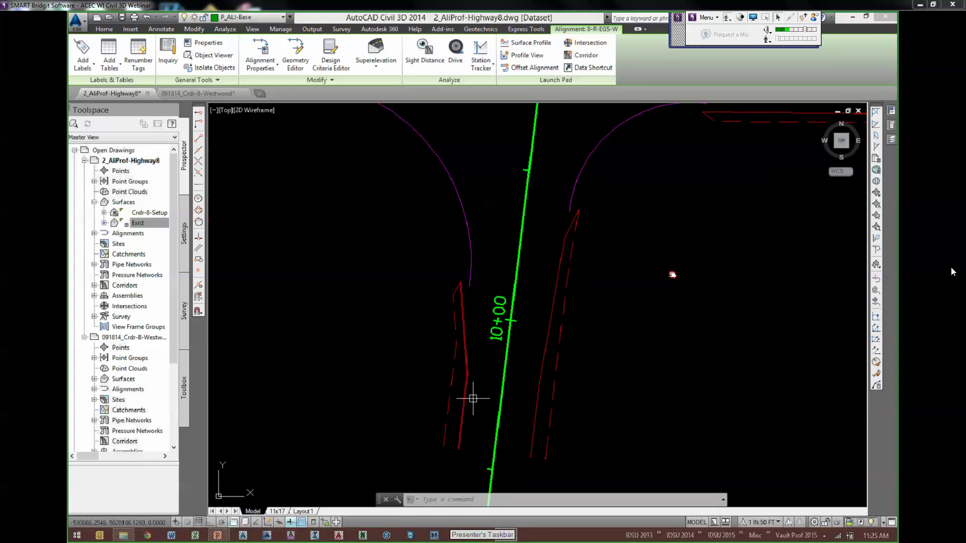
middle_click_drag(473, 398, 479, 513)
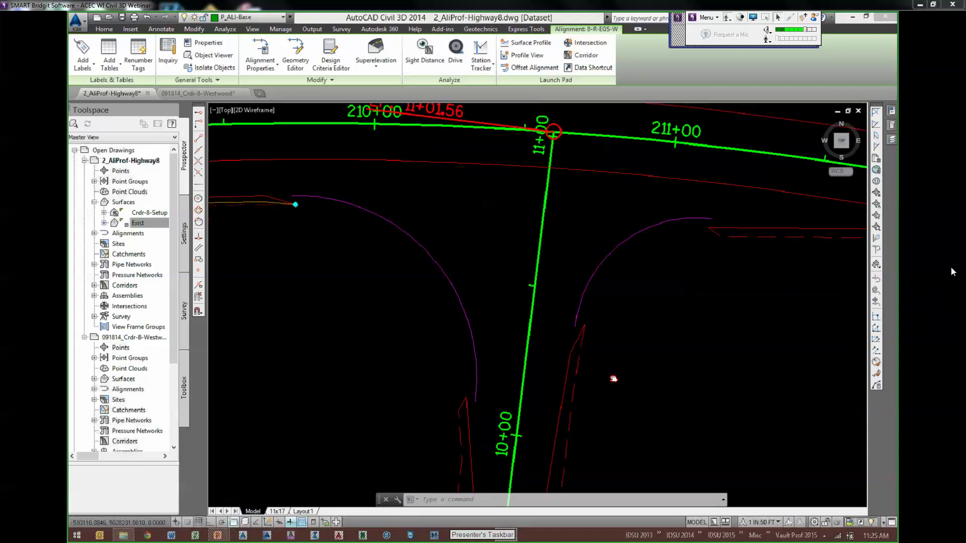
- Select both curb return alignments at the intersection to inspect them, leaving neither selected
left_click(418, 240)
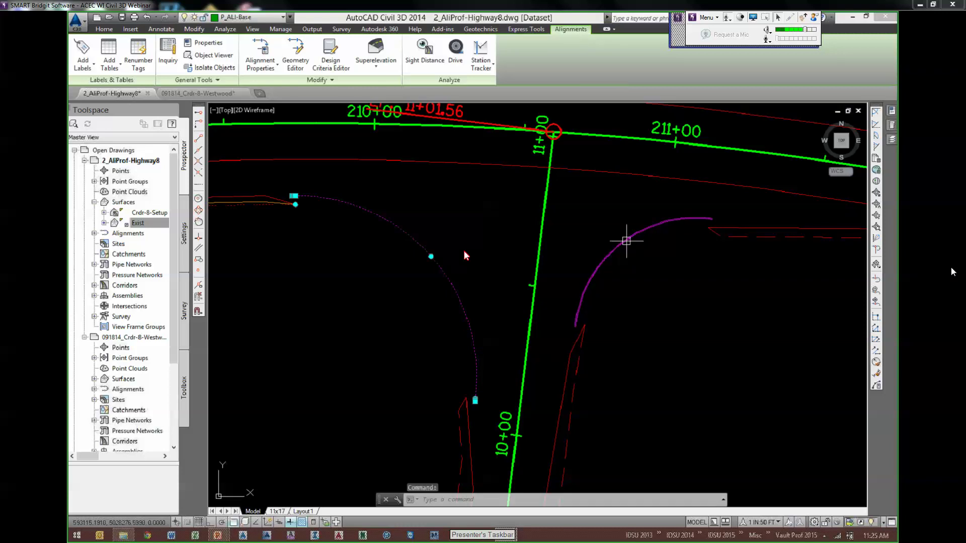
left_click(626, 241)
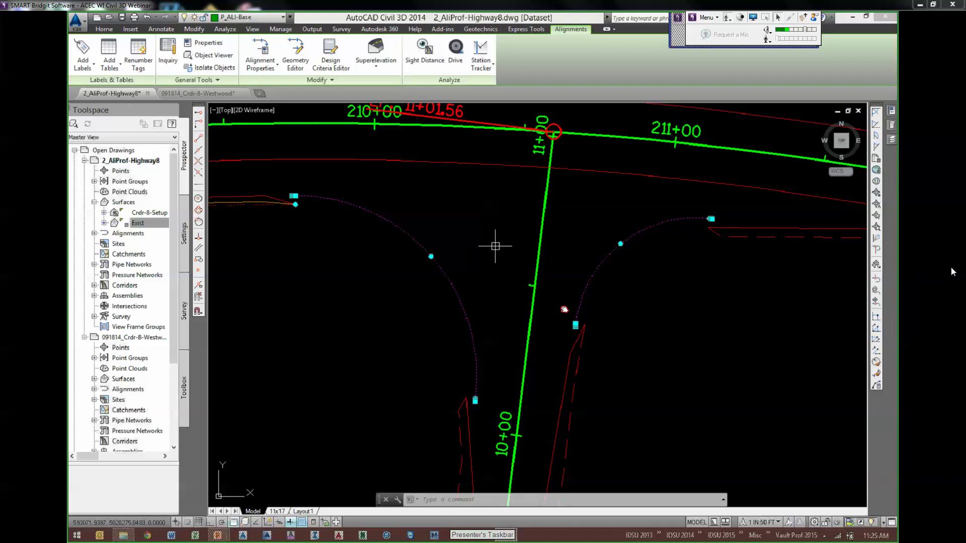
middle_click_drag(388, 280, 563, 309)
key("Escape")
key("Escape")
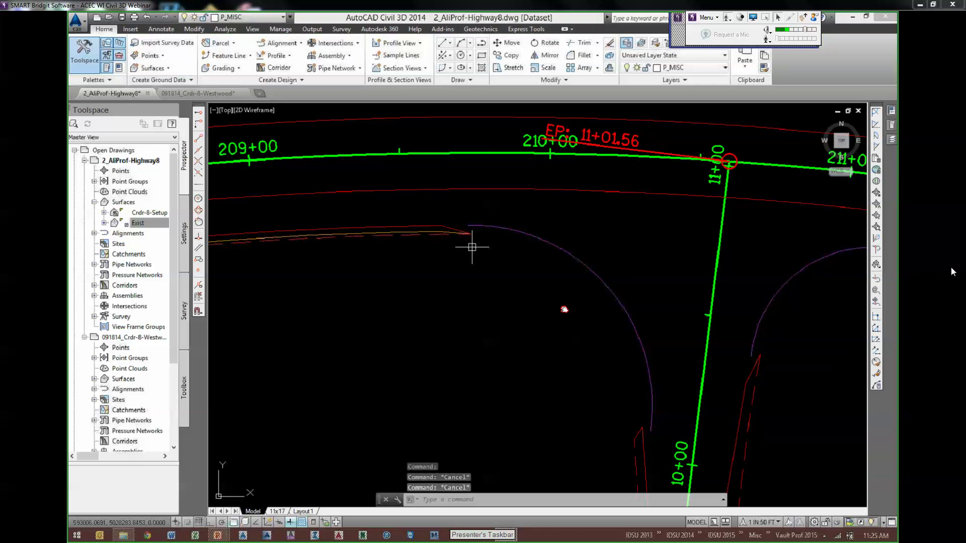
- Inspect where the west shoulder edge alignments meet the curb return, and view the east curb return
scroll(472, 247, "up", 2)
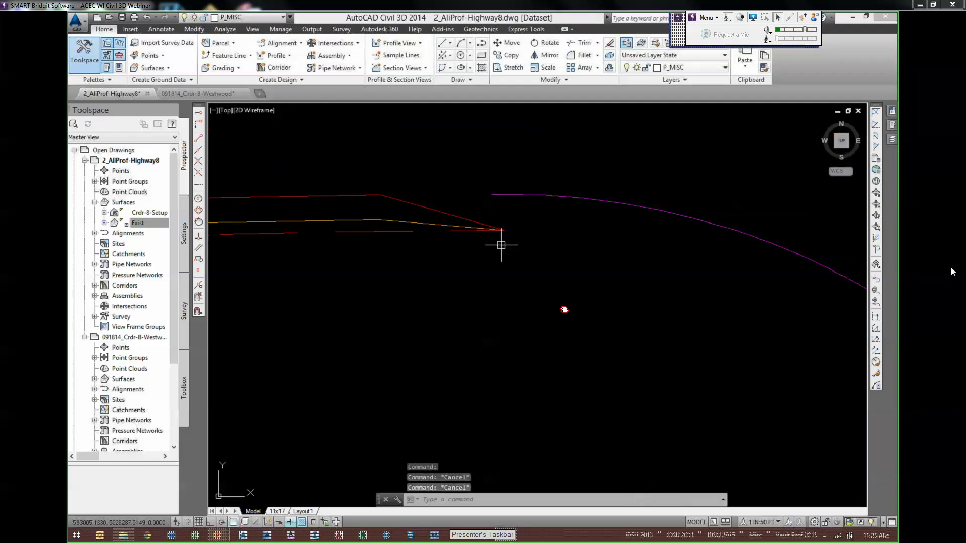
scroll(645, 298, "down", 1)
mouse_move(645, 298)
middle_mouse_down()
mouse_move(596, 269)
mouse_move(341, 270)
middle_mouse_up()
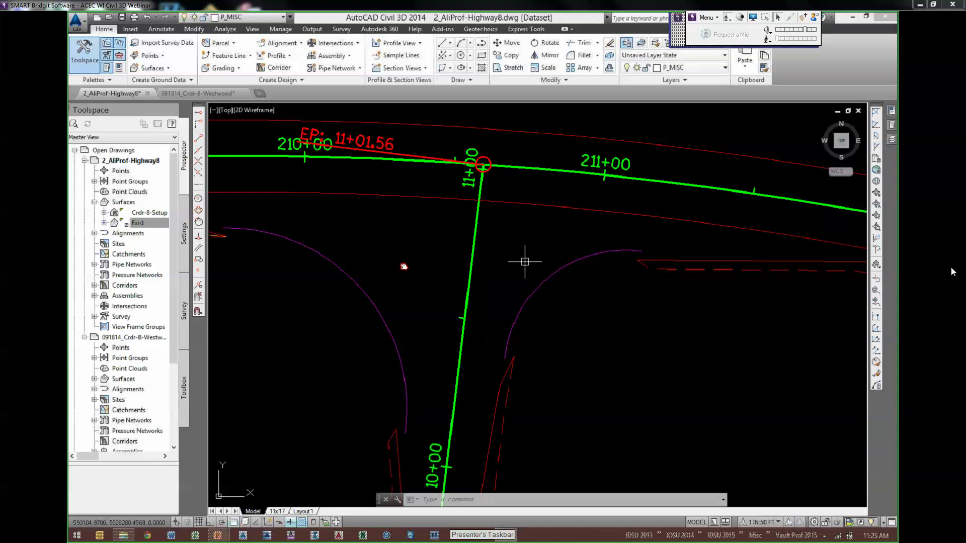
- Look over the whole intersection layout, and examine the profile view of alignment 8
scroll(528, 255, "down", 1)
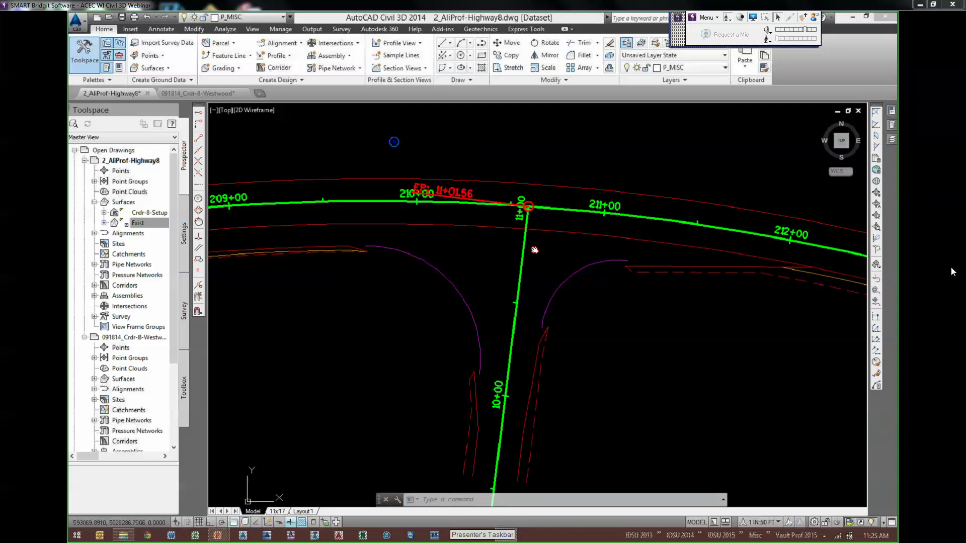
middle_click_drag(485, 250, 534, 250)
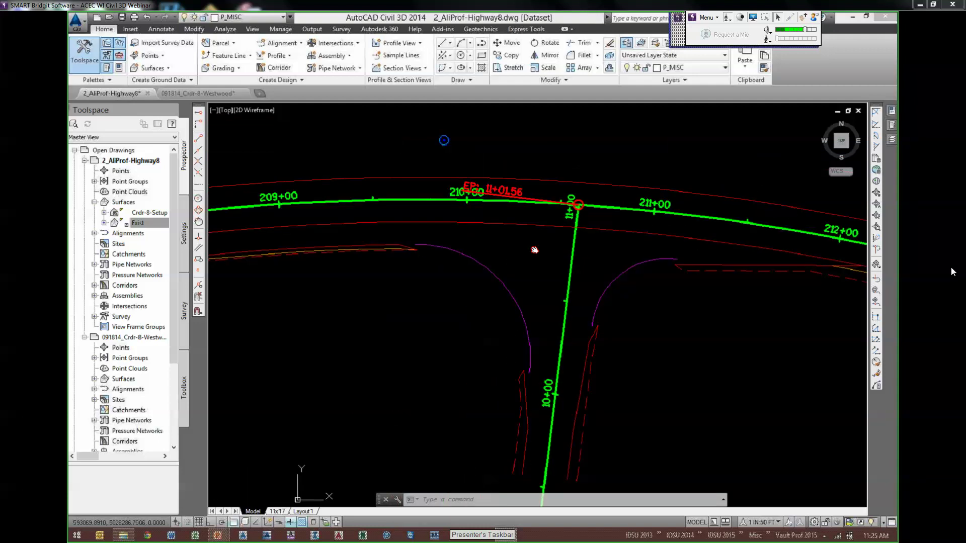
scroll(429, 253, "down", 6)
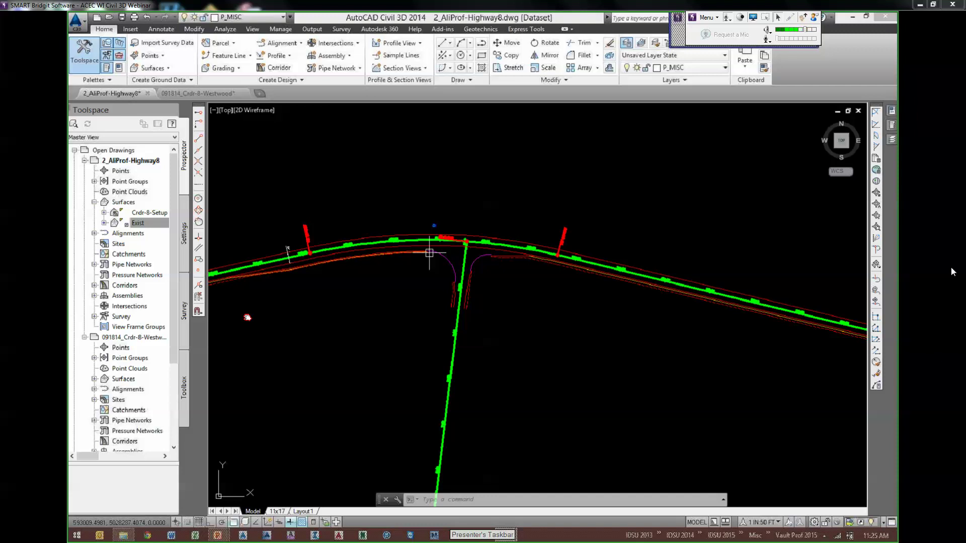
scroll(429, 253, "down", 3)
middle_click_drag(719, 253, 474, 309)
scroll(499, 278, "up", 2)
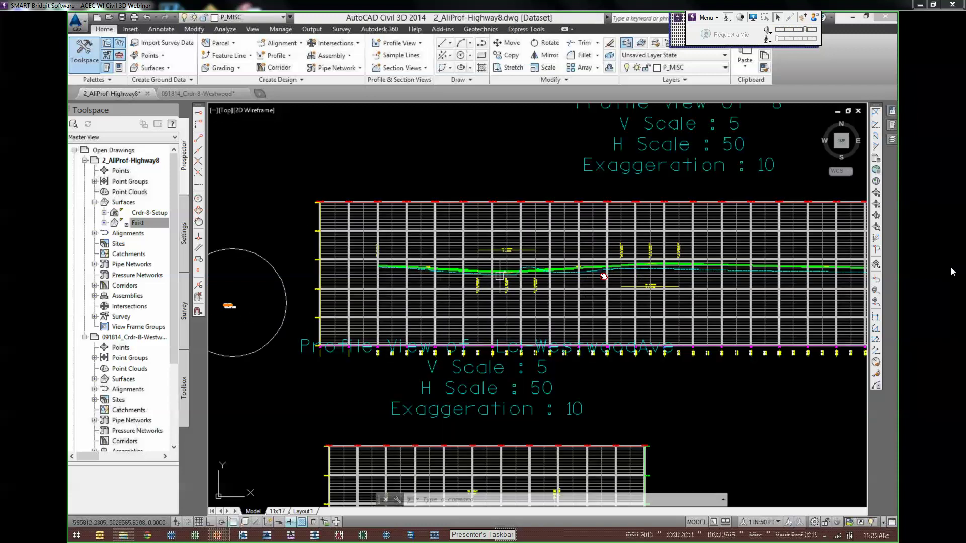
mouse_move(683, 276)
middle_mouse_down()
mouse_move(645, 295)
mouse_move(662, 294)
middle_mouse_up()
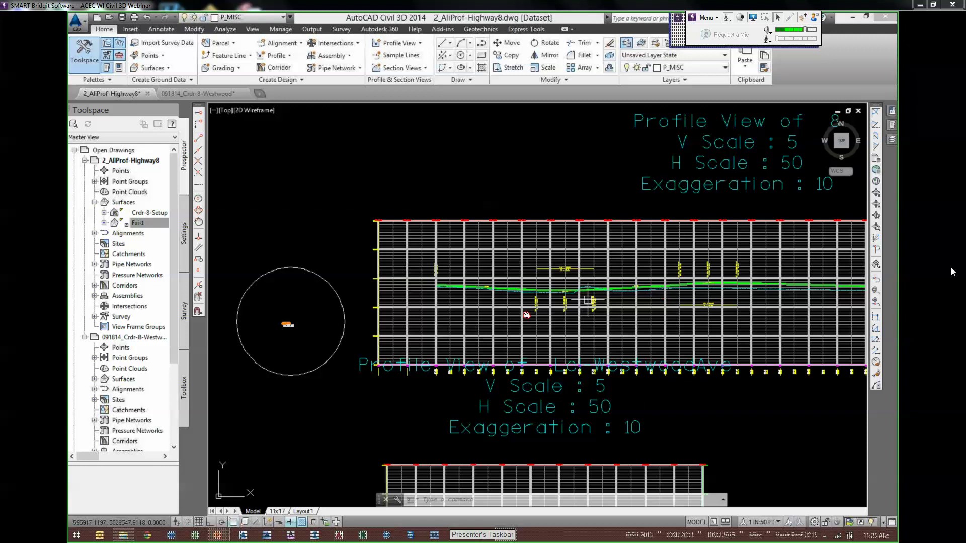
middle_click_drag(473, 296, 421, 269)
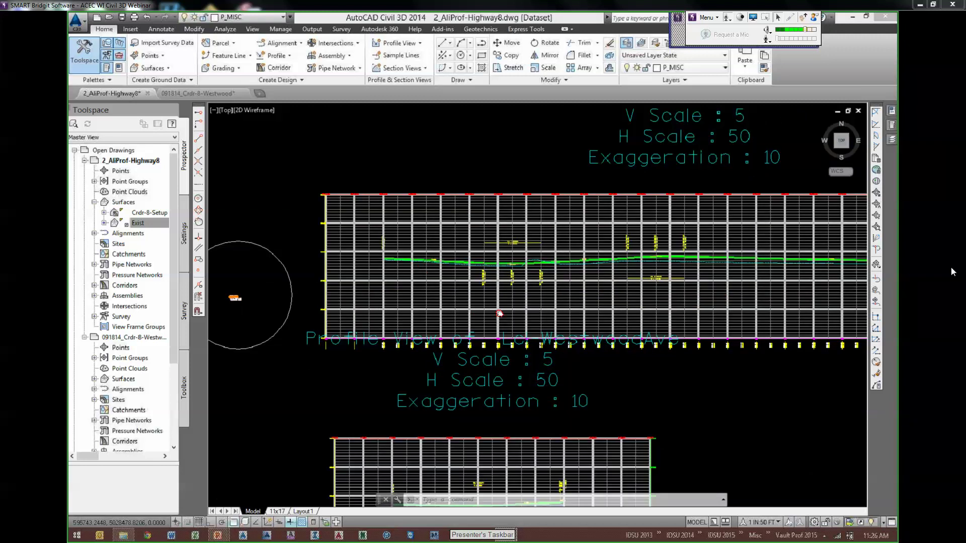
- Examine the Westwood Avenue profile view, including its vertical curve and the tie-in at its end
middle_click_drag(499, 313, 473, 132)
scroll(499, 313, "up", 2)
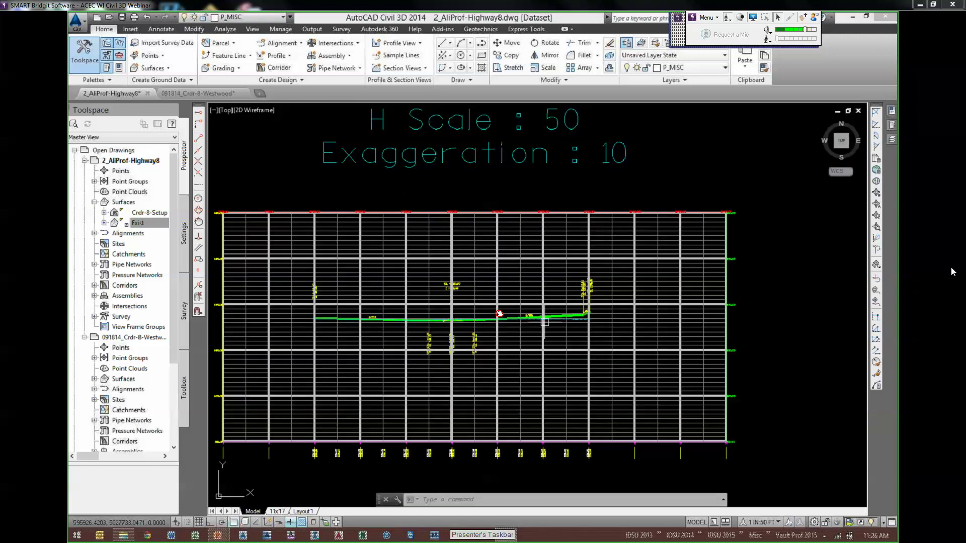
scroll(499, 314, "up", 2)
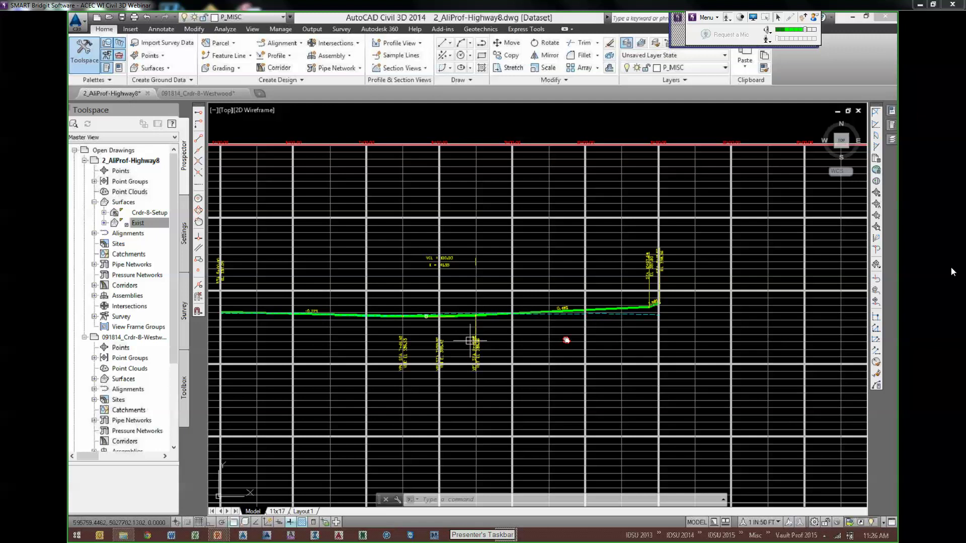
scroll(566, 340, "down", 6)
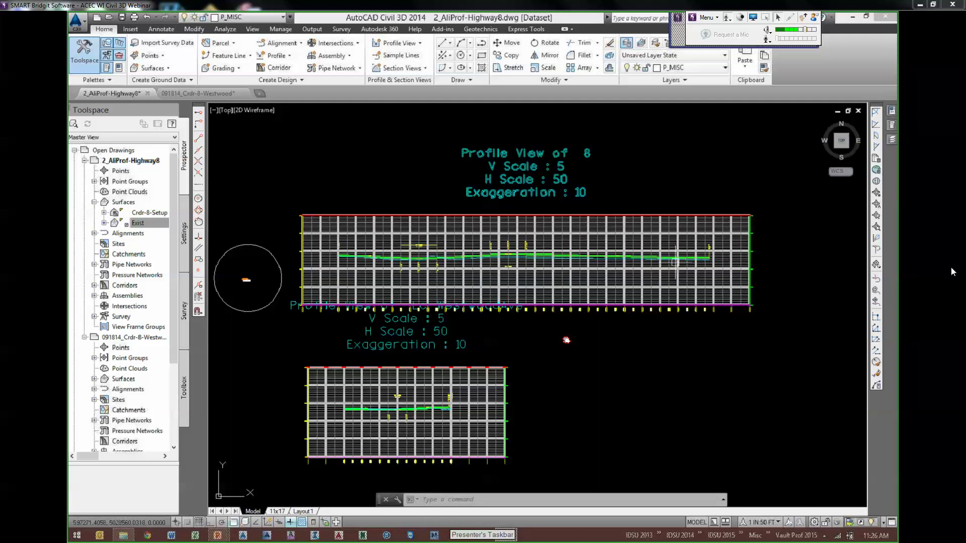
- Review the alignment 8 profile view alongside the Westwood Avenue one, and return to the plan layout
scroll(567, 340, "up", 5)
scroll(566, 340, "down", 5)
middle_click_drag(414, 285, 717, 279)
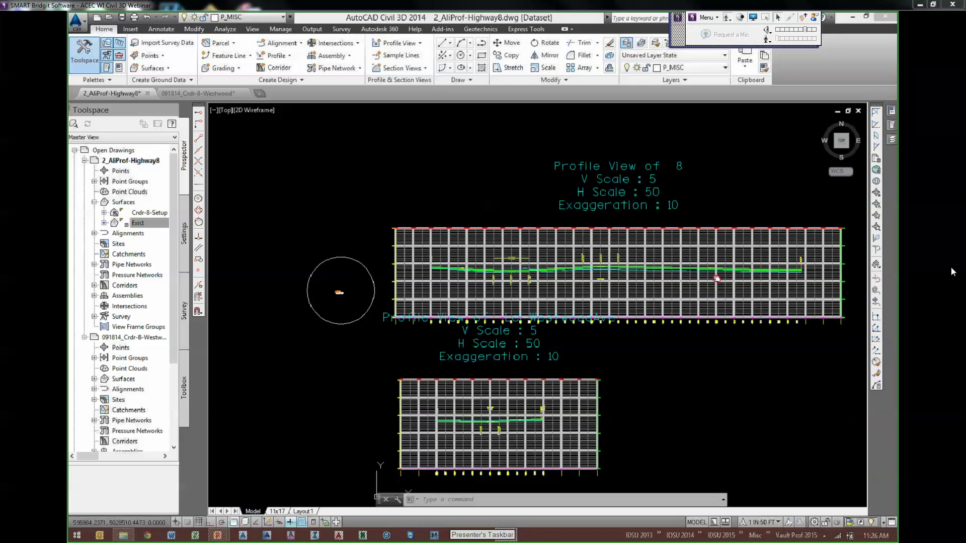
middle_click_drag(544, 304, 509, 295)
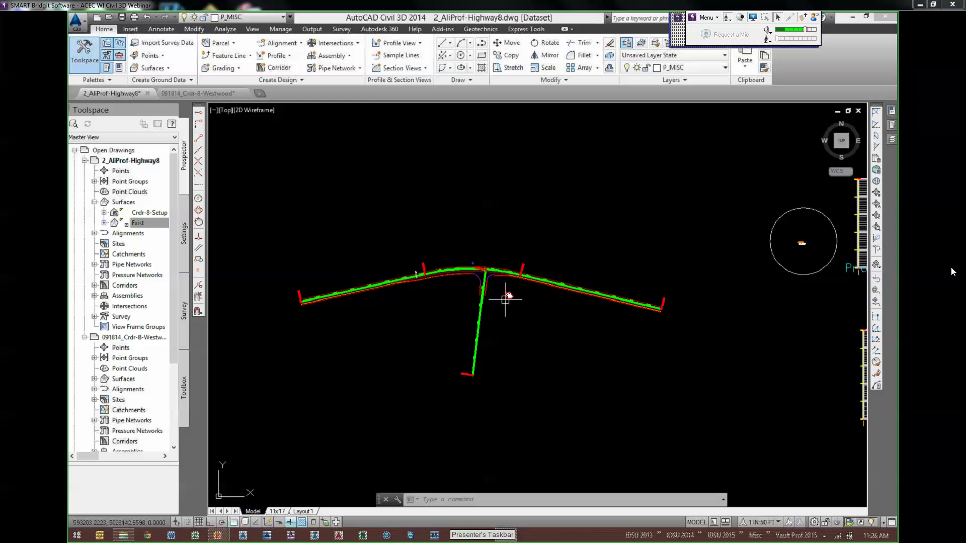
- Switch to the 091814_Crdr-8-Westwood drawing and inspect its assembly and the referenced alignments around the intersection
left_click(207, 94)
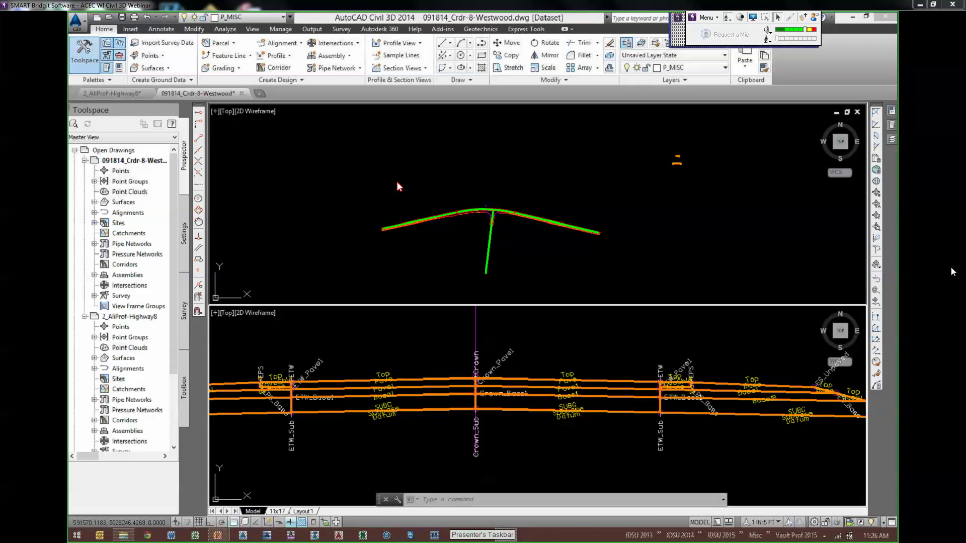
middle_click_drag(461, 243, 462, 220)
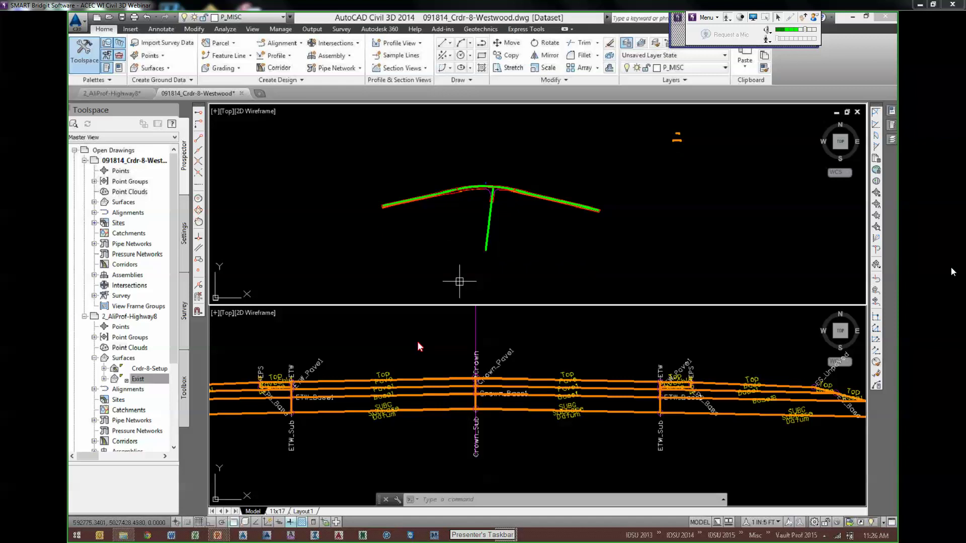
scroll(558, 433, "down", 3)
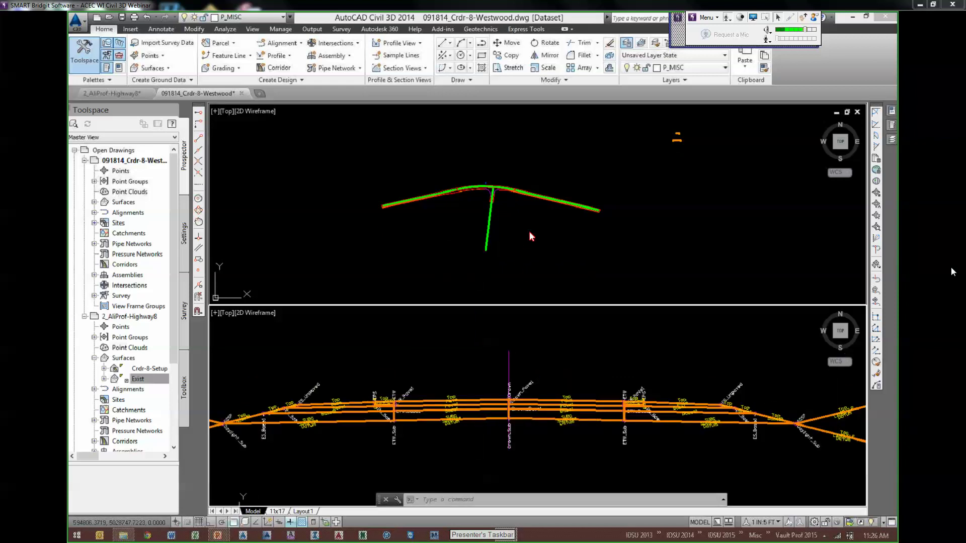
scroll(492, 186, "up", 2)
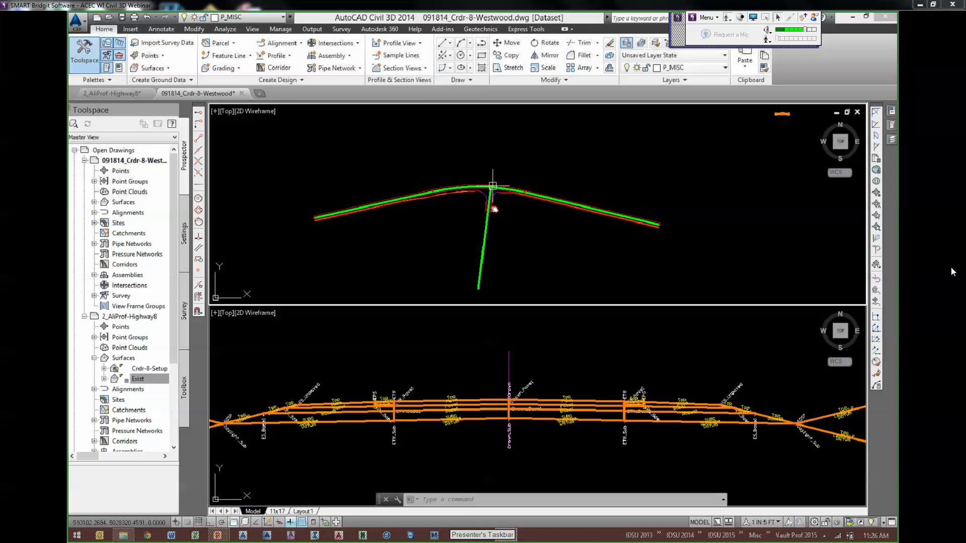
scroll(516, 194, "up", 3)
scroll(523, 195, "up", 1)
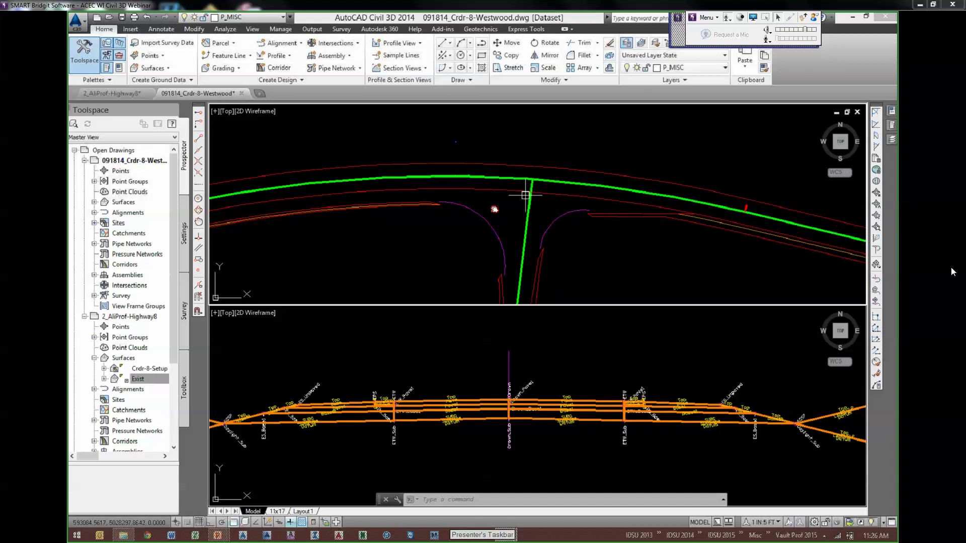
scroll(523, 194, "up", 2)
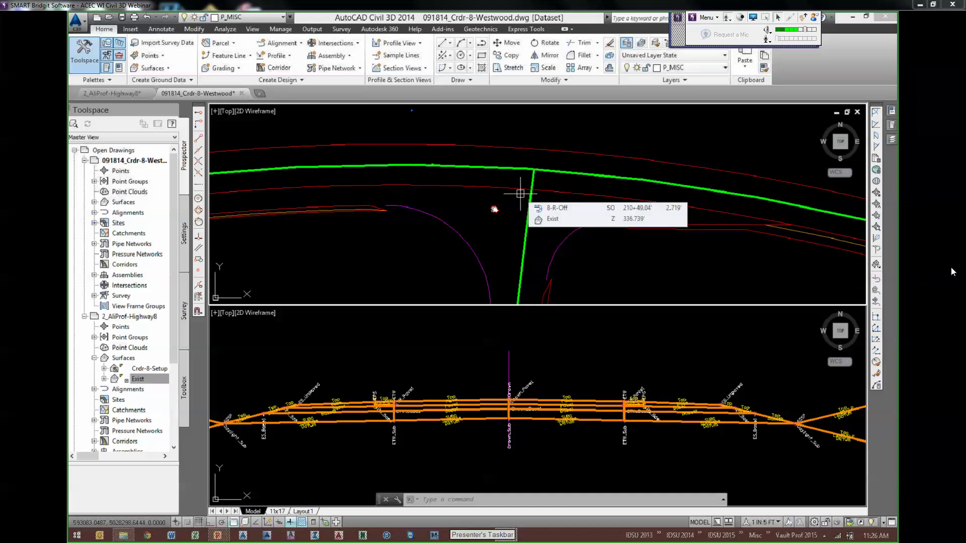
mouse_move(520, 193)
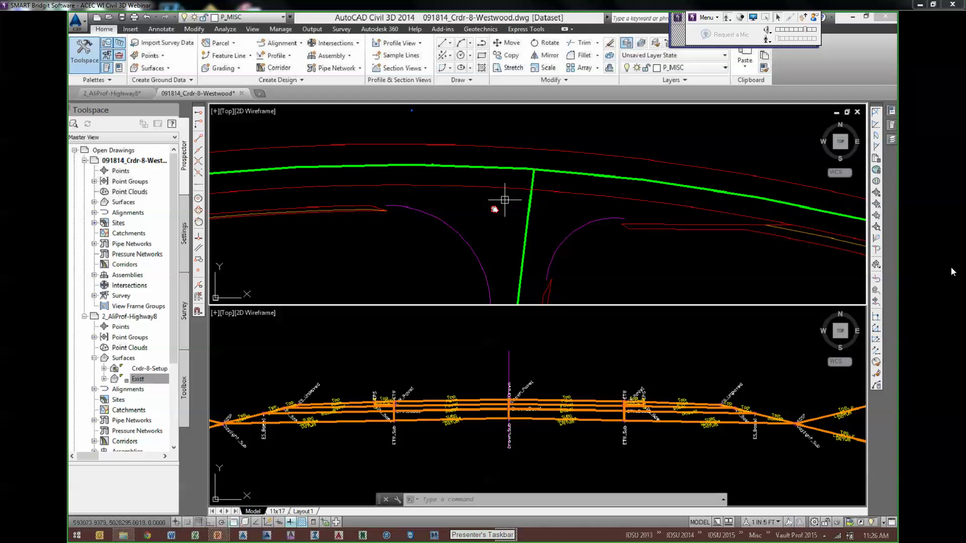
- Examine the turn lane and shoulder alignments from the west approach up to the curb return
scroll(505, 199, "down", 2)
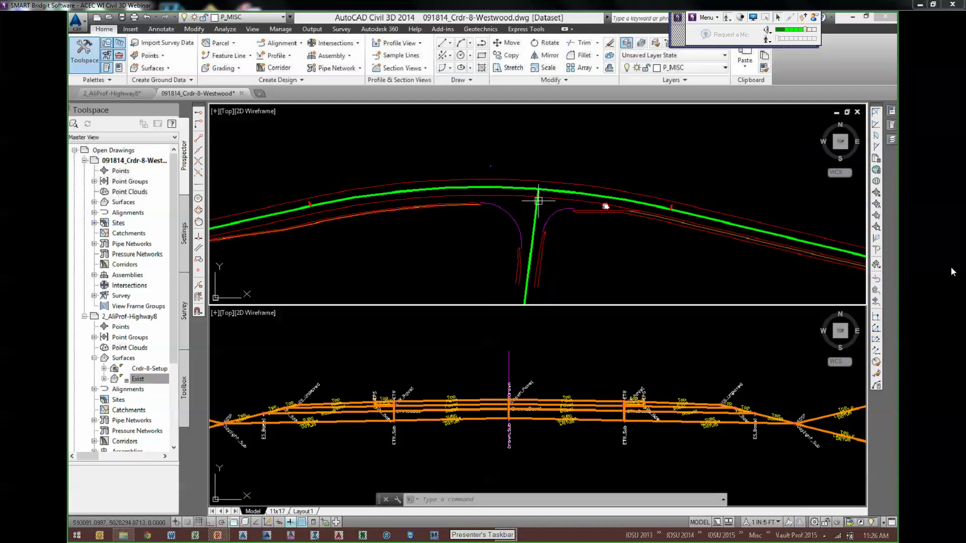
middle_click_drag(222, 265, 465, 218)
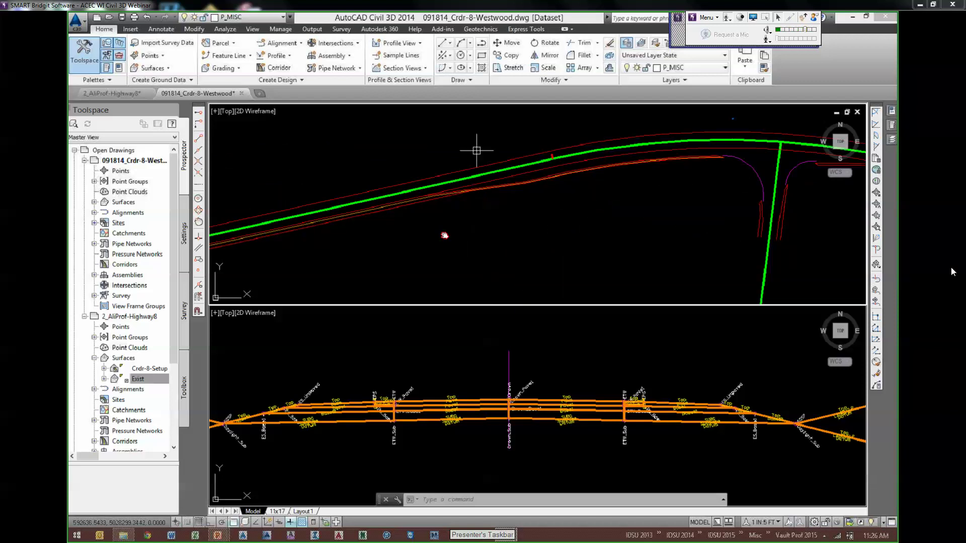
middle_click_drag(476, 150, 561, 151)
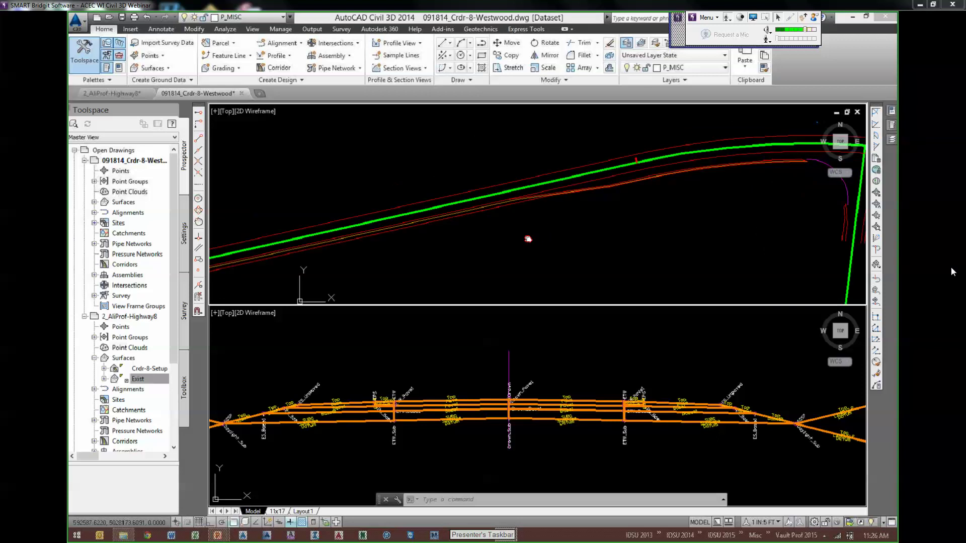
scroll(395, 223, "down", 2)
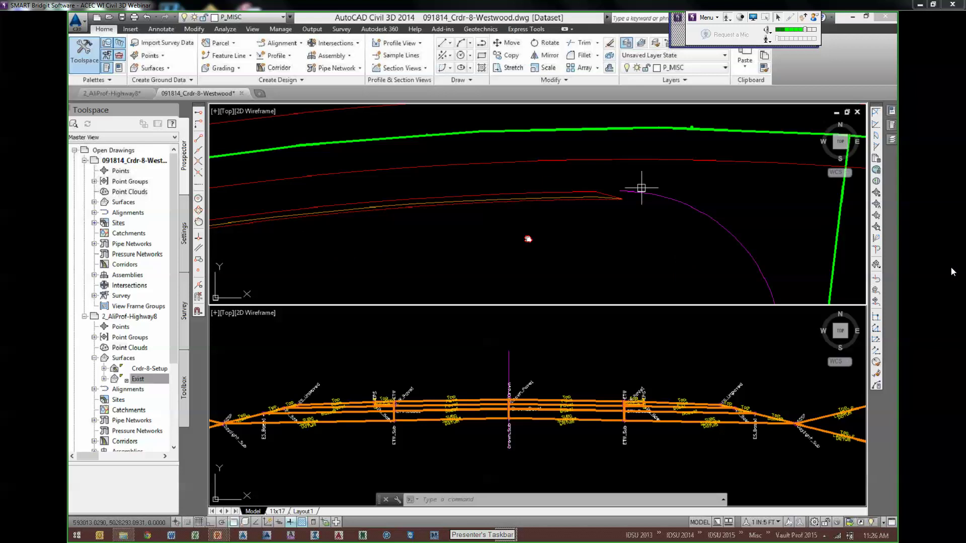
scroll(614, 186, "down", 5)
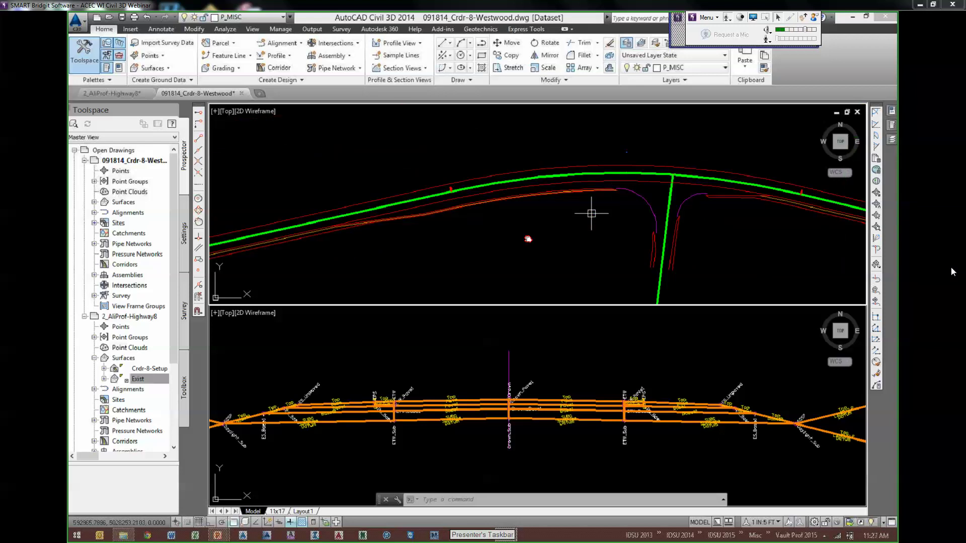
middle_click_drag(527, 239, 669, 219)
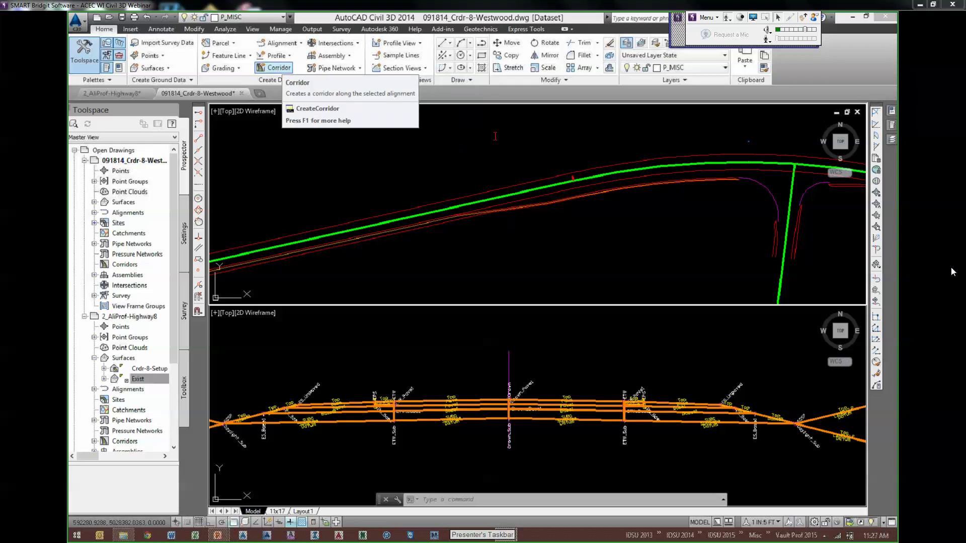
- Start creating a corridor named 8-Westwood, using alignment 8 and the 8-Prop profile
left_click(278, 70)
type("8")
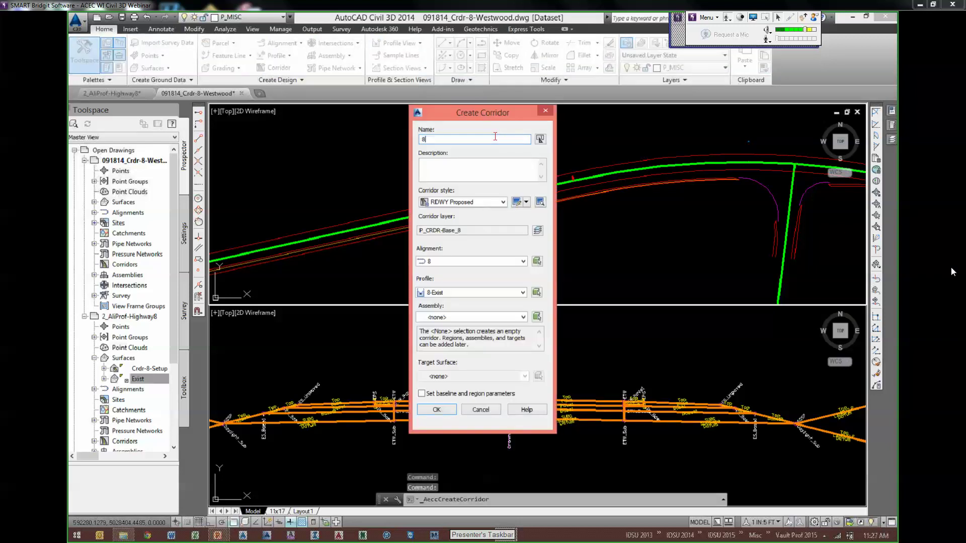
type("-Westwood")
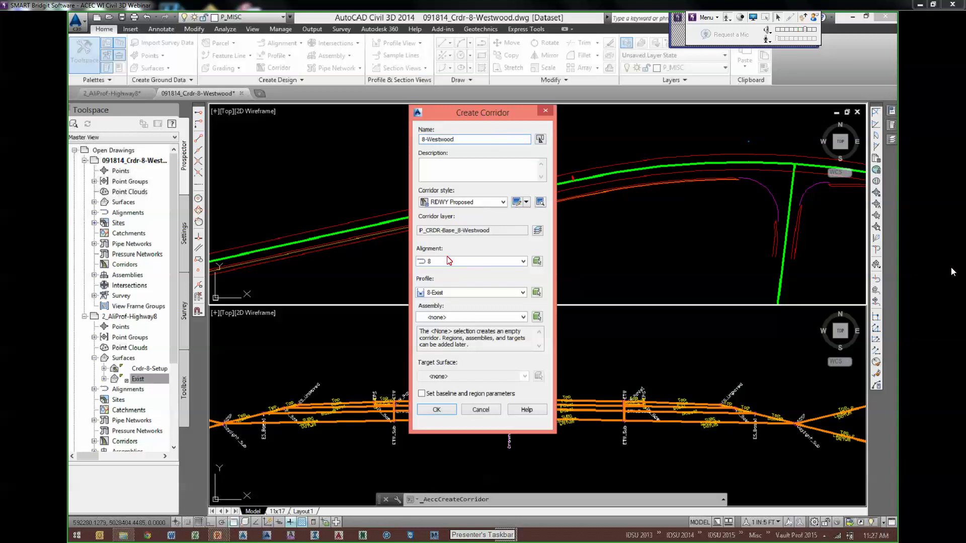
left_click(448, 262)
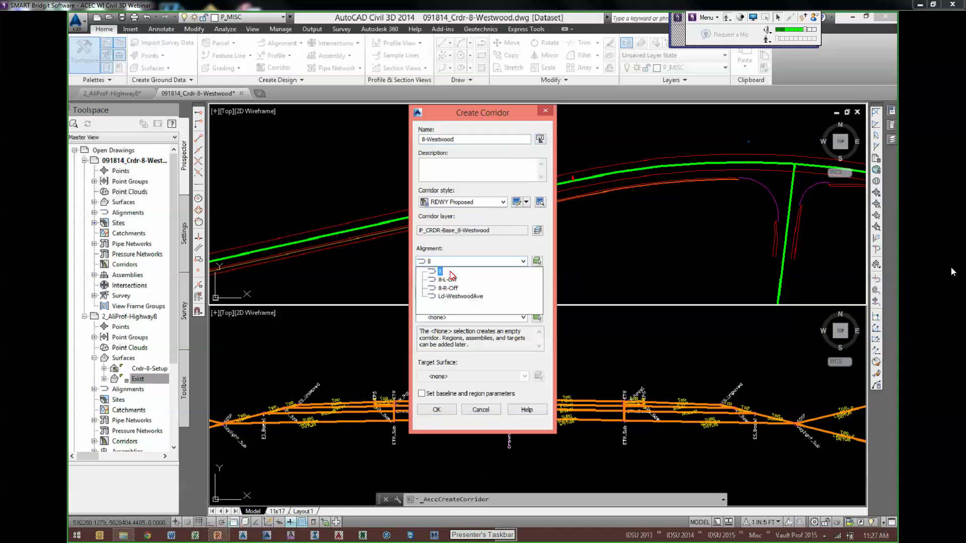
left_click(459, 292)
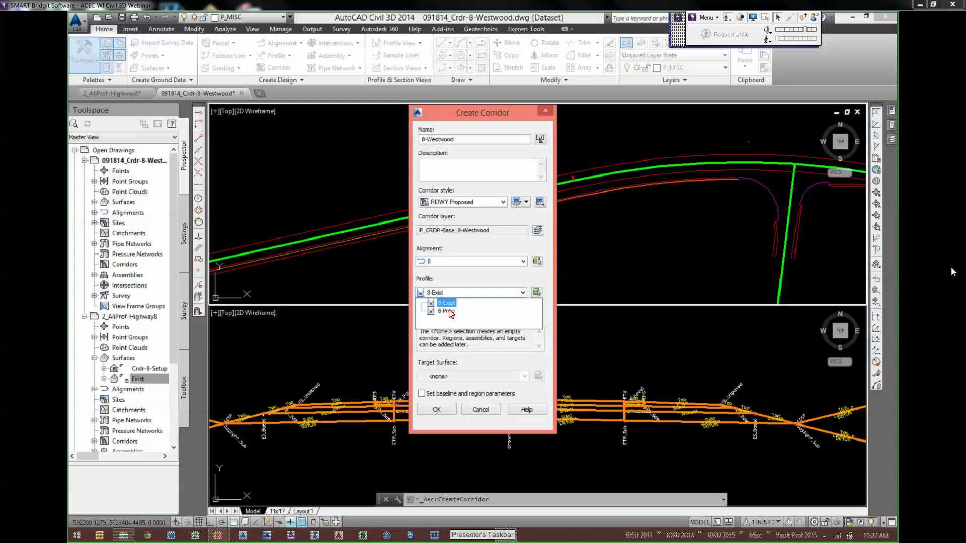
left_click(449, 312)
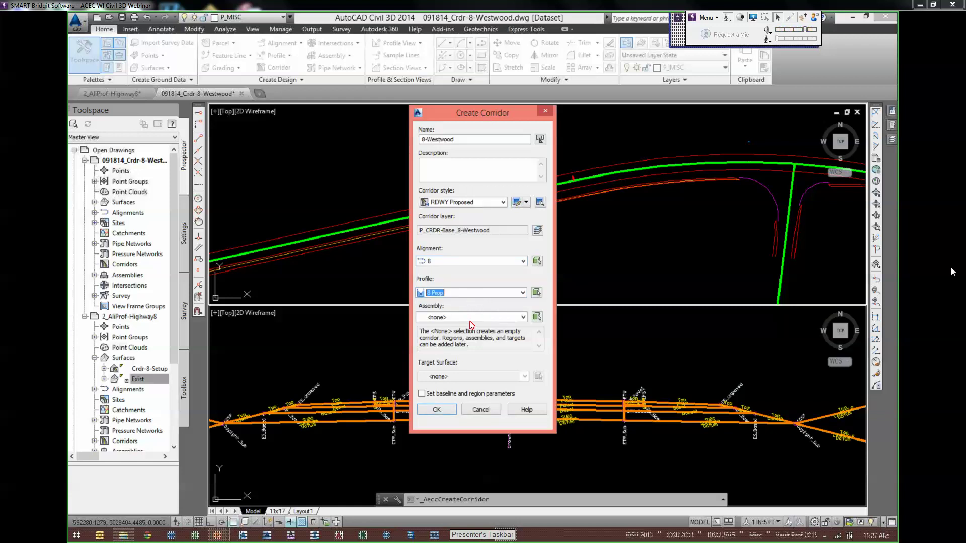
- Assign assembly 8 and target surface Exist to the corridor, and accept with baseline and region parameter setup enabled
left_click_drag(477, 114, 570, 17)
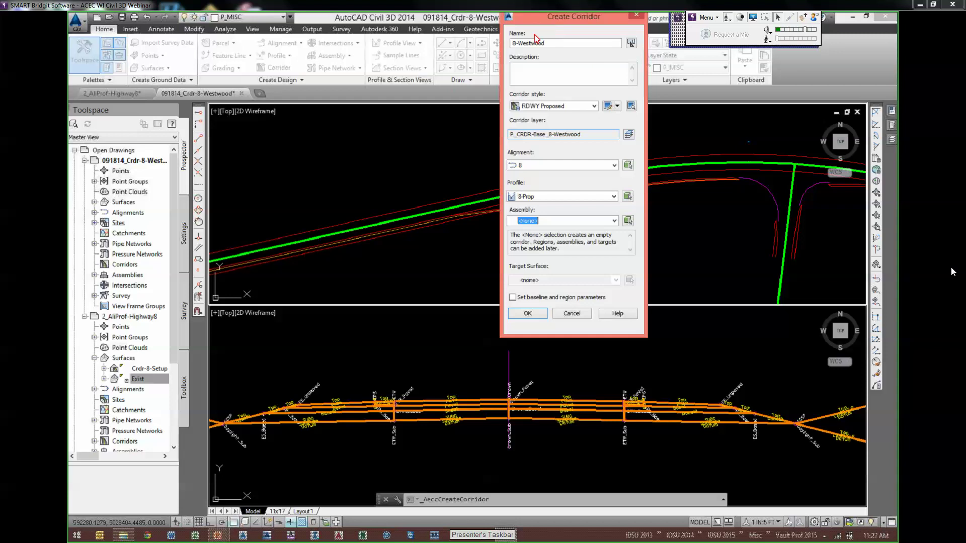
left_click(465, 244)
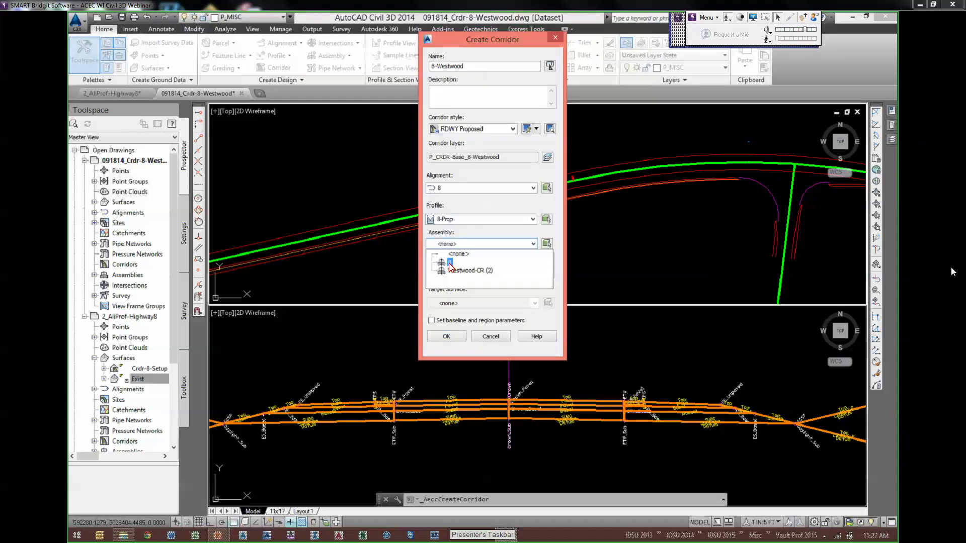
left_click(469, 303)
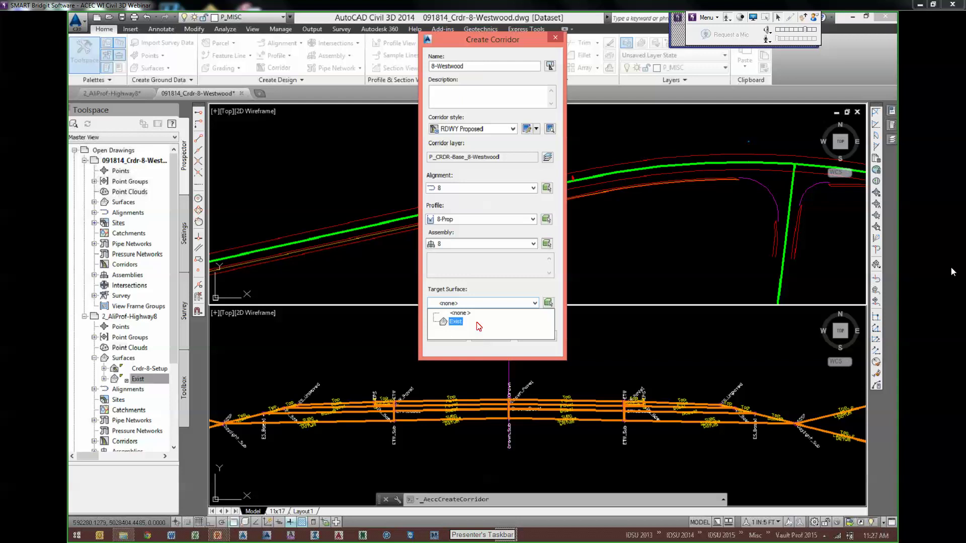
left_click(477, 322)
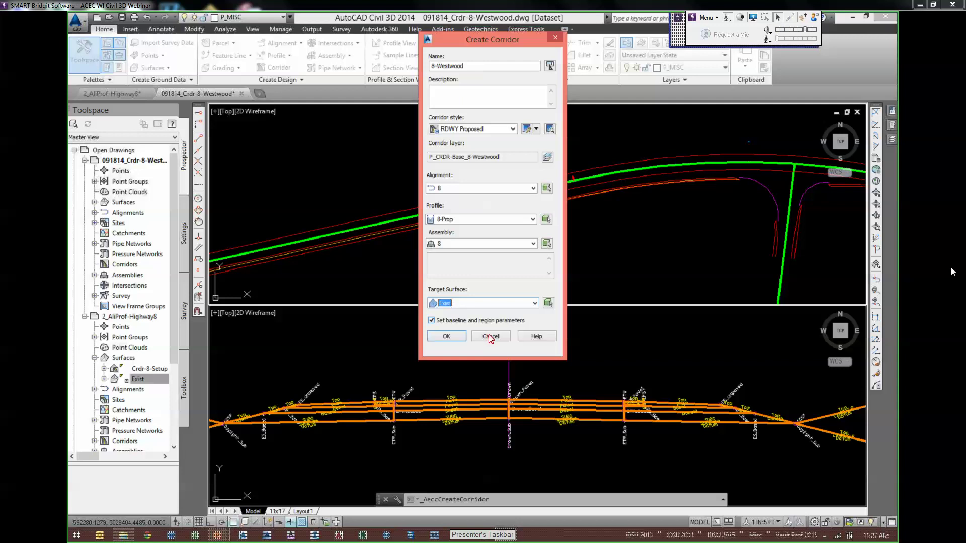
left_click(447, 336)
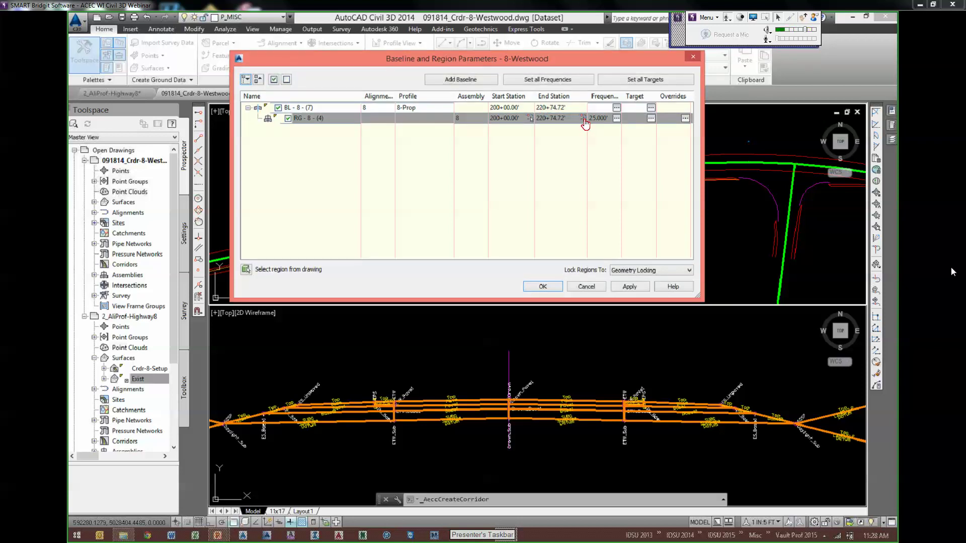
- Set the region's end station to about 205+01 by picking it along alignment 8, and accept the parameters to build the corridor
left_click(583, 119)
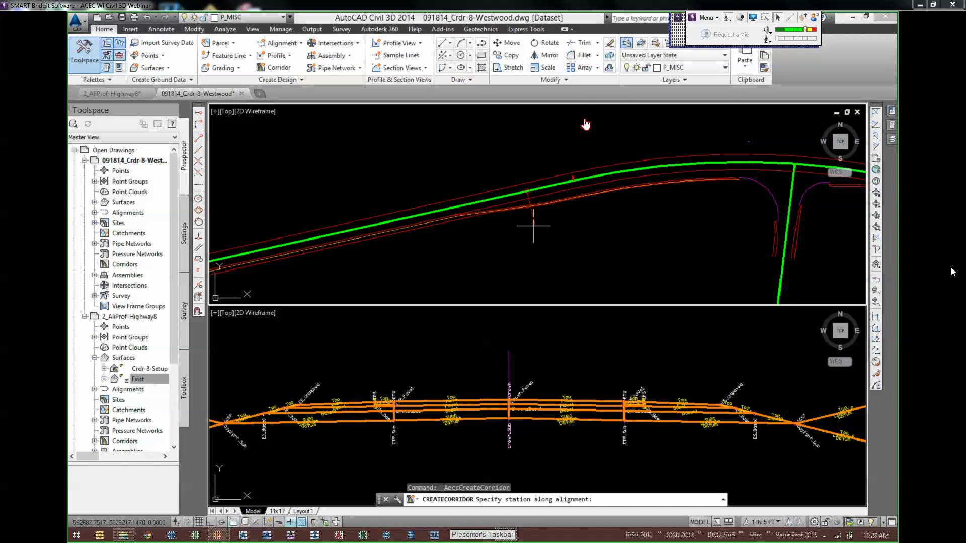
scroll(458, 230, "up", 2)
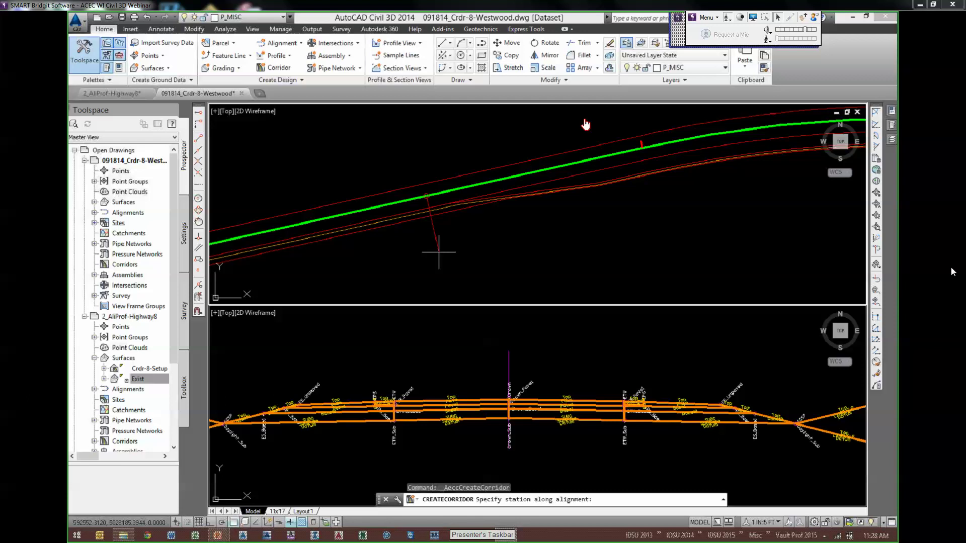
left_click(450, 242)
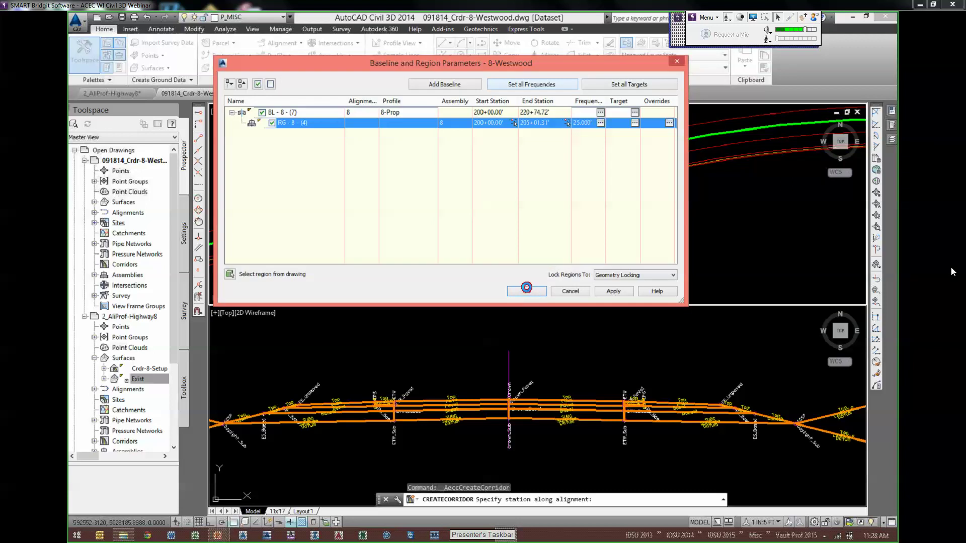
left_click(526, 290)
middle_click_drag(575, 236, 677, 220)
key("Escape")
key("Escape")
key("Escape")
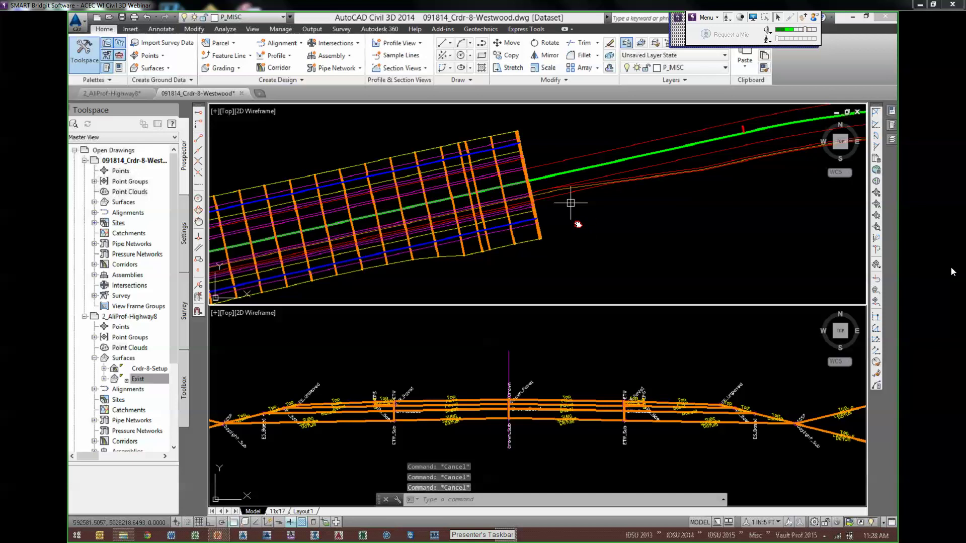
- Examine the corridor's east end and the nearby shoulder alignments, comparing them with the right shoulder subassembly in the assembly
scroll(556, 248, "up", 5)
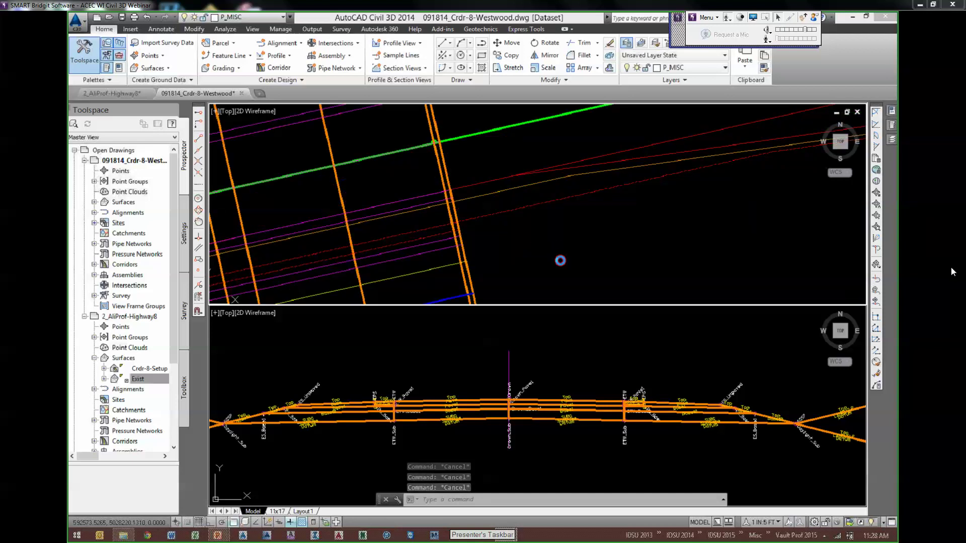
scroll(561, 261, "down", 1)
middle_click_drag(569, 250, 564, 226)
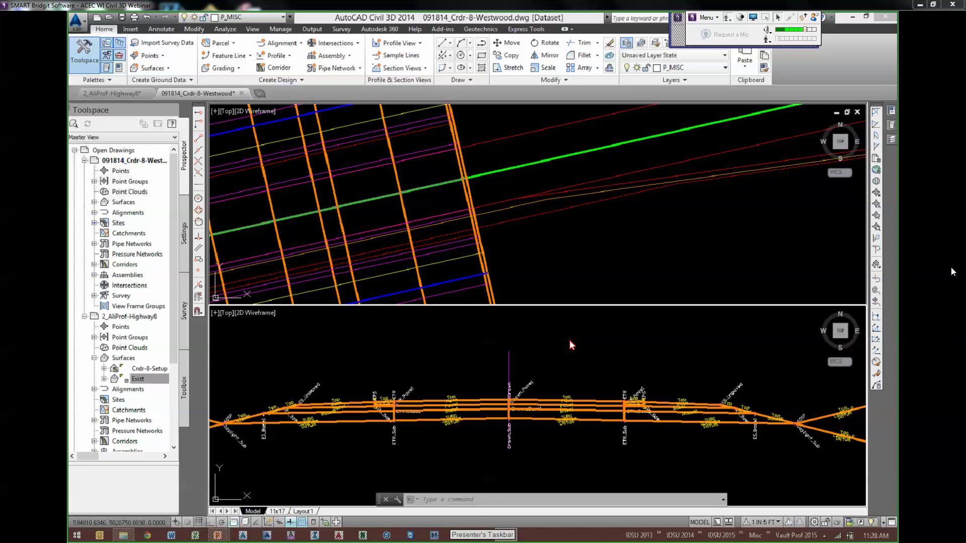
scroll(673, 408, "up", 2)
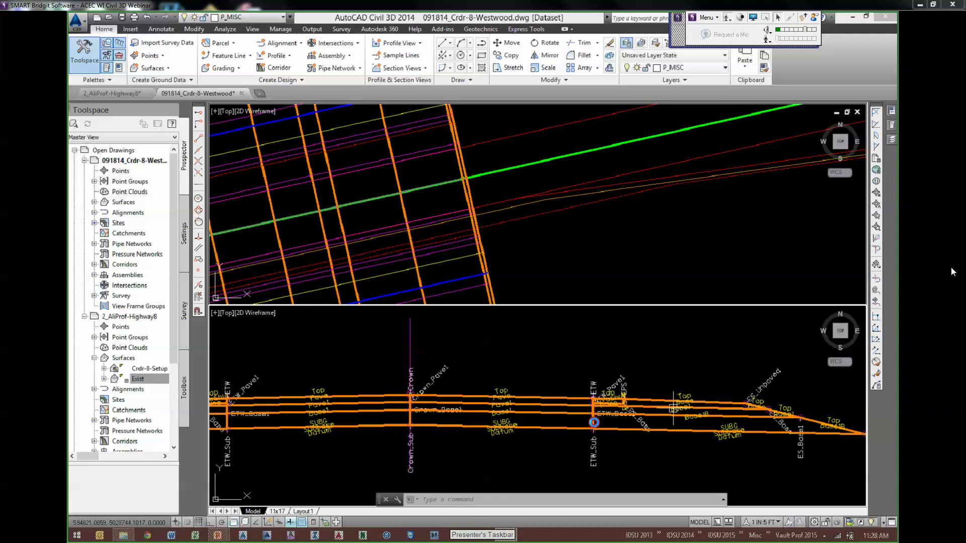
scroll(747, 399, "up", 2)
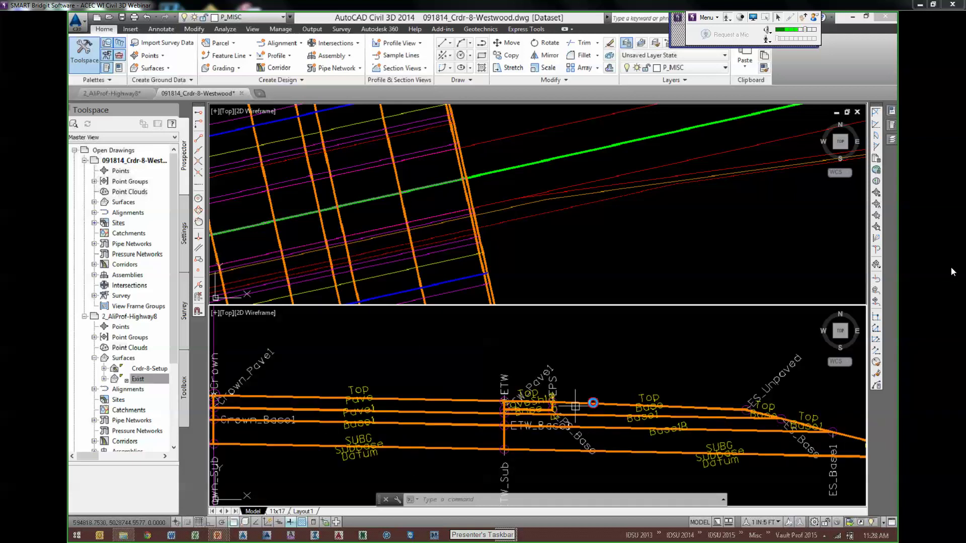
middle_click_drag(575, 407, 527, 384)
left_click(603, 403)
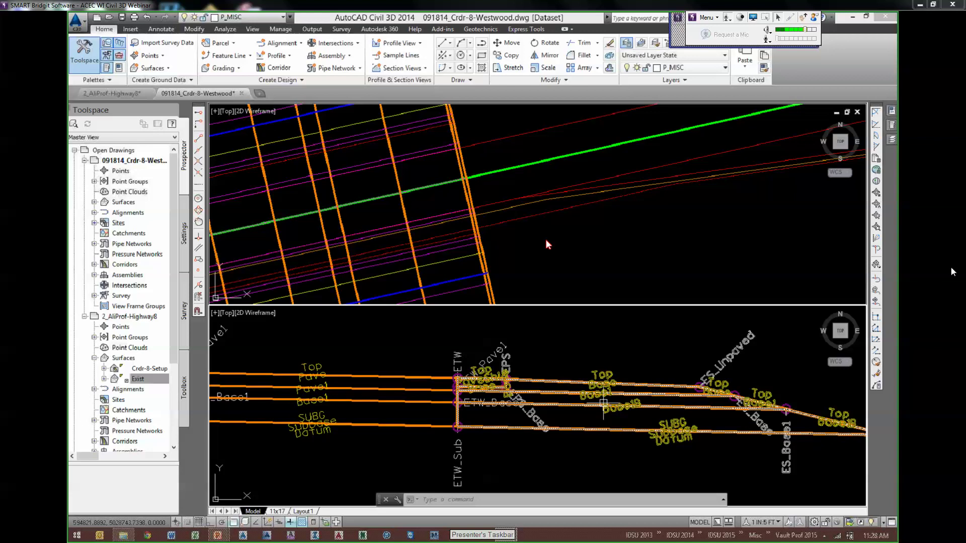
left_click(547, 244)
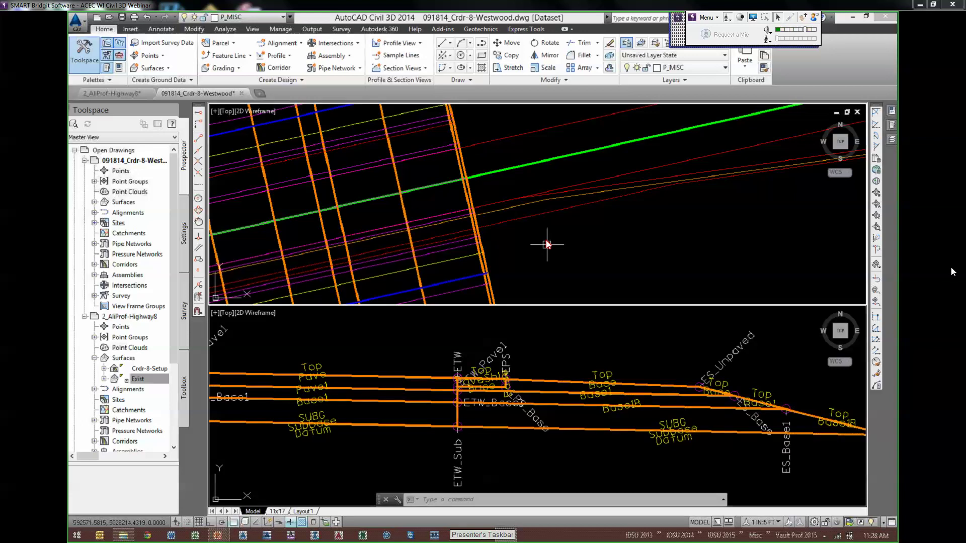
mouse_move(547, 244)
scroll(548, 232, "up", 2)
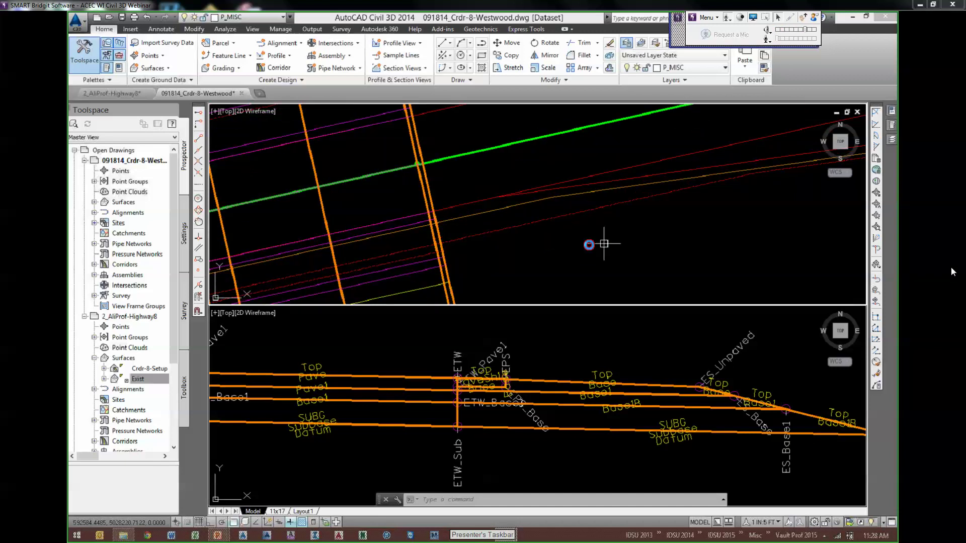
scroll(598, 243, "down", 2)
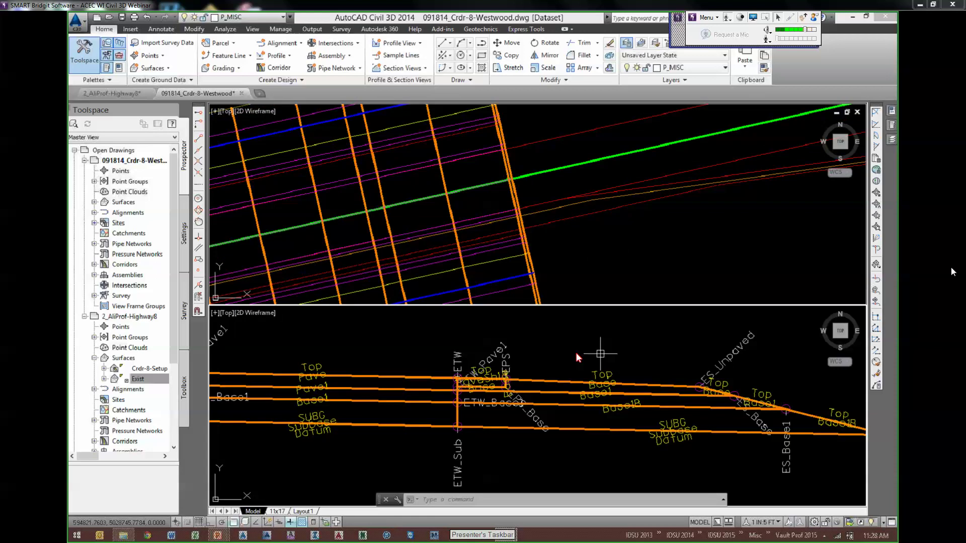
scroll(473, 361, "up", 4)
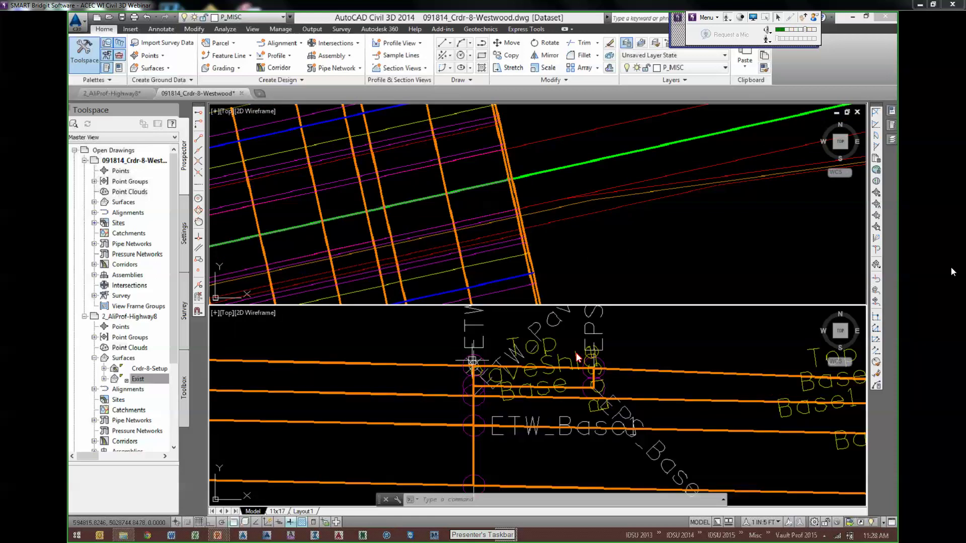
scroll(578, 380, "down", 4)
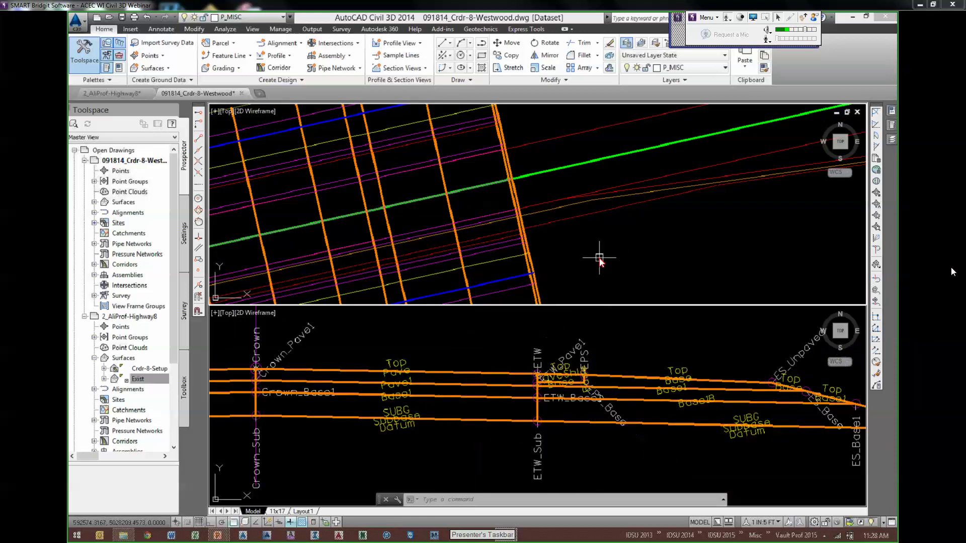
scroll(598, 257, "up", 2)
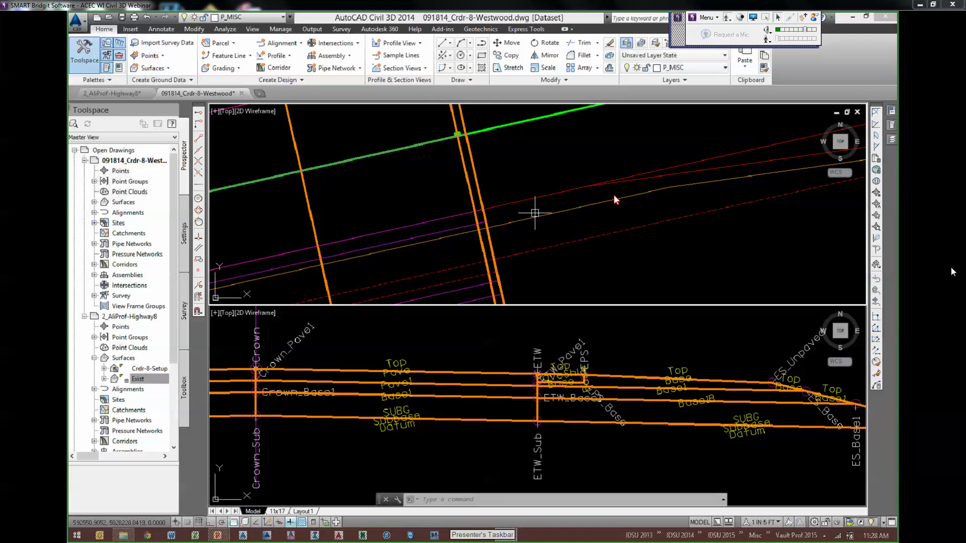
- Identify the paved shoulder alignment 8-R-EPS-W and the gravel shoulder alignment 8-R-EGS-W at the corridor's east end
left_click(535, 213)
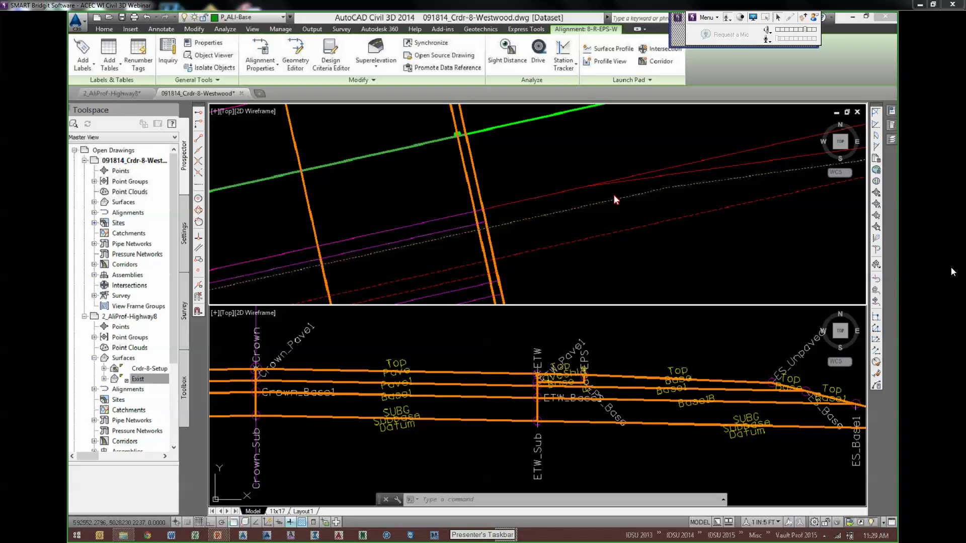
middle_click_drag(527, 261, 531, 238)
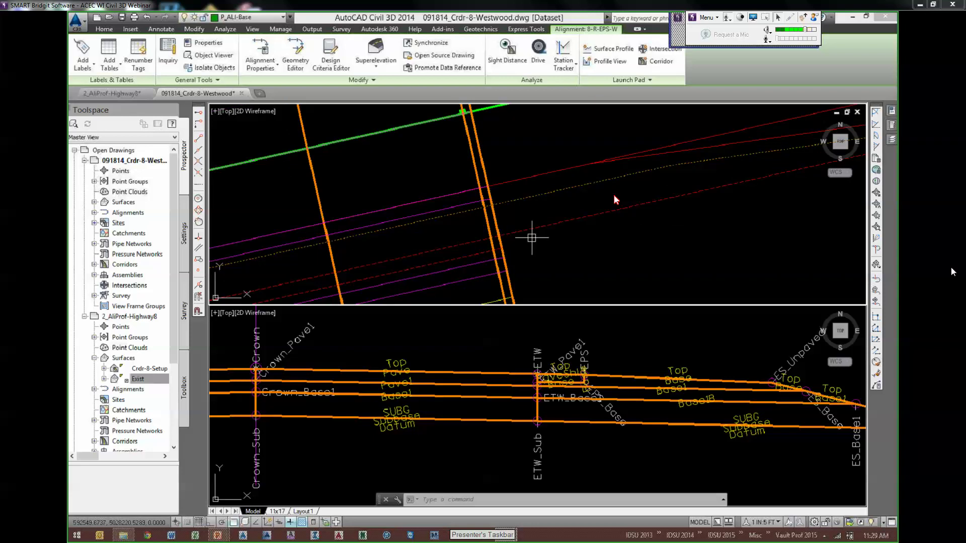
key("Escape")
middle_click_drag(537, 248, 562, 213)
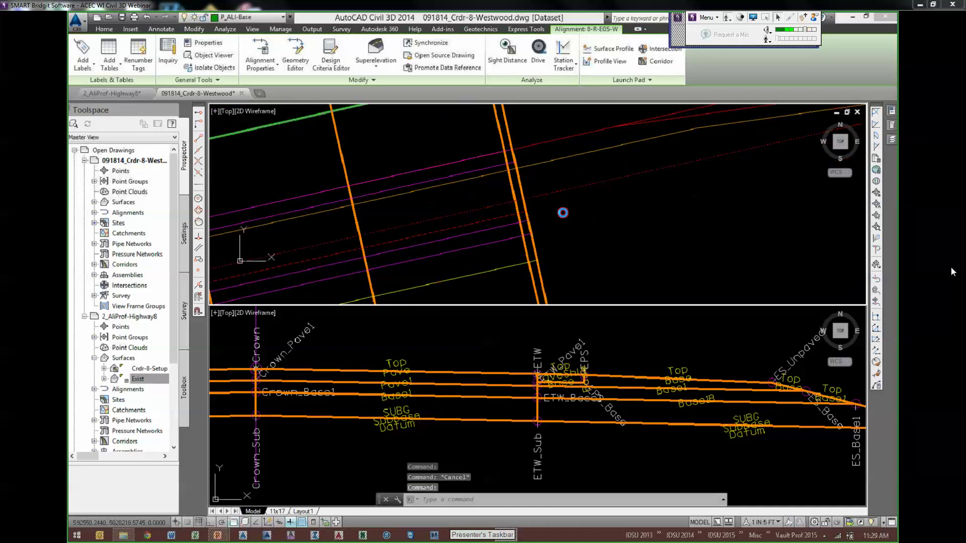
left_click(596, 355)
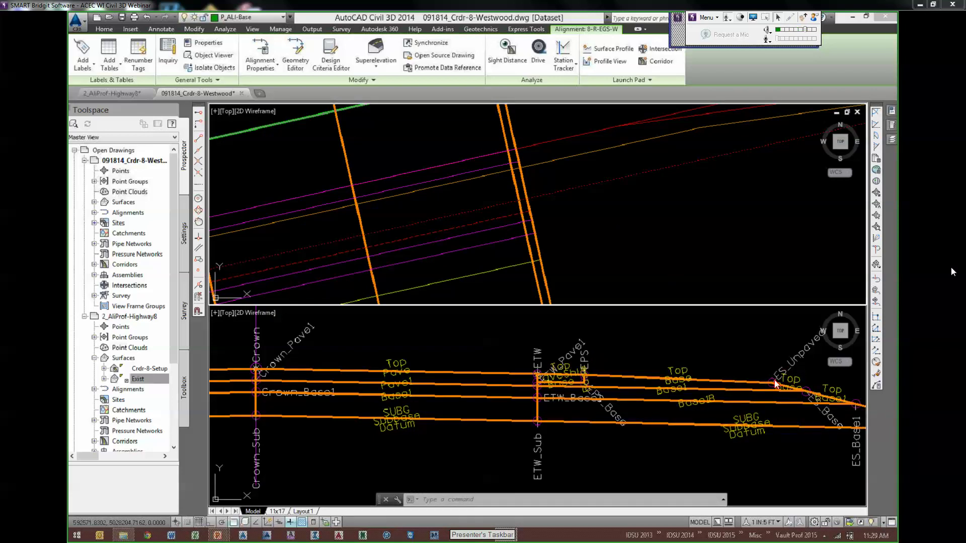
key("Escape")
key("Escape")
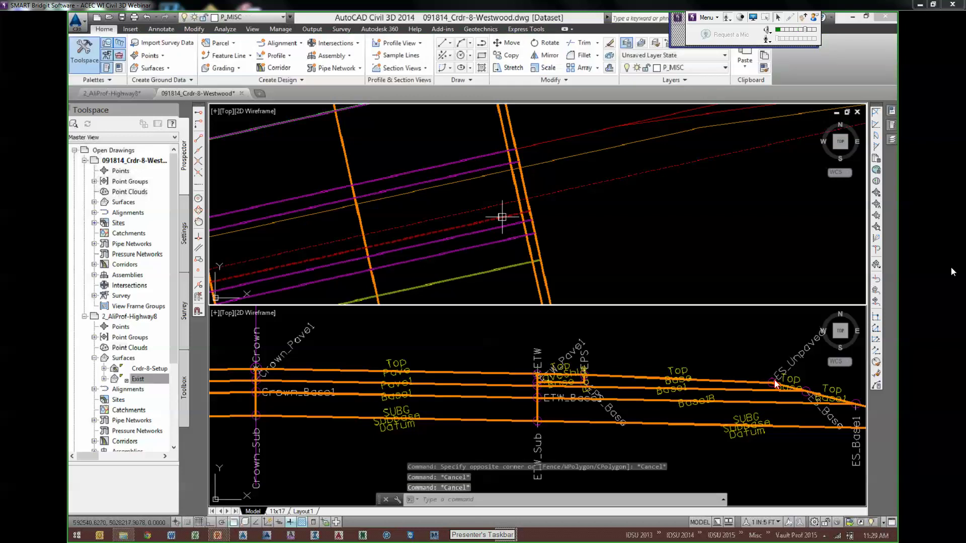
- Compare the corridor's ES_Unpaved feature line with the 8-R-EGS-W alignment near the end of the region
scroll(509, 216, "up", 2)
middle_click_drag(509, 217, 460, 239)
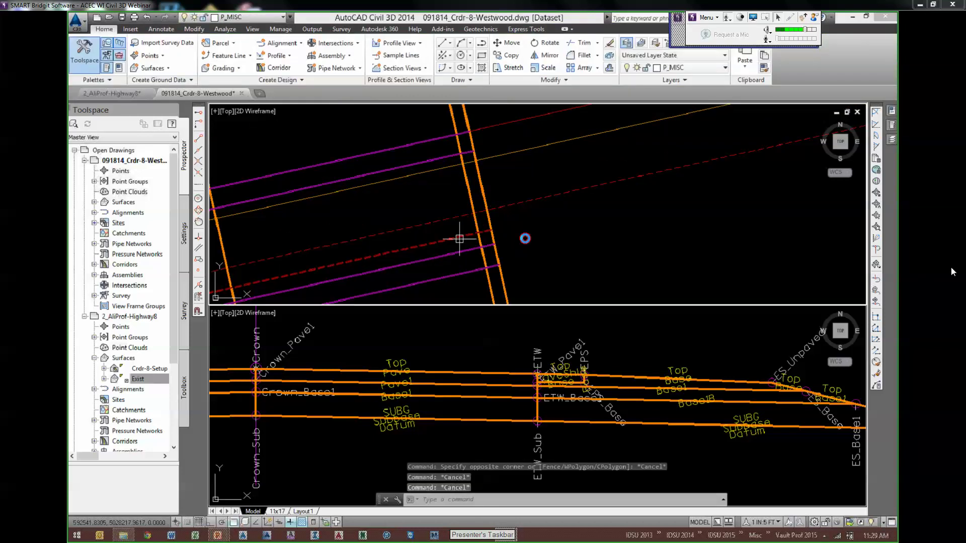
mouse_move(459, 239)
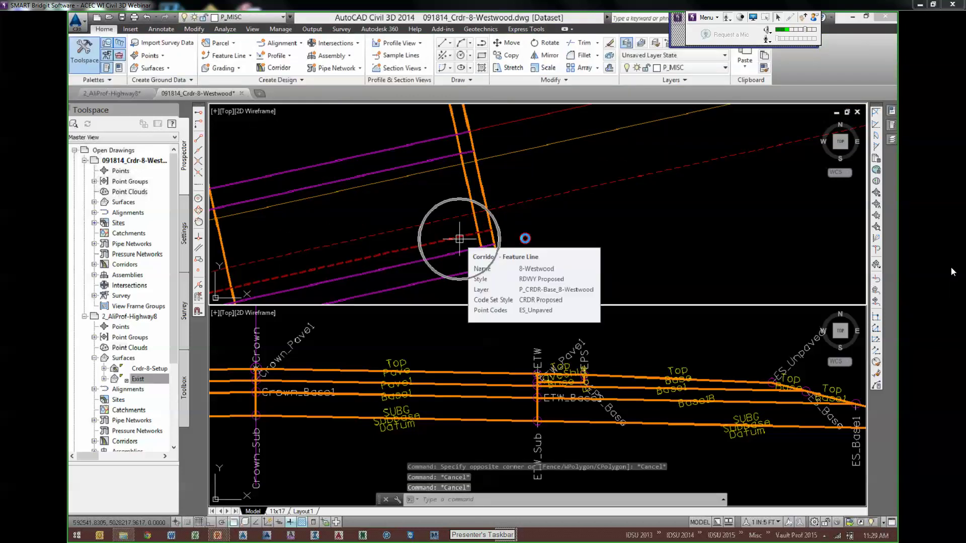
mouse_move(542, 198)
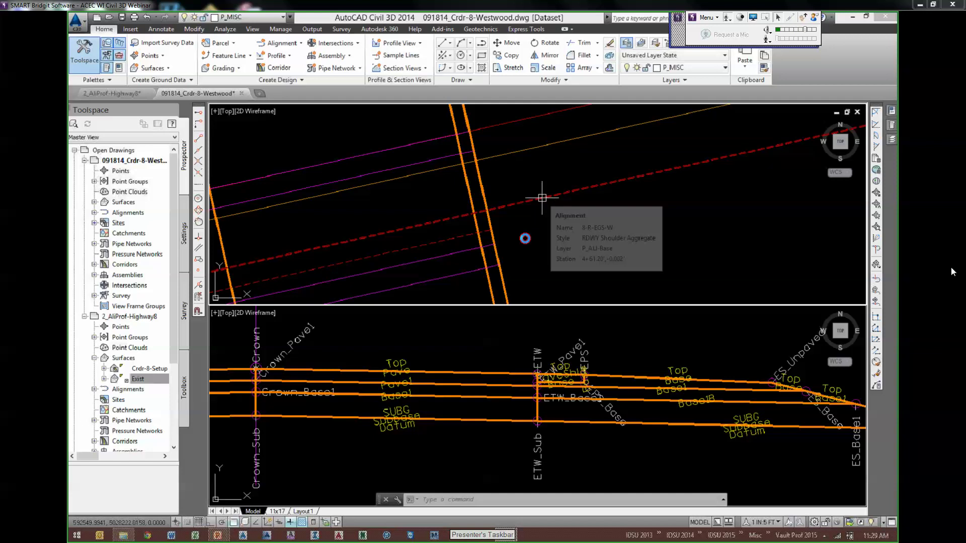
key("Escape")
key("Escape")
key("Escape")
scroll(576, 222, "down", 3)
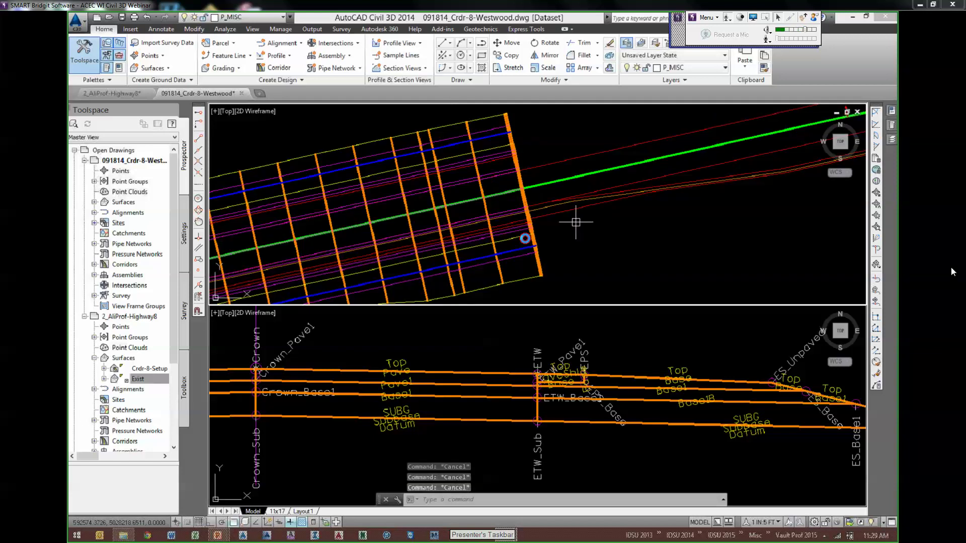
scroll(573, 219, "up", 2)
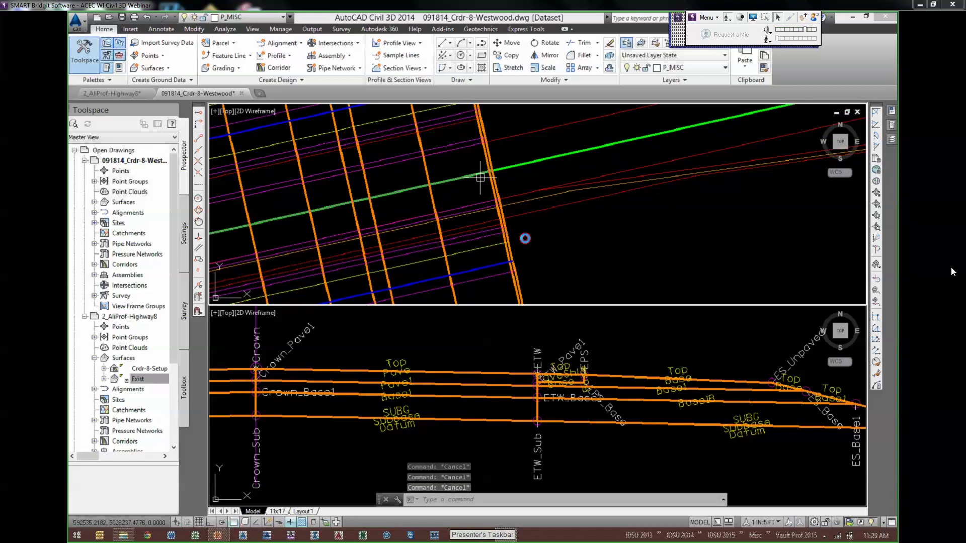
- Open the target mapping for the 8-Westwood corridor's region and enlarge the dialog to show every target
left_click(483, 177)
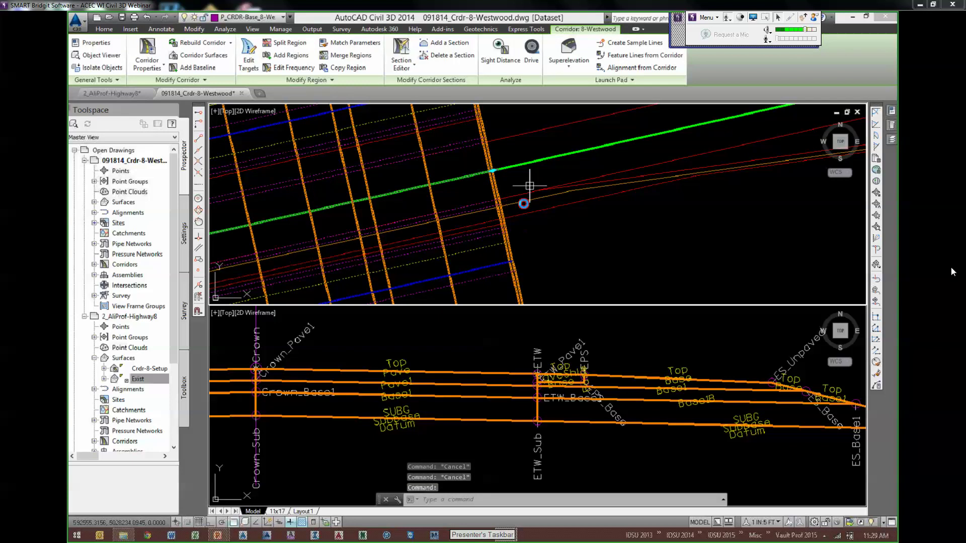
scroll(461, 189, "down", 2)
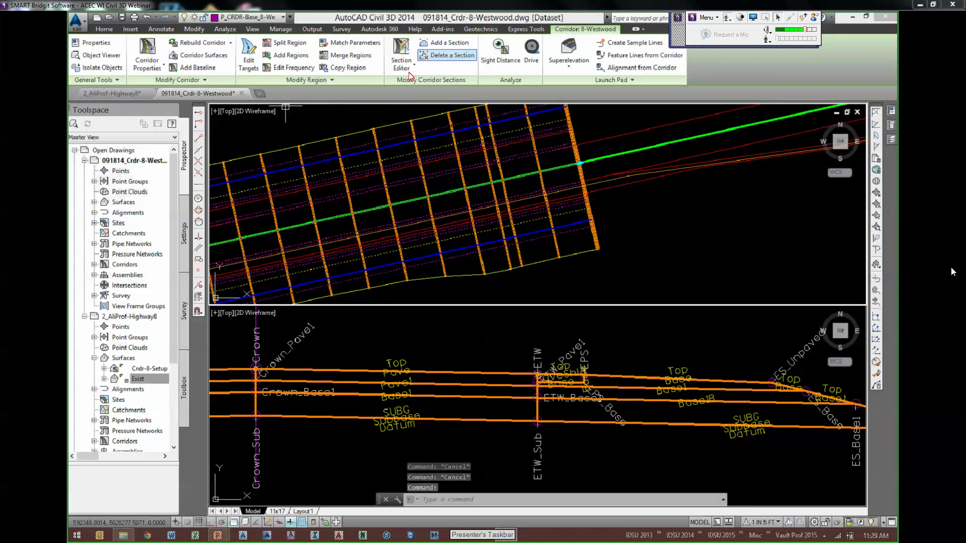
left_click(249, 55)
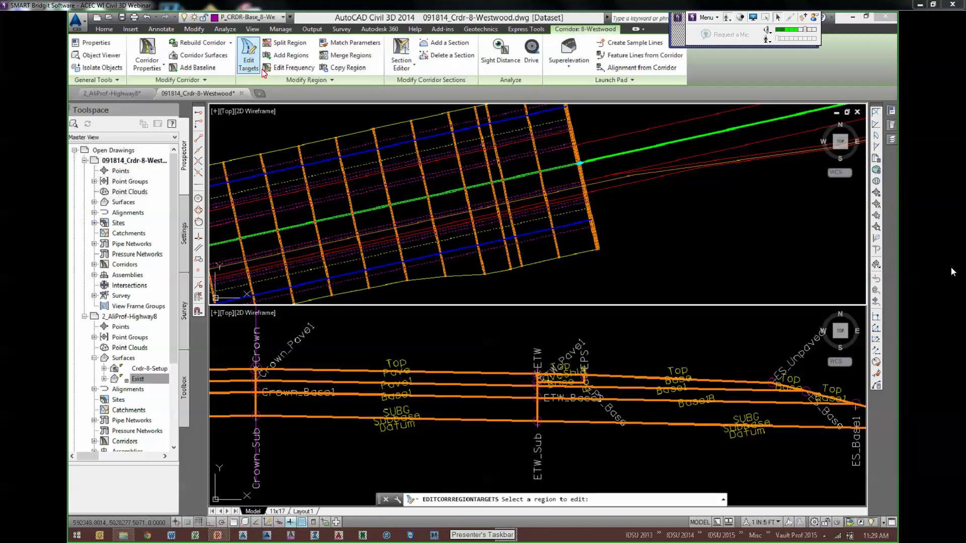
left_click(453, 181)
left_click_drag(665, 99, 423, 26)
left_click_drag(650, 333, 688, 399)
left_click_drag(650, 331, 689, 399)
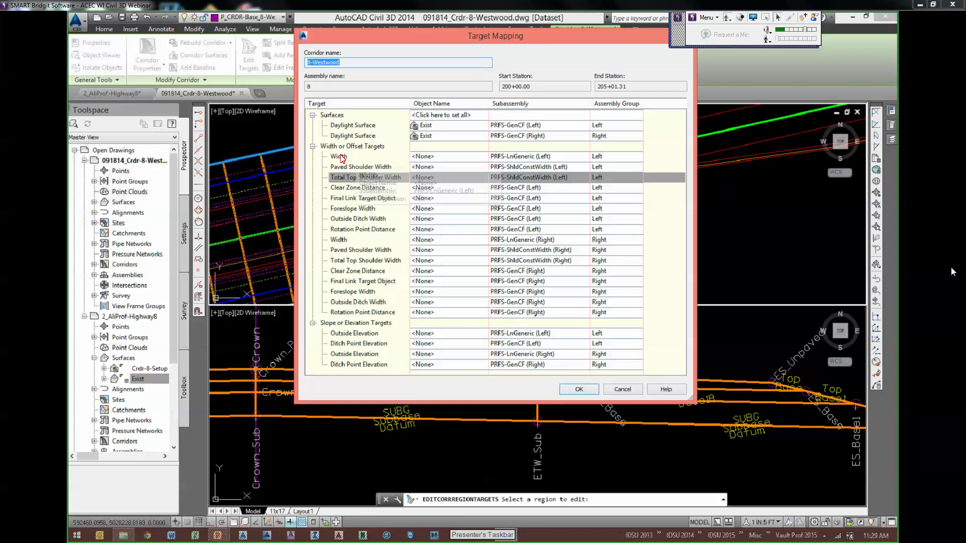
left_click_drag(452, 46, 608, 53)
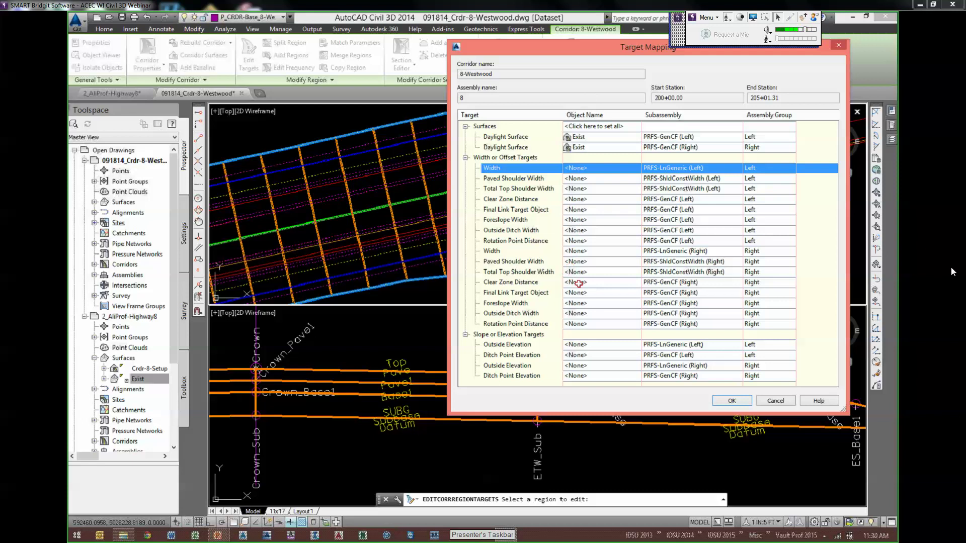
- Pick the 8-R-EPS-W alignment at the corridor's east end as a target for the right Paved Shoulder Width
left_click(489, 264)
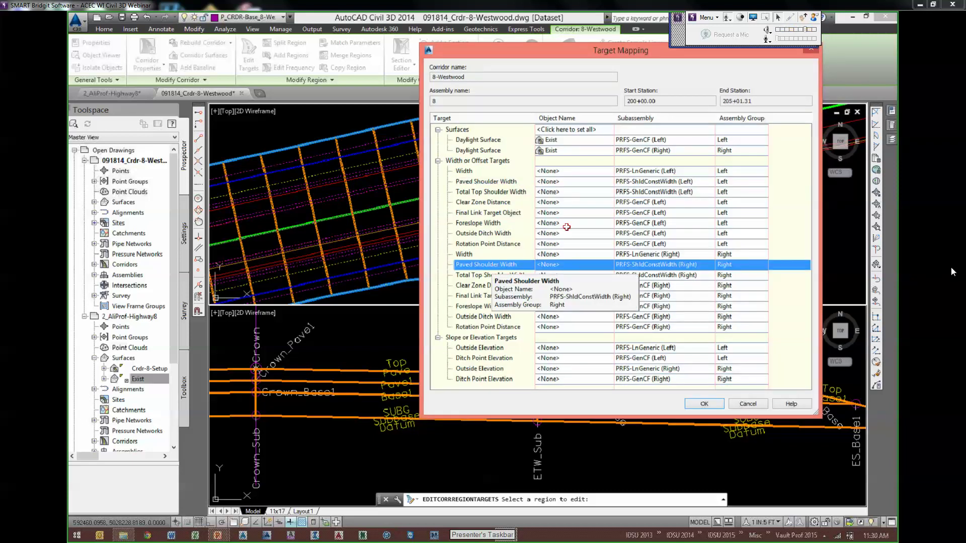
left_click_drag(628, 59, 305, 59)
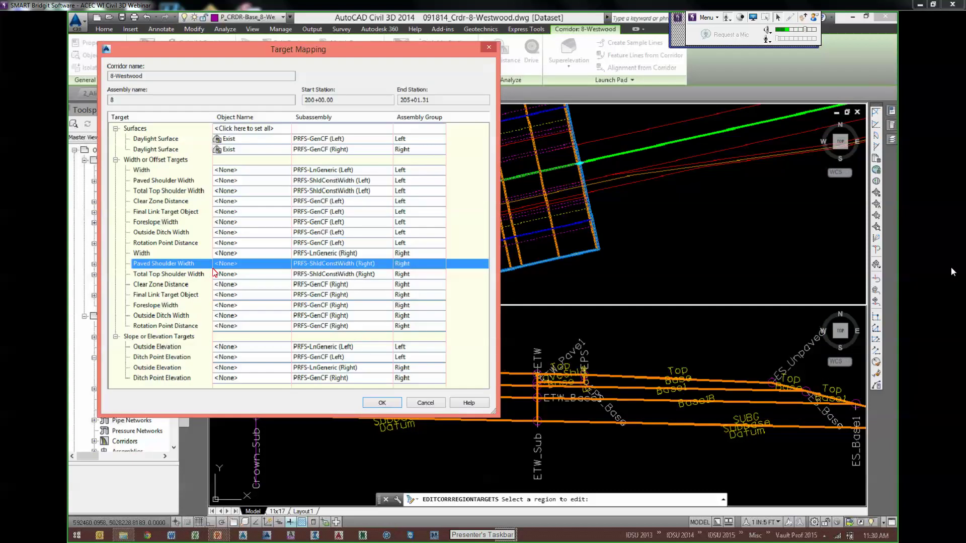
left_click(182, 275)
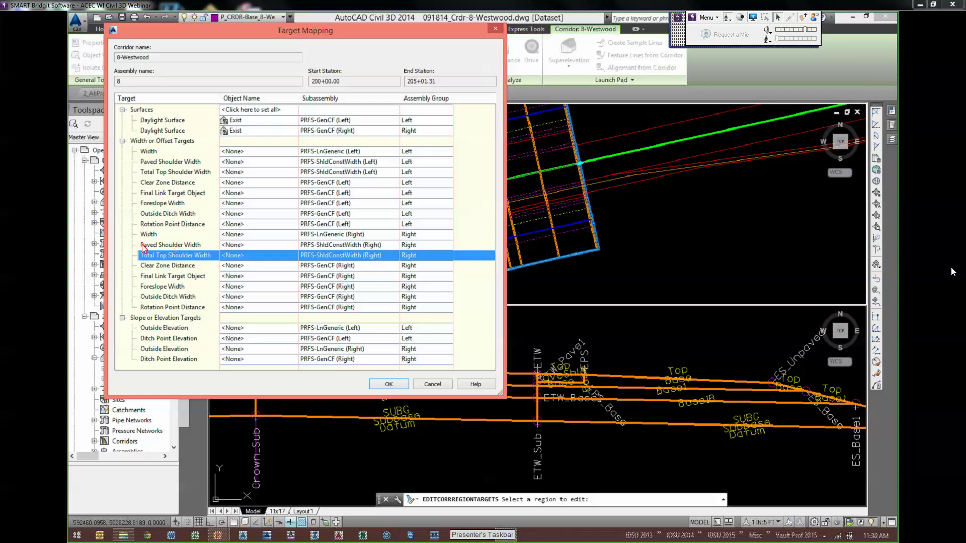
left_click(177, 247)
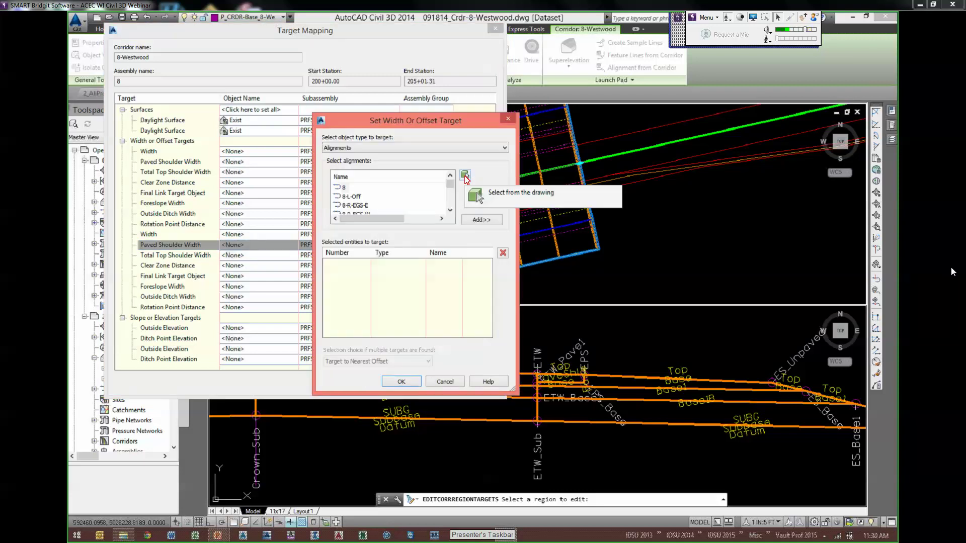
left_click(464, 176)
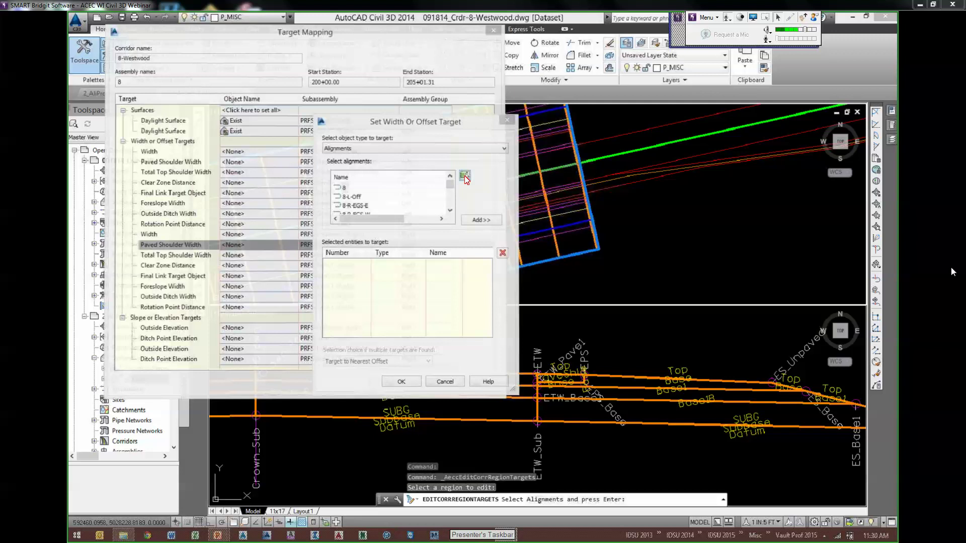
scroll(607, 180, "up", 5)
left_click(586, 182)
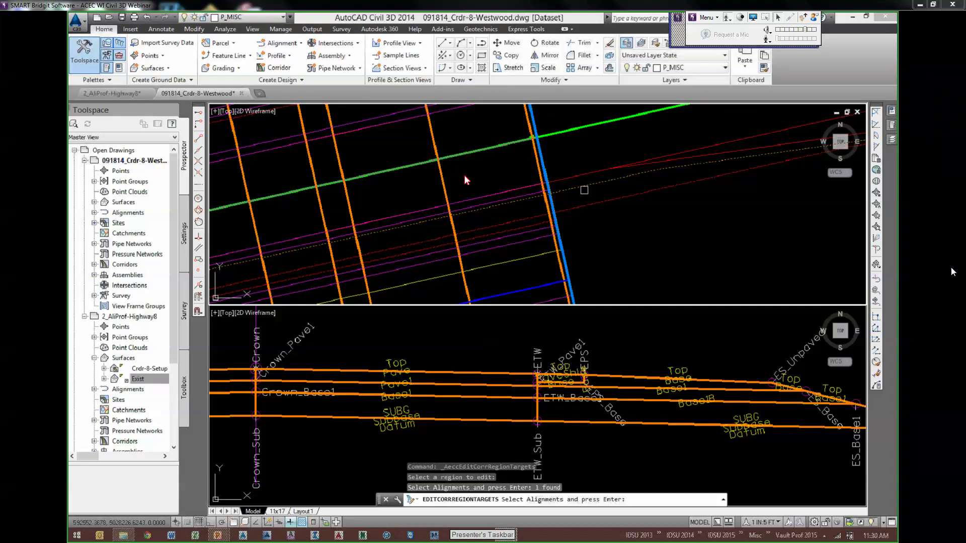
- Add the paved shoulder alignment east of the side road as a second right Paved Shoulder Width target and accept both
scroll(540, 223, "down", 5)
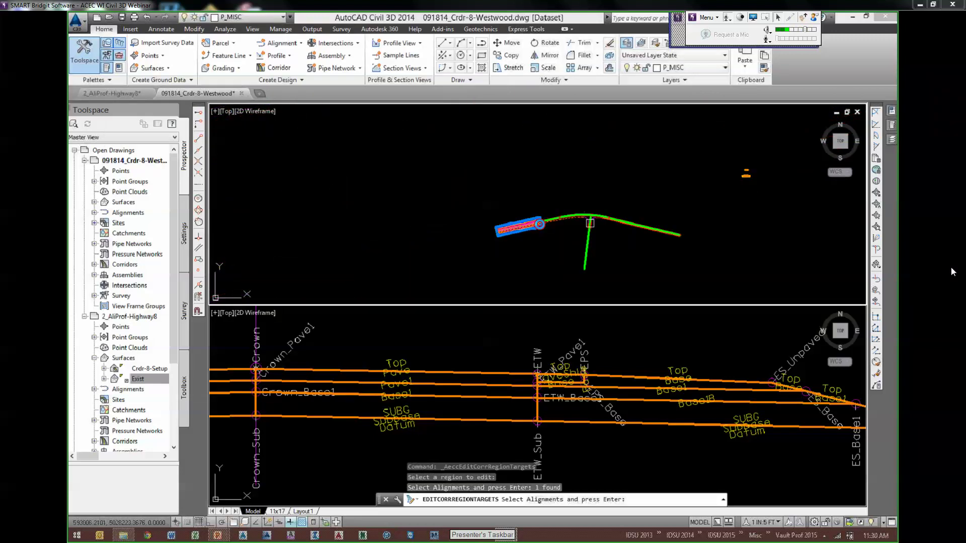
scroll(630, 301, "up", 5)
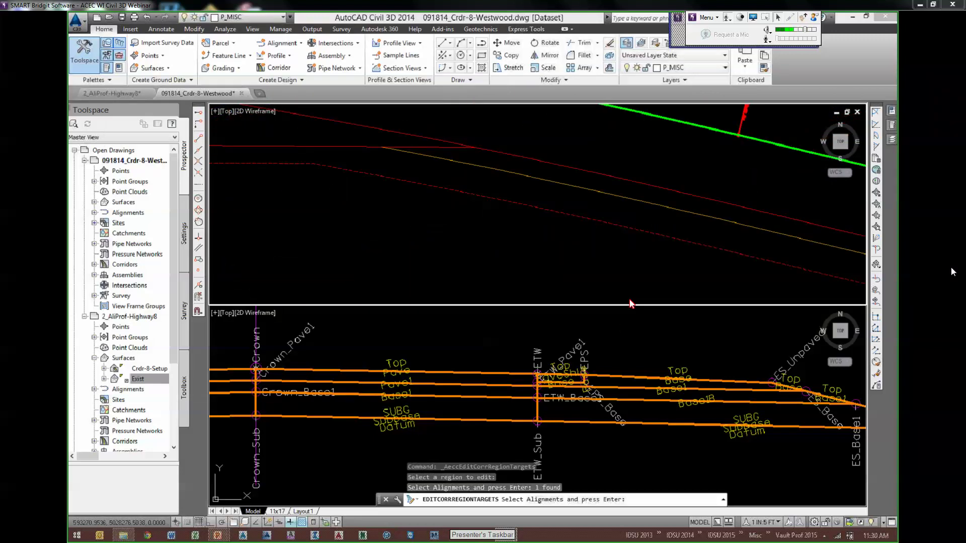
scroll(627, 303, "down", 2)
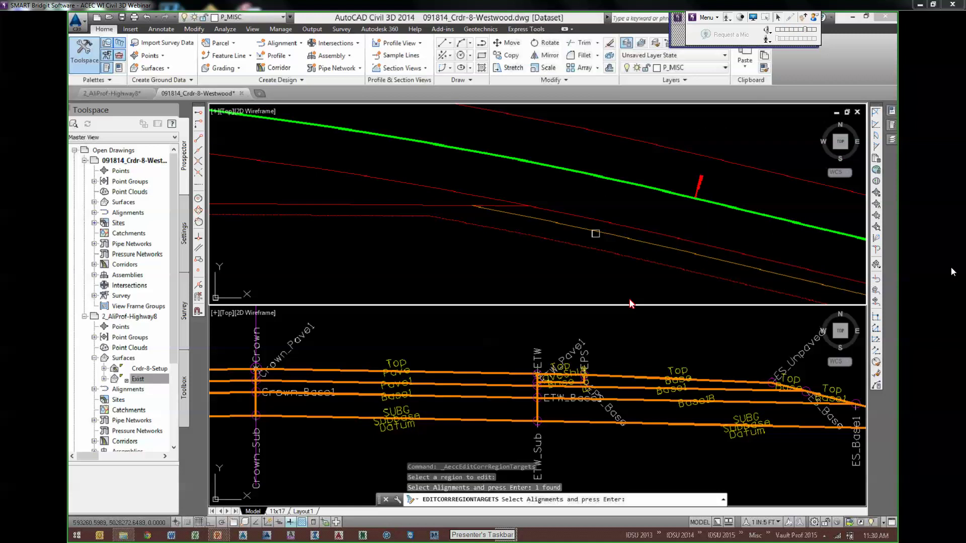
left_click(595, 233)
scroll(618, 226, "down", 2)
scroll(618, 225, "down", 2)
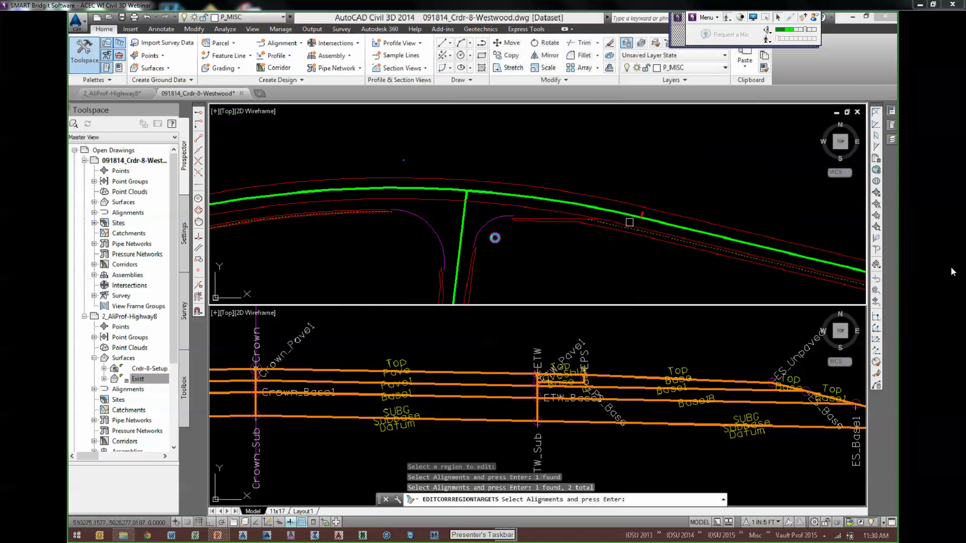
scroll(629, 222, "down", 1)
mouse_move(473, 244)
middle_mouse_down()
mouse_move(639, 218)
mouse_move(553, 253)
middle_mouse_up()
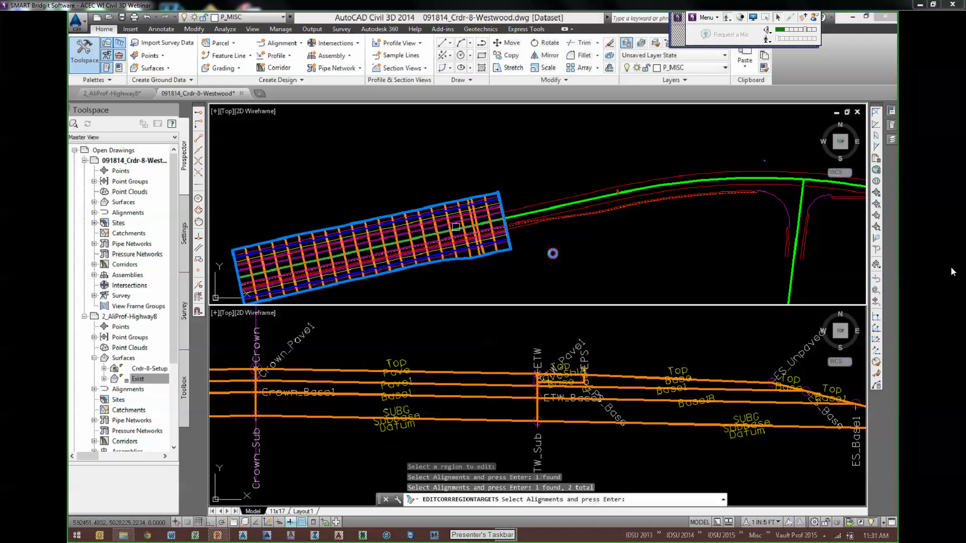
key("Return")
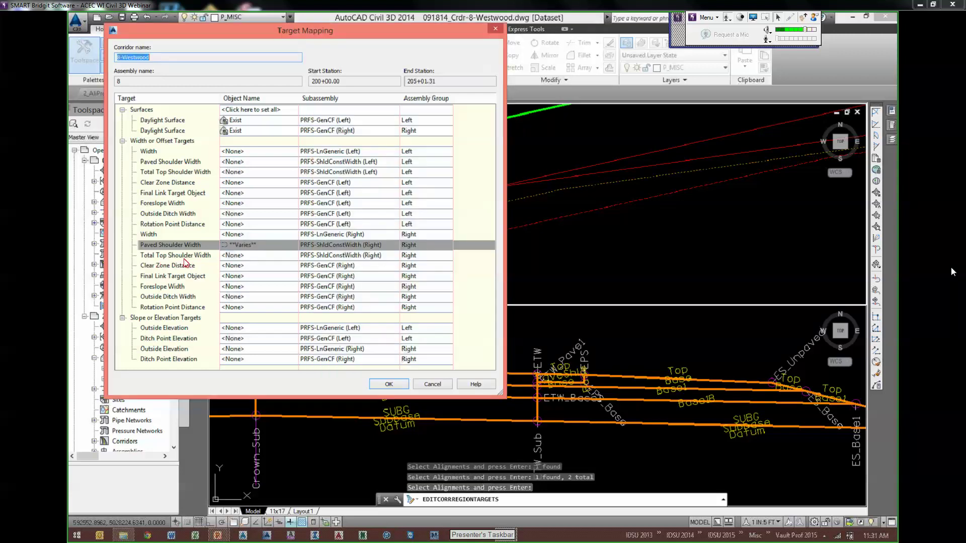
- Pick the 8-R-EGS-W gravel shoulder alignment from the drawing as a target for the right Total Top Shoulder Width
left_click(157, 257)
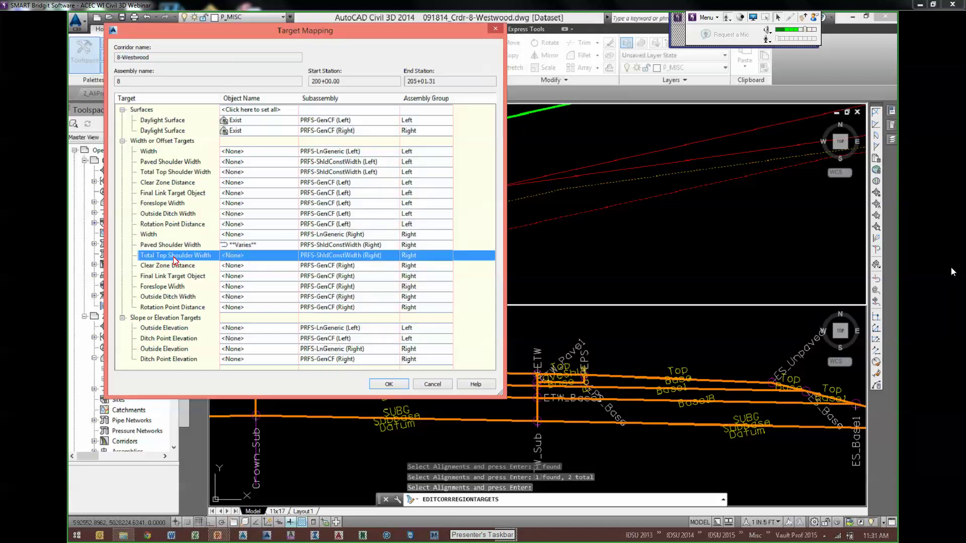
left_click(234, 255)
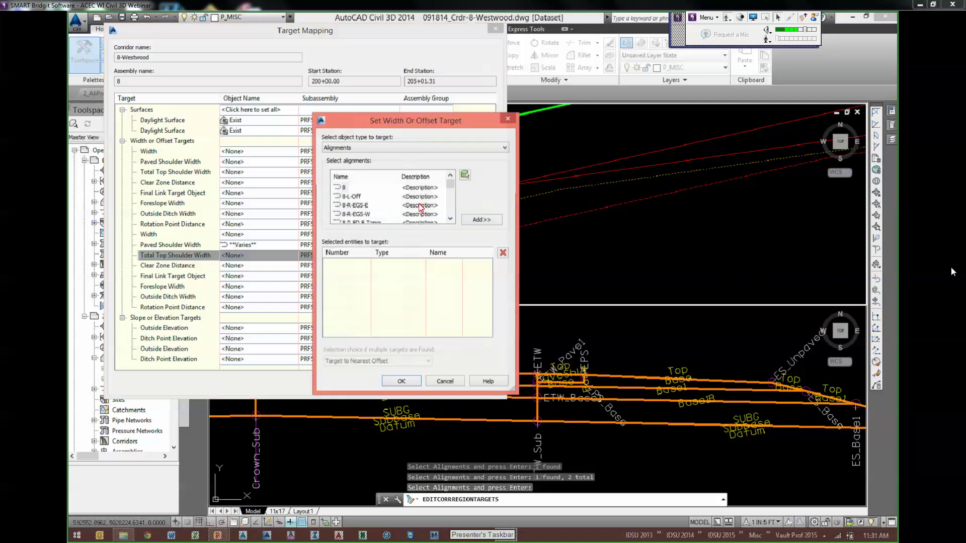
left_click(465, 177)
left_click(455, 236)
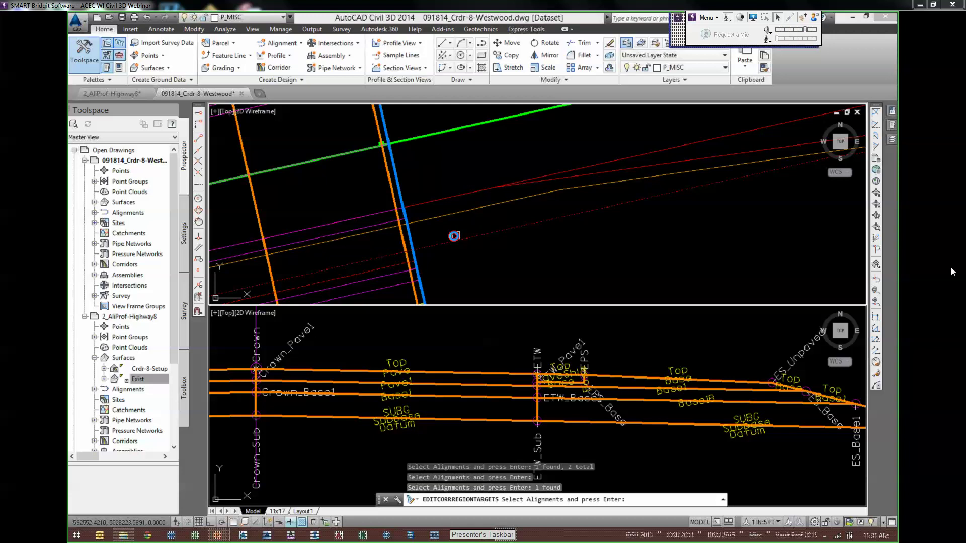
- Add the 8-R-EGS-E alignment to the right Total Top Shoulder Width targets and apply the region's target mapping
scroll(454, 236, "down", 5)
scroll(650, 237, "up", 5)
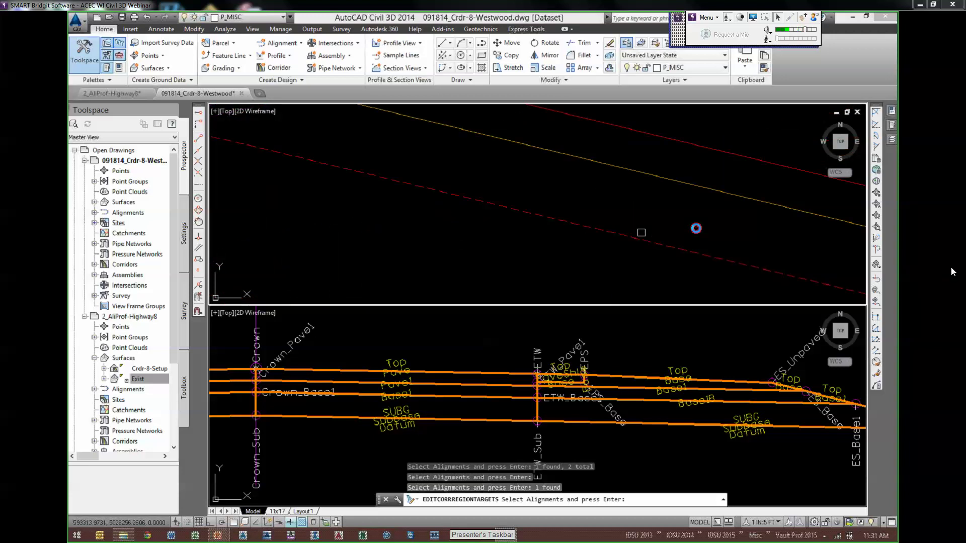
scroll(640, 233, "down", 5)
left_click(641, 230)
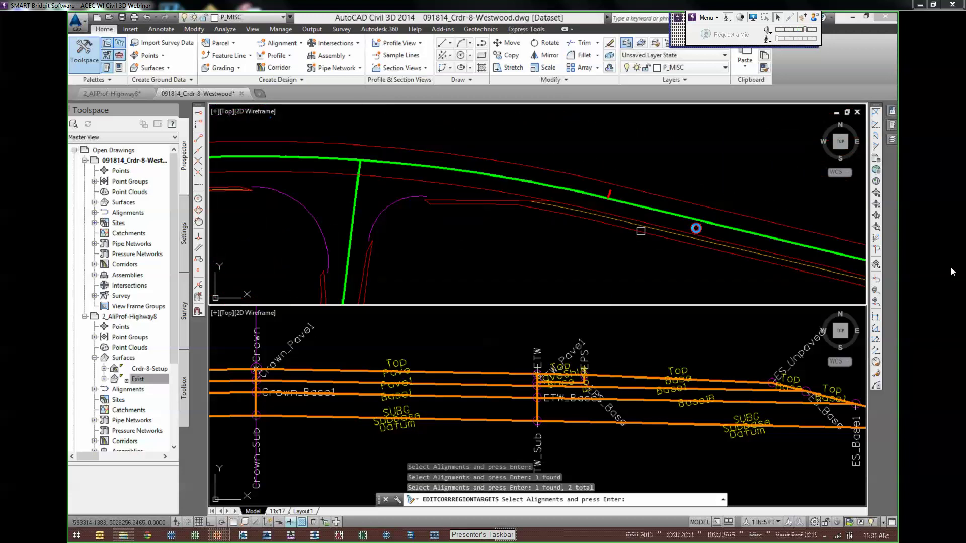
scroll(640, 231, "down", 3)
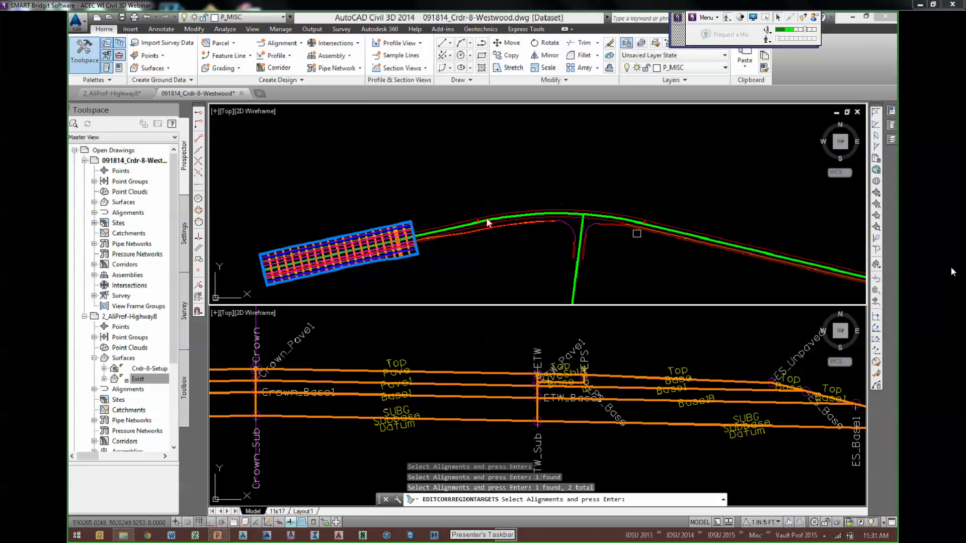
key("Return")
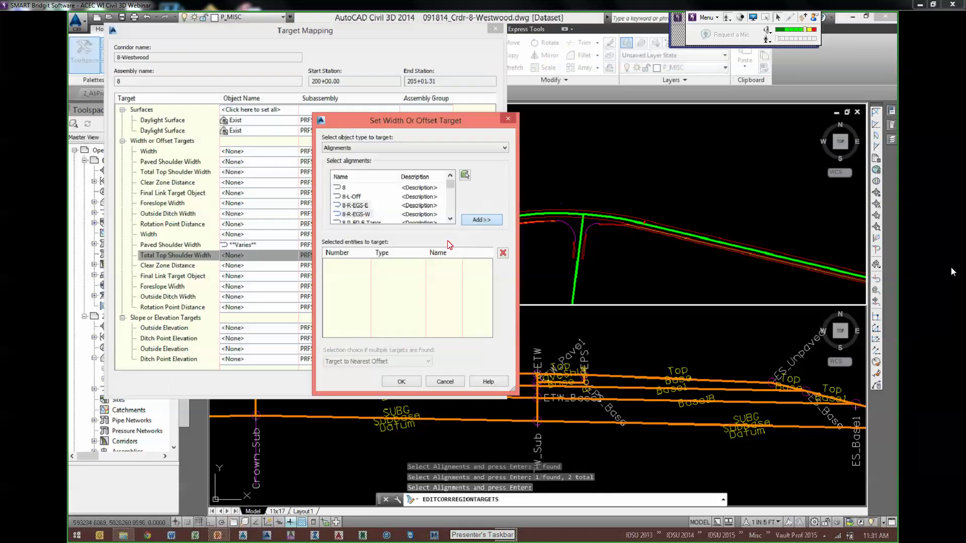
left_click(409, 384)
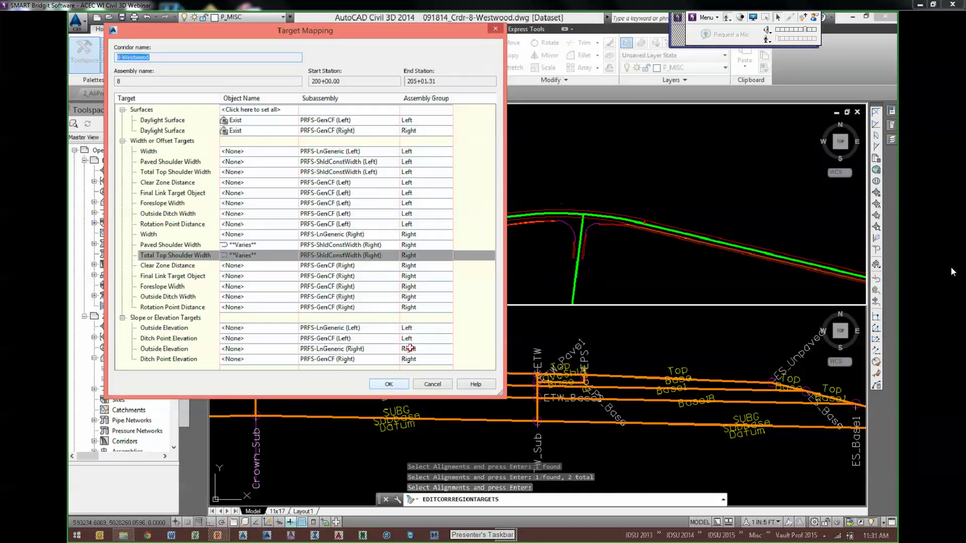
left_click(389, 385)
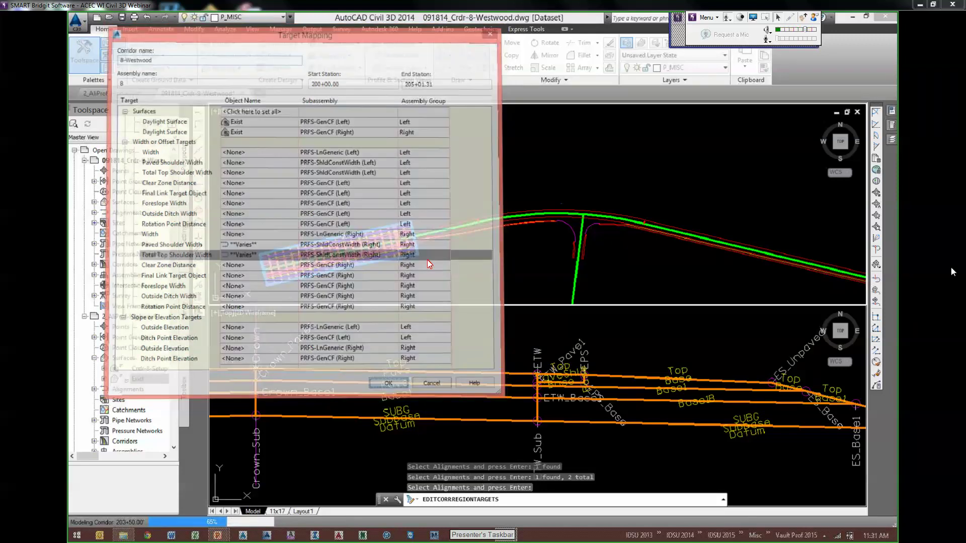
- Check the corridor's paved shoulder edge against the 8-R-EPS-W alignment at the region's east end
scroll(427, 260, "up", 5)
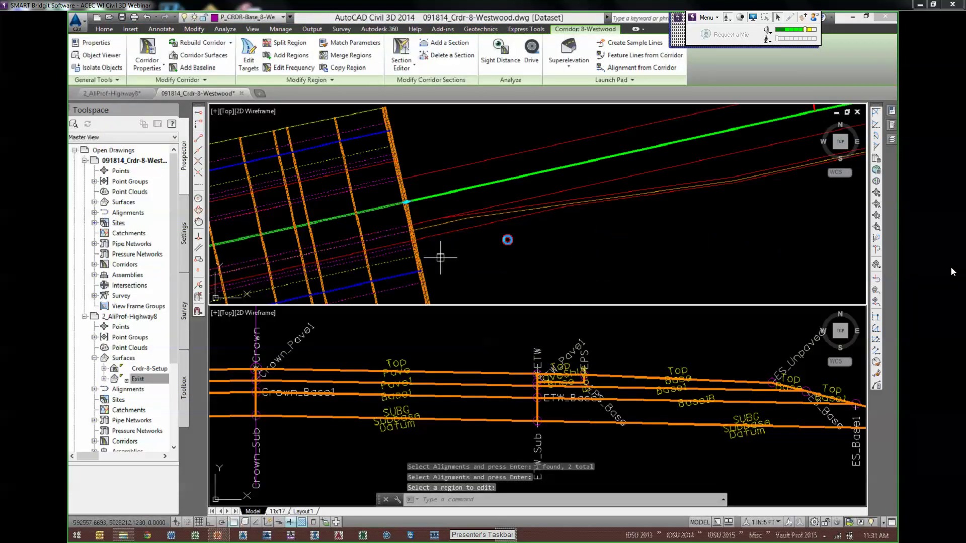
key("Escape")
key("Escape")
scroll(490, 237, "up", 3)
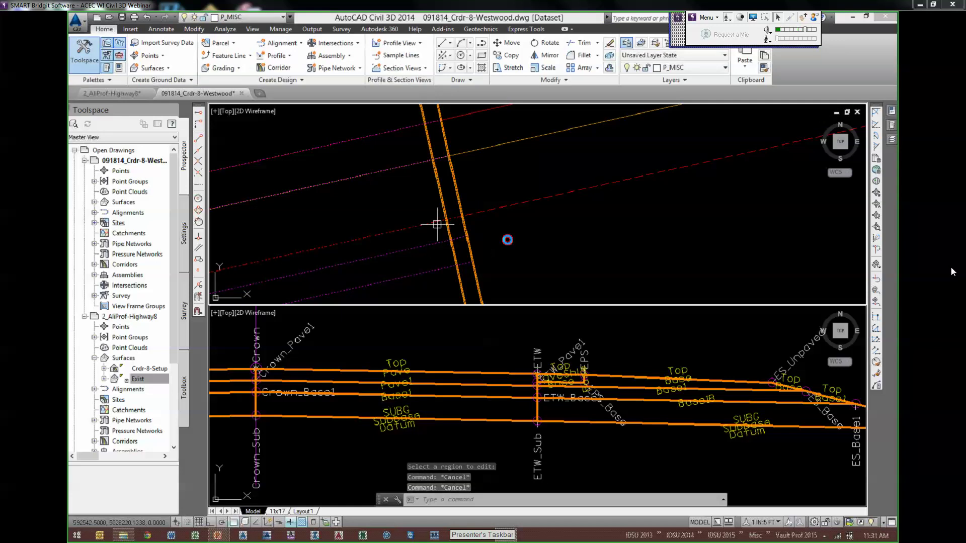
left_click(492, 152)
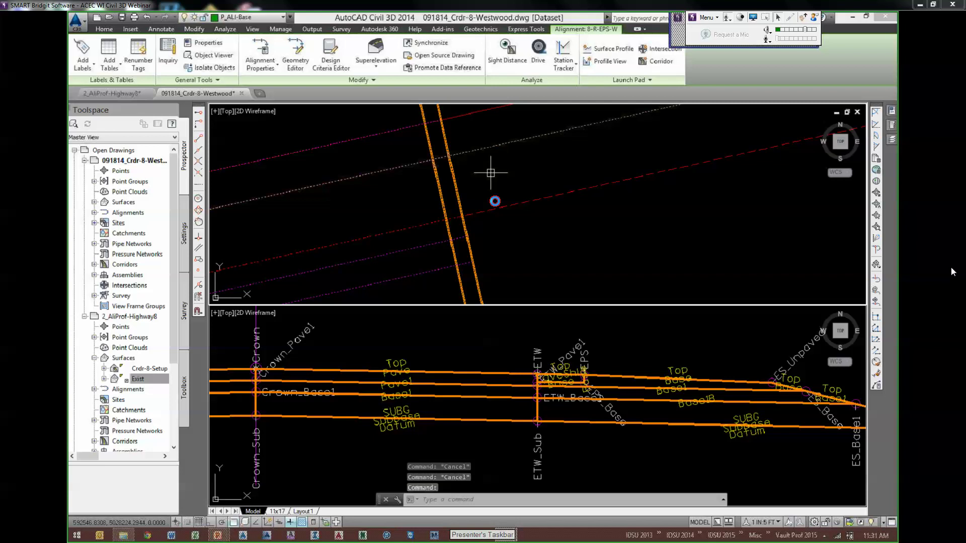
scroll(482, 212, "down", 2)
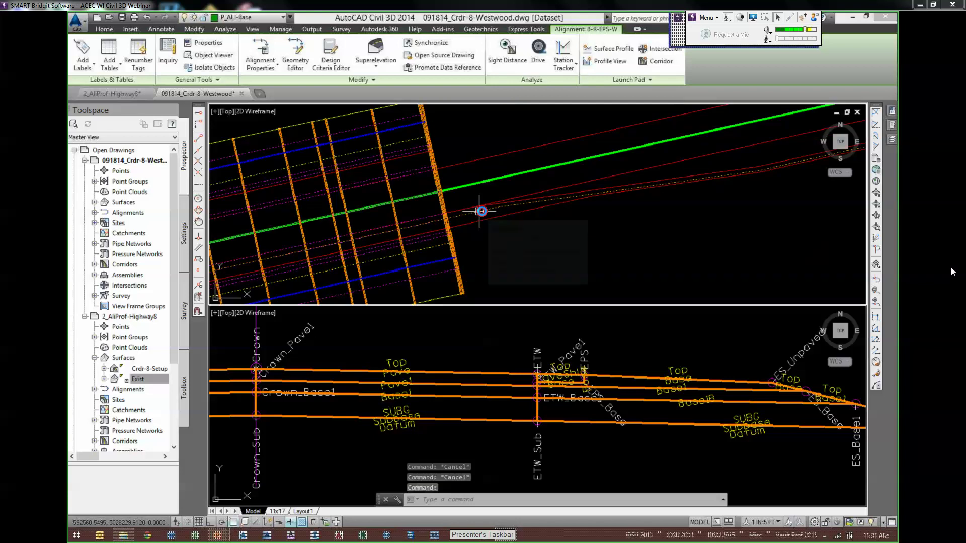
mouse_move(481, 212)
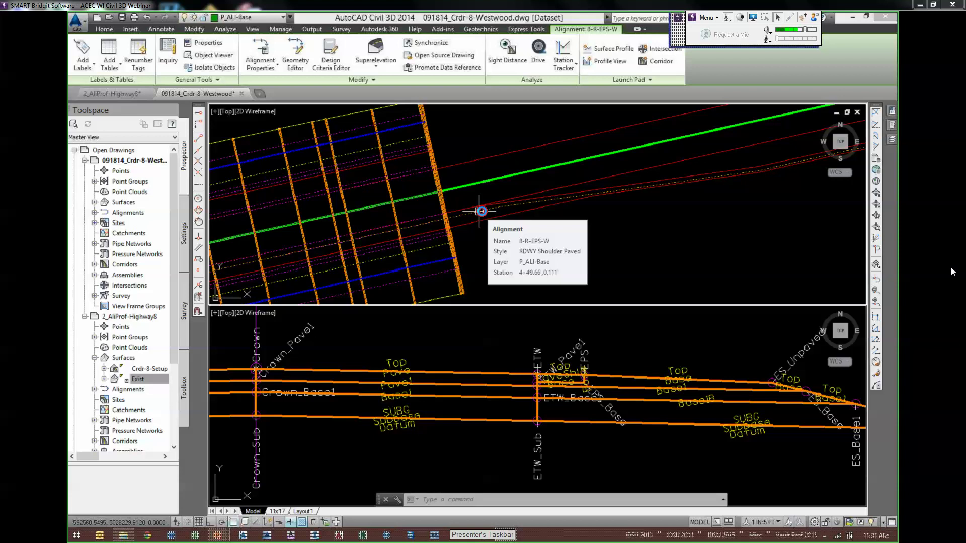
key("Escape")
key("Escape")
key("Escape")
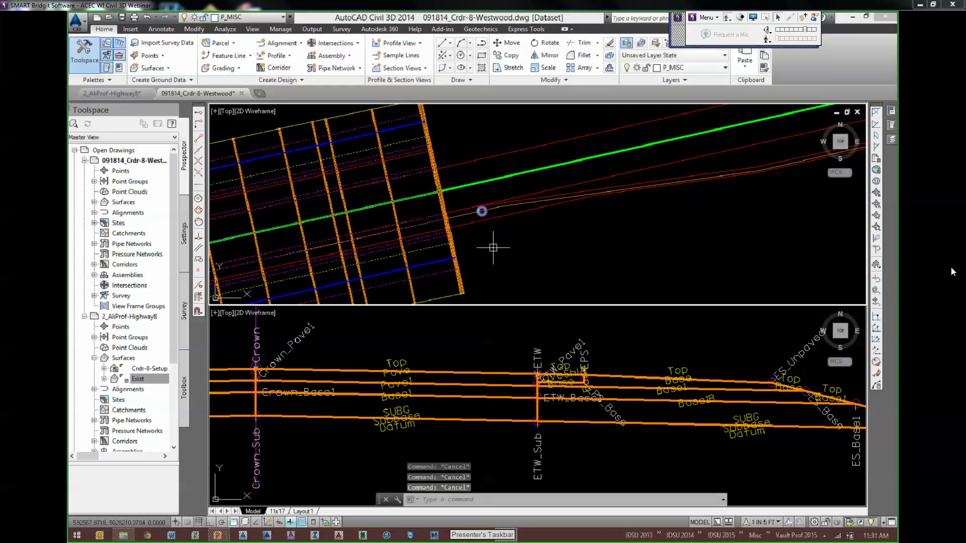
- Regenerate all viewports and inspect the right shoulder lines at the corridor's east end
type("rea")
key("Return")
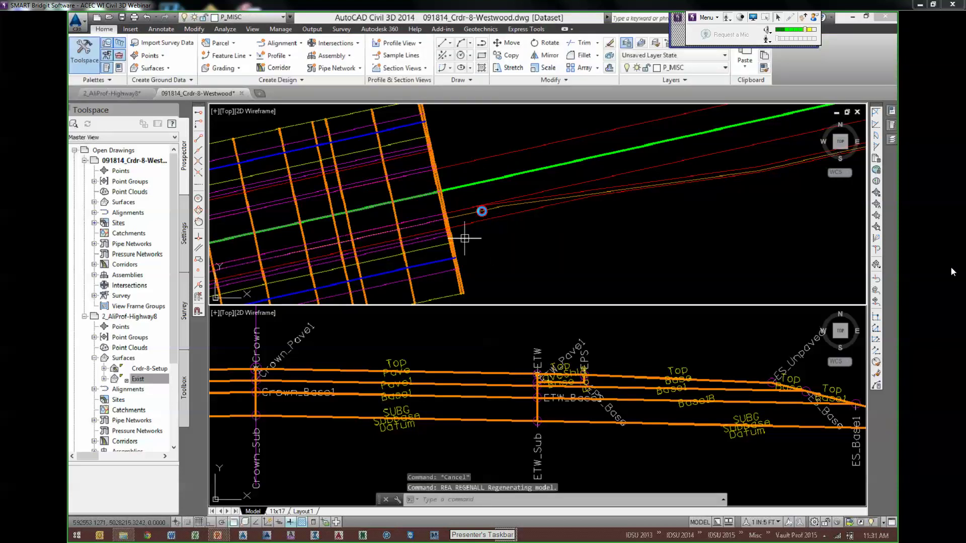
scroll(431, 213, "up", 2)
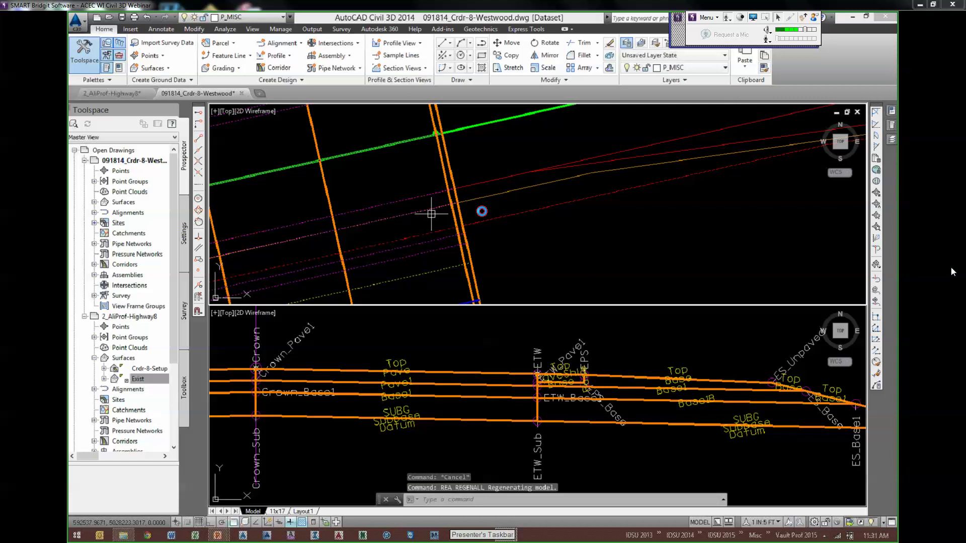
key("Escape")
scroll(438, 181, "down", 2)
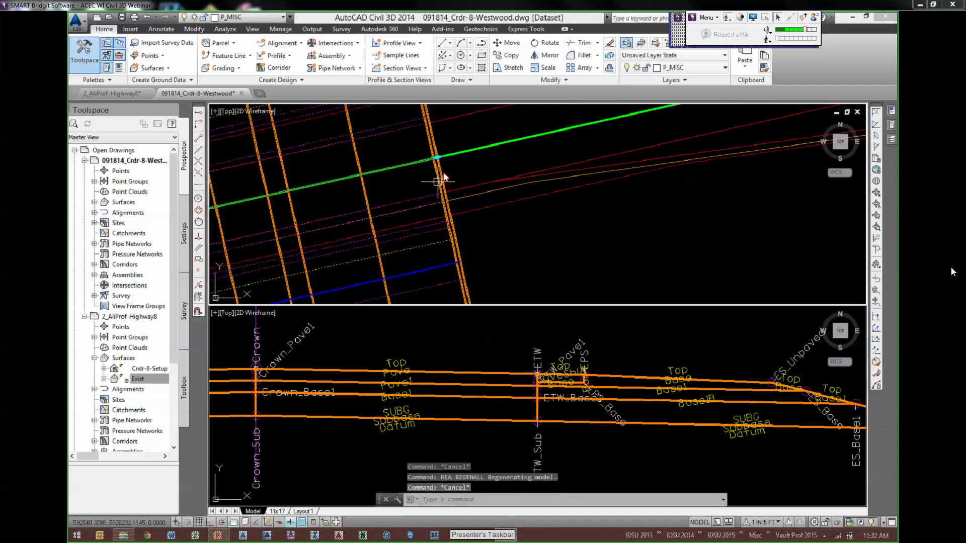
- Stretch the end of the 8-Westwood corridor's region farther east along the baseline, into the shoulder taper
left_click(438, 181)
left_click(565, 129)
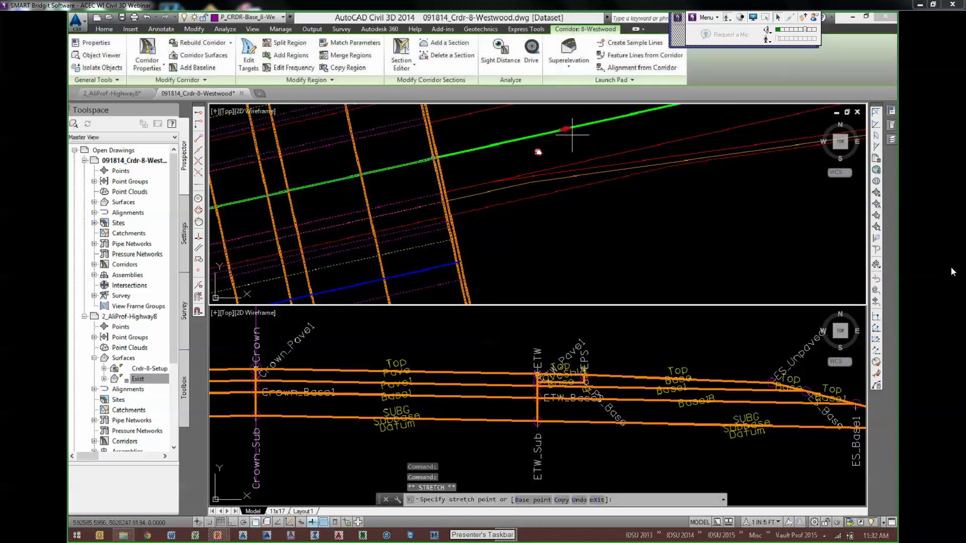
left_click(577, 142)
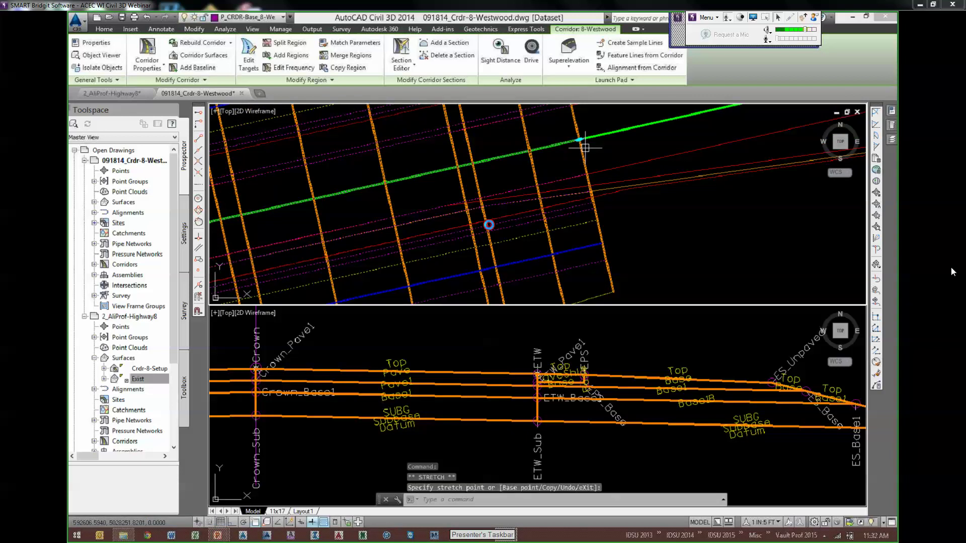
middle_click_drag(635, 146, 489, 222)
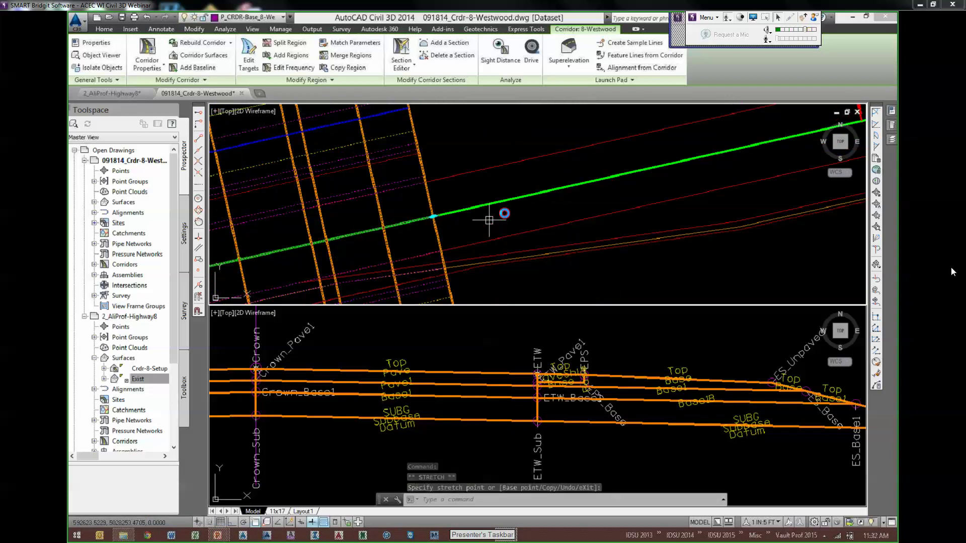
left_click(489, 220)
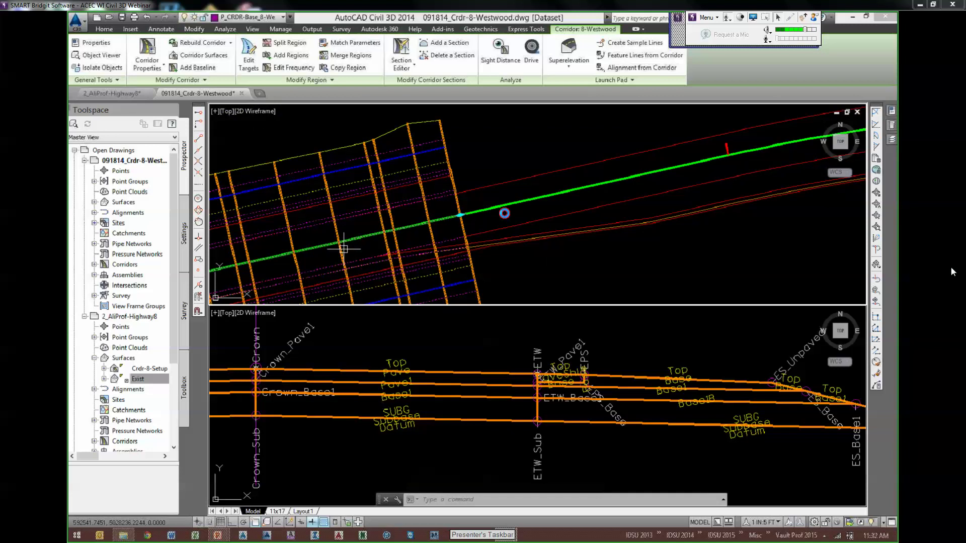
scroll(344, 248, "down", 2)
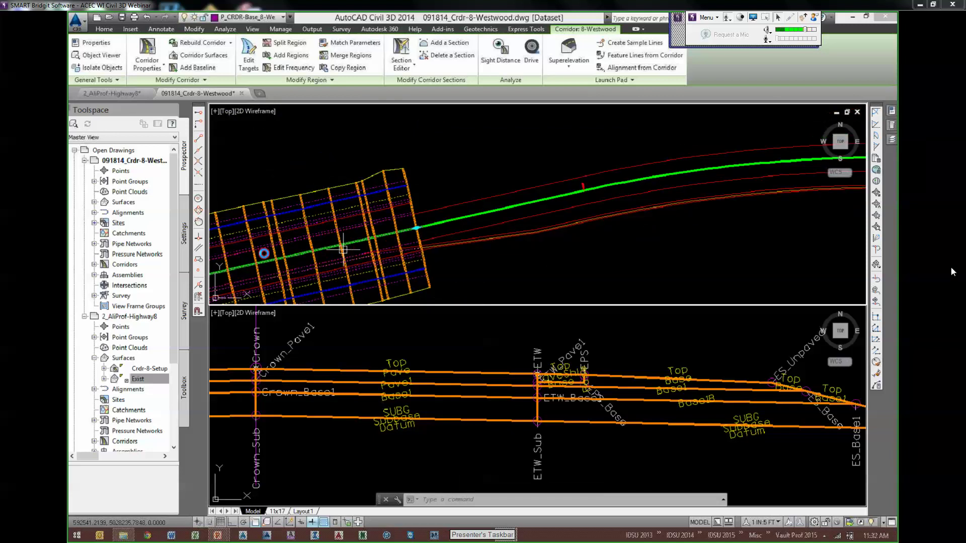
- Inspect the right shoulder alignments and the turn-lane taper at and beyond the corridor's east end
middle_click_drag(489, 221, 264, 253)
scroll(264, 253, "up", 2)
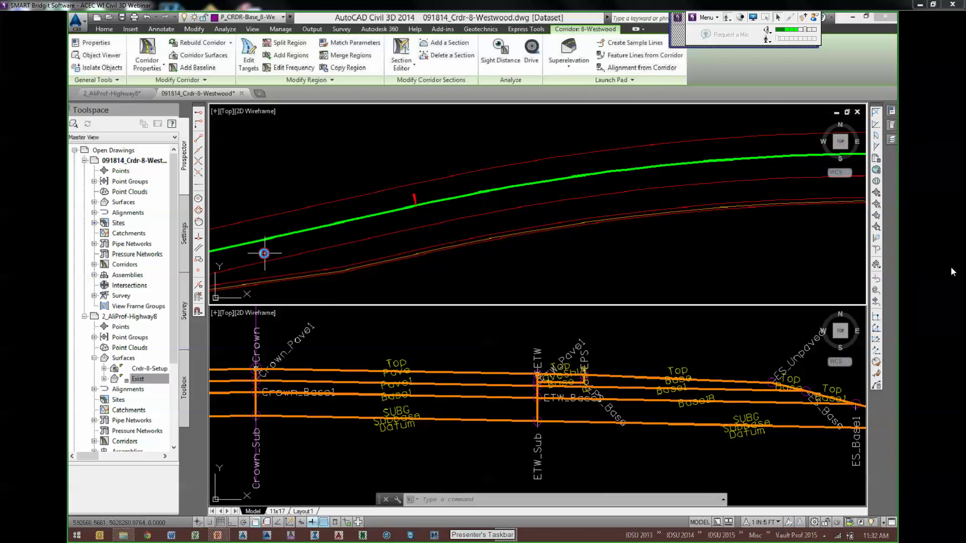
scroll(291, 241, "down", 4)
middle_click_drag(302, 231, 471, 182)
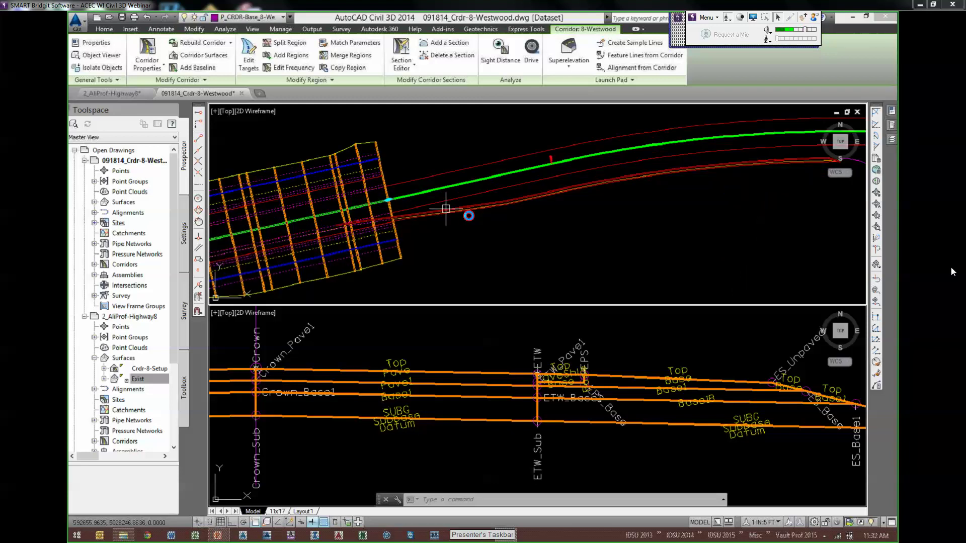
scroll(472, 221, "up", 3)
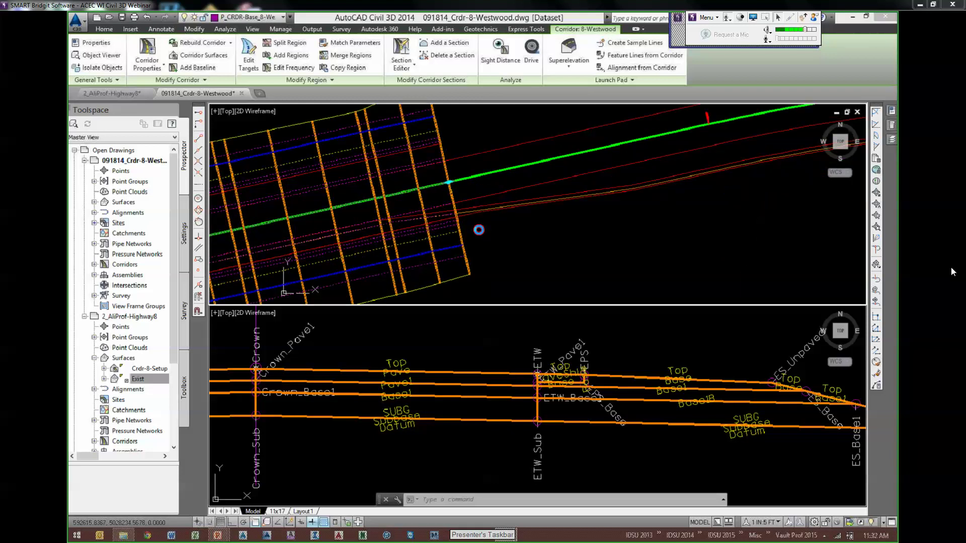
scroll(479, 230, "down", 2)
left_click(451, 353)
key("Escape")
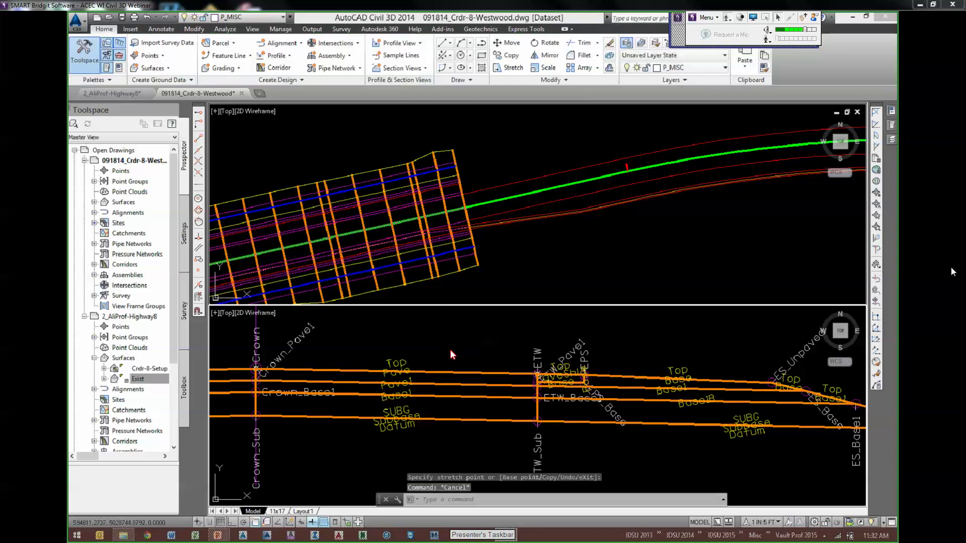
left_click(452, 371)
left_click(506, 255)
key("Escape")
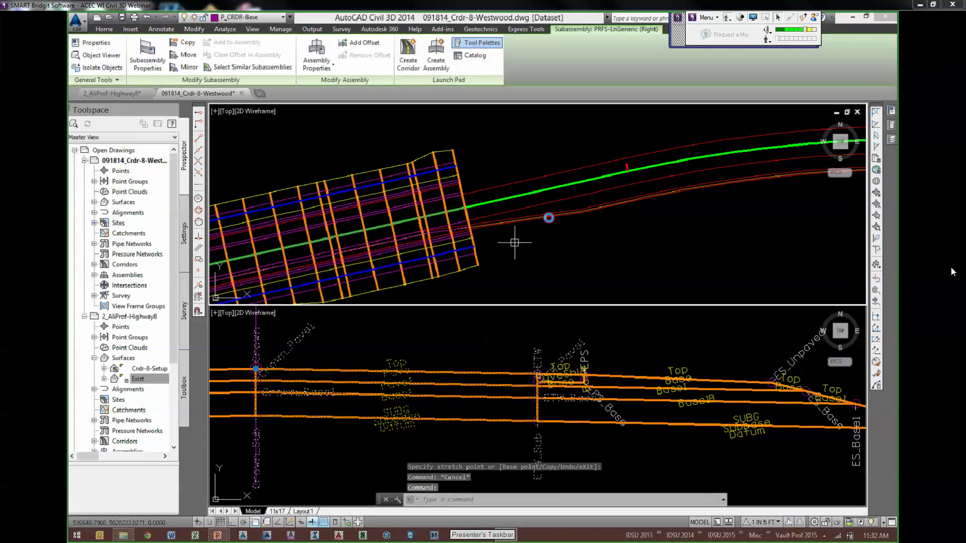
scroll(454, 226, "up", 5)
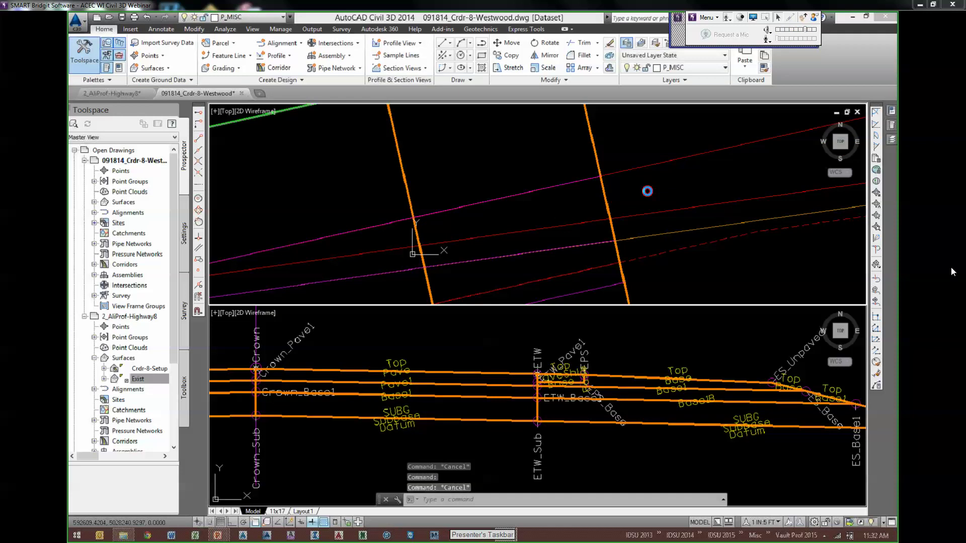
scroll(639, 189, "down", 3)
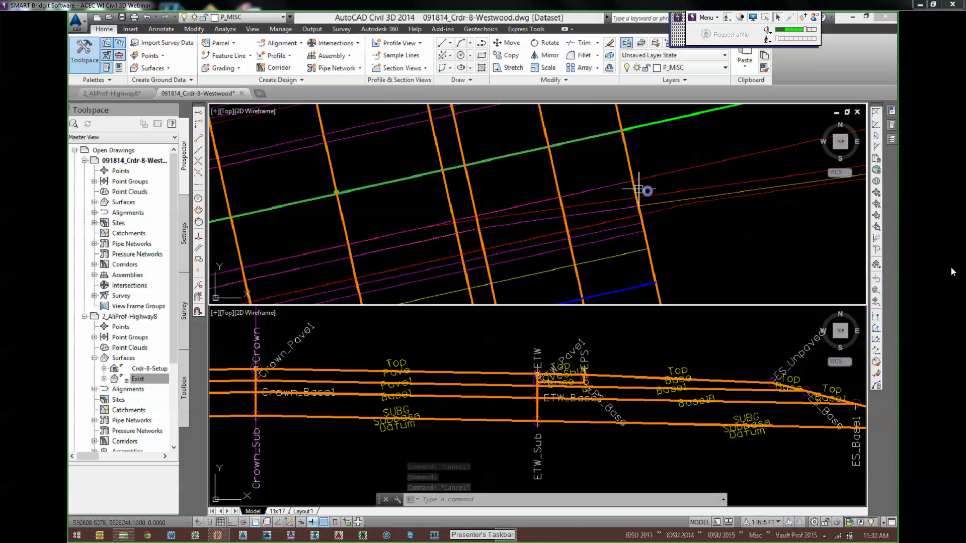
- Copy the assembly's right PRFS-LnGeneric lane subassembly to the outer edge of the existing right lane
left_click(480, 361)
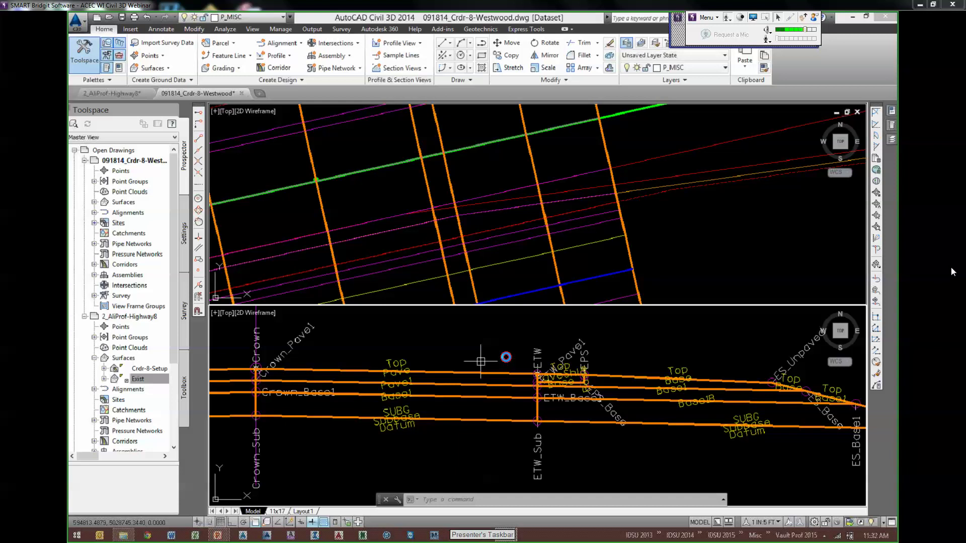
key("Escape")
key("Escape")
scroll(495, 397, "down", 3)
left_click(495, 397)
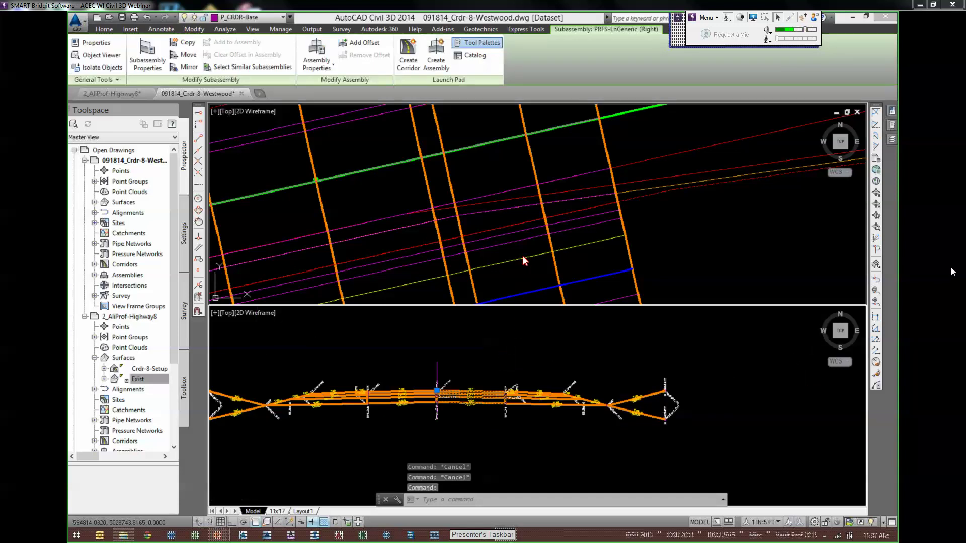
right_click(523, 265)
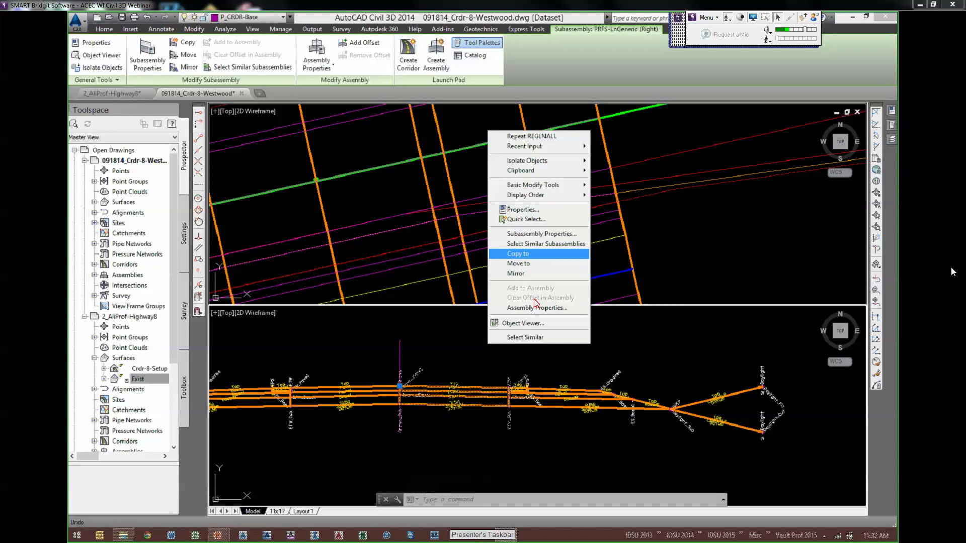
left_click(518, 254)
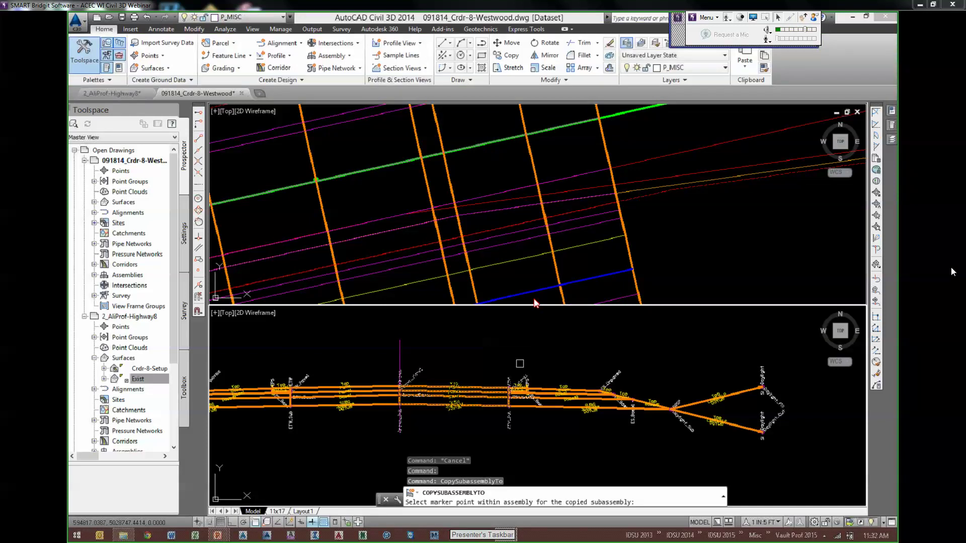
scroll(515, 362, "up", 4)
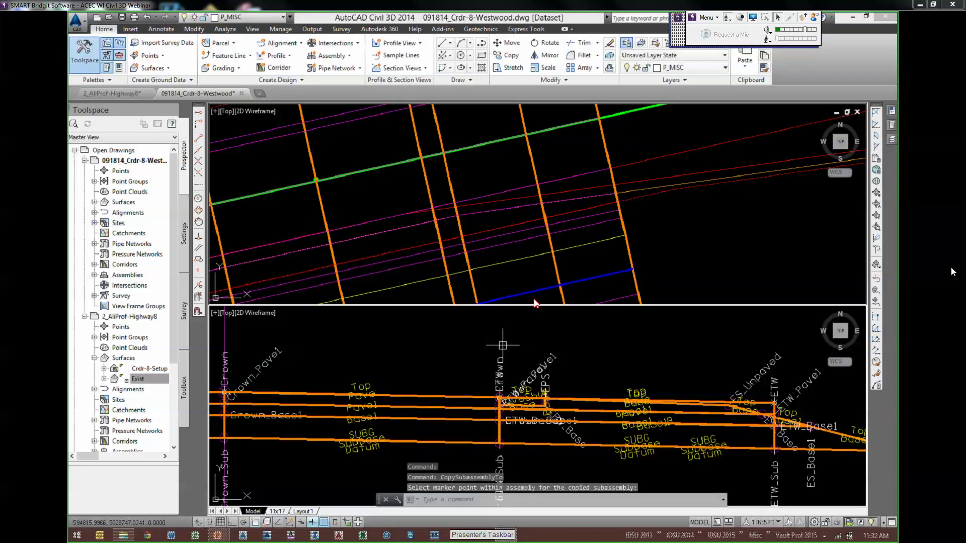
scroll(502, 345, "down", 5)
key("Escape")
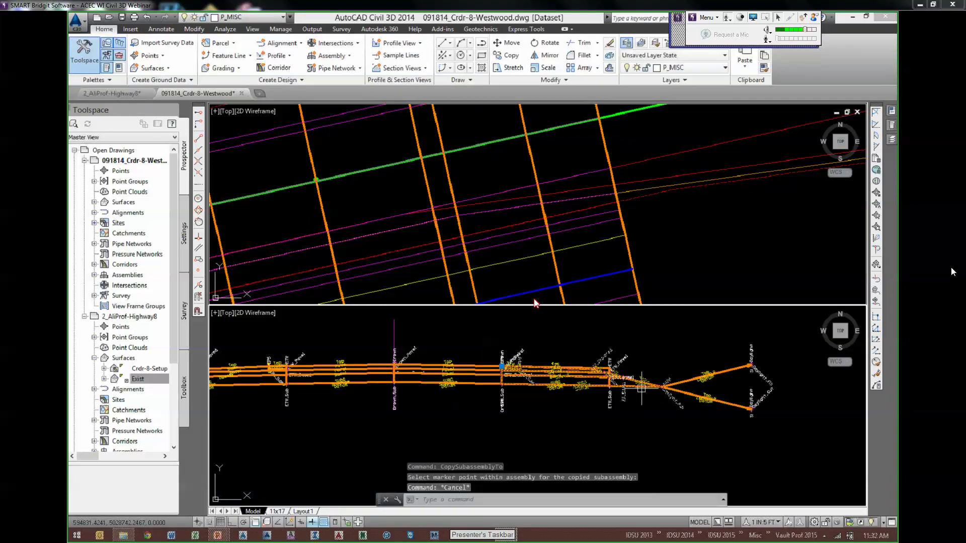
- Move the right shoulder and daylight subassemblies together to the outer edge of the added right lane
left_click(654, 386)
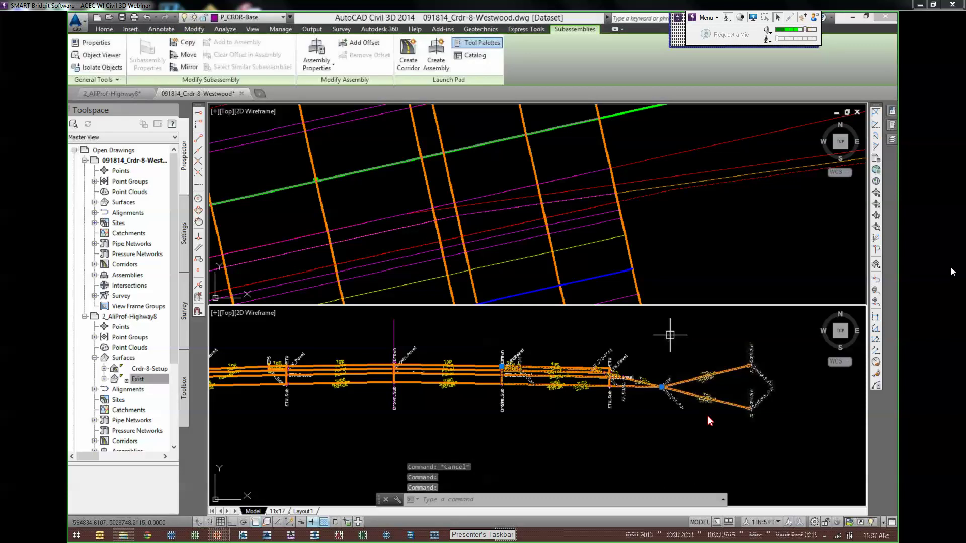
right_click(673, 336)
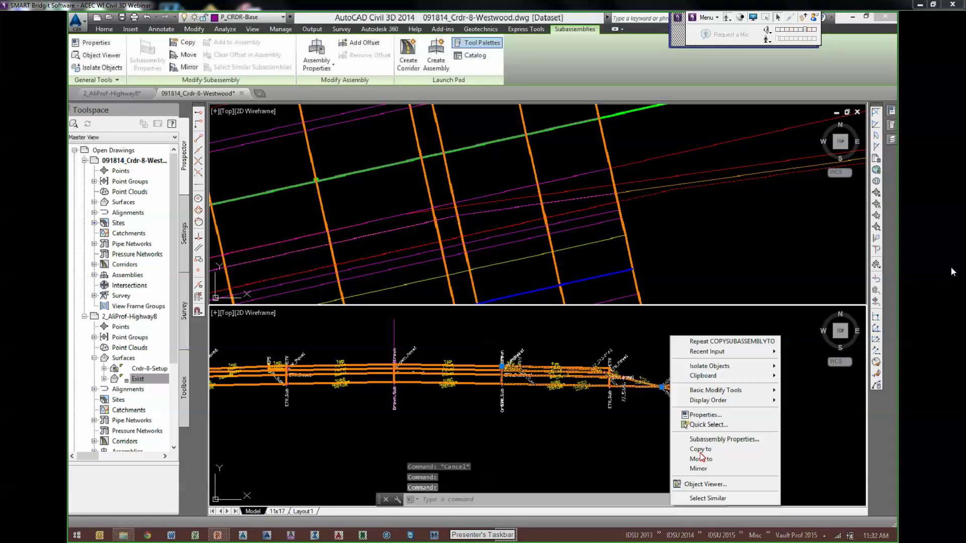
left_click(701, 458)
left_click(582, 342)
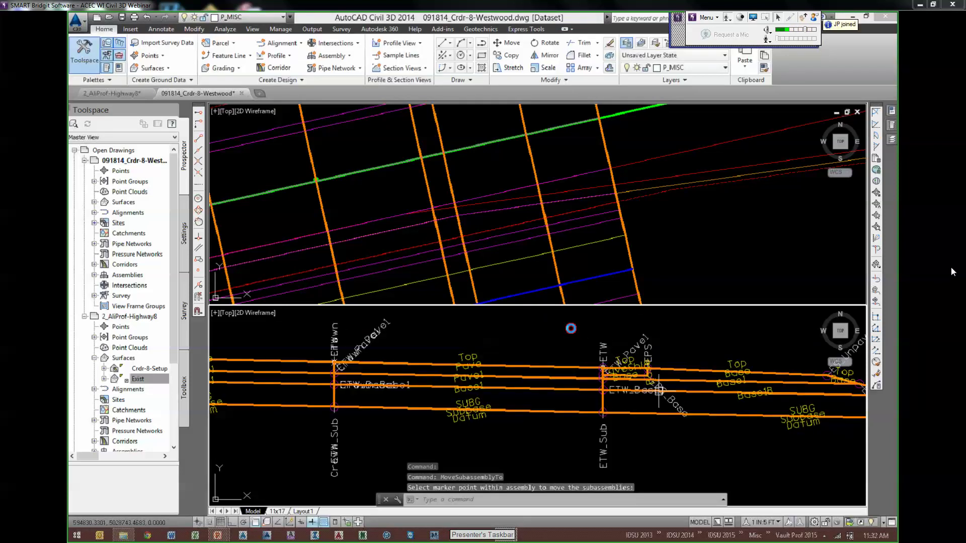
key("Escape")
scroll(660, 391, "down", 2)
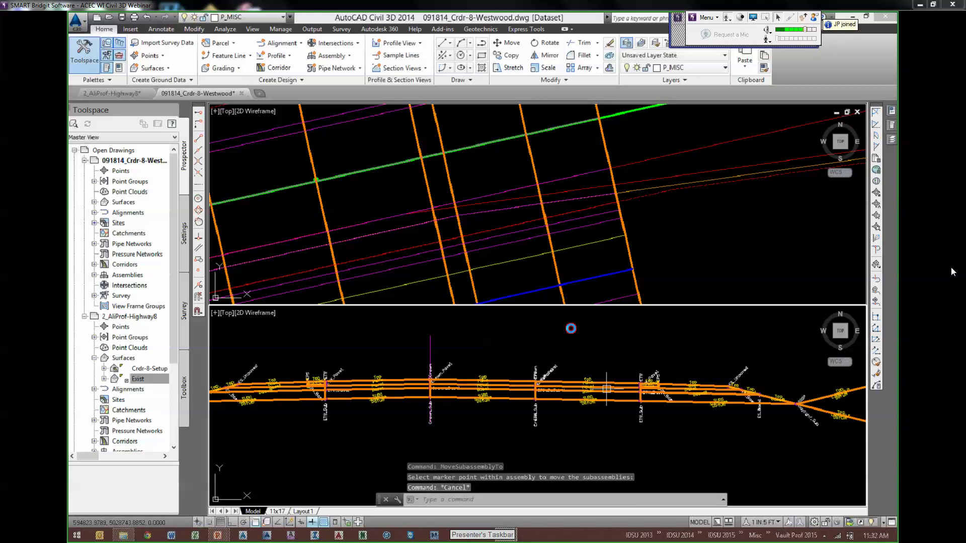
- Examine the inner right lane in the assembly and the corridor's east end where the turn lane begins
left_click(475, 394)
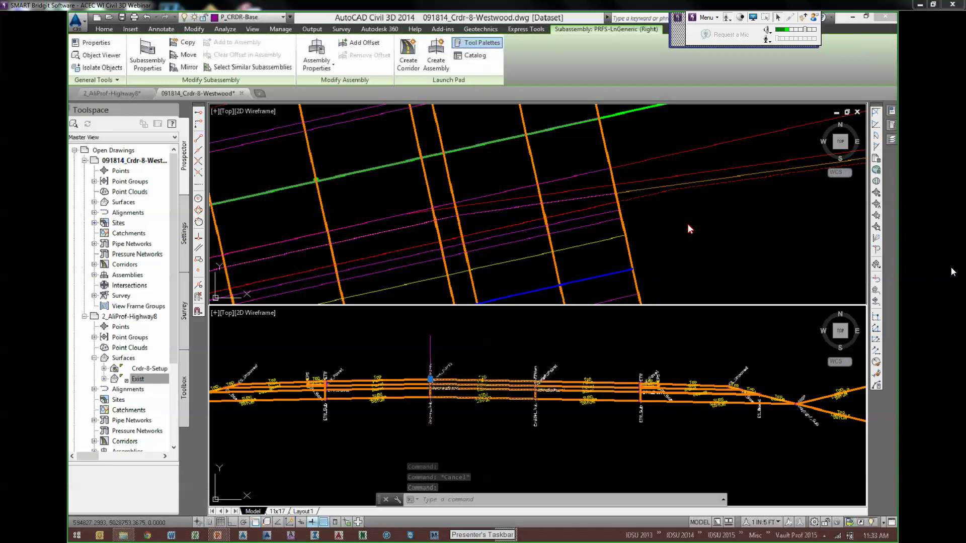
key("Escape")
key("Escape")
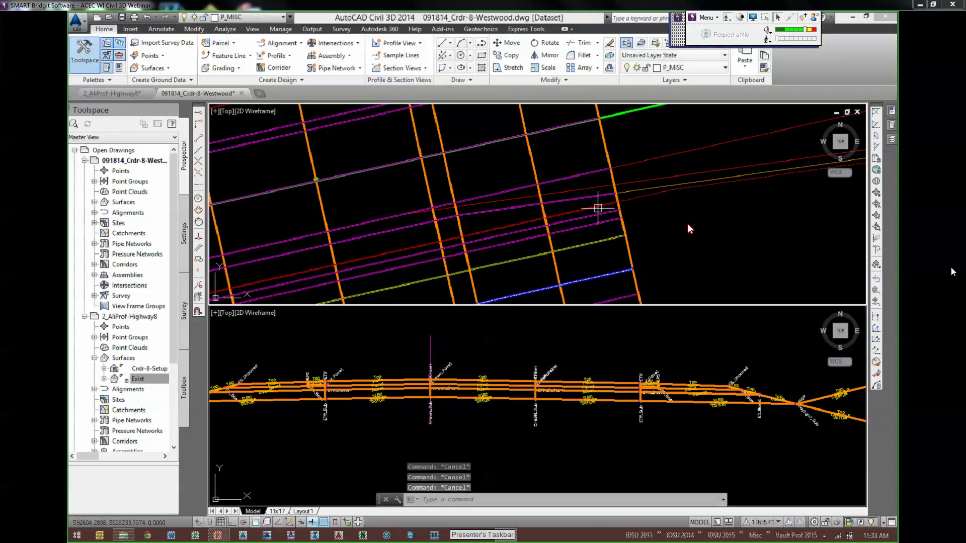
scroll(624, 199, "down", 5)
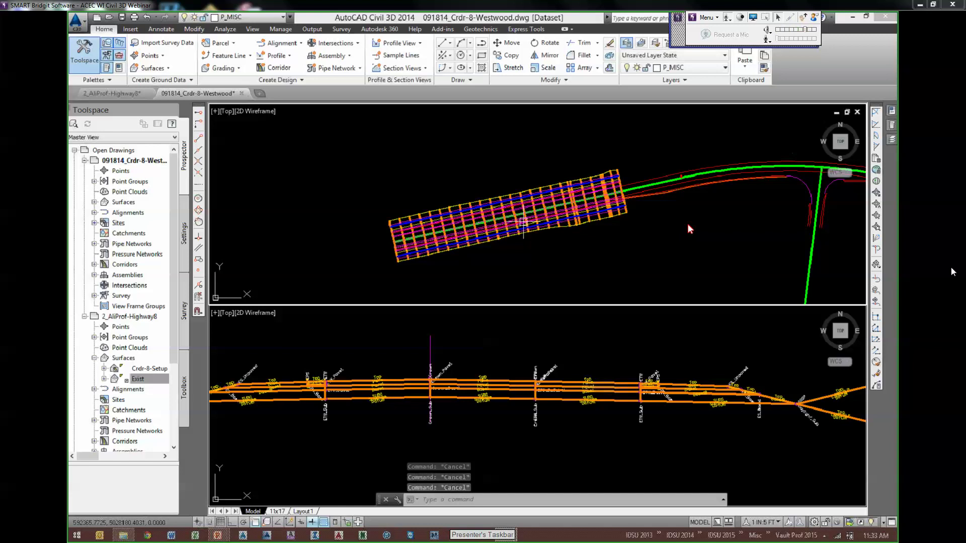
scroll(708, 199, "up", 4)
scroll(565, 205, "up", 2)
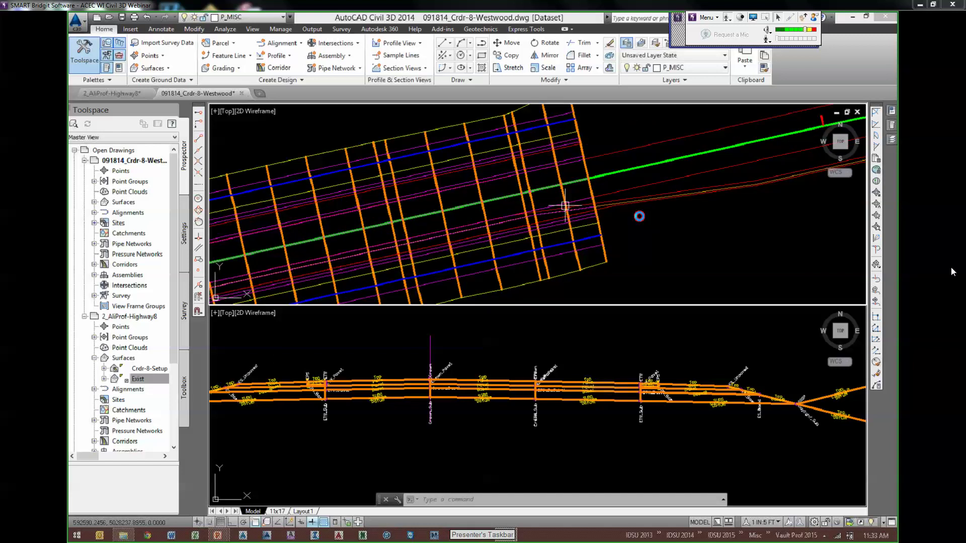
scroll(565, 205, "up", 2)
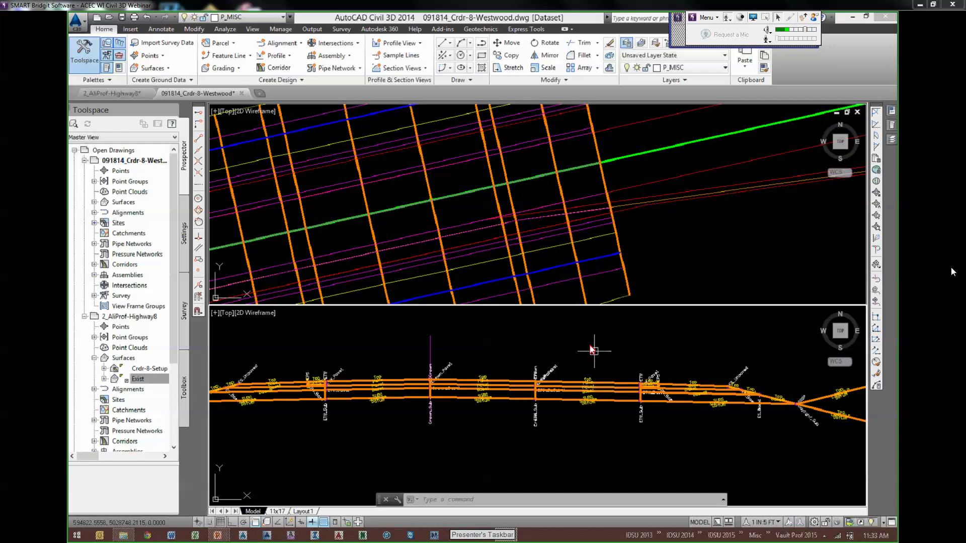
- Set the width of the added outer right PRFS-LnGeneric lane to 0.01 ft
left_click(627, 400)
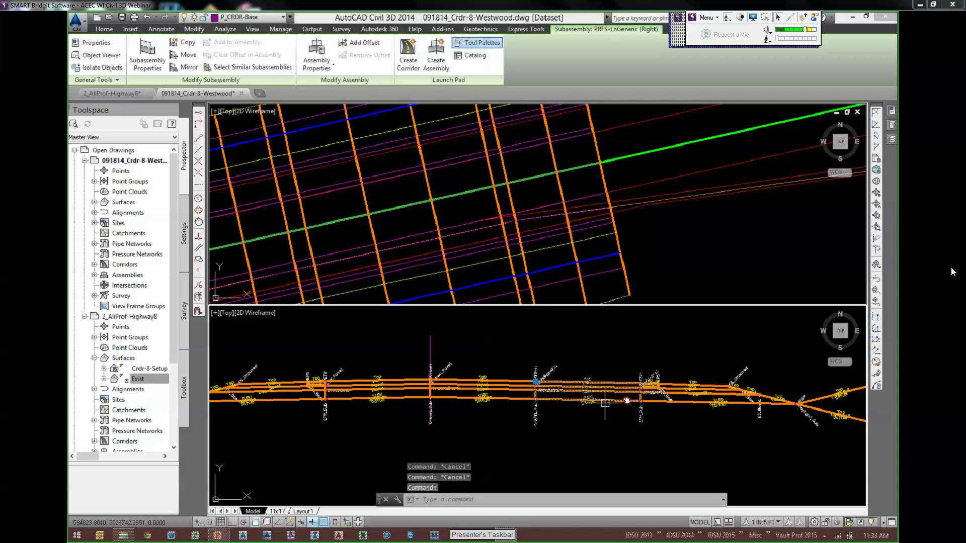
scroll(661, 400, "up", 2)
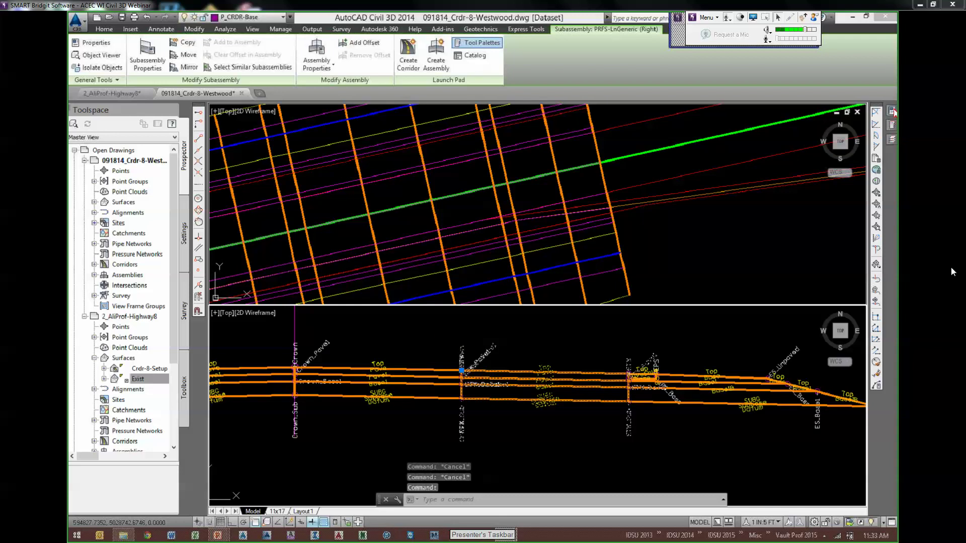
mouse_move(891, 112)
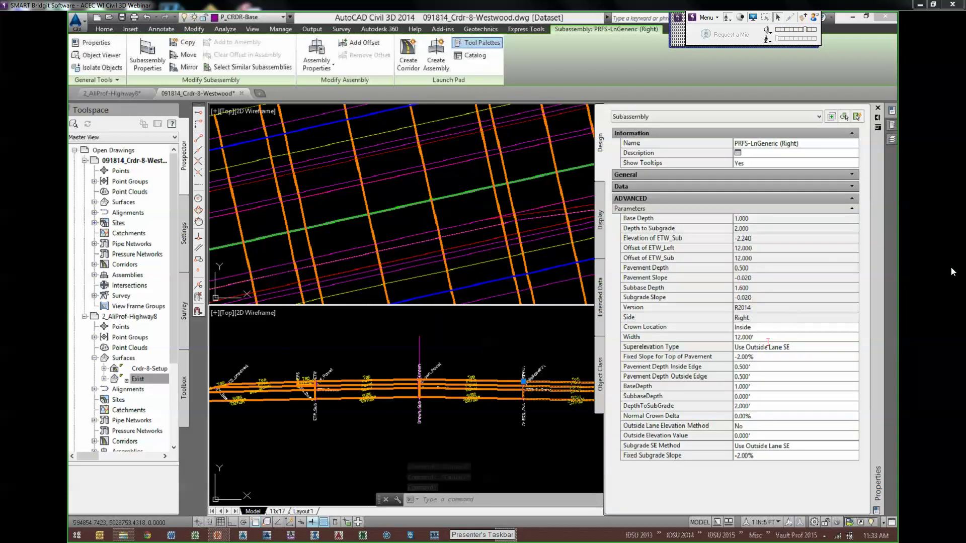
left_click(764, 334)
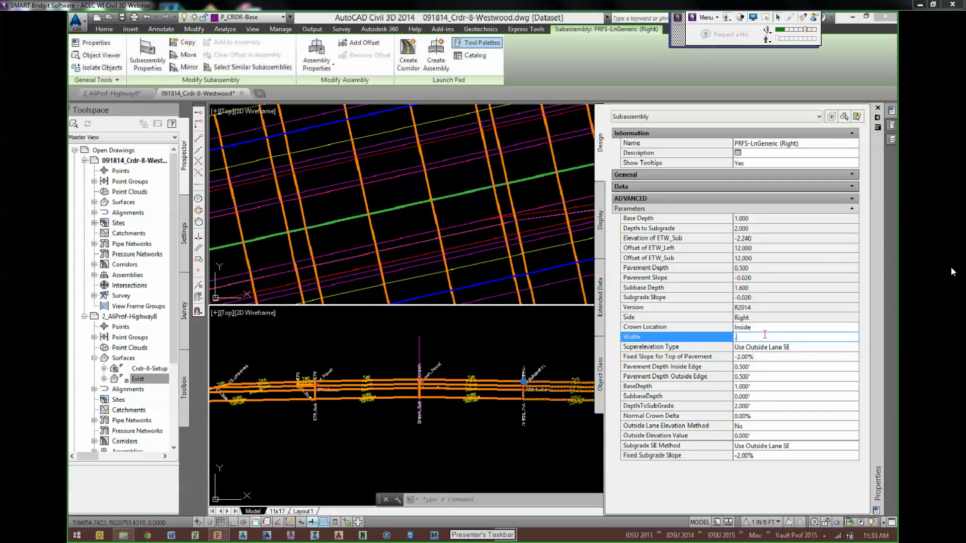
type(".01")
key("Return")
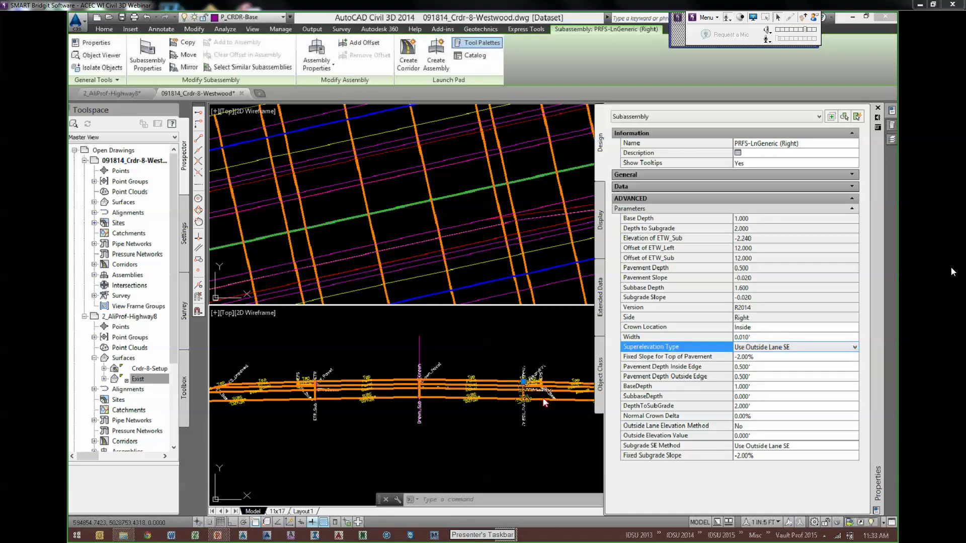
key("Escape")
key("ctrl+1")
- Inspect the narrowed outer lane between the inner right lane and the paved shoulder in the assembly
scroll(545, 403, "up", 5)
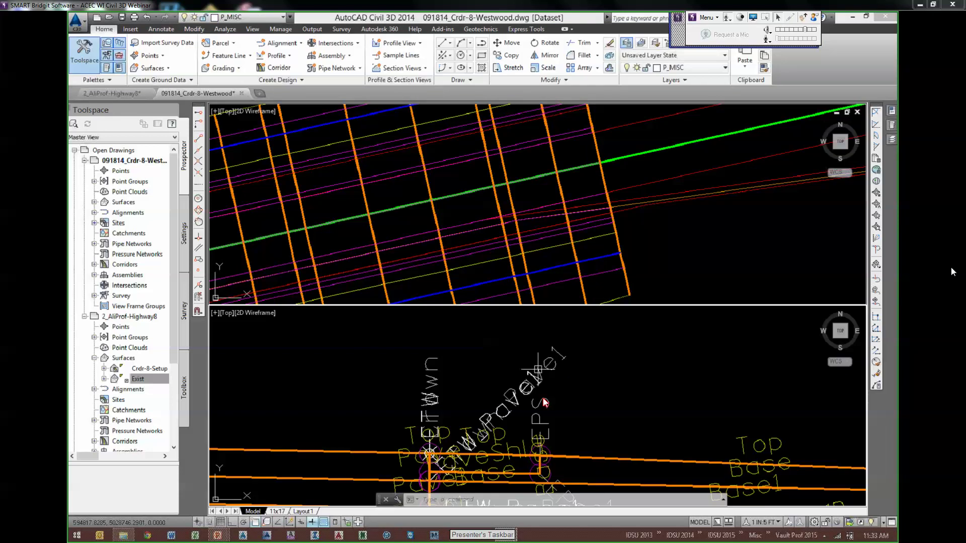
left_click(538, 370)
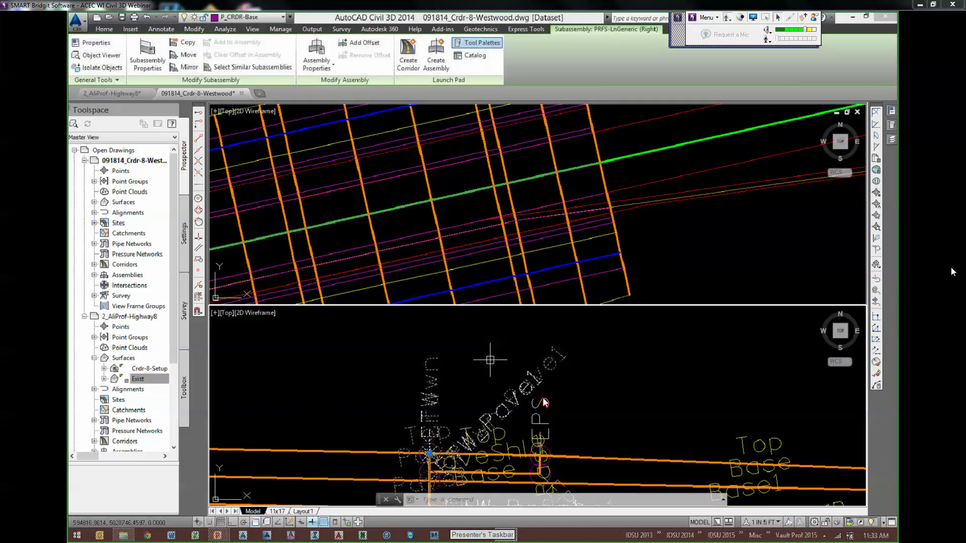
scroll(544, 402, "down", 5)
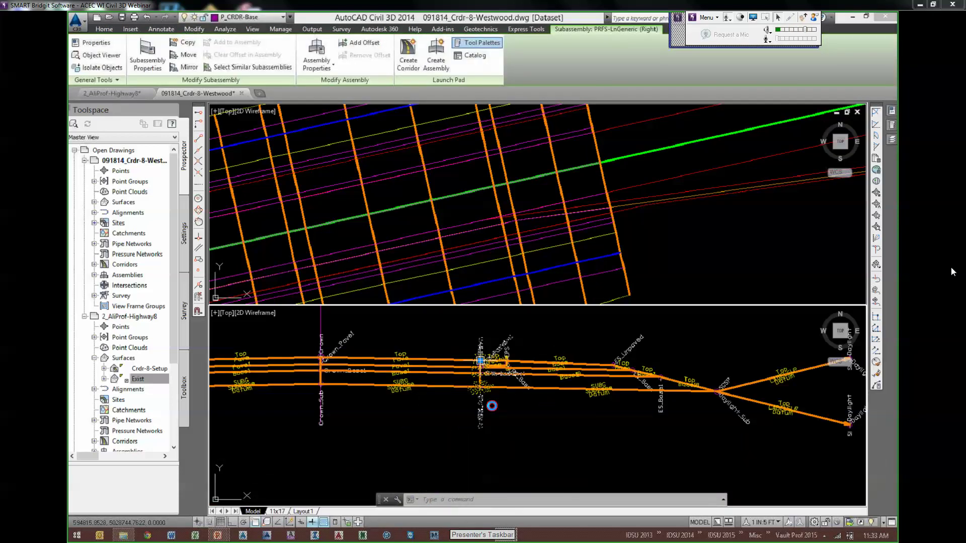
scroll(523, 385, "up", 5)
scroll(523, 385, "down", 4)
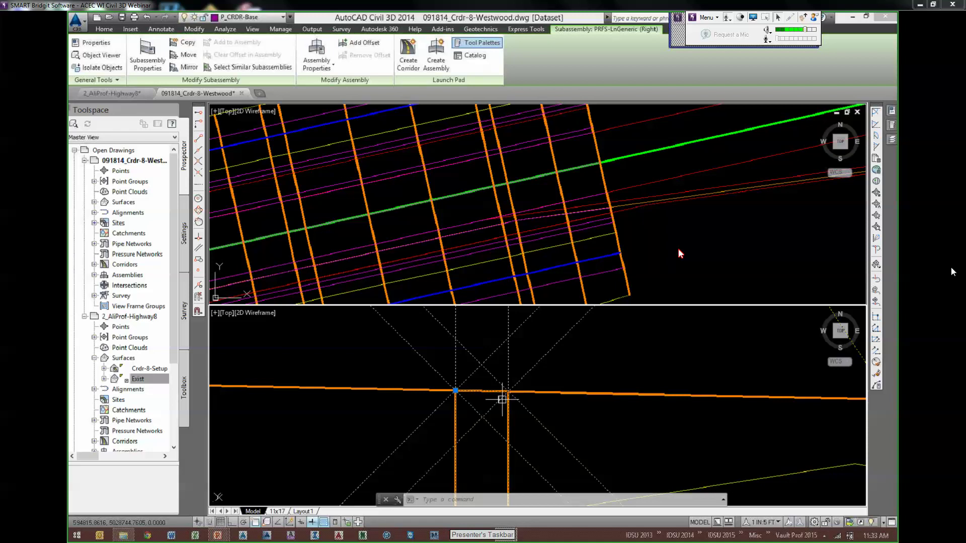
key("Escape")
- Check the 8-R-TrnLn alignment against the corridor's east end and review the right side of the assembly
left_click(698, 190)
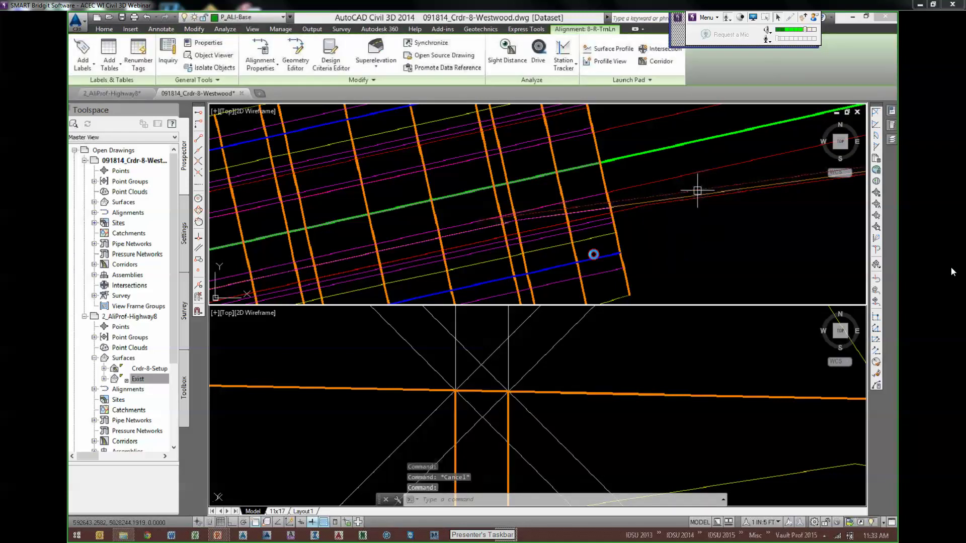
middle_click_drag(698, 190, 556, 210)
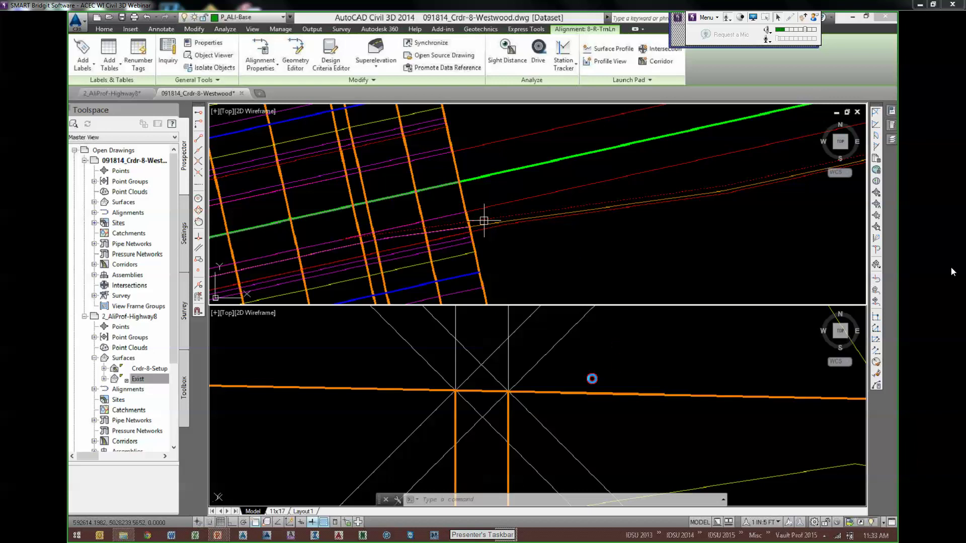
key("Escape")
key("Escape")
left_click(592, 378)
scroll(592, 379, "down", 5)
scroll(684, 384, "up", 1)
middle_click_drag(684, 384, 522, 400)
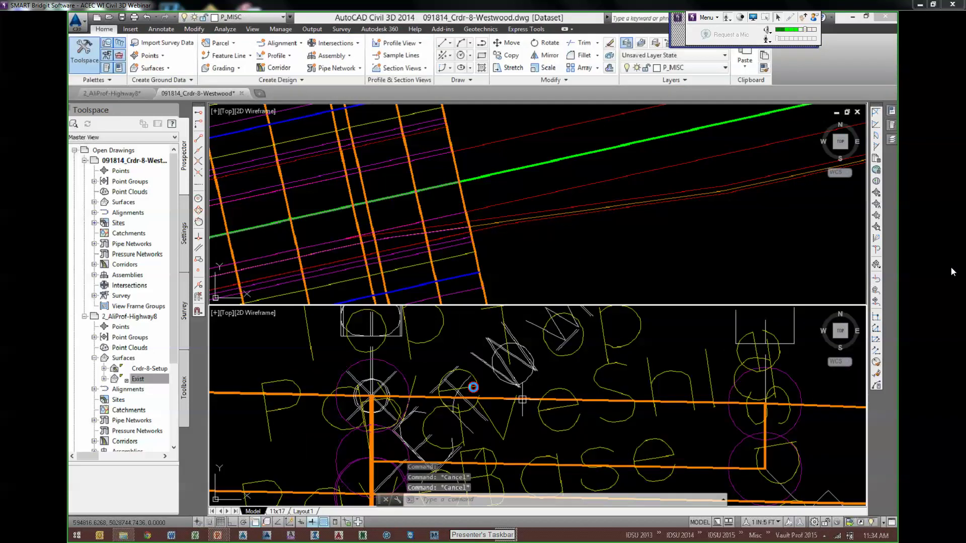
scroll(518, 390, "down", 4)
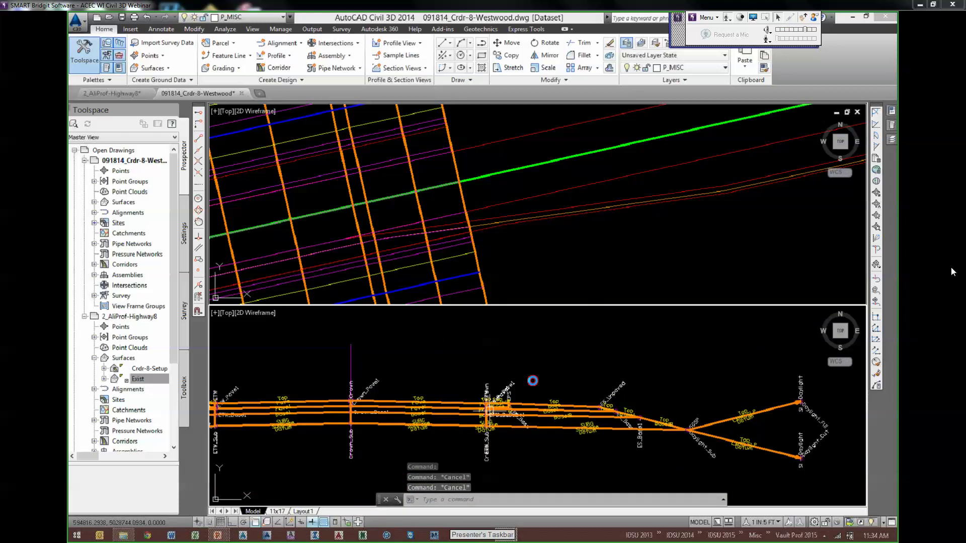
- Set the superelevation type of the narrow outer right PRFS-LnGeneric lane to Fixed
scroll(532, 380, "up", 2)
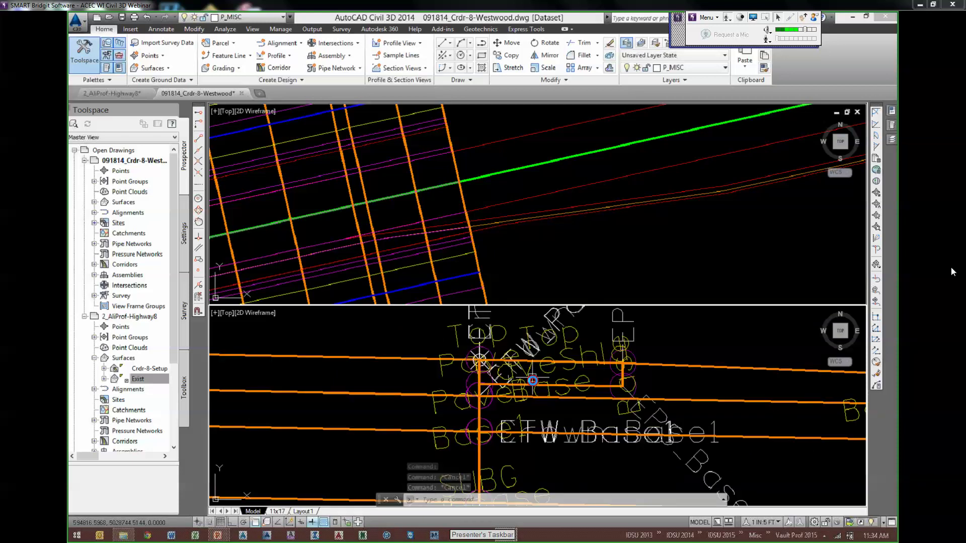
scroll(533, 381, "down", 1)
left_click(532, 381)
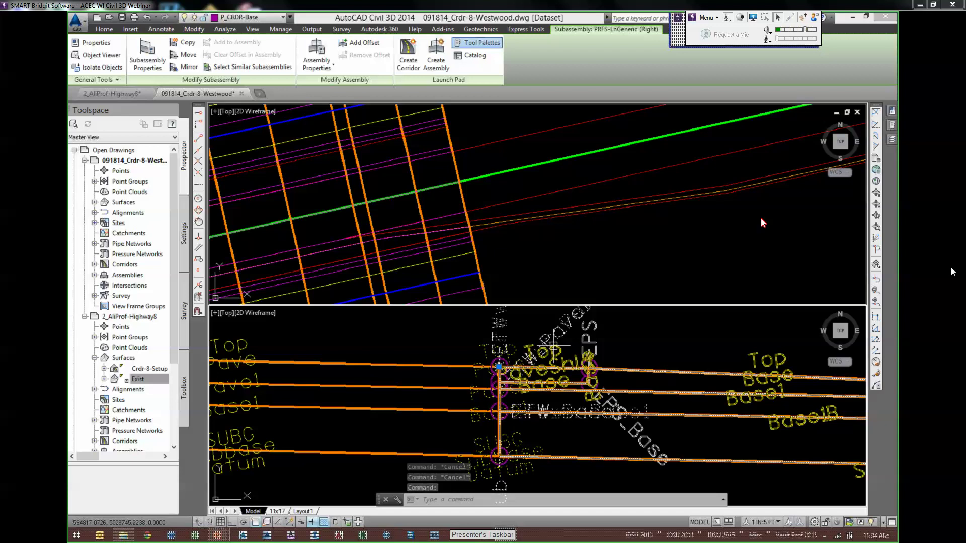
mouse_move(889, 108)
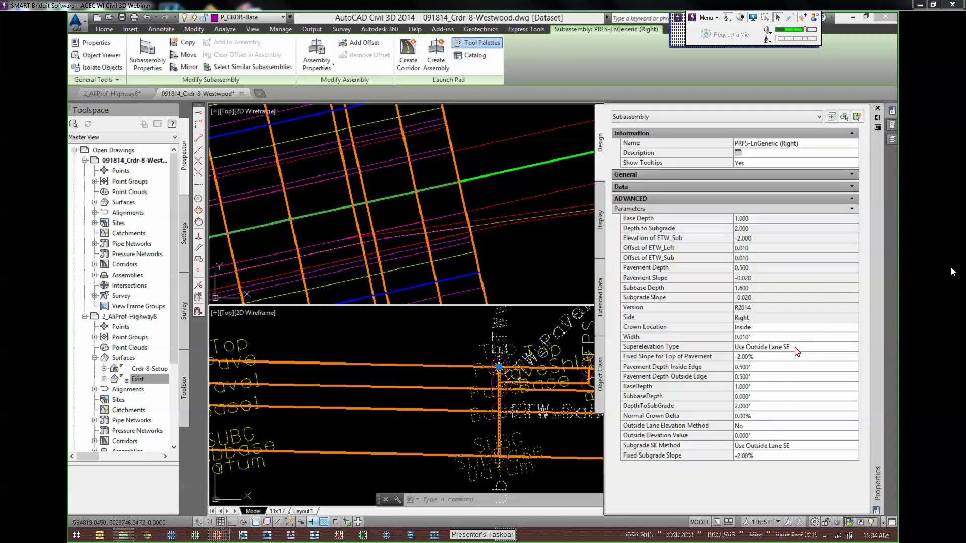
left_click(793, 348)
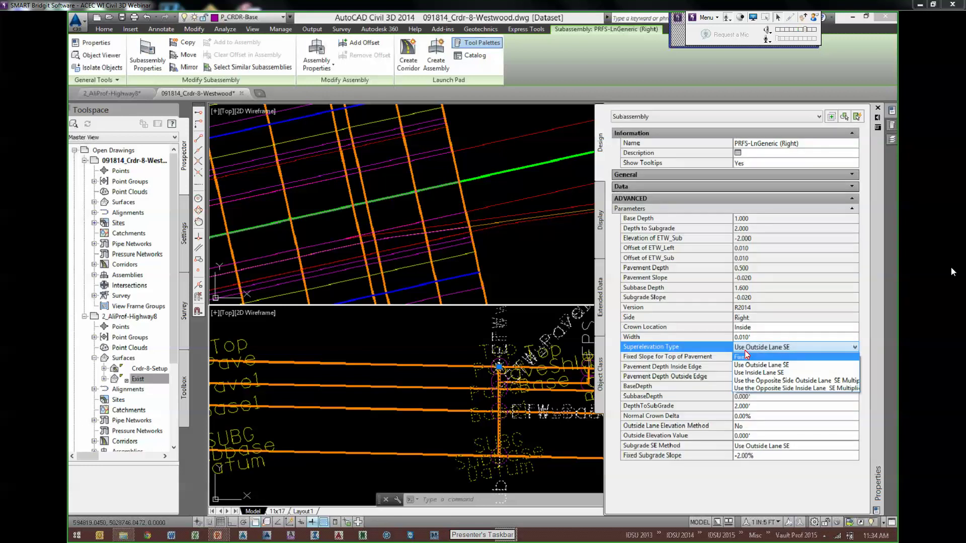
left_click(748, 357)
key("ctrl")
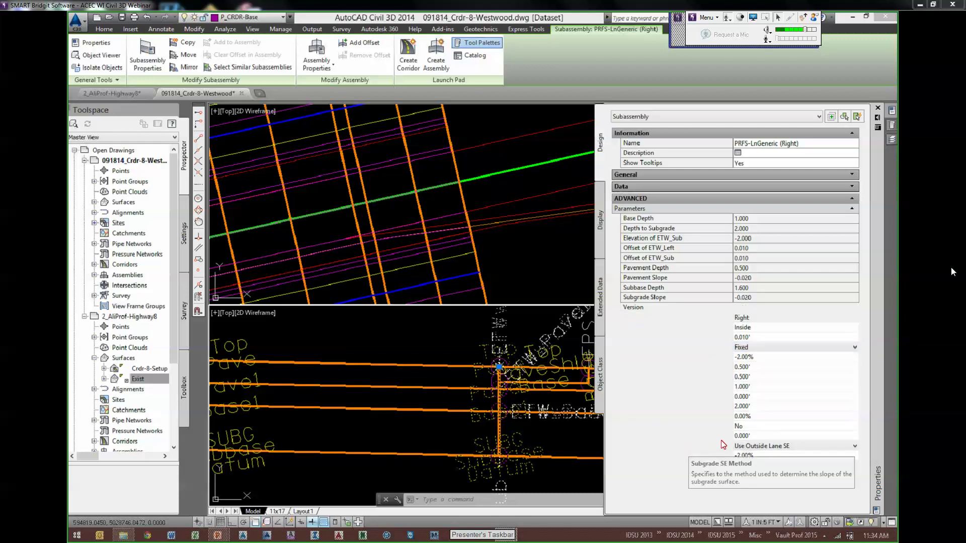
- Set the same outer right lane's subgrade SE method to Follow Pavement and deselect the lane
left_click(758, 446)
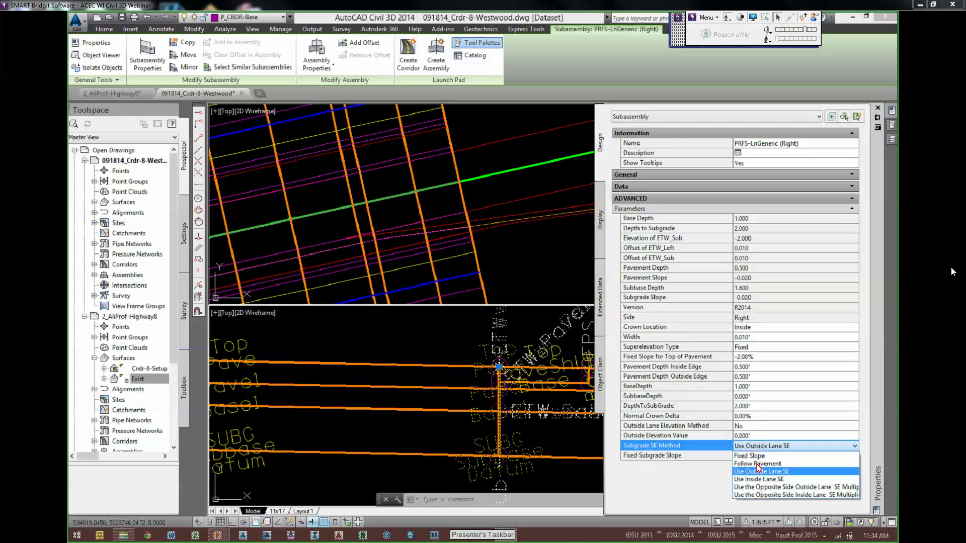
left_click(757, 463)
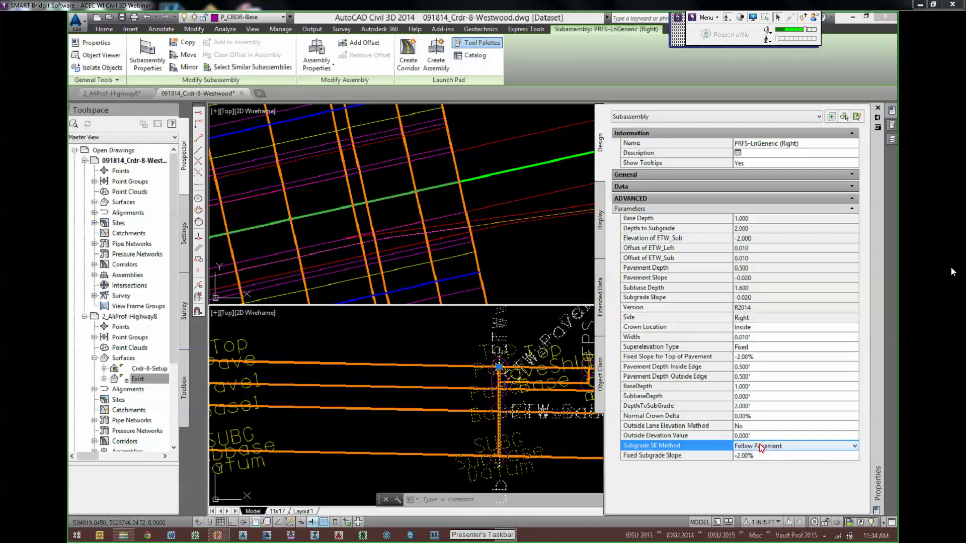
left_click(764, 358)
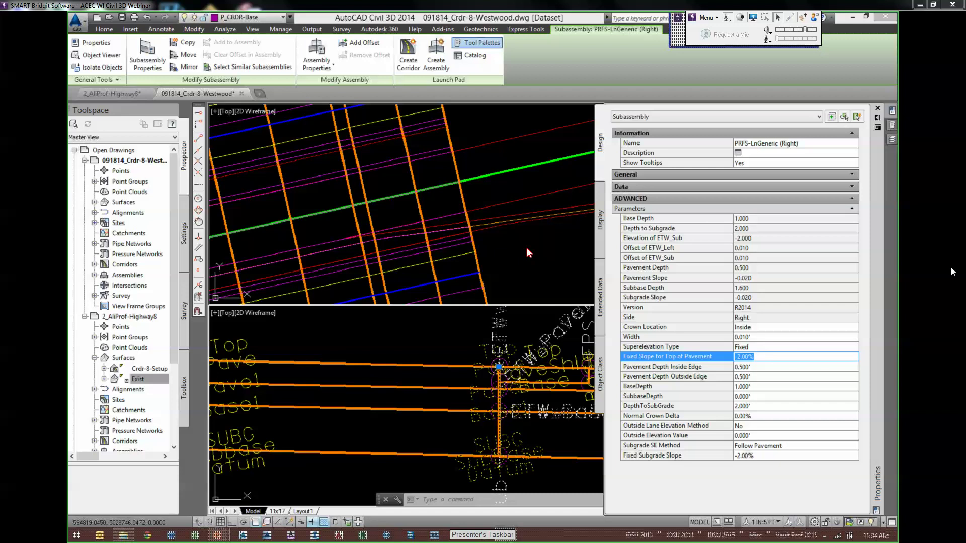
key("Escape")
key("Escape")
key("Escape")
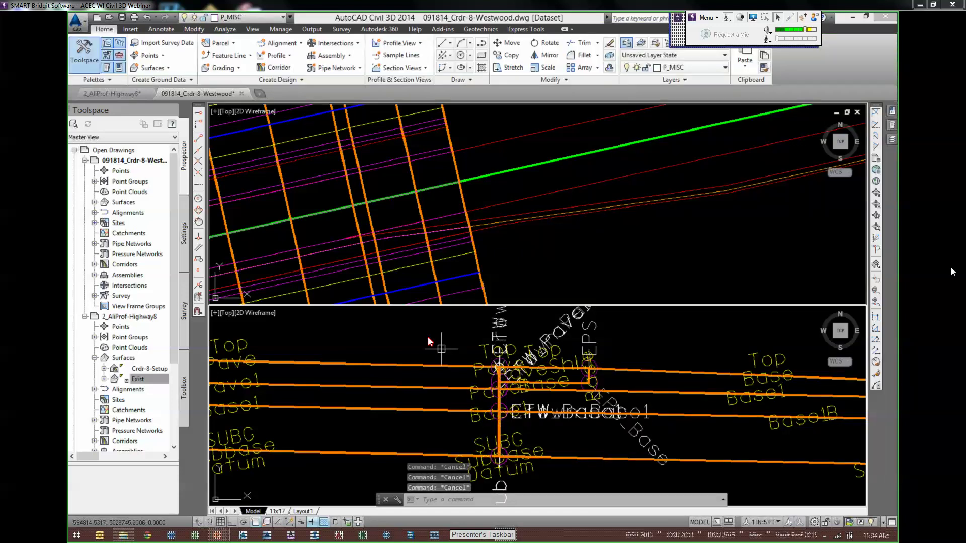
- Open the target mapping of the 8-Westwood corridor region that ends at the turn lane's start
scroll(503, 370, "down", 4)
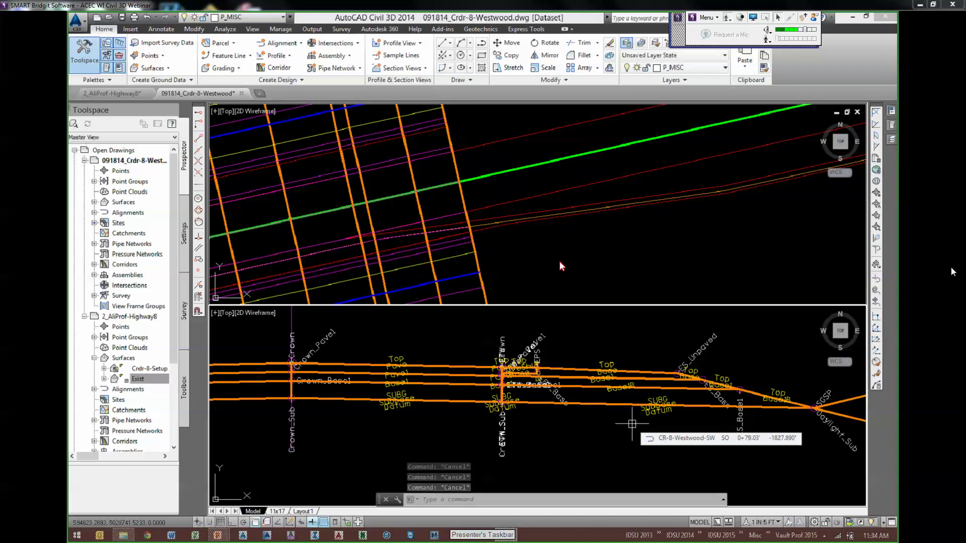
left_click(445, 234)
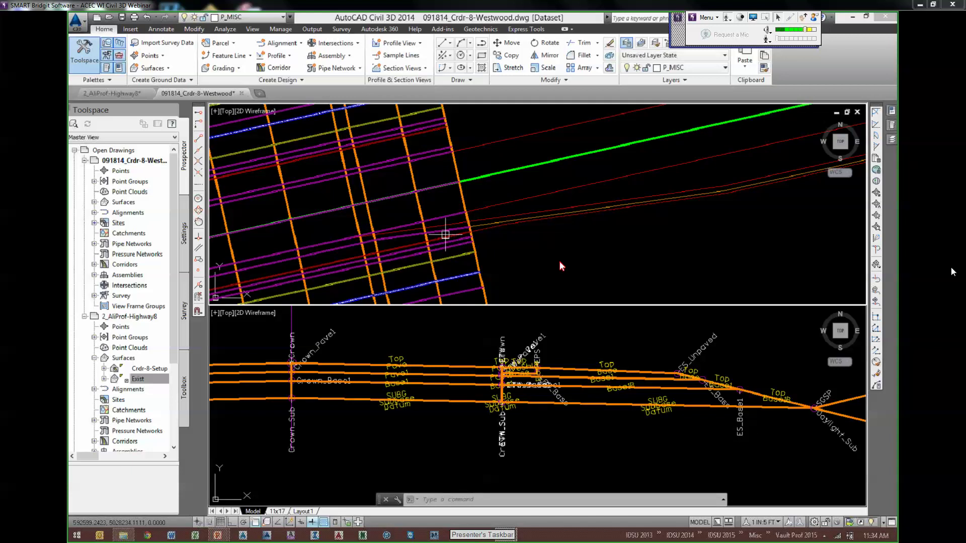
mouse_move(445, 235)
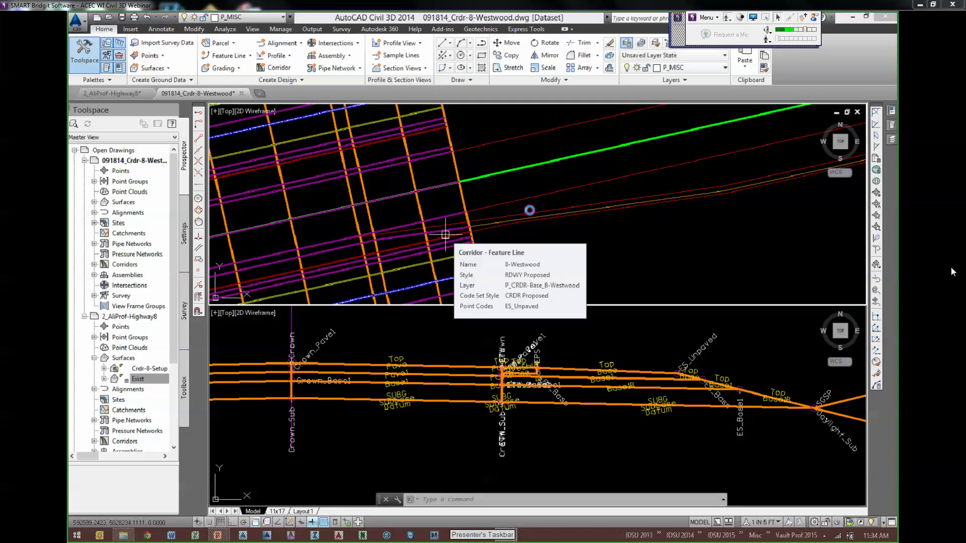
scroll(448, 212, "up", 1)
key("Escape")
left_click(481, 209)
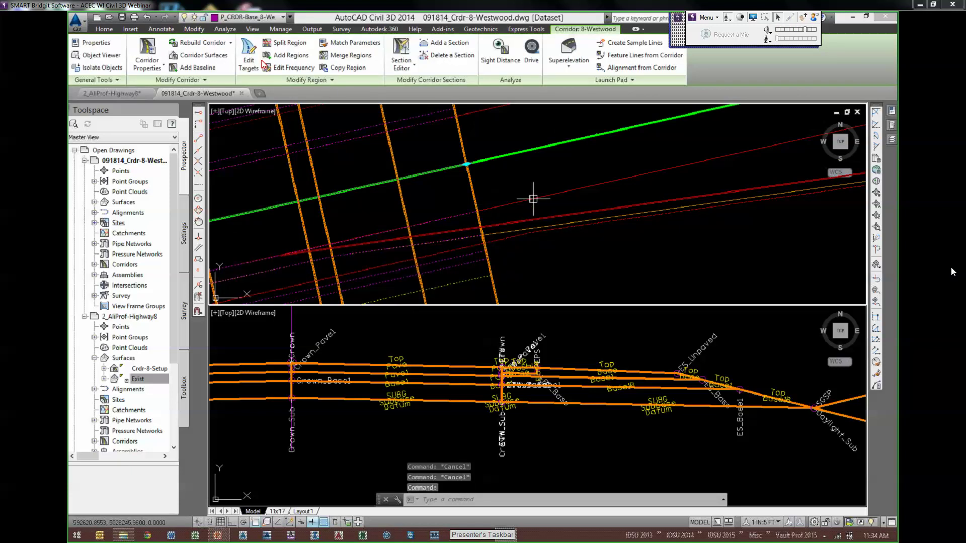
left_click(248, 55)
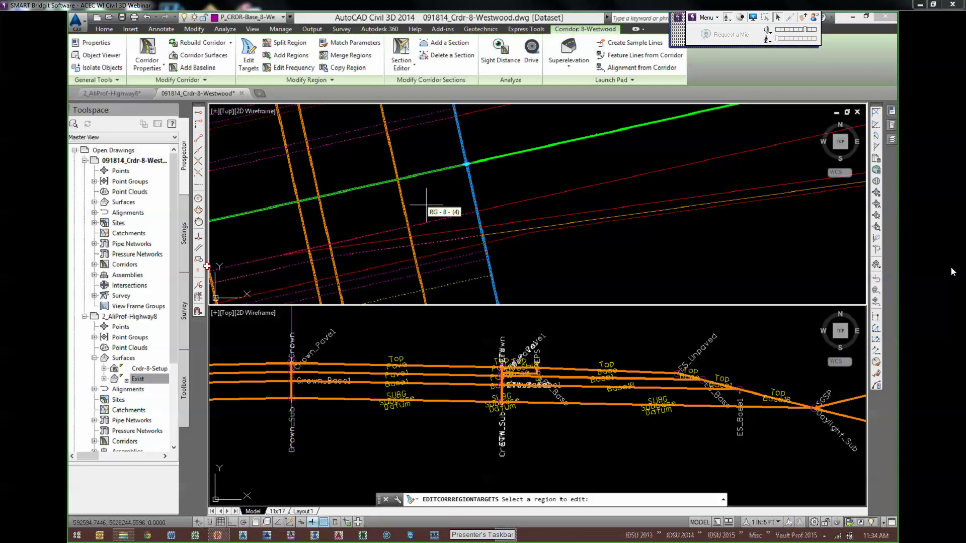
left_click(426, 205)
- Target the right Paved Shoulder Width to the alignments 8-R-EPS-E and 8-R-EPS-W, picked in the drawing
left_click(250, 256)
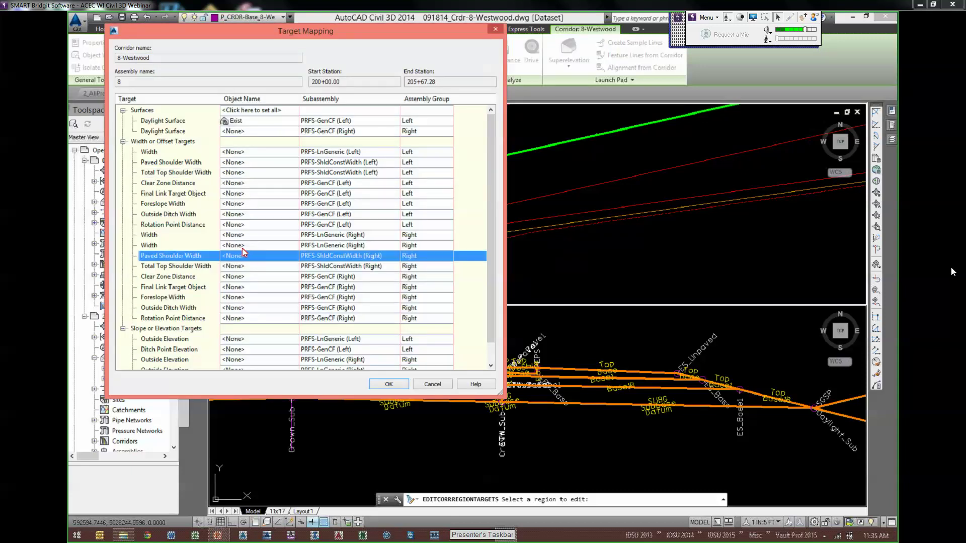
left_click(252, 257)
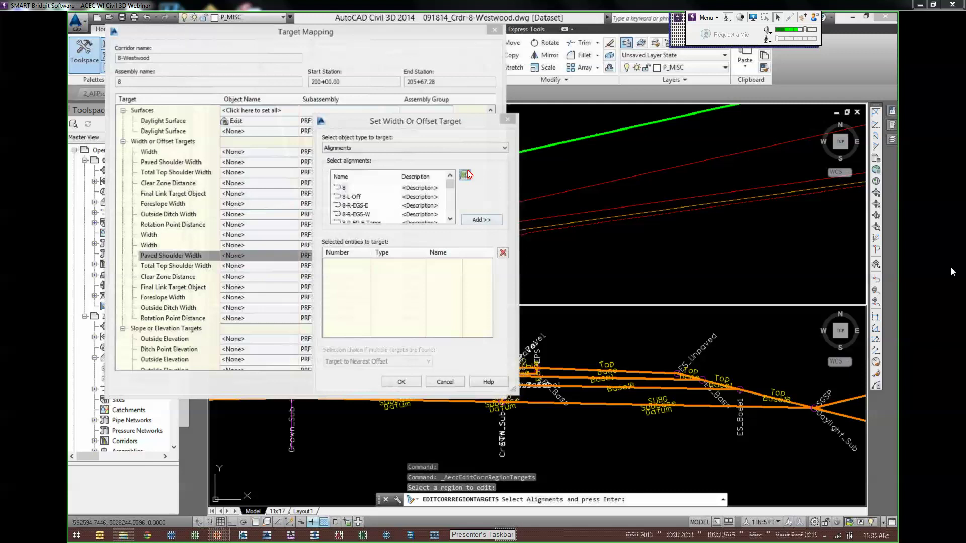
left_click(465, 174)
left_click(475, 178)
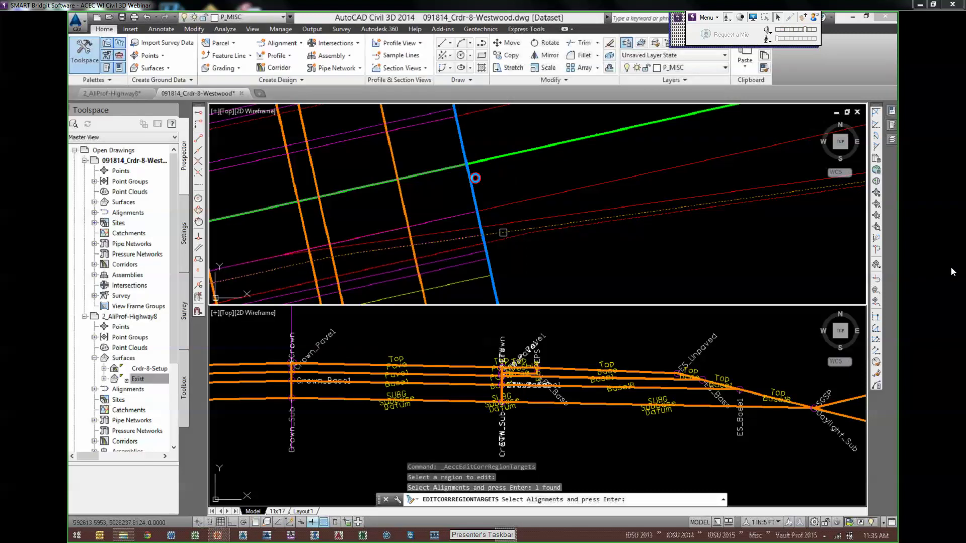
scroll(503, 232, "down", 4)
scroll(717, 240, "up", 4)
left_click(717, 239)
key("Return")
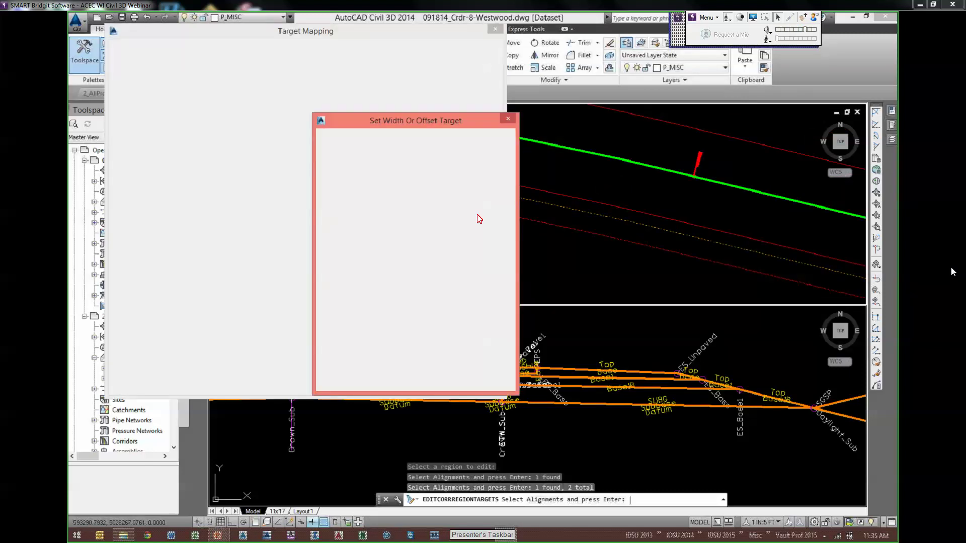
left_click(402, 383)
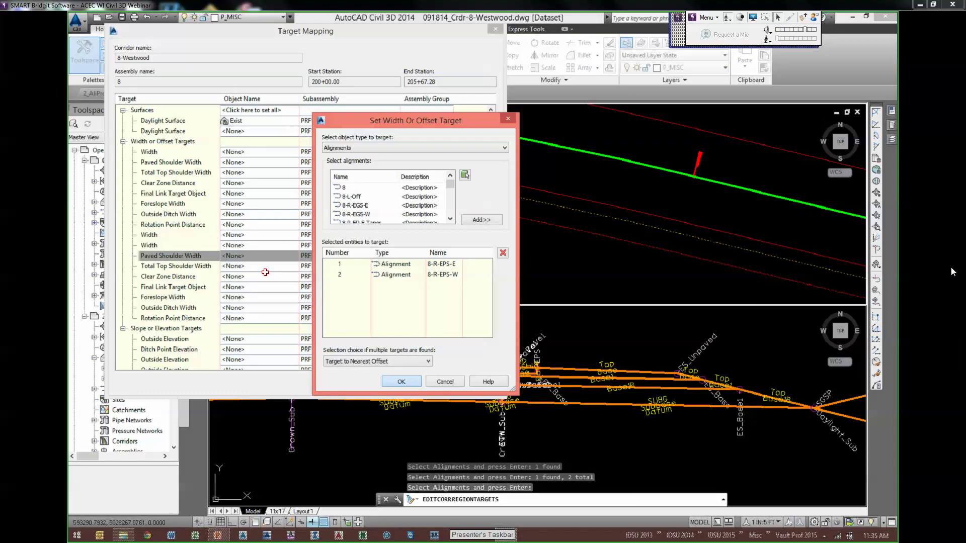
- Target the right Total Top Shoulder Width to the alignments 8-R-EGS-E and 8-R-EGS-W
left_click(464, 177)
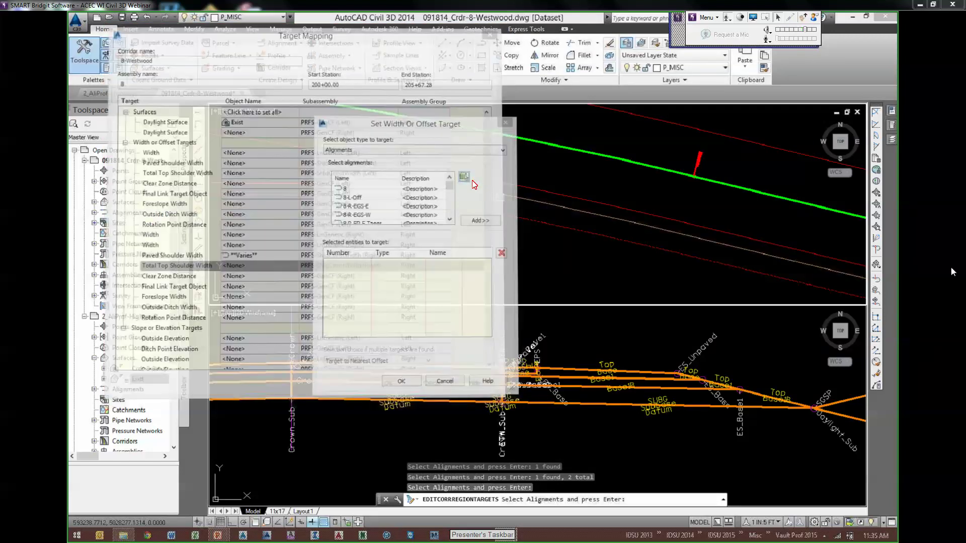
left_click(474, 185)
scroll(474, 184, "down", 3)
scroll(436, 228, "up", 3)
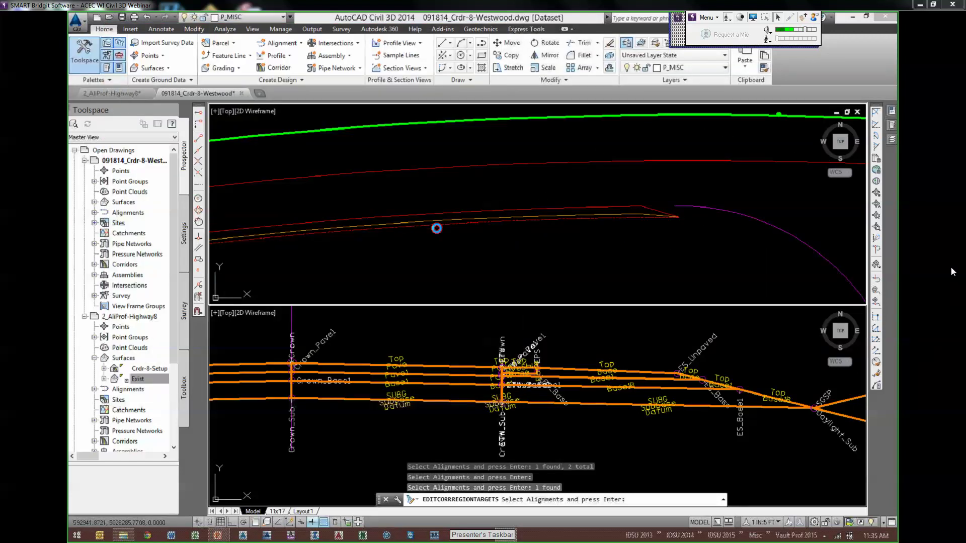
key("Return")
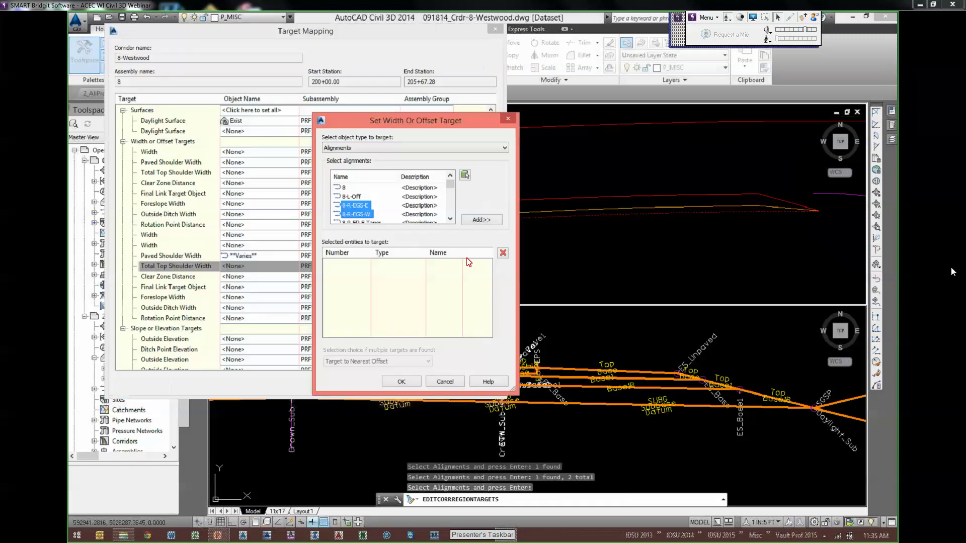
left_click(486, 223)
left_click(401, 381)
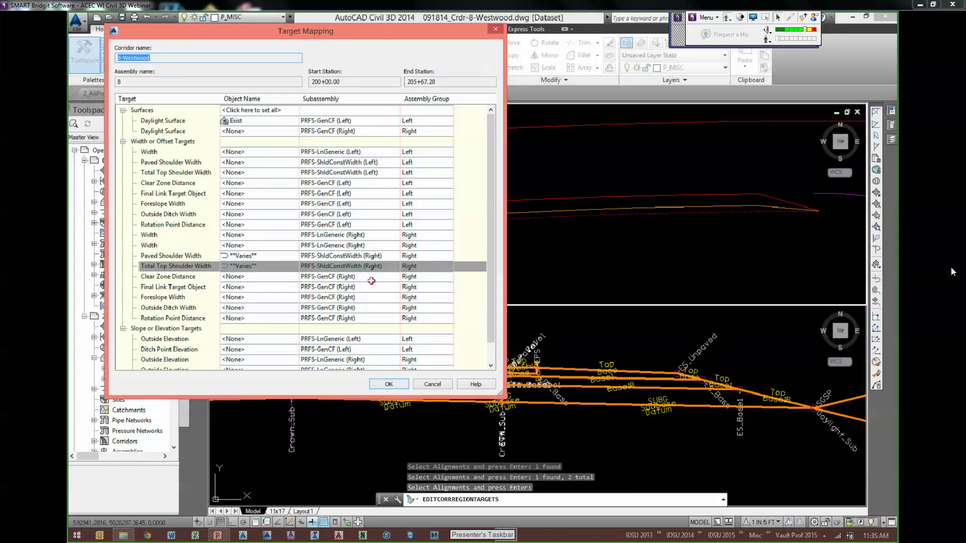
- Target the outer right lane's width to the turn lane alignment and the taper alignment east of the side road, and apply the mapping
left_click(151, 245)
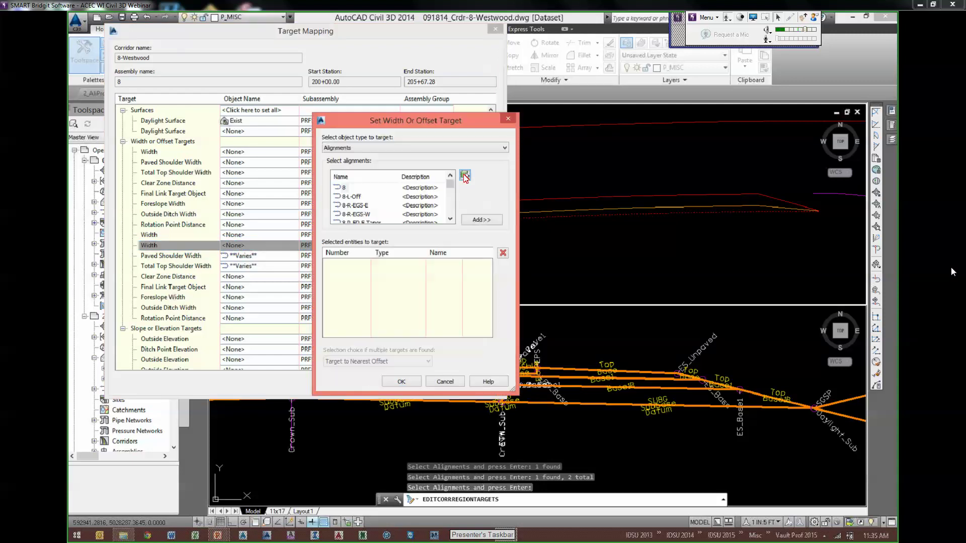
left_click(464, 176)
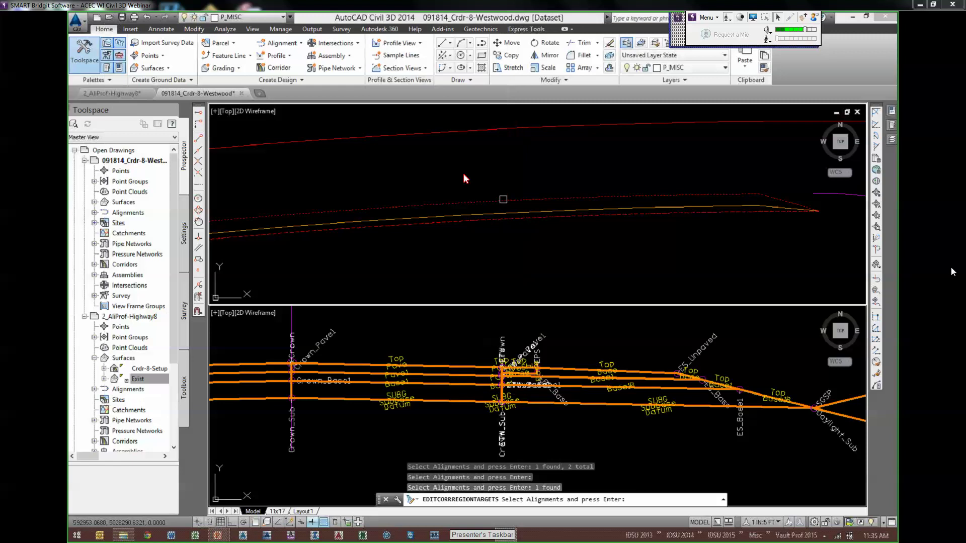
scroll(432, 206, "down", 4)
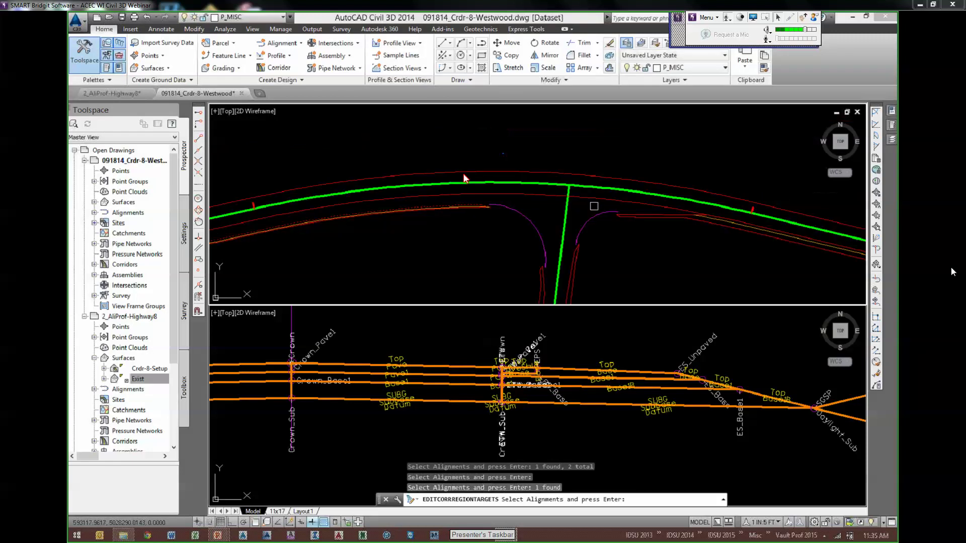
scroll(593, 207, "up", 3)
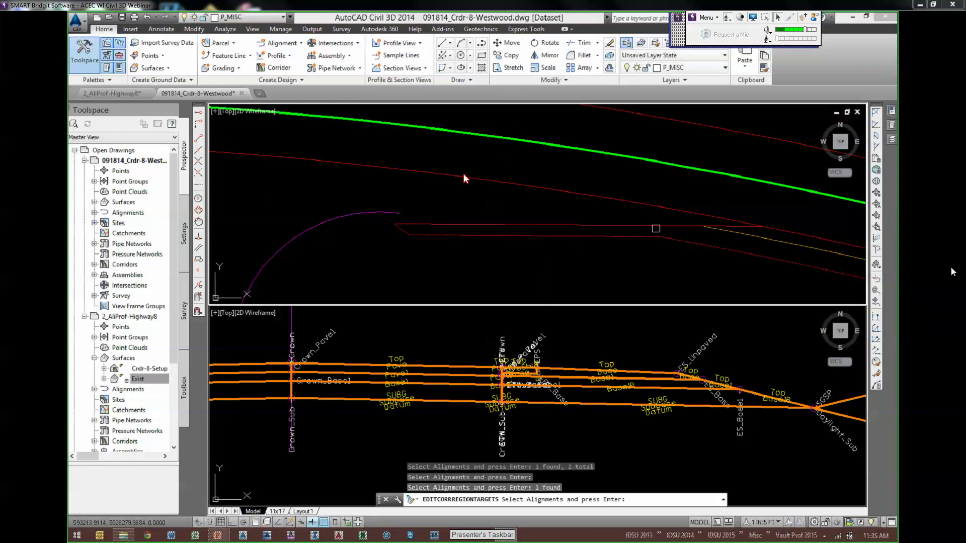
scroll(656, 228, "down", 2)
left_click(584, 228)
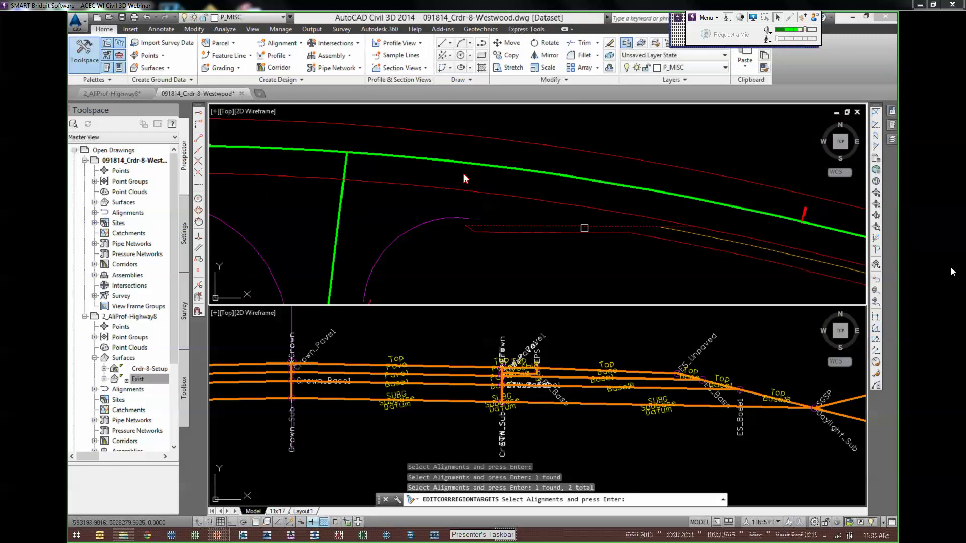
scroll(584, 228, "down", 2)
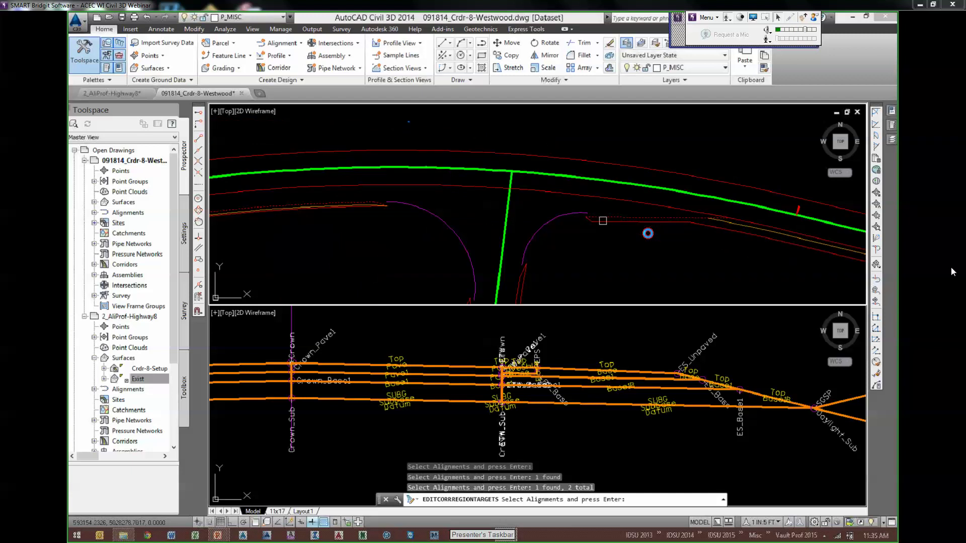
scroll(603, 221, "down", 2)
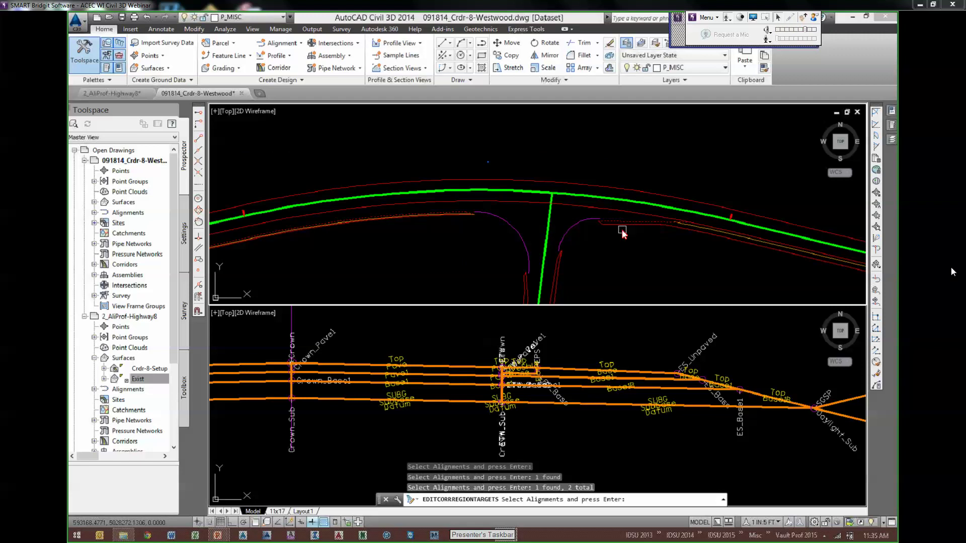
key("Return")
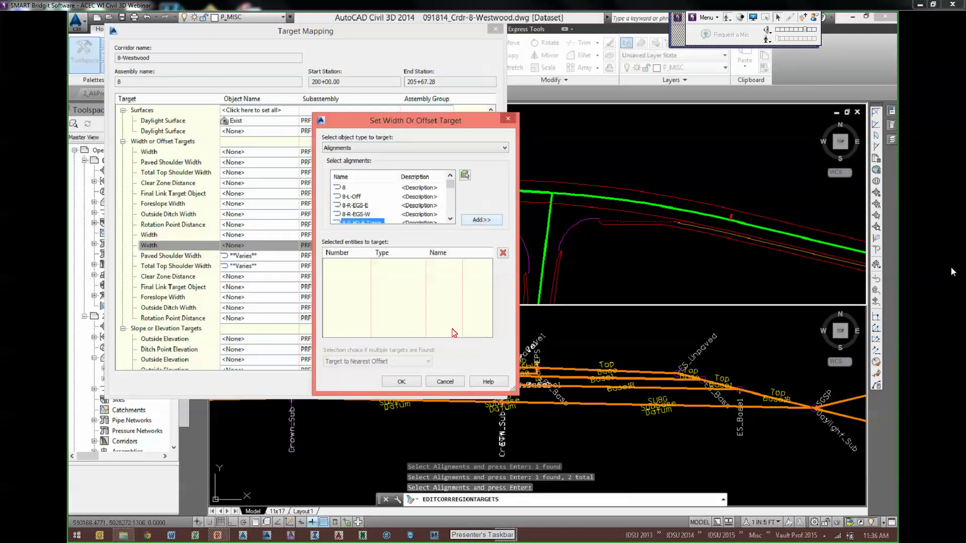
left_click(385, 384)
key("Return")
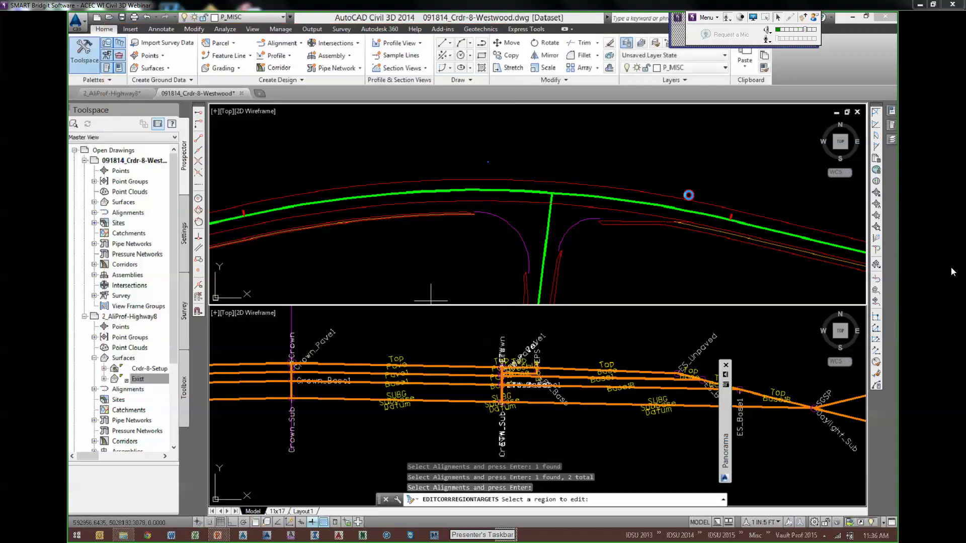
- Finish editing region targets and examine the right lane and shoulder lines at the rebuilt corridor's east end
middle_click_drag(430, 300, 658, 240)
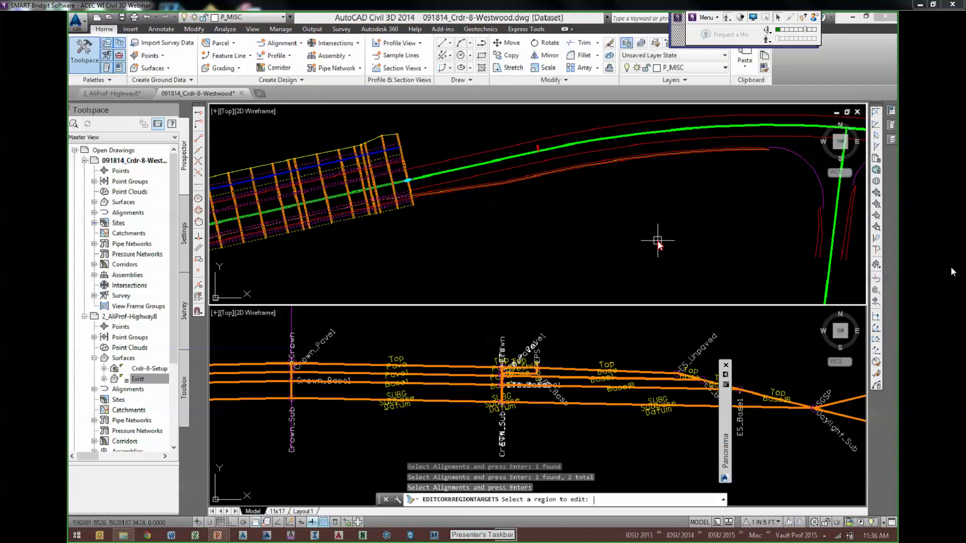
key("Return")
scroll(400, 182, "up", 3)
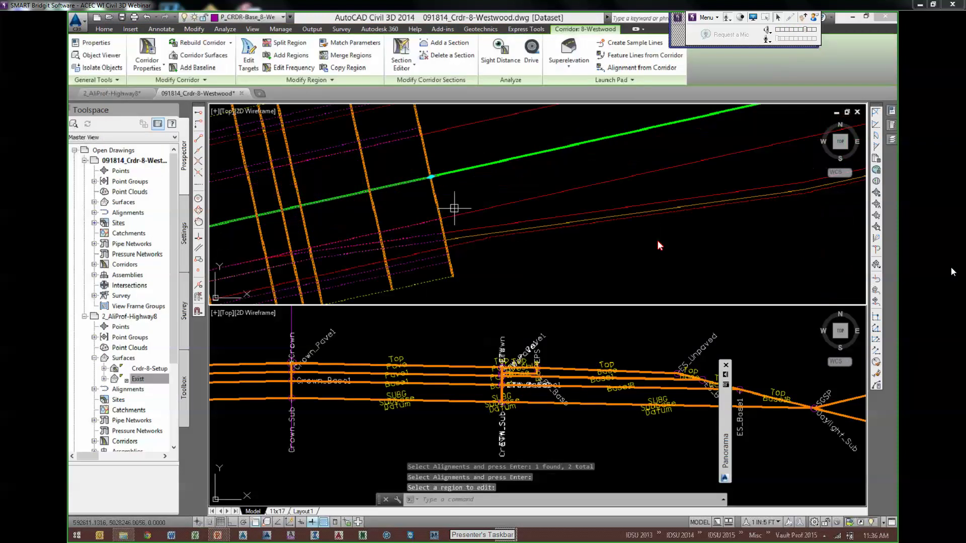
scroll(439, 220, "up", 2)
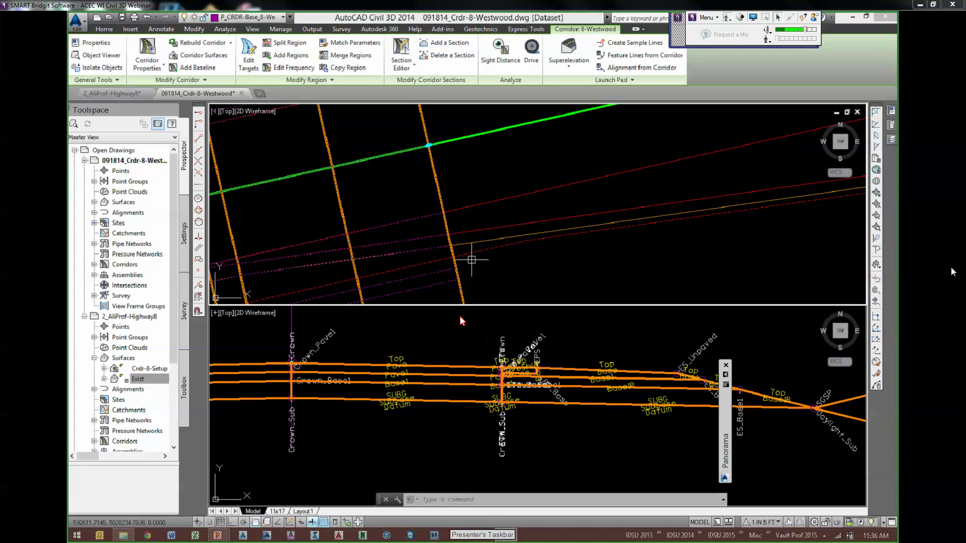
- Stretch the corridor's east end along the baseline to the start of the curb return on the west side of the side road
key("Escape")
key("Escape")
scroll(467, 257, "down", 3)
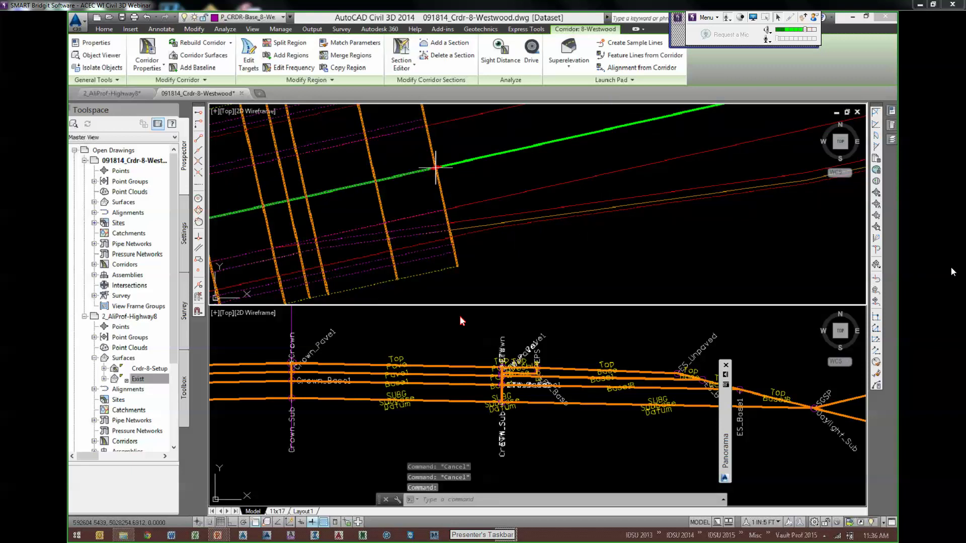
left_click(436, 168)
scroll(679, 210, "down", 3)
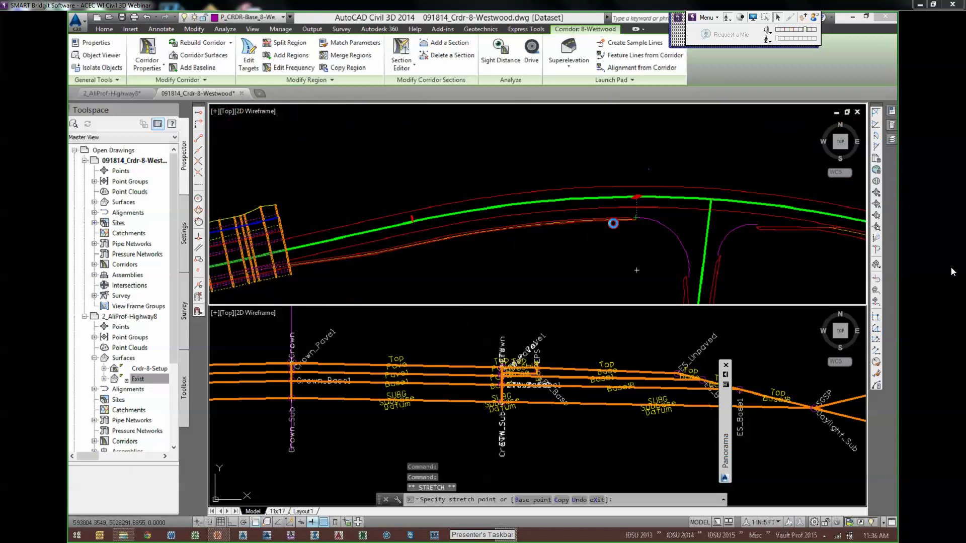
scroll(623, 236, "up", 3)
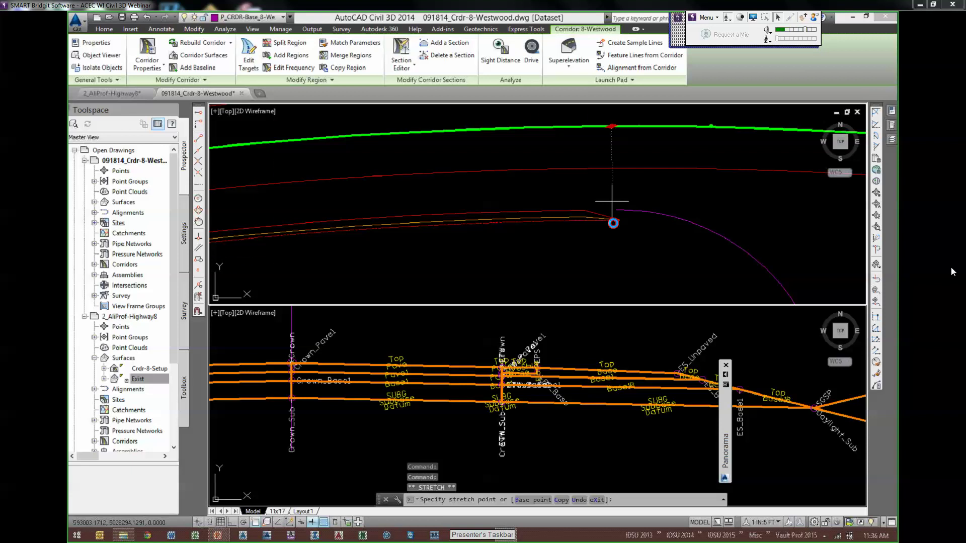
left_click(618, 210)
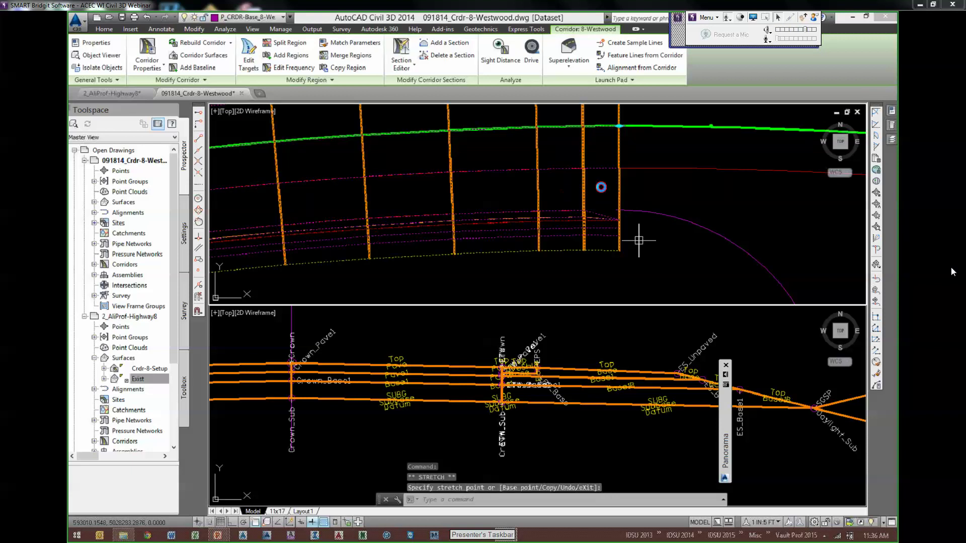
key("Escape")
key("Escape")
- Check the right side of the extended corridor in plan and save the drawing
scroll(600, 188, "down", 3)
scroll(600, 187, "up", 2)
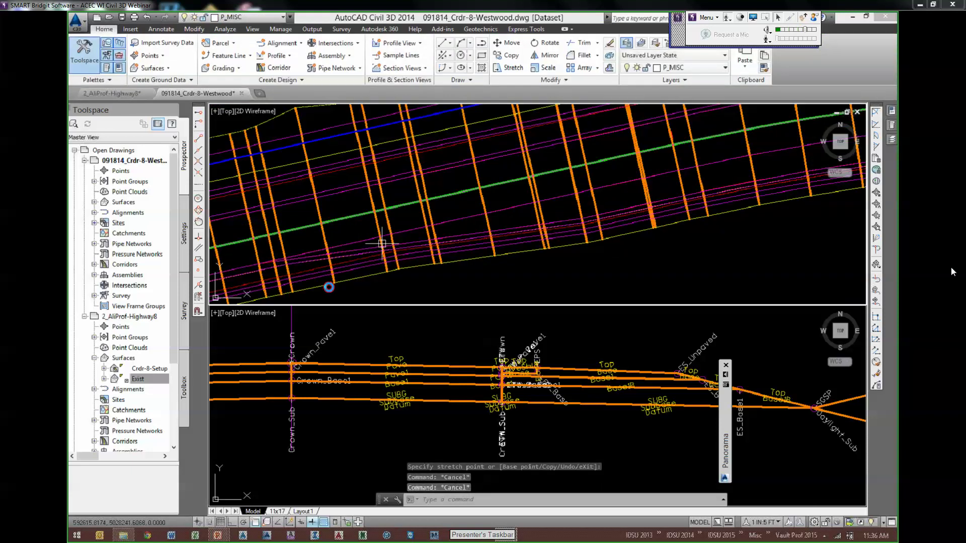
middle_click_drag(600, 187, 284, 264)
key("Escape")
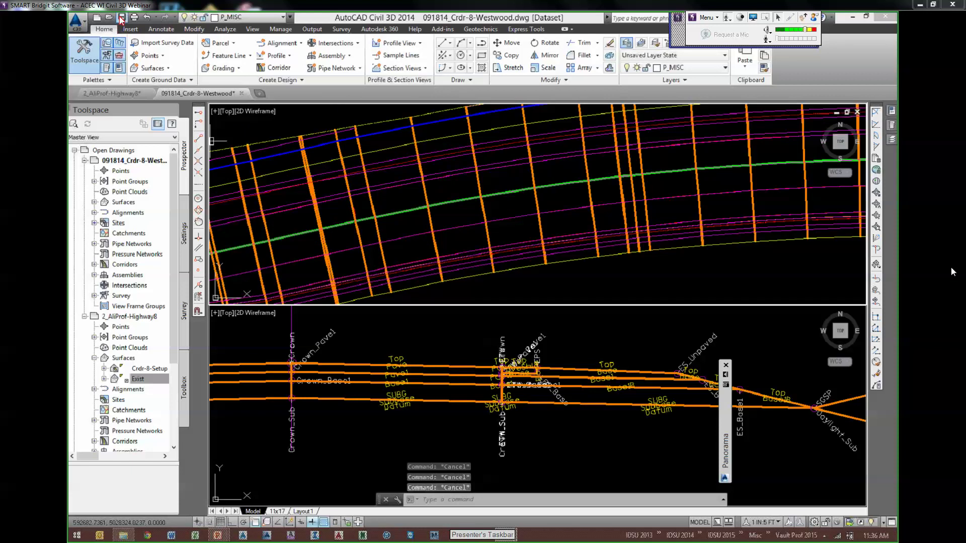
key("ctrl+s")
- Open the 8-Westwood corridor in the Section Editor and step through the turn lane taper up to station 207+50.00
left_click(539, 217)
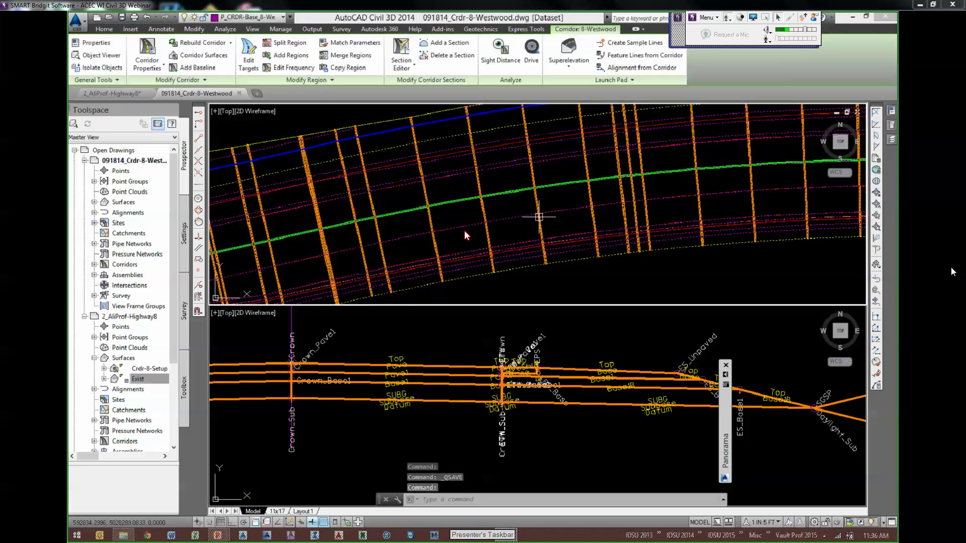
left_click(400, 51)
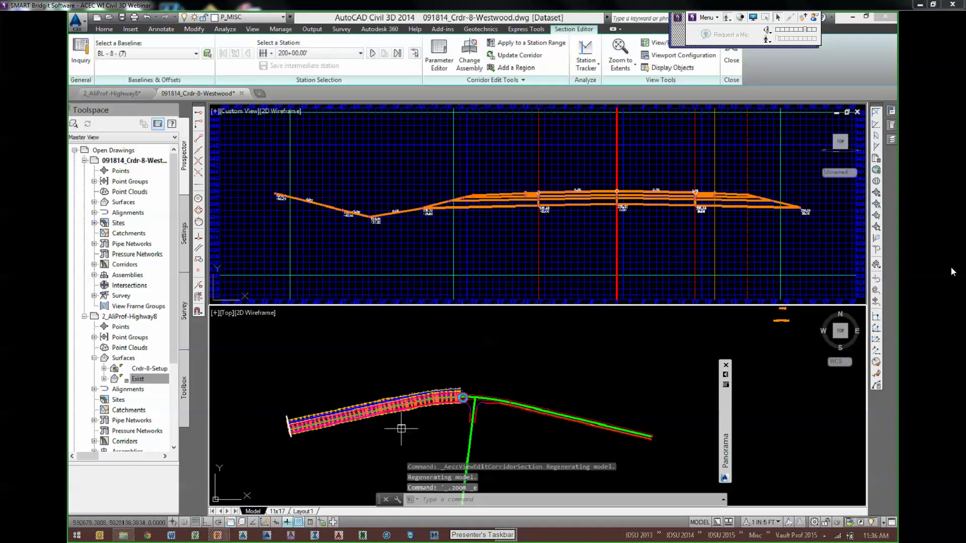
scroll(401, 428, "up", 2)
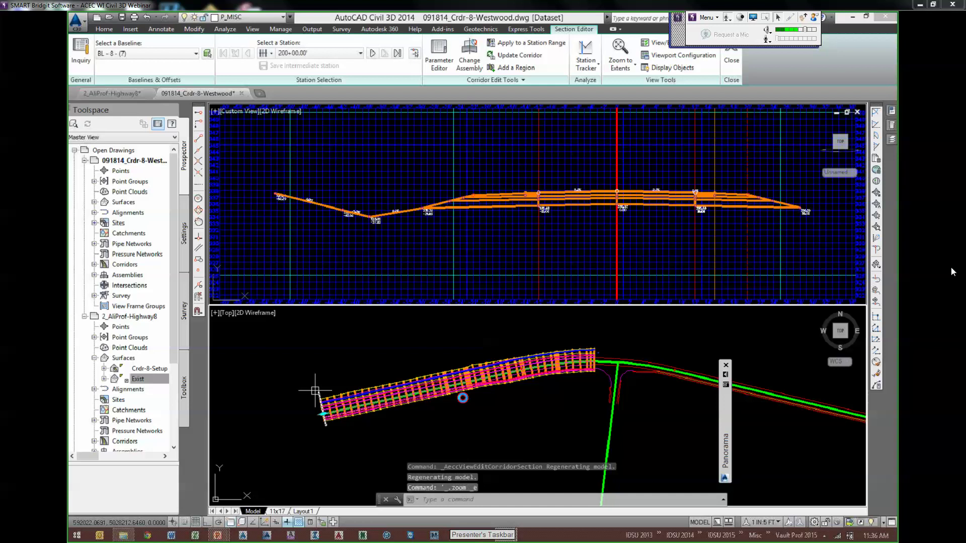
left_click(486, 409)
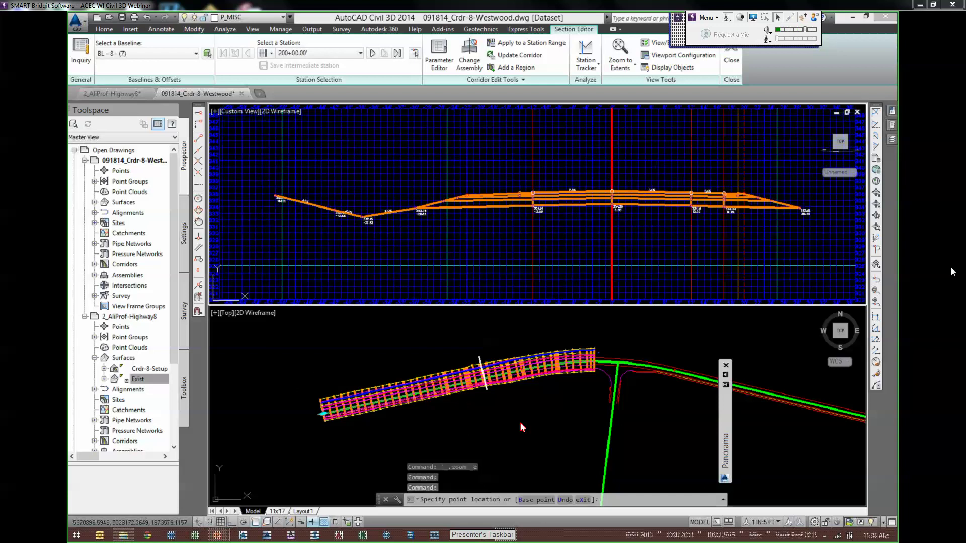
left_click(373, 54)
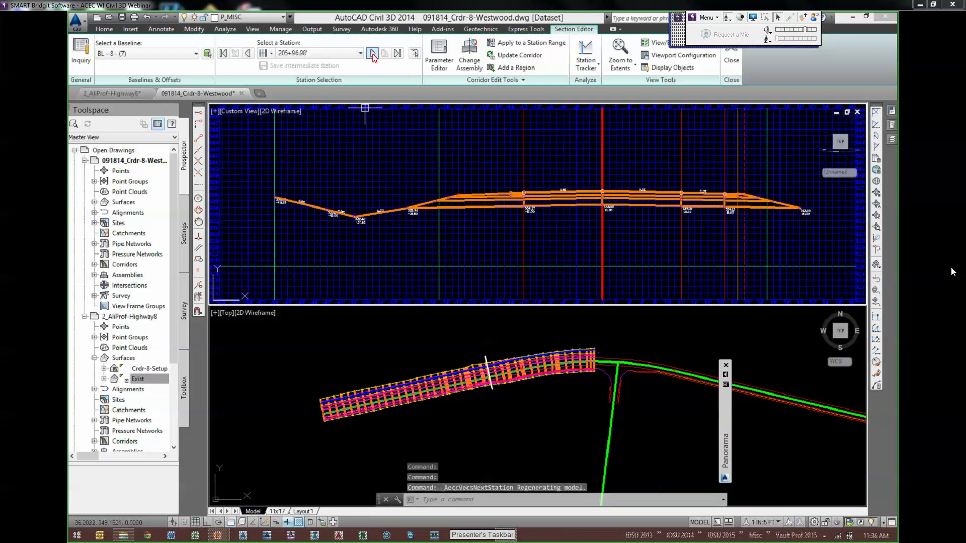
left_click(373, 53)
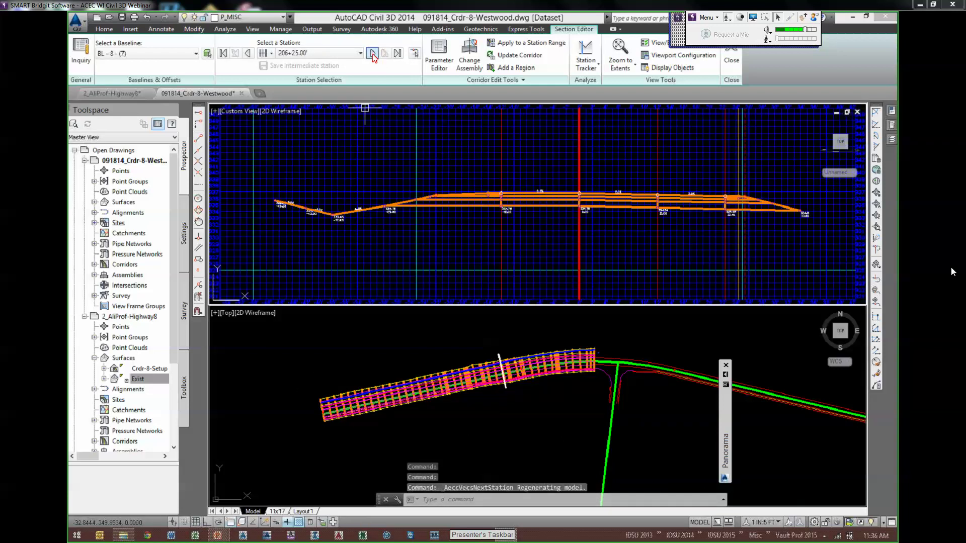
left_click(373, 55)
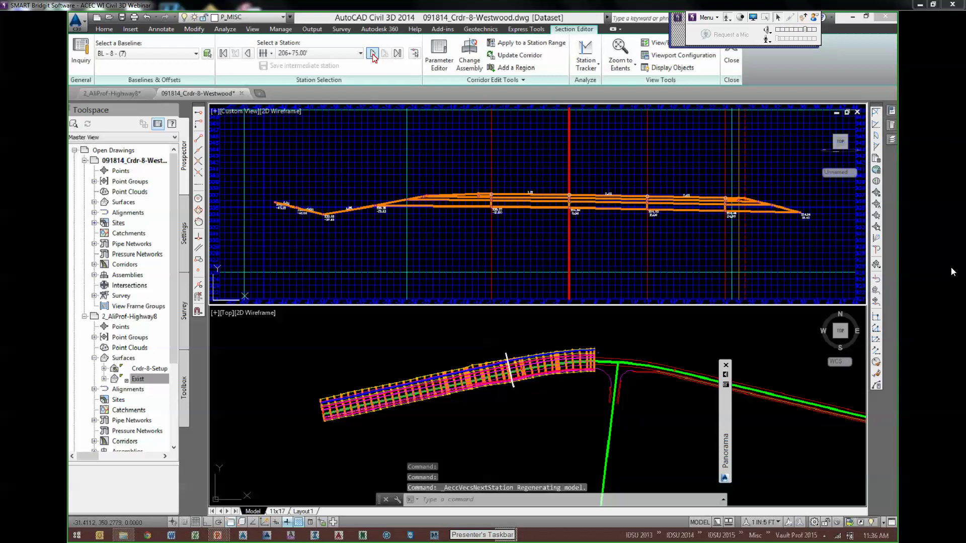
left_click(373, 53)
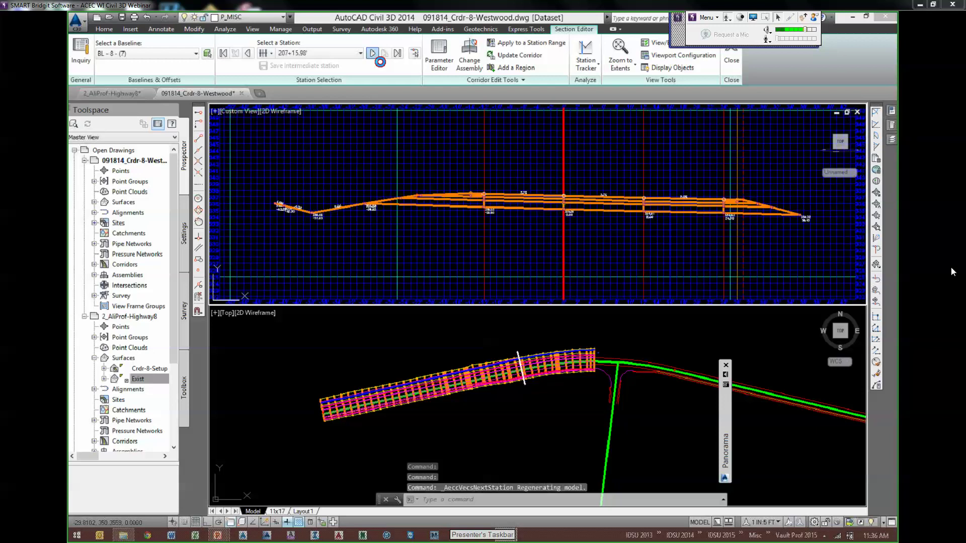
left_click(372, 54)
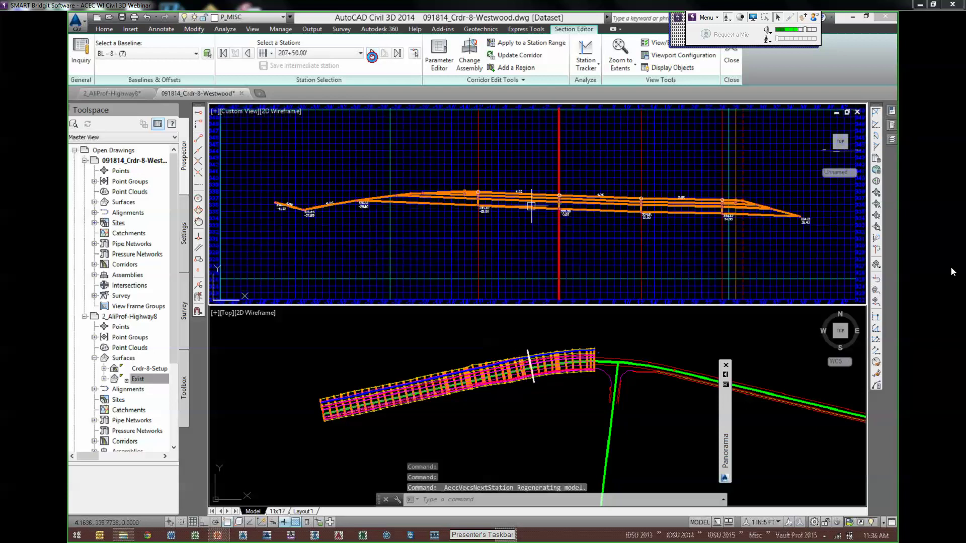
- Examine the right lane slopes and shoulder at station 207+50.00, check the section's location in plan, and close the Section Editor
scroll(607, 199, "up", 2)
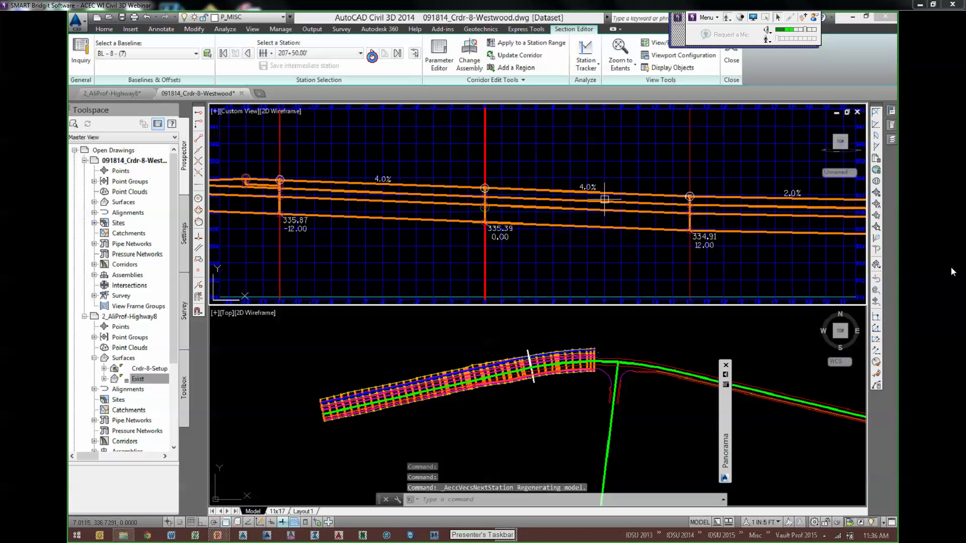
middle_click_drag(763, 194, 609, 191)
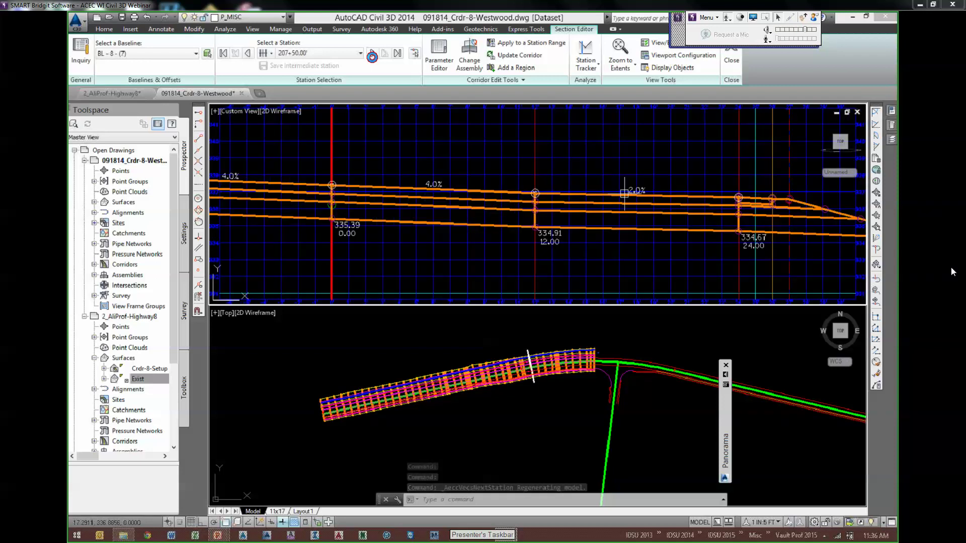
left_click(427, 343)
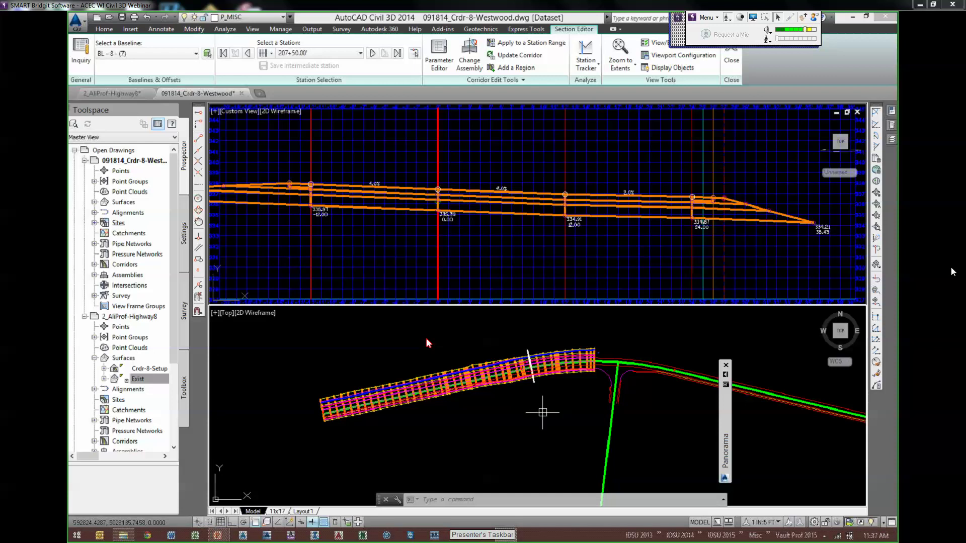
key("Escape")
scroll(535, 371, "up", 2)
scroll(535, 371, "up", 3)
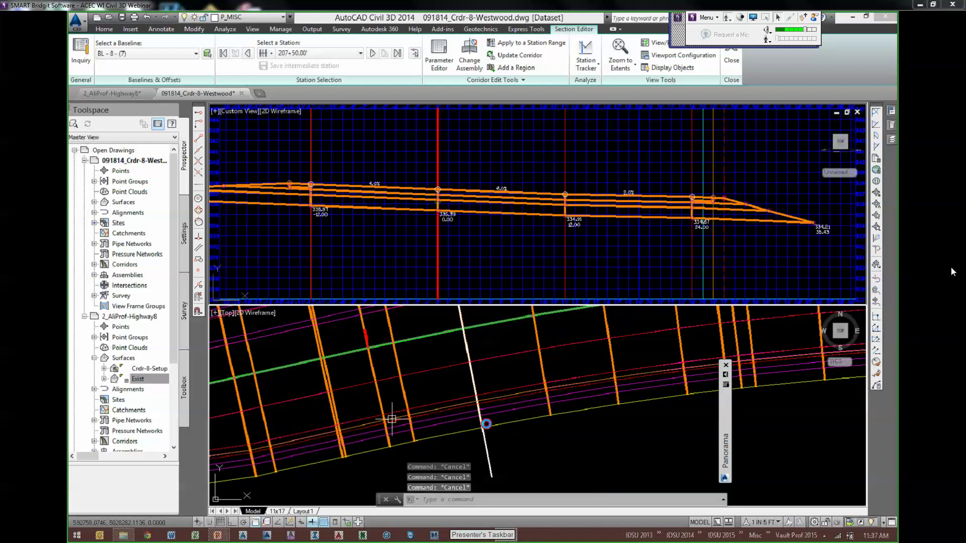
scroll(528, 404, "down", 3)
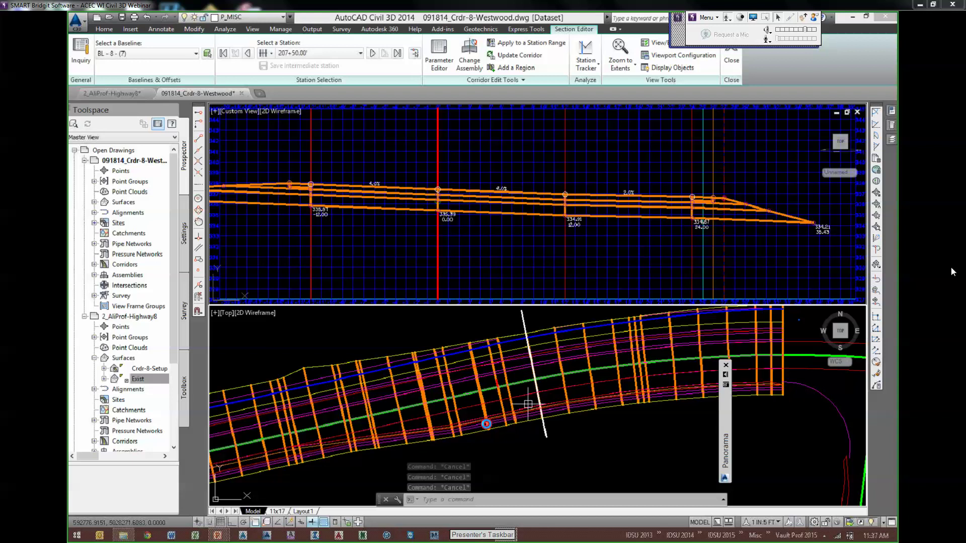
left_click(731, 63)
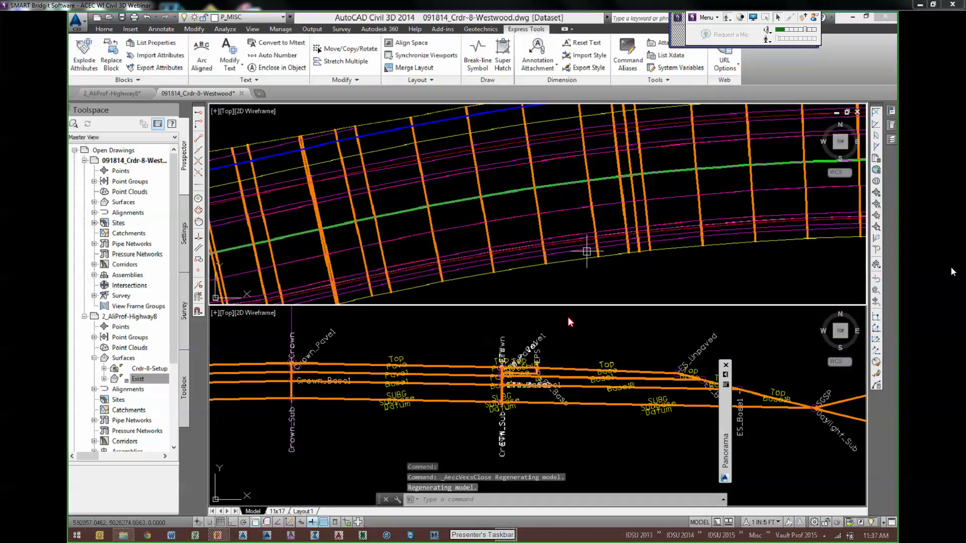
key("Escape")
key("Escape")
- Examine the selected corridor's end at the side road, the uncovered stretch east of it, and the full assembly
scroll(772, 234, "down", 1)
middle_click_drag(773, 235, 563, 228)
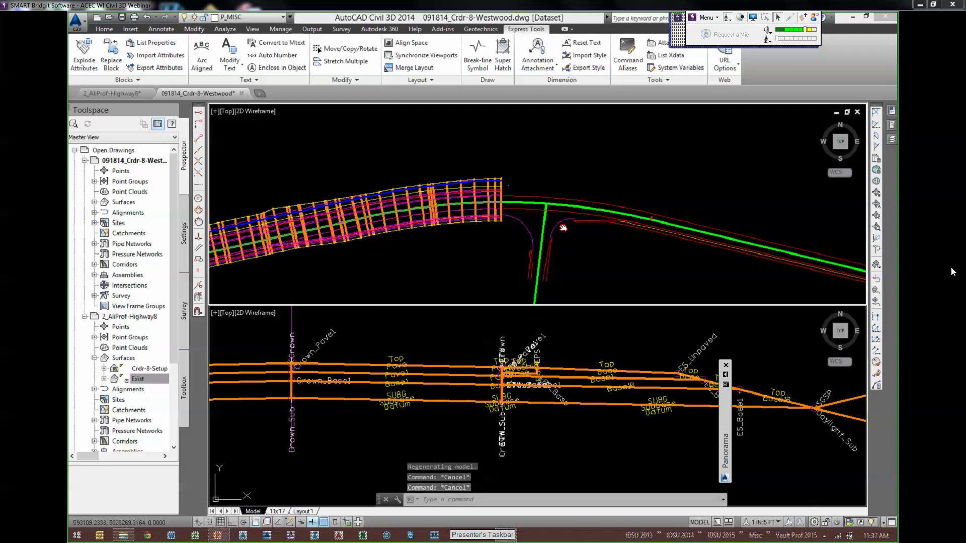
scroll(650, 217, "up", 2)
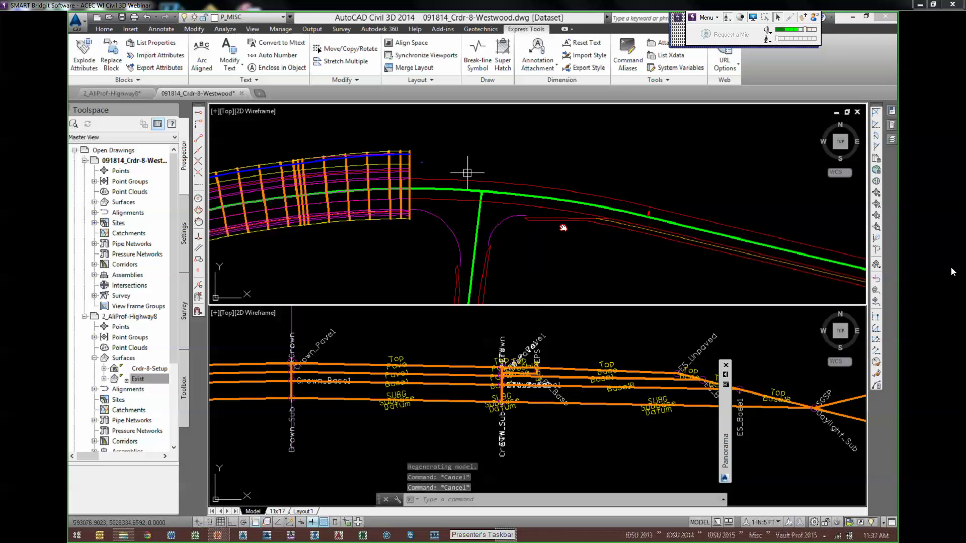
scroll(425, 164, "up", 2)
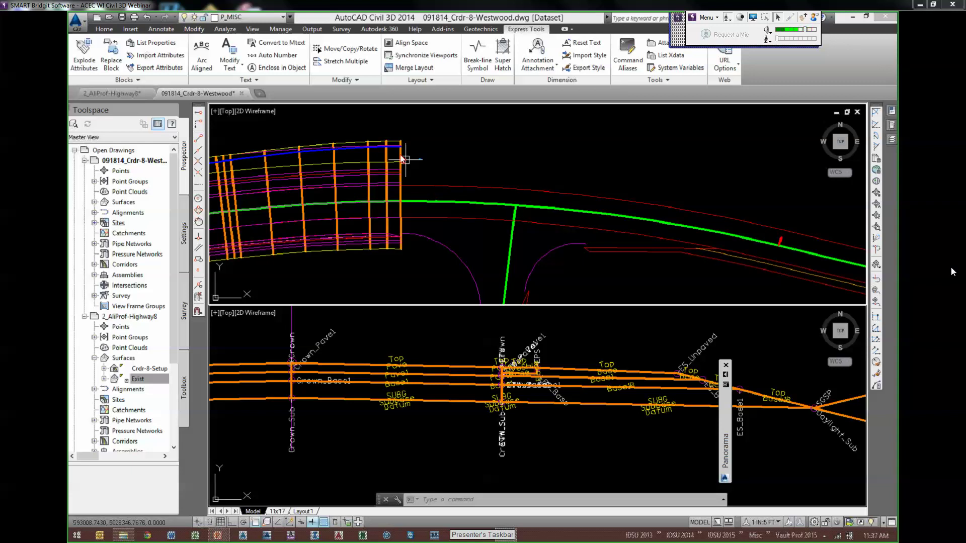
left_click(401, 157)
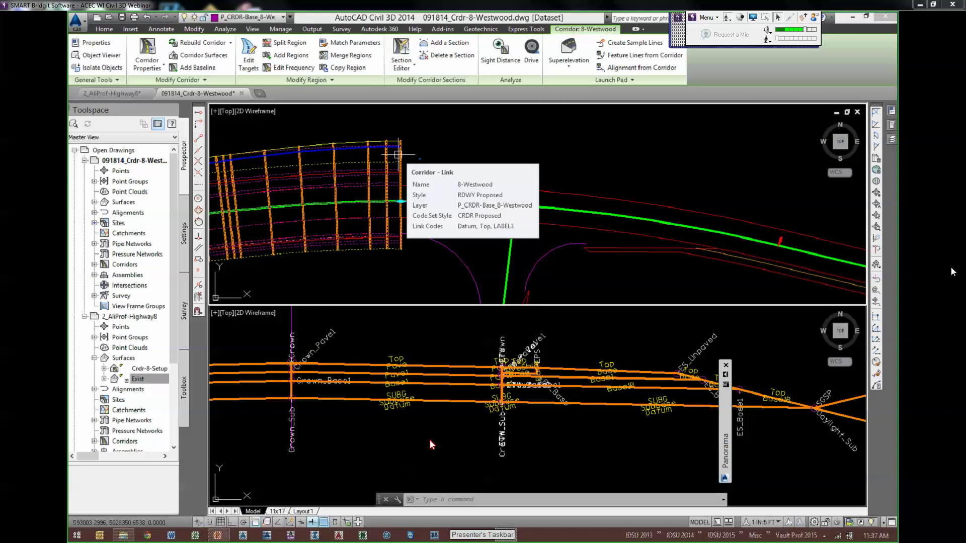
left_click(388, 384)
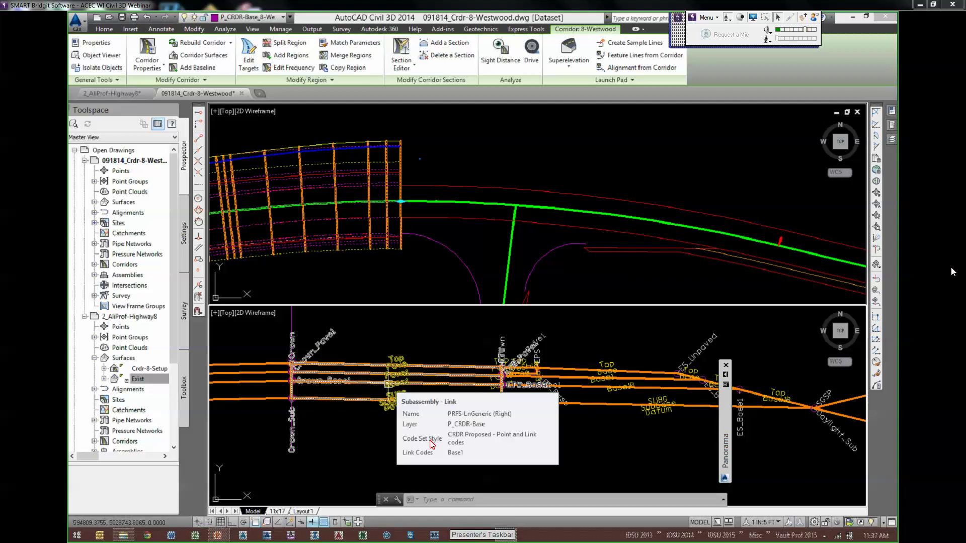
left_click(493, 230)
mouse_move(488, 220)
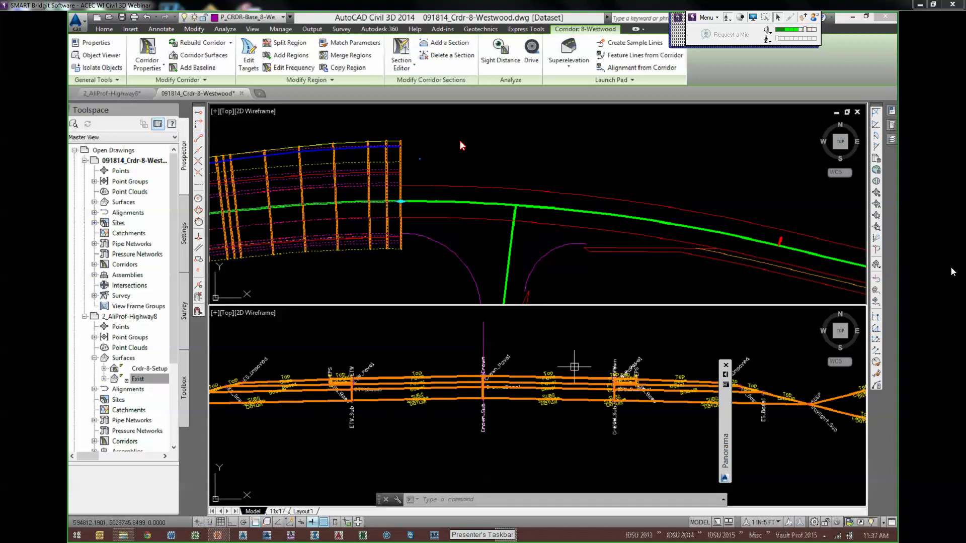
middle_click_drag(473, 173, 545, 169)
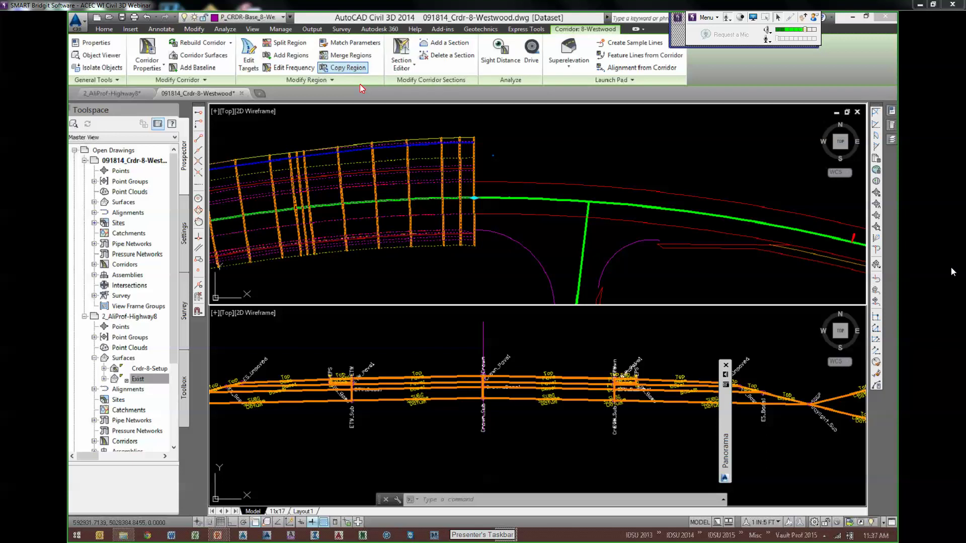
- Copy region RG - 8 - (4) east of the side road, from the curb return at about station 211+14 to about 217+94
left_click(342, 68)
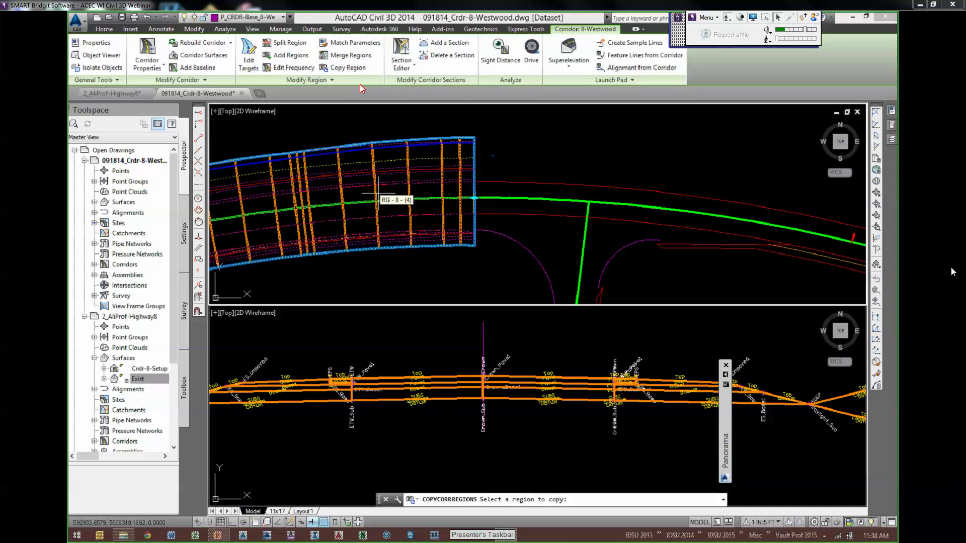
left_click(377, 193)
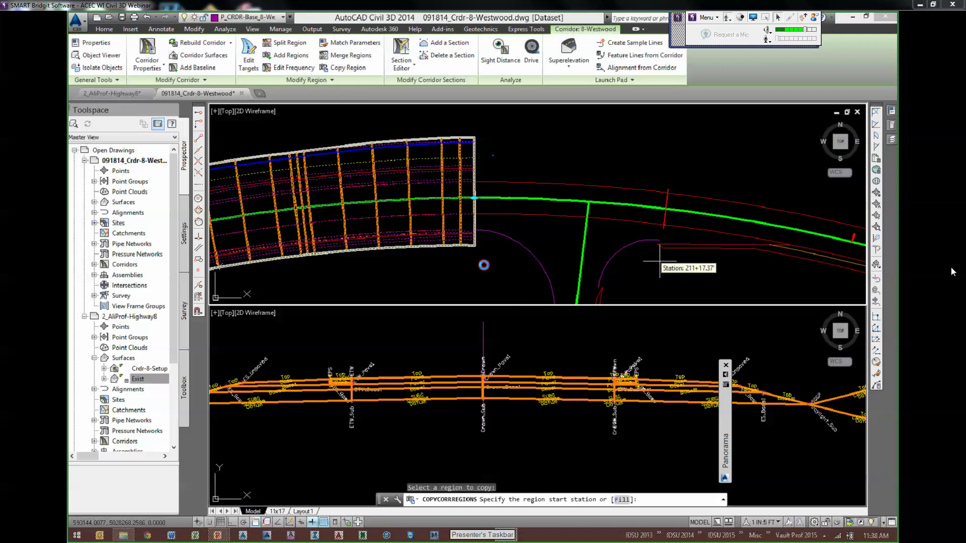
middle_click_drag(655, 249, 461, 240)
scroll(460, 241, "up", 2)
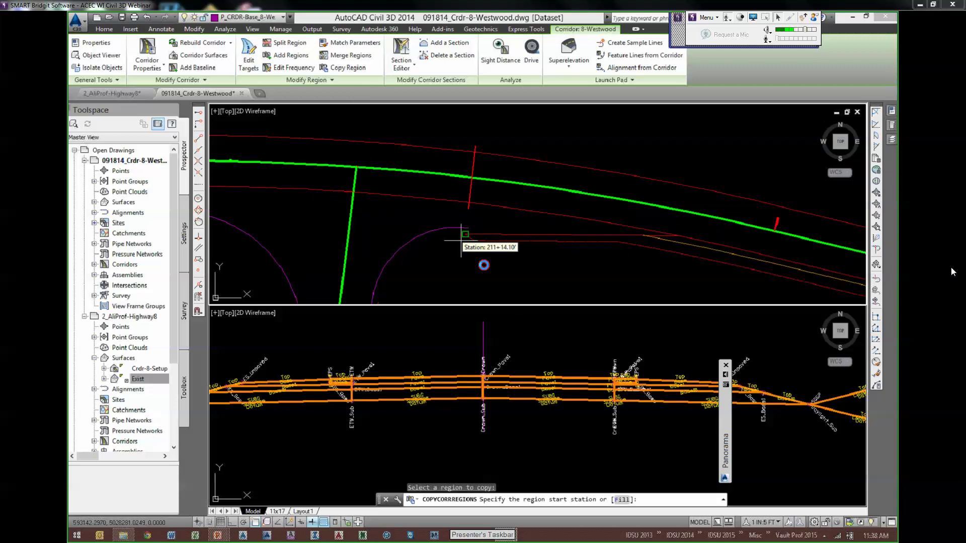
left_click(460, 240)
scroll(460, 240, "down", 3)
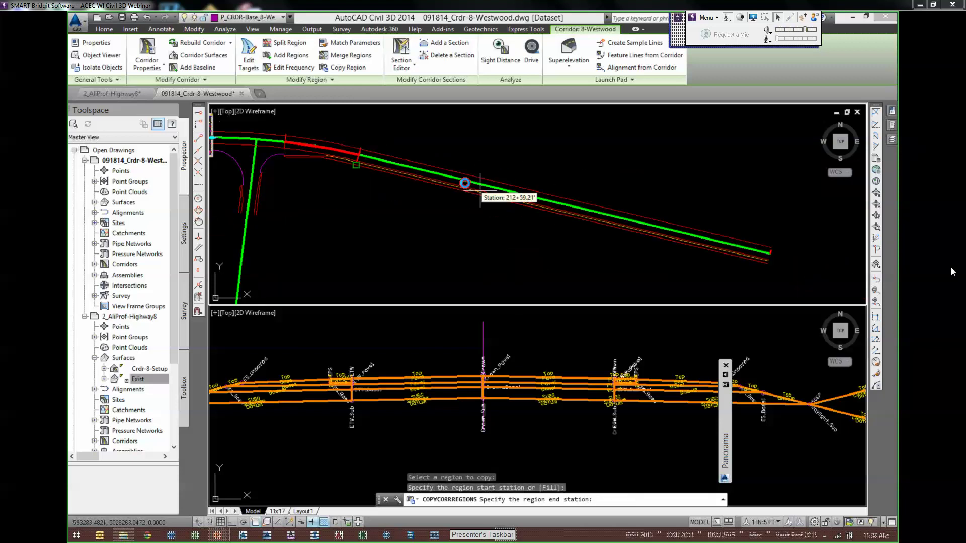
left_click(640, 167)
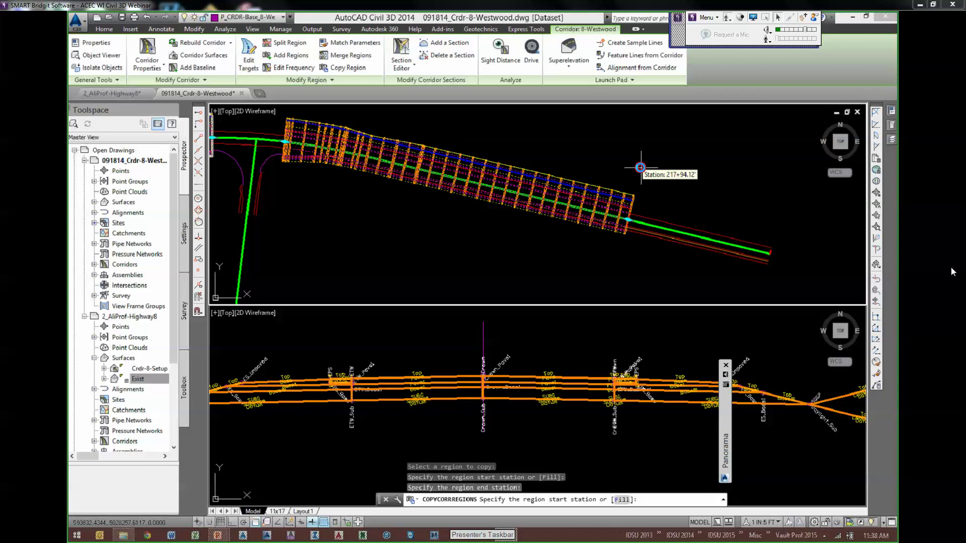
key("Return")
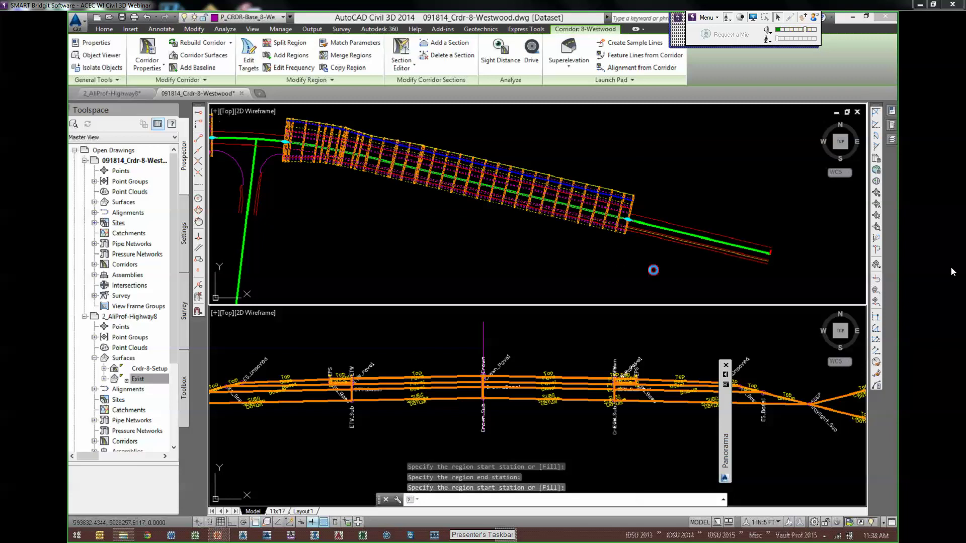
middle_click_drag(310, 150, 549, 196)
key("Escape")
key("Escape")
scroll(549, 196, "up", 4)
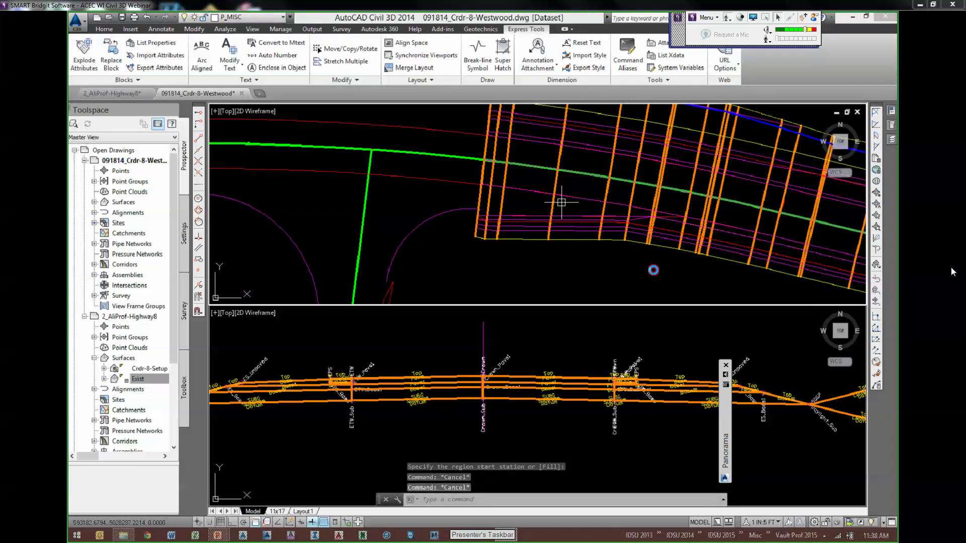
- Examine the uncovered gap at the side road between the two corridor parts, including the curb returns and region ends
scroll(561, 202, "down", 4)
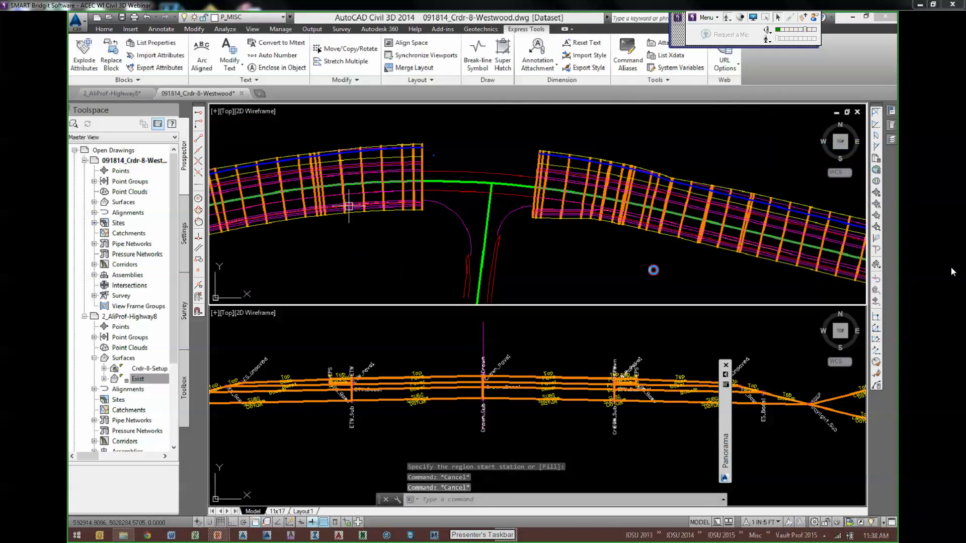
key("Escape")
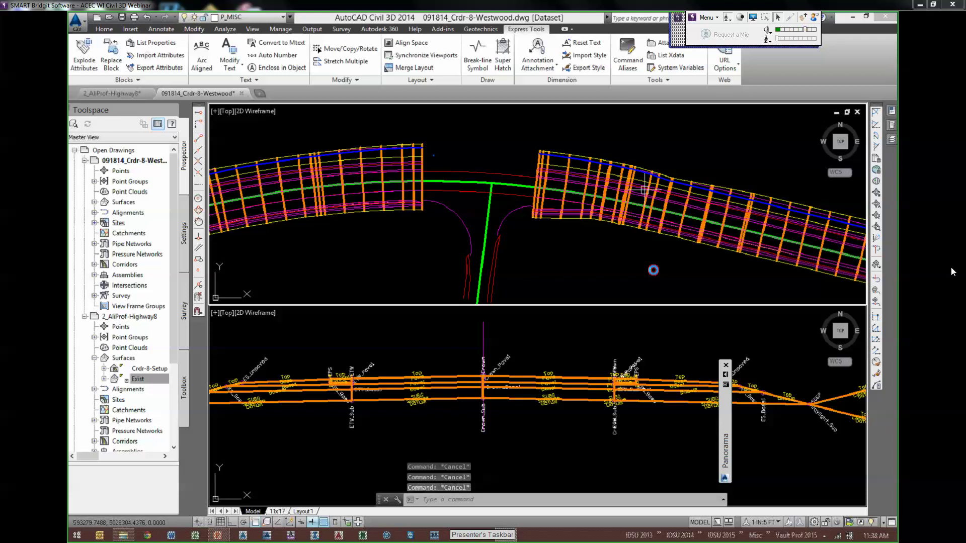
mouse_move(645, 189)
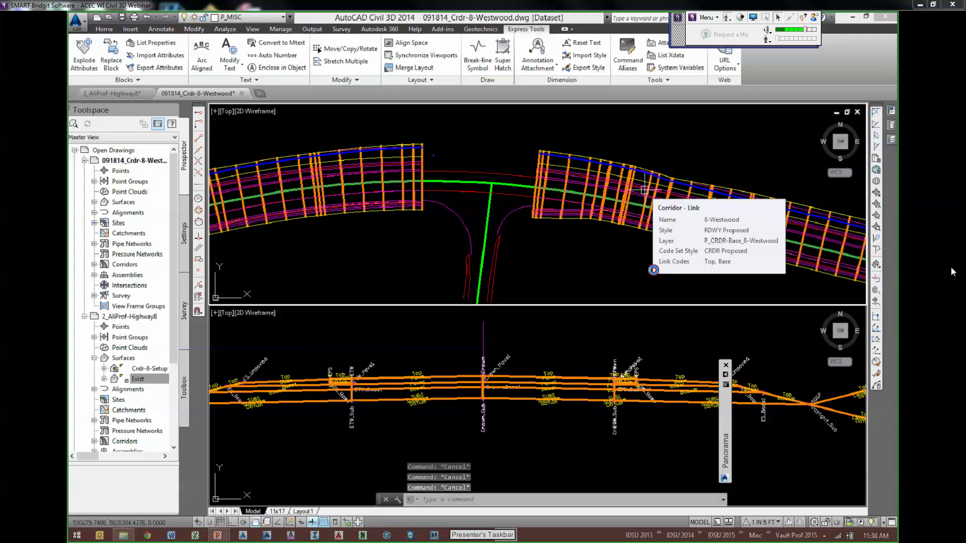
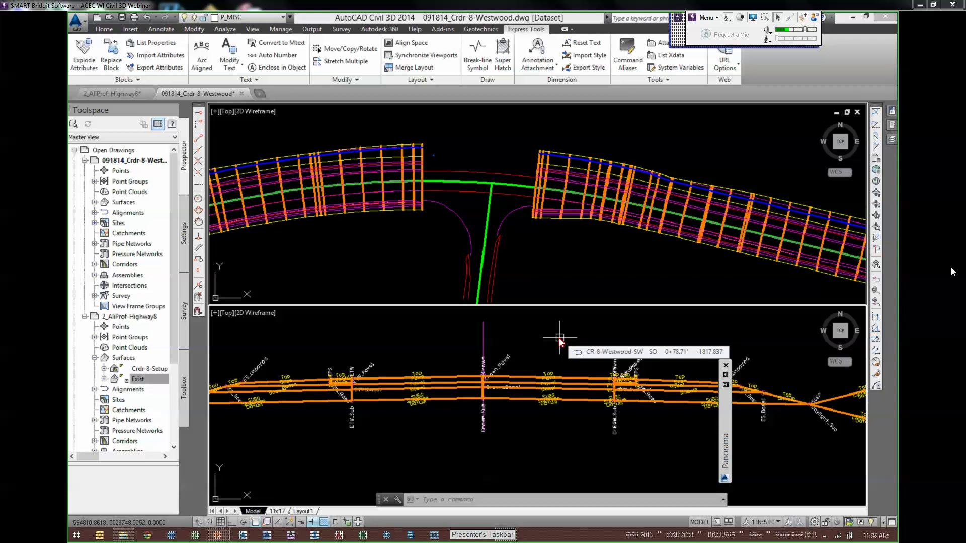
left_click(377, 243)
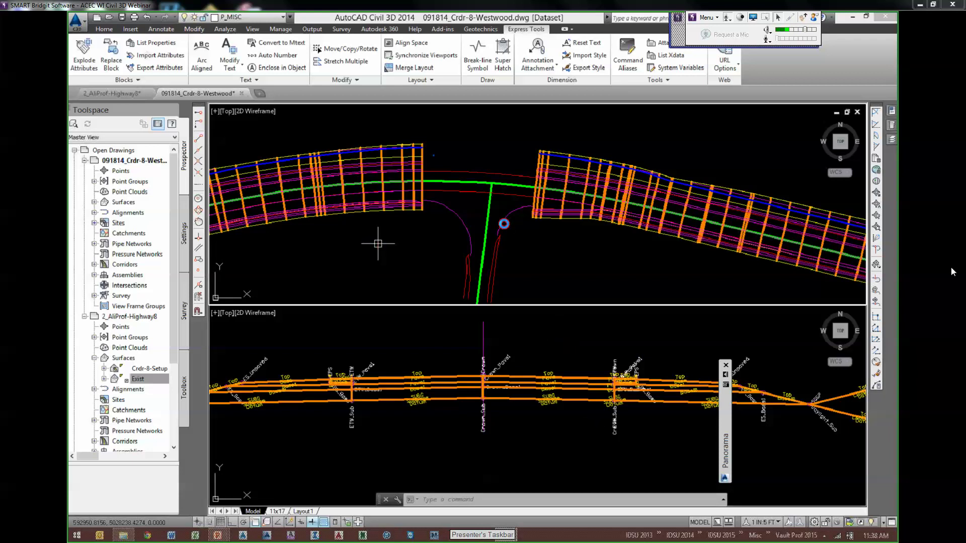
middle_click_drag(378, 243, 521, 235)
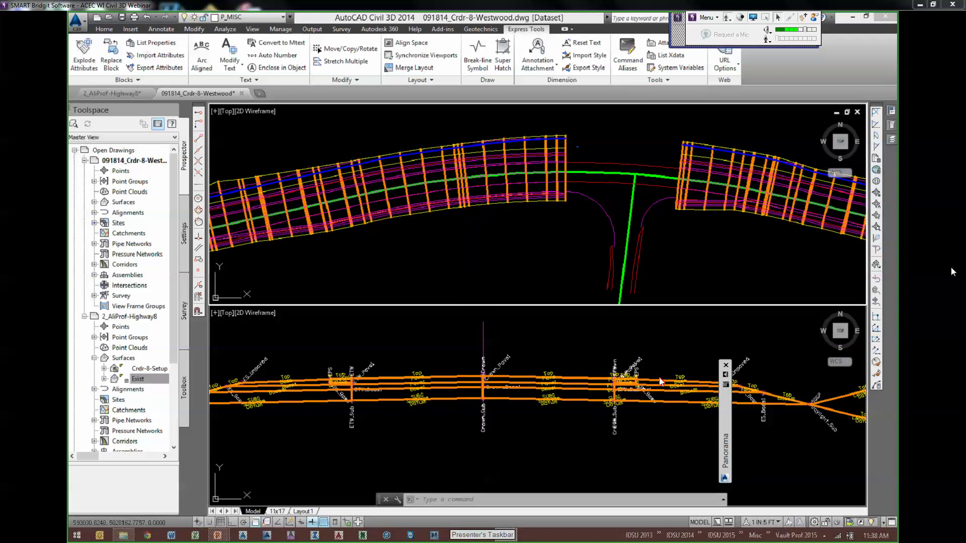
middle_click_drag(687, 247, 617, 233)
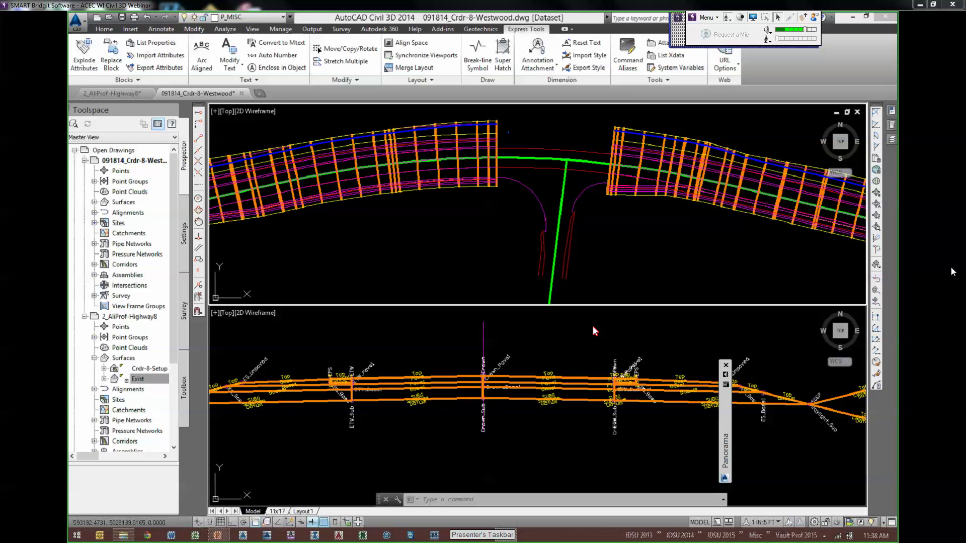
left_click(594, 326)
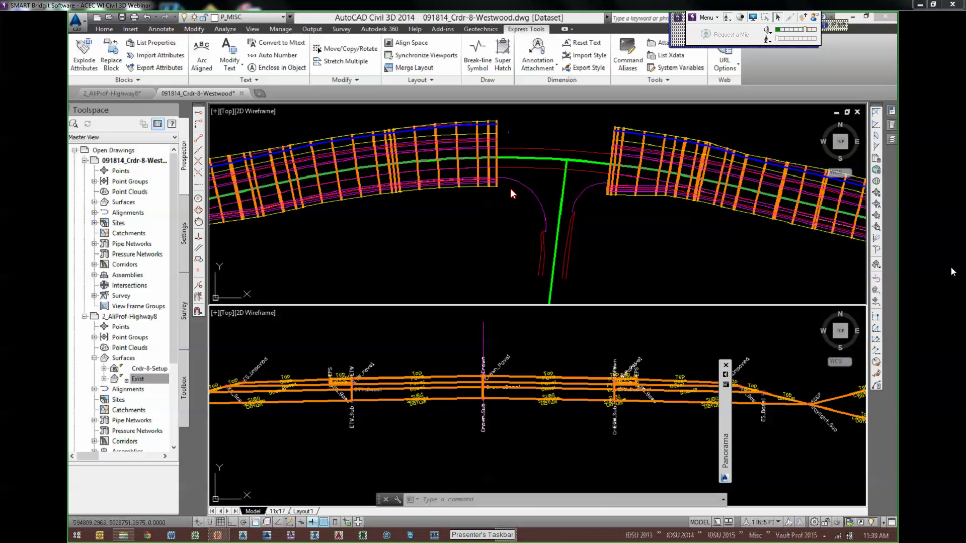
middle_click_drag(623, 230, 547, 241)
key("Escape")
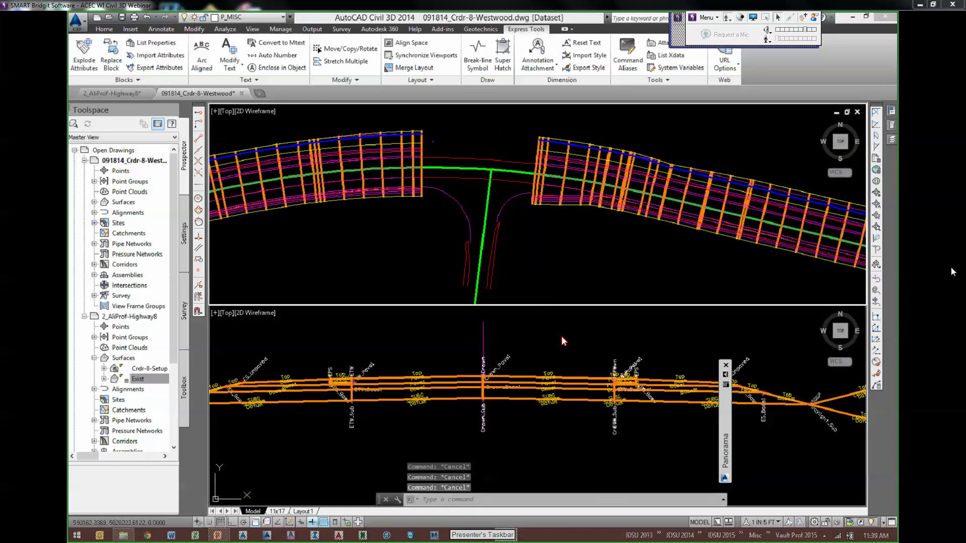
middle_click_drag(477, 202, 497, 208)
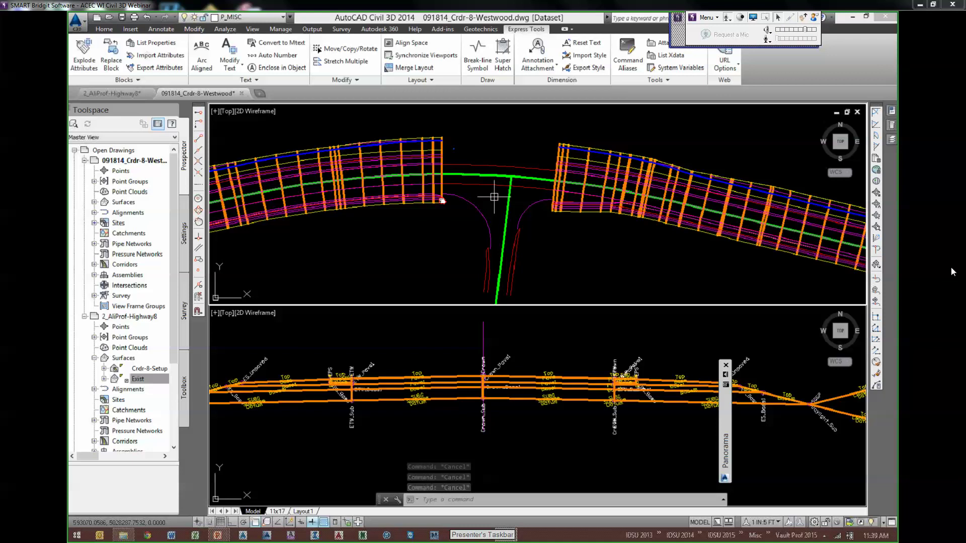
scroll(517, 197, "up", 4)
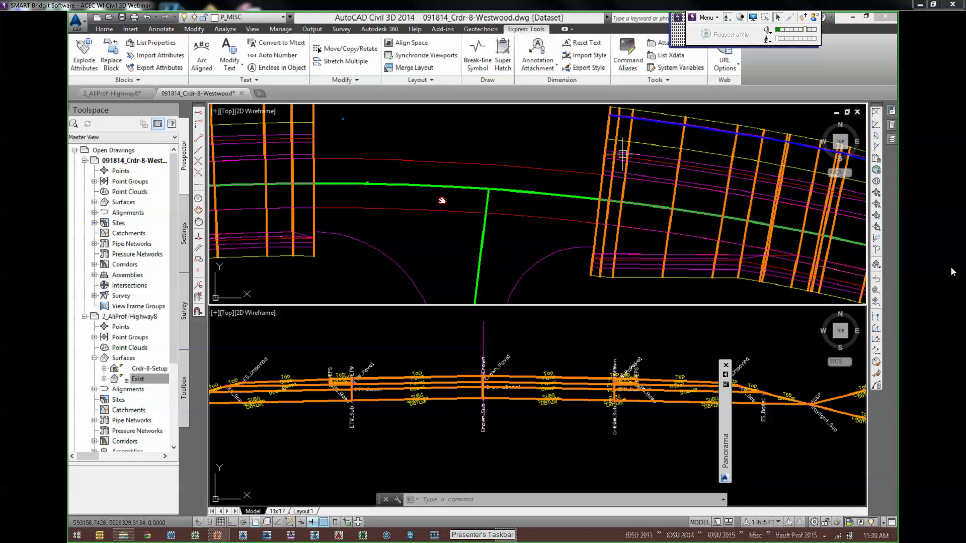
key("ctrl")
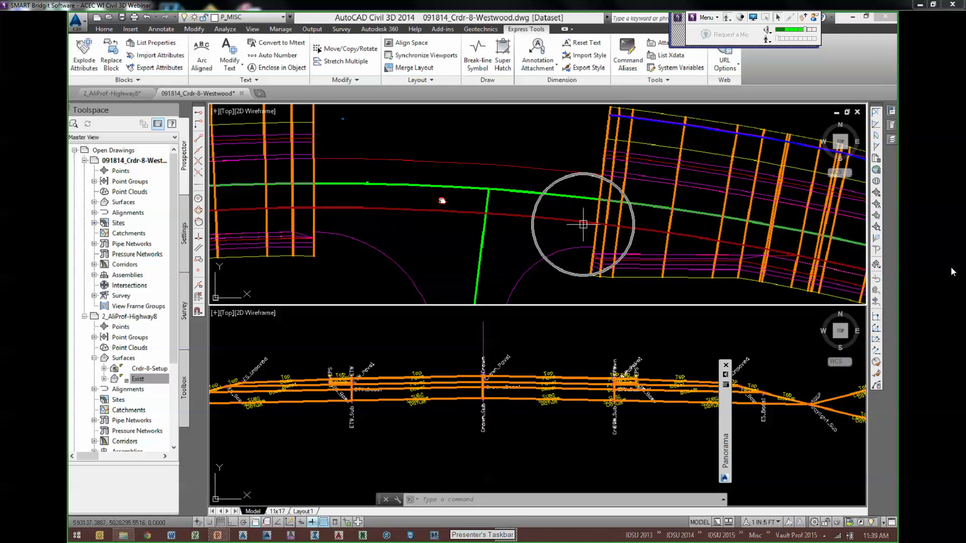
- Copy the full corridor assembly with all its subassemblies and paste the copy above the original
left_click(553, 346)
scroll(536, 378, "down", 3)
left_click(668, 418)
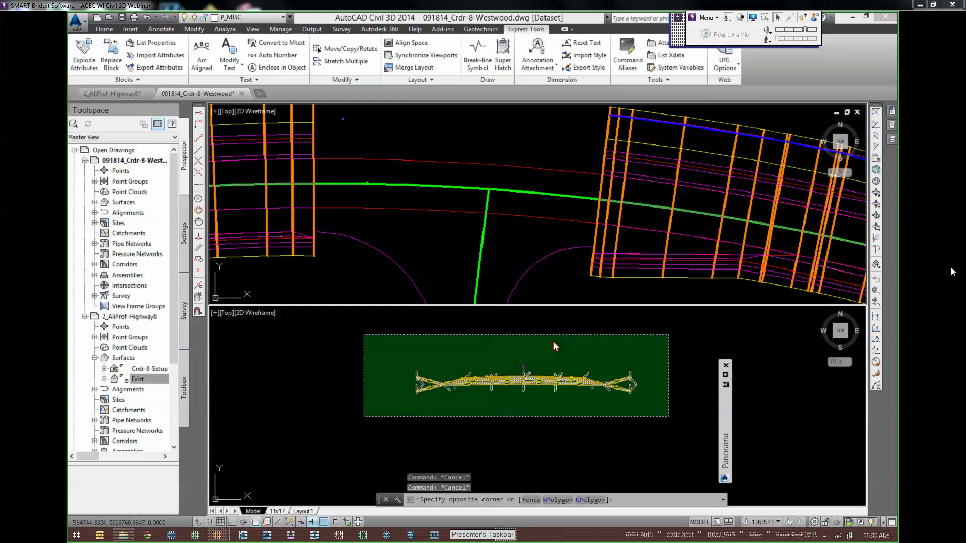
left_click(364, 334)
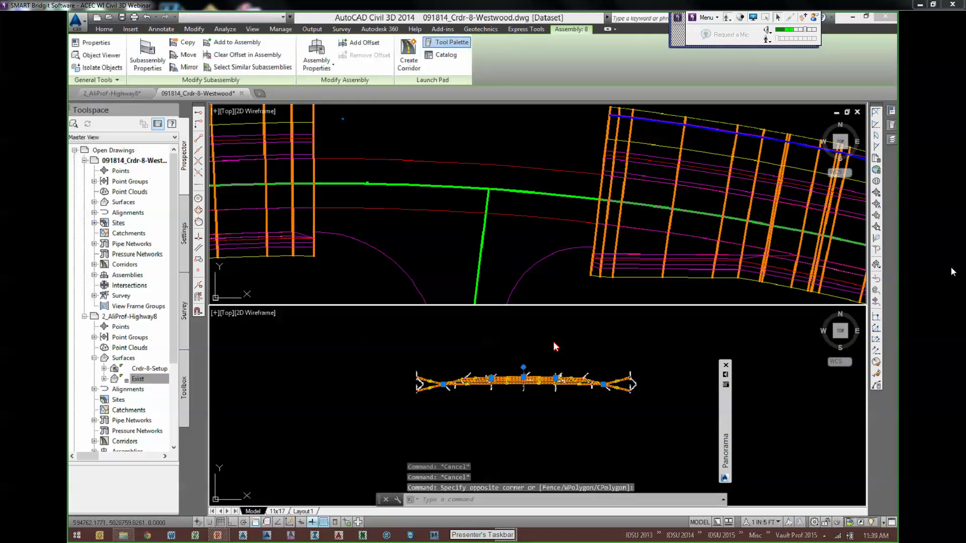
key("ctrl+c")
key("ctrl+v")
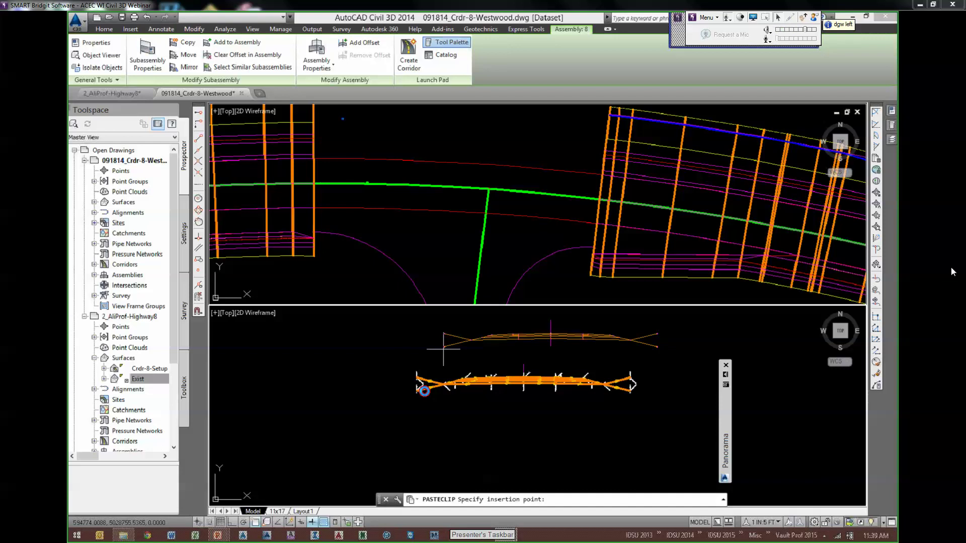
left_click(415, 400)
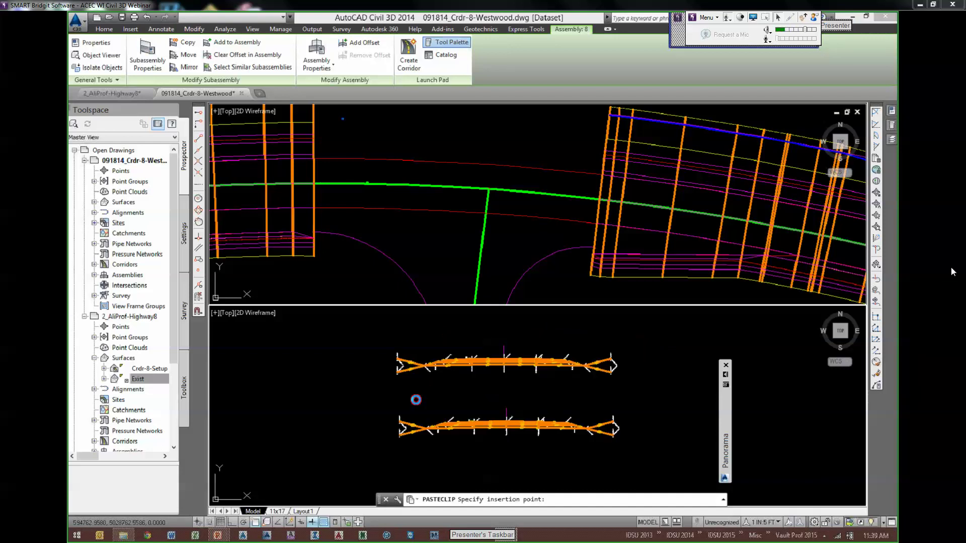
key("Escape")
key("Escape")
key("Escape")
- Erase the subassemblies outside the right travel lane on the upper assembly copy
scroll(559, 373, "up", 2)
left_click(680, 387)
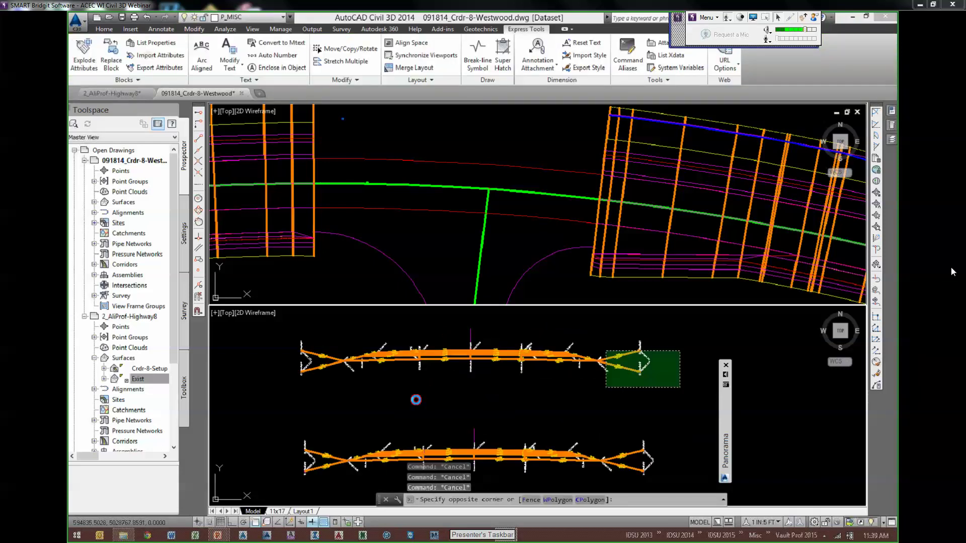
left_click(606, 351)
type("e")
key("Return")
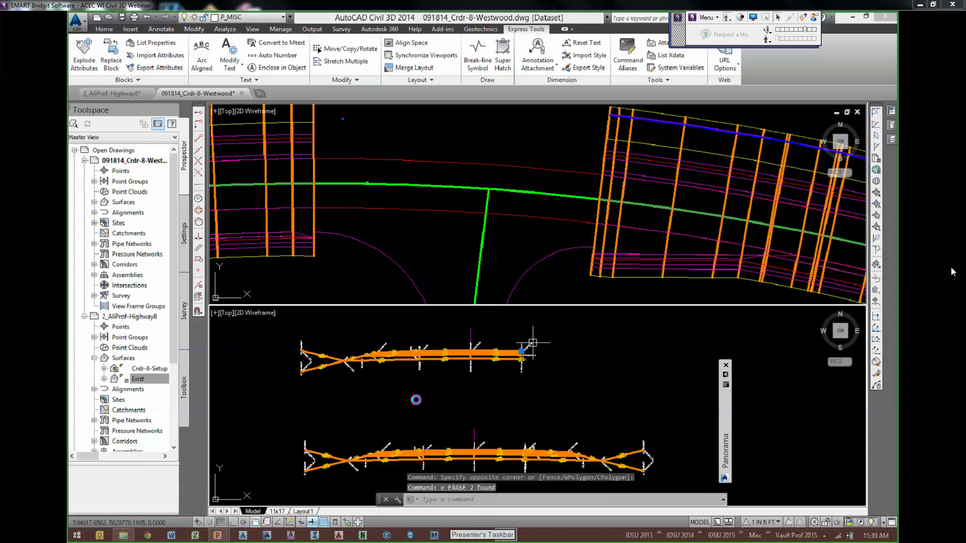
type("e")
key("Return")
scroll(415, 399, "up", 2)
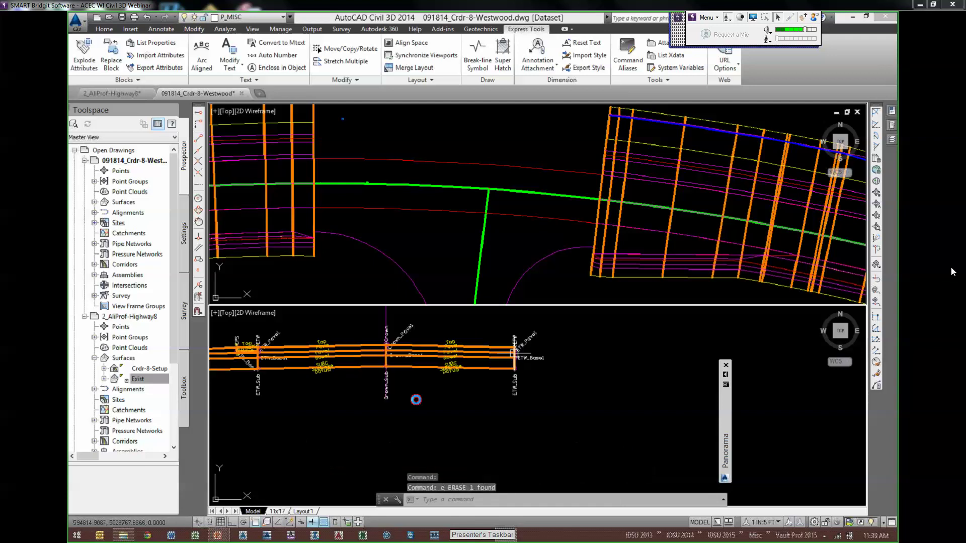
scroll(578, 362, "up", 2)
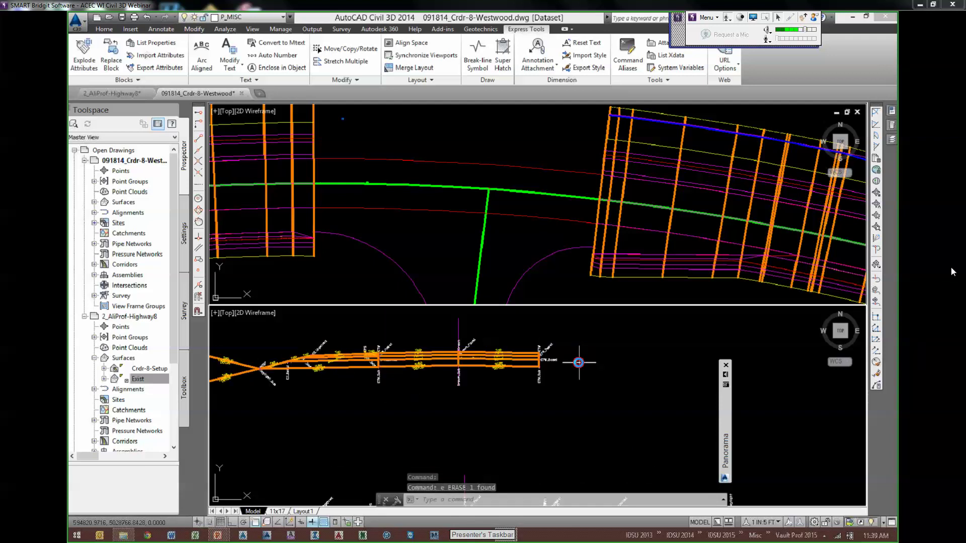
- Rename the trimmed assembly copy as 8-Int
left_click(460, 329)
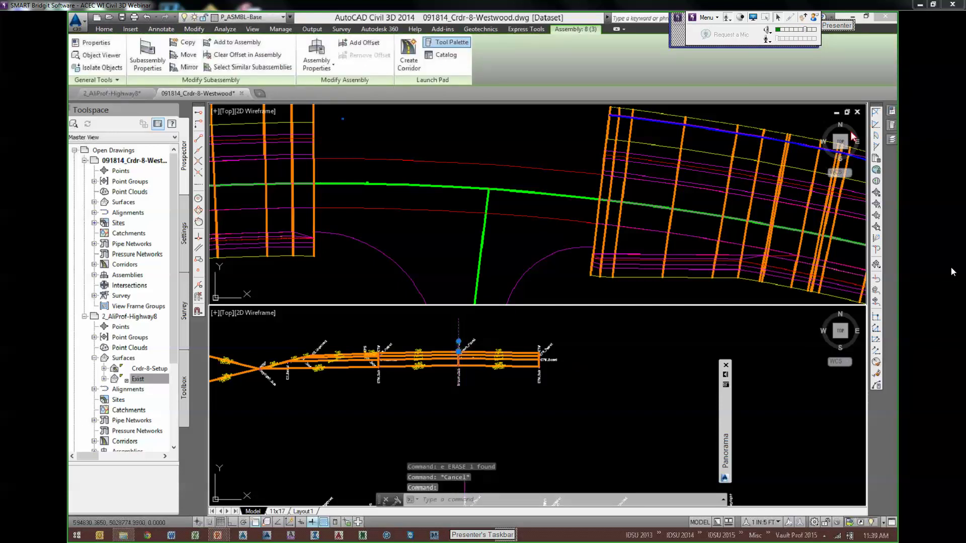
key("ctrl+1")
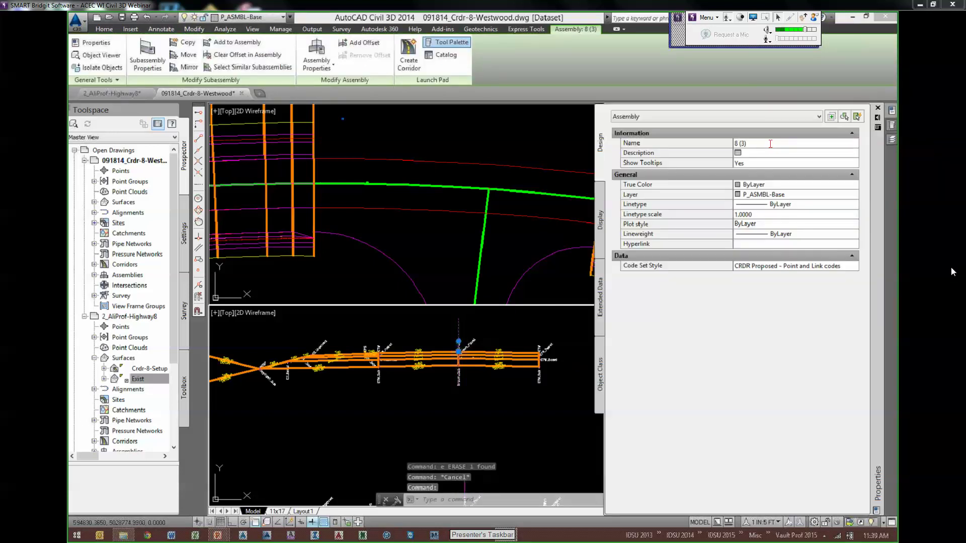
left_click(770, 144)
key("BackSpace")
key("BackSpace")
key("BackSpace")
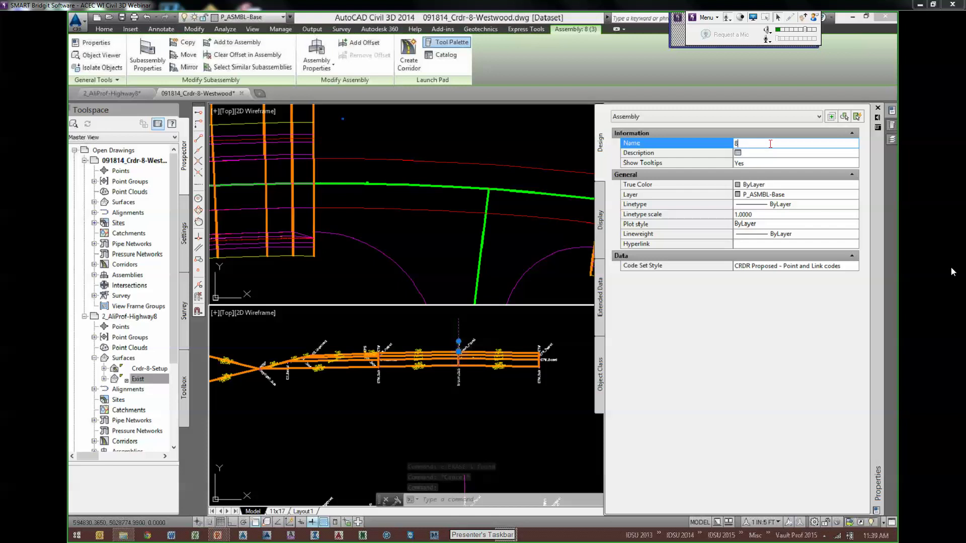
type("-Int")
key("Tab")
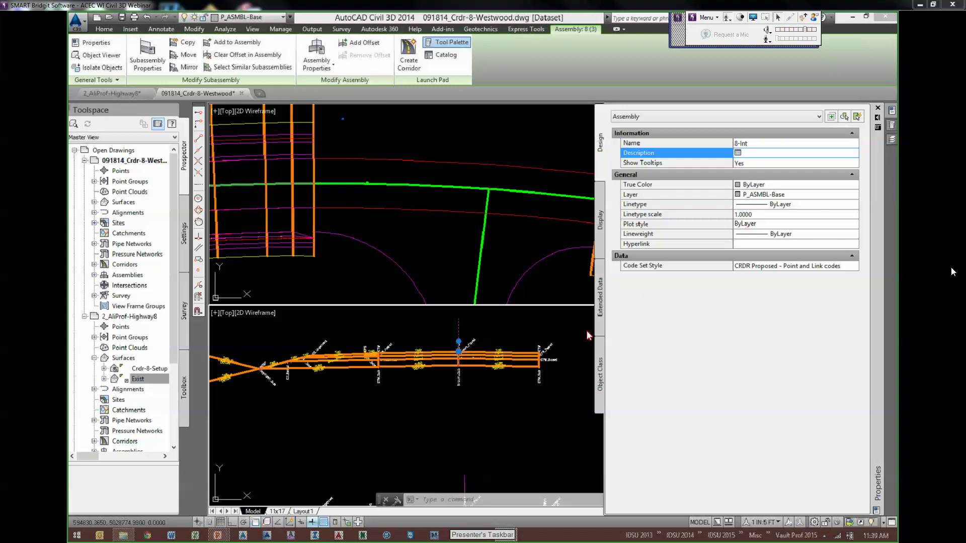
key("Escape")
- Add a region with assembly 8-Int to the 8-Westwood corridor across the side road gap, from station 209+73.69 to 211+14.10
middle_click_drag(515, 333, 579, 357)
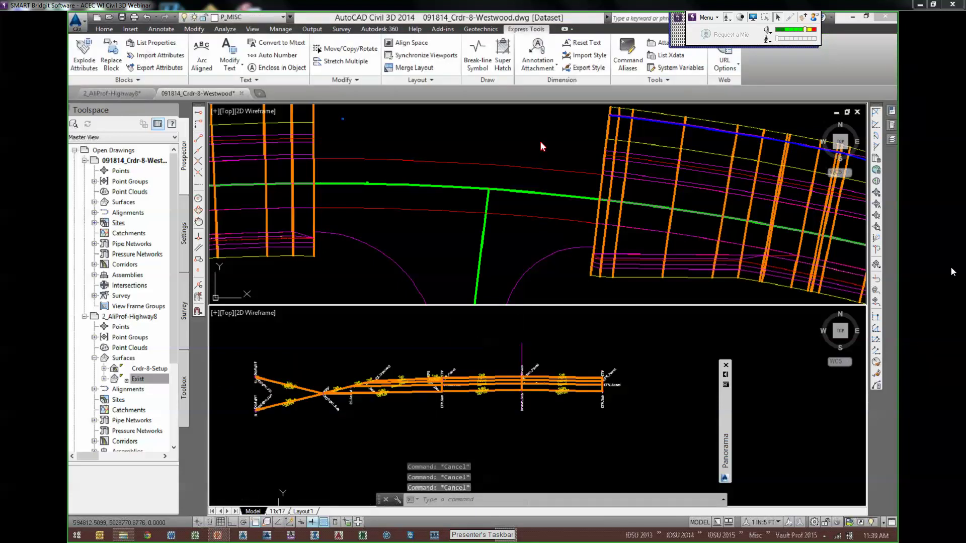
middle_click_drag(316, 204, 374, 228)
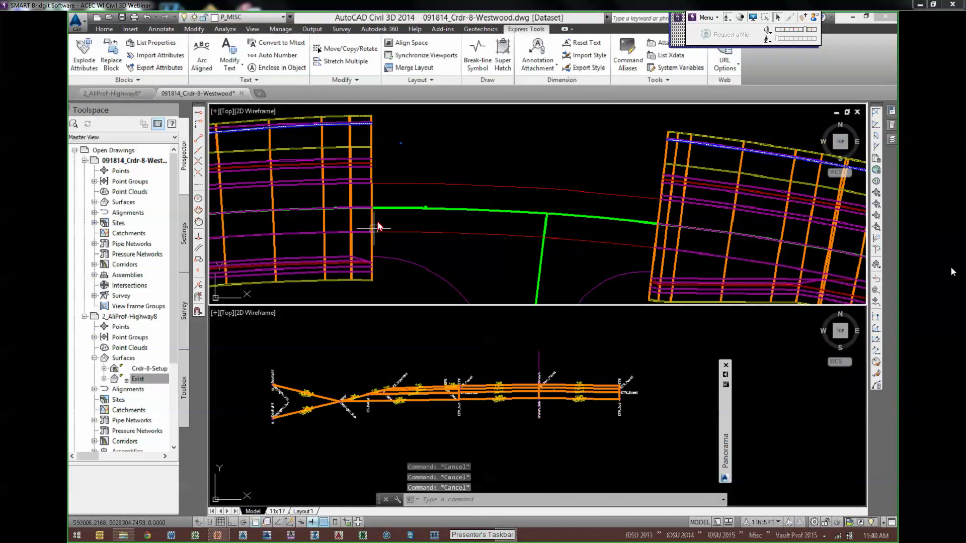
left_click(373, 228)
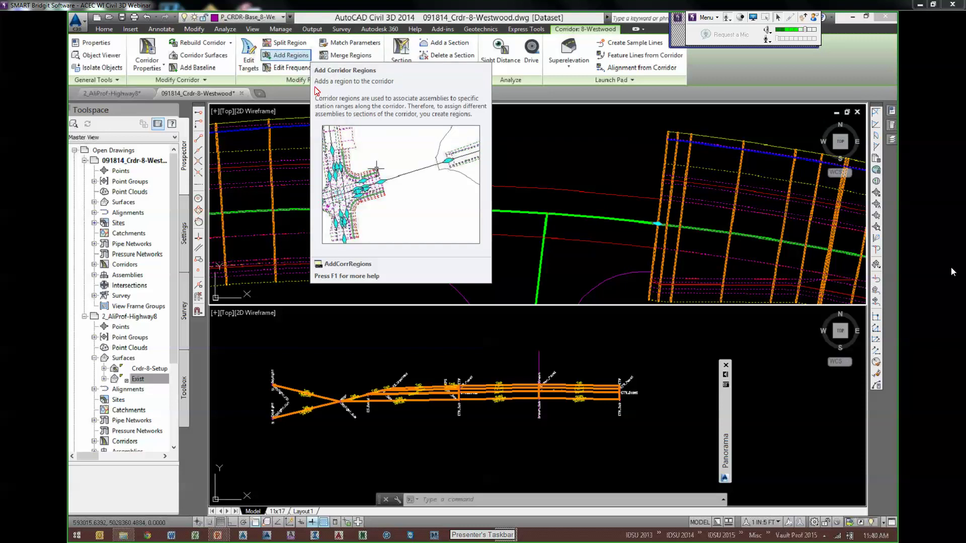
left_click(291, 55)
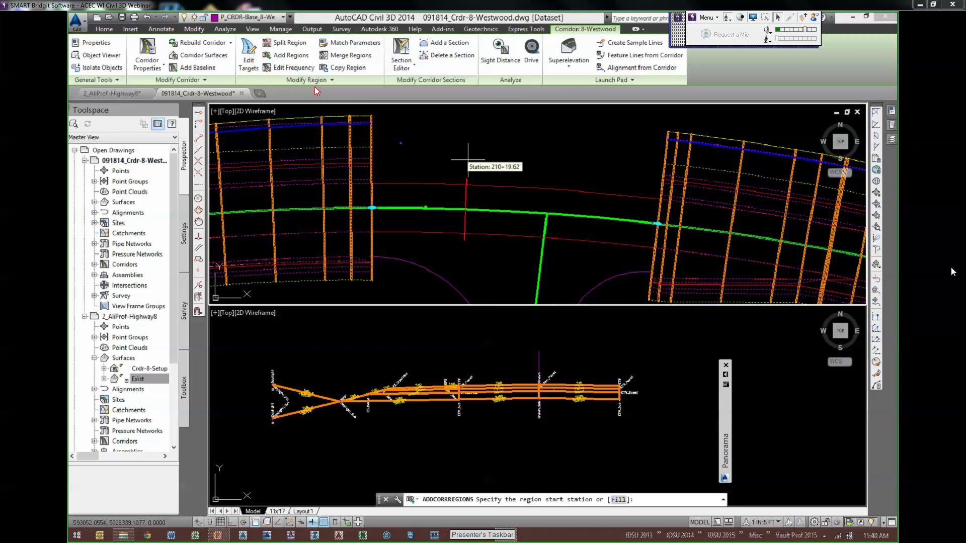
scroll(468, 160, "down", 2)
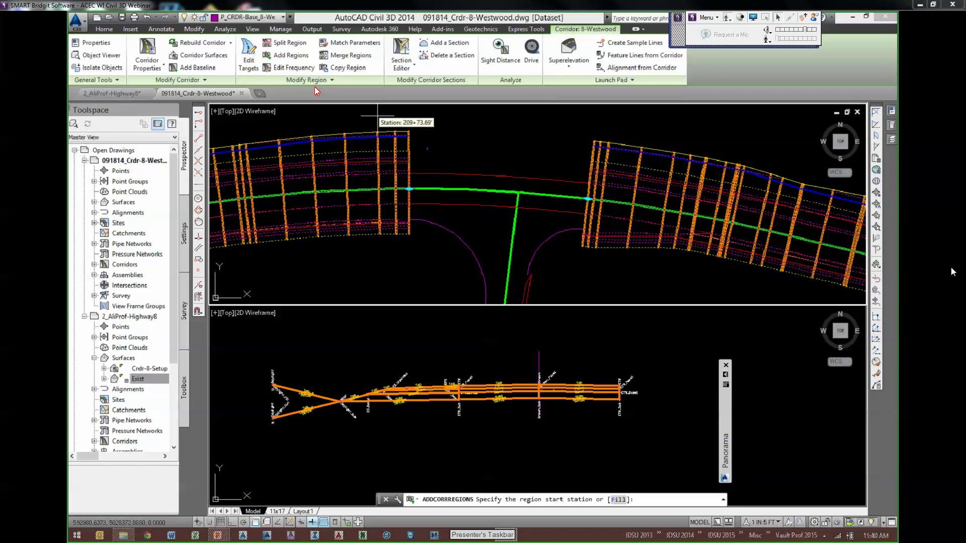
left_click(377, 116)
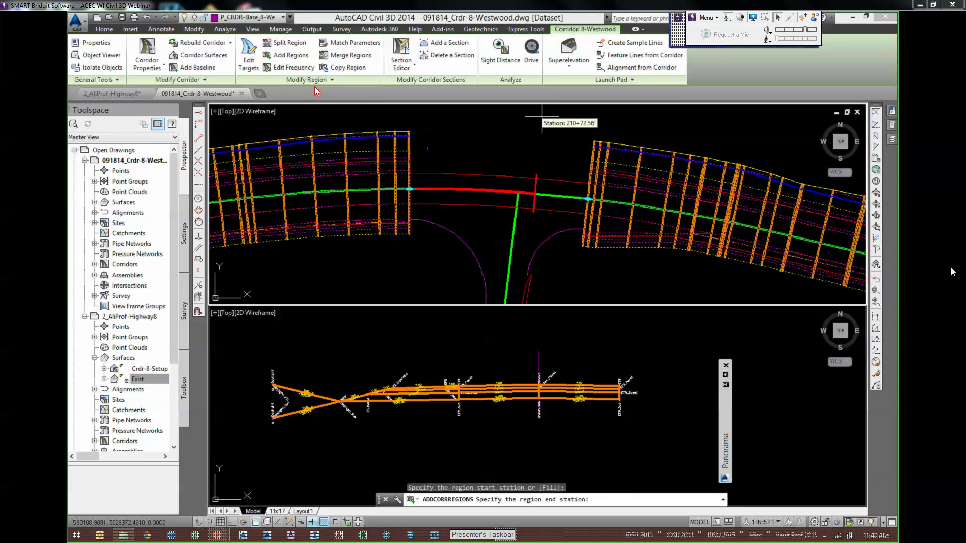
left_click(624, 122)
left_click(564, 279)
left_click(550, 296)
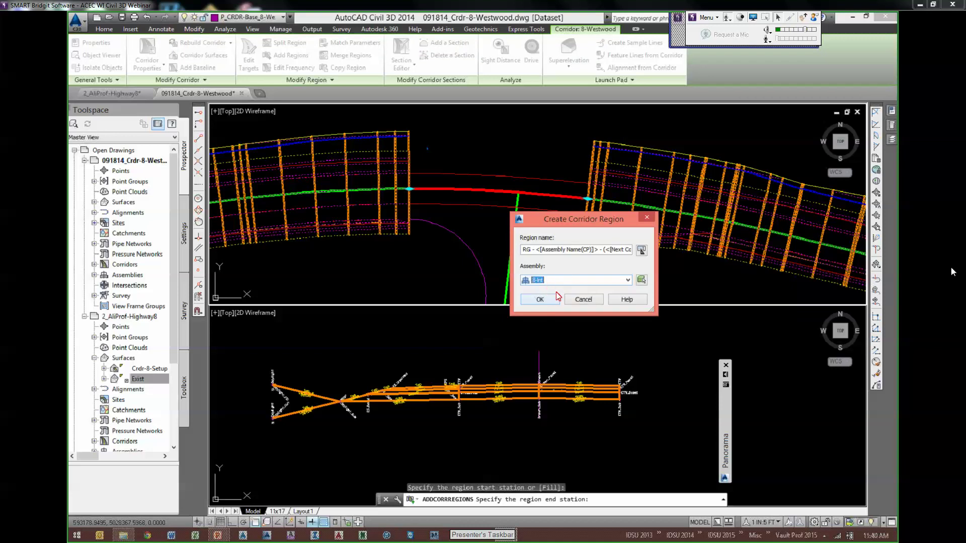
left_click(541, 299)
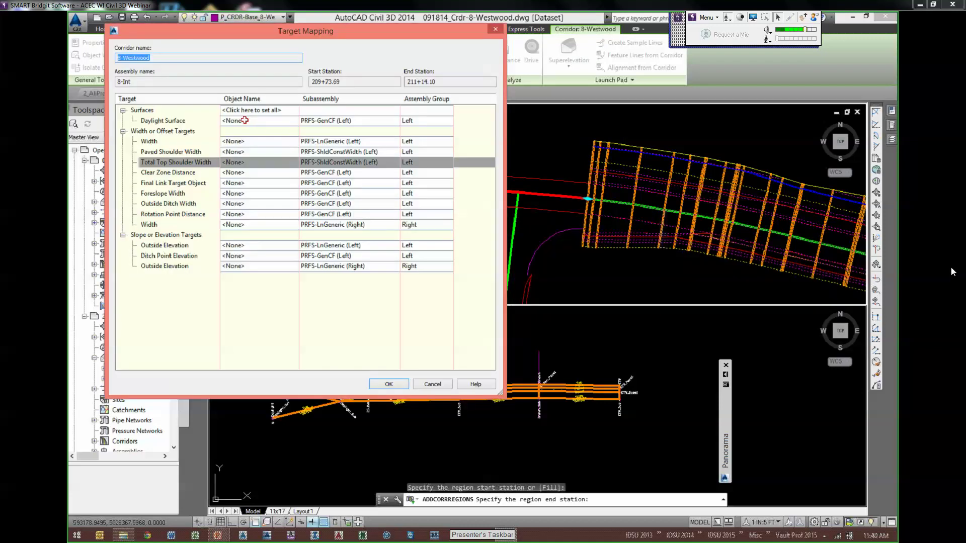
- Set the Exist surface as the left daylight target for the 8-Int region and apply the target mapping
left_click(243, 120)
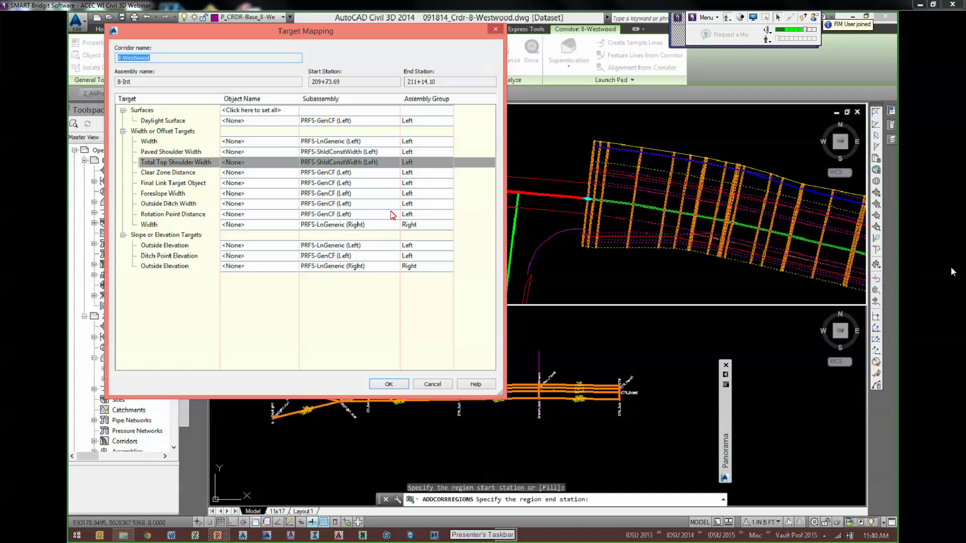
left_click(483, 303)
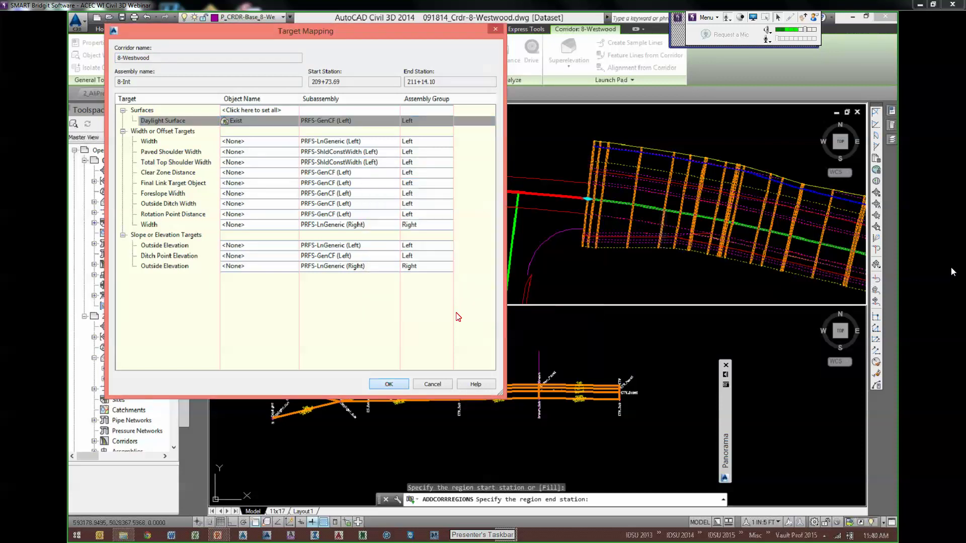
key("Return")
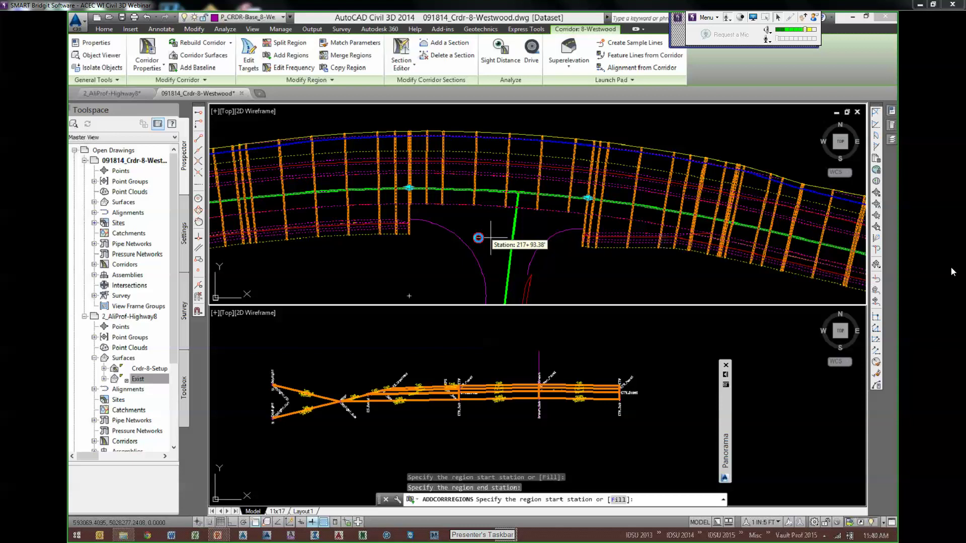
- End the region adding on the 8-Westwood corridor and save the drawing
key("Escape")
key("Escape")
key("Escape")
scroll(478, 238, "up", 2)
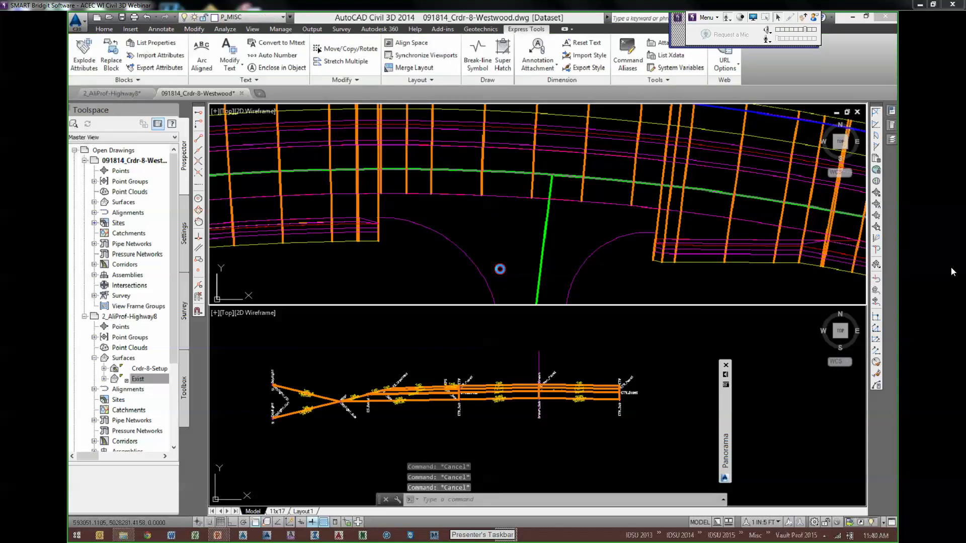
scroll(500, 269, "down", 2)
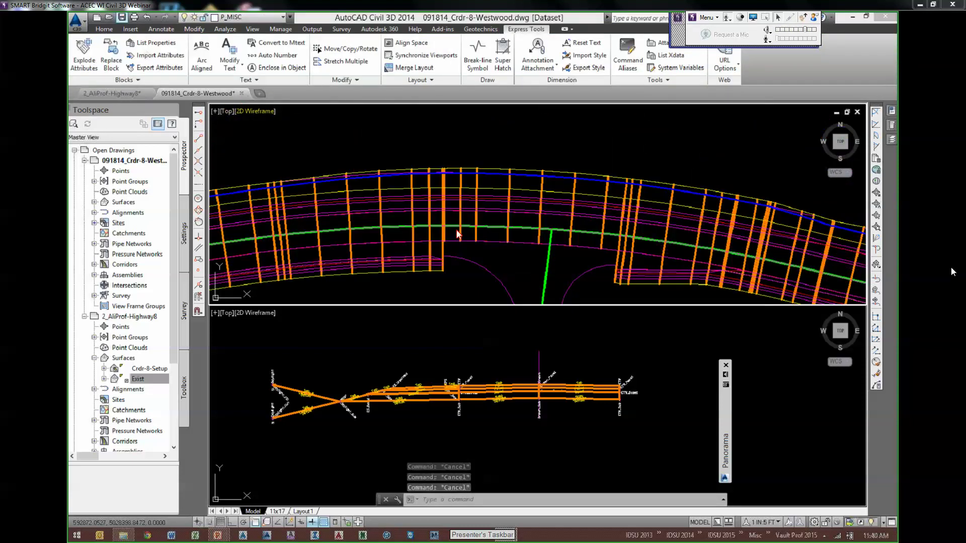
key("ctrl+s")
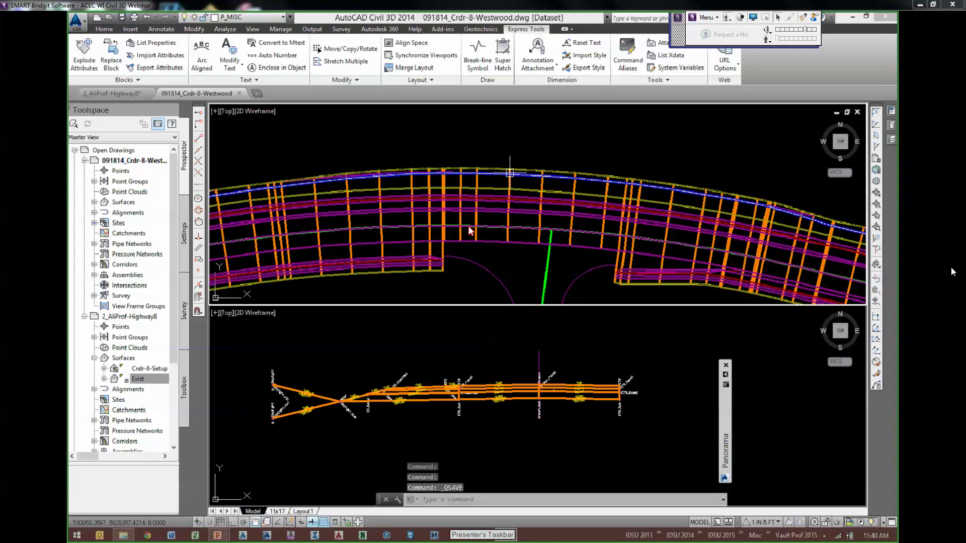
- Examine the corridor around the side road intersection, including the curb returns and the side road edges
scroll(510, 172, "down", 4)
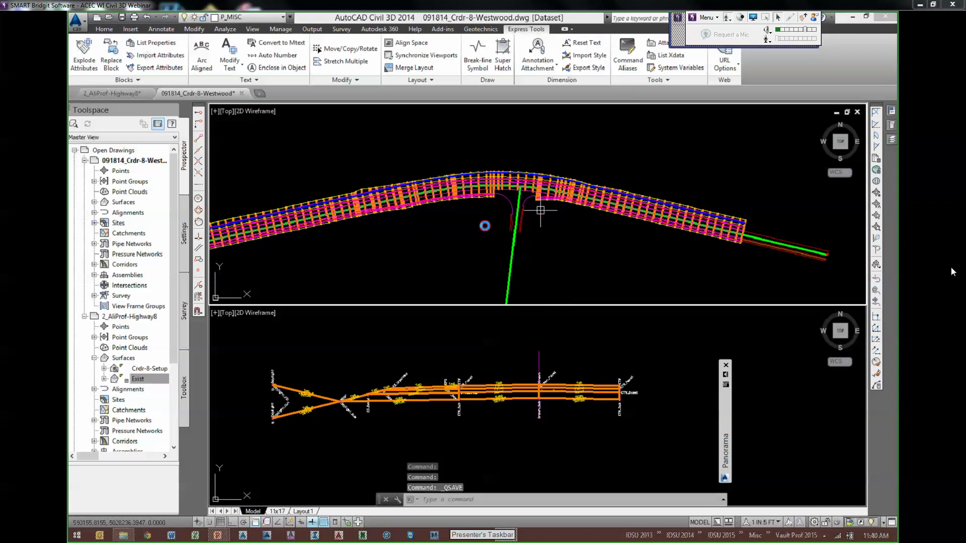
middle_click_drag(540, 210, 481, 213)
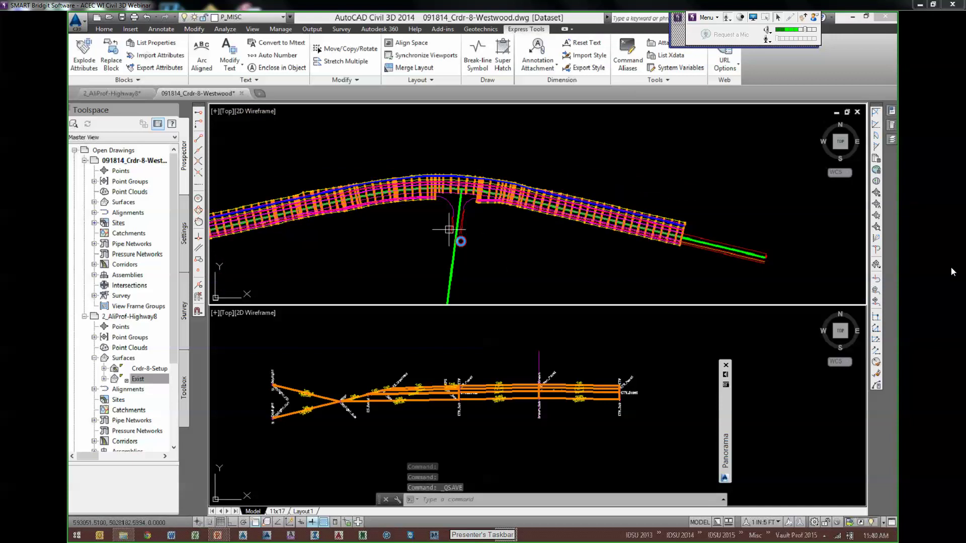
scroll(451, 227, "up", 3)
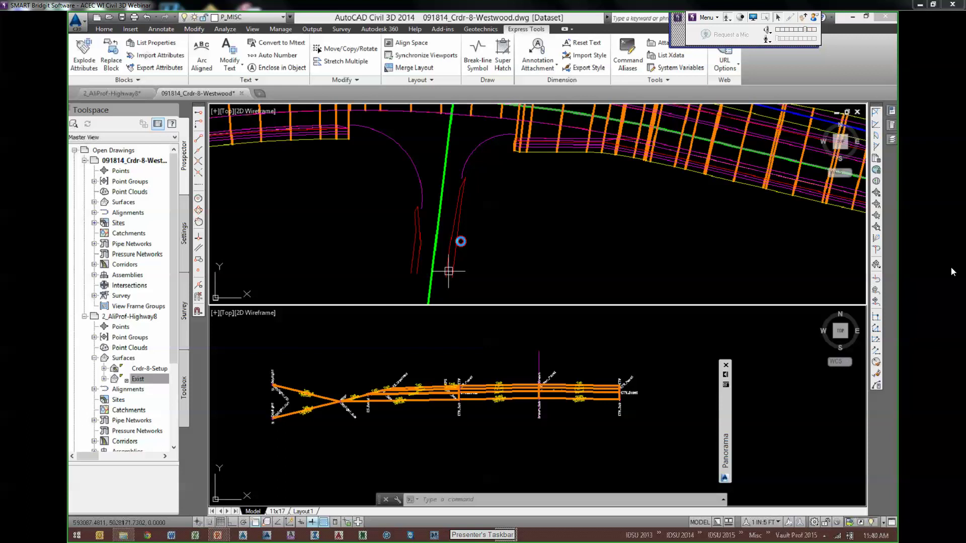
scroll(506, 267, "up", 1)
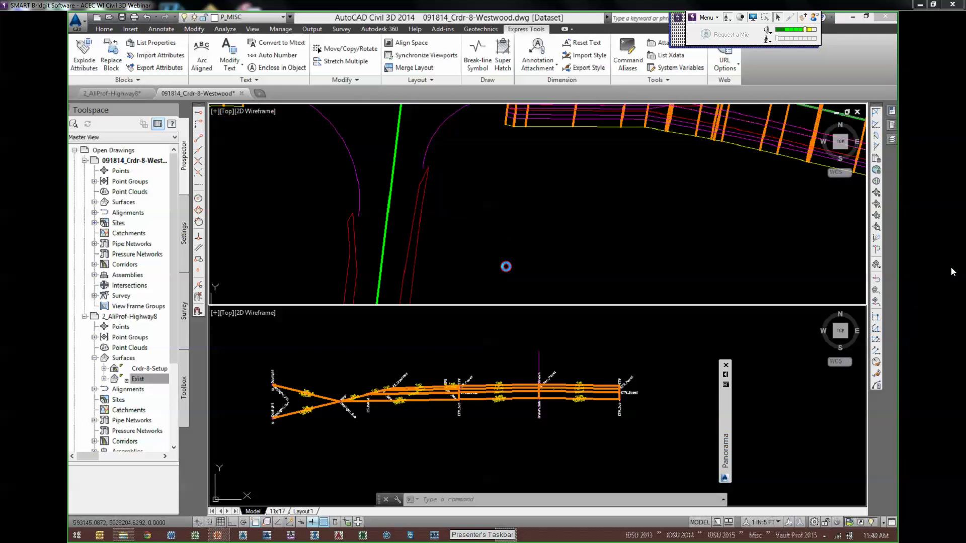
scroll(505, 266, "down", 2)
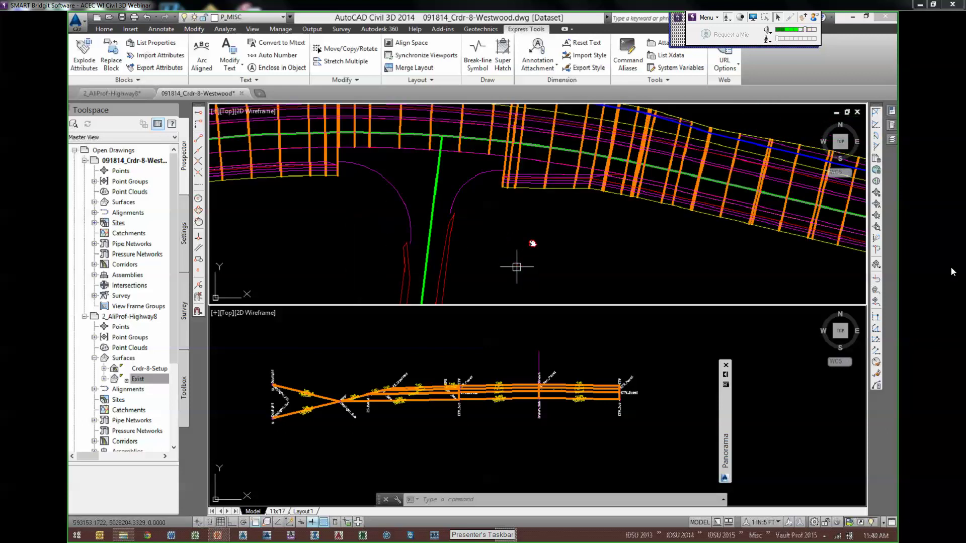
scroll(533, 241, "down", 1)
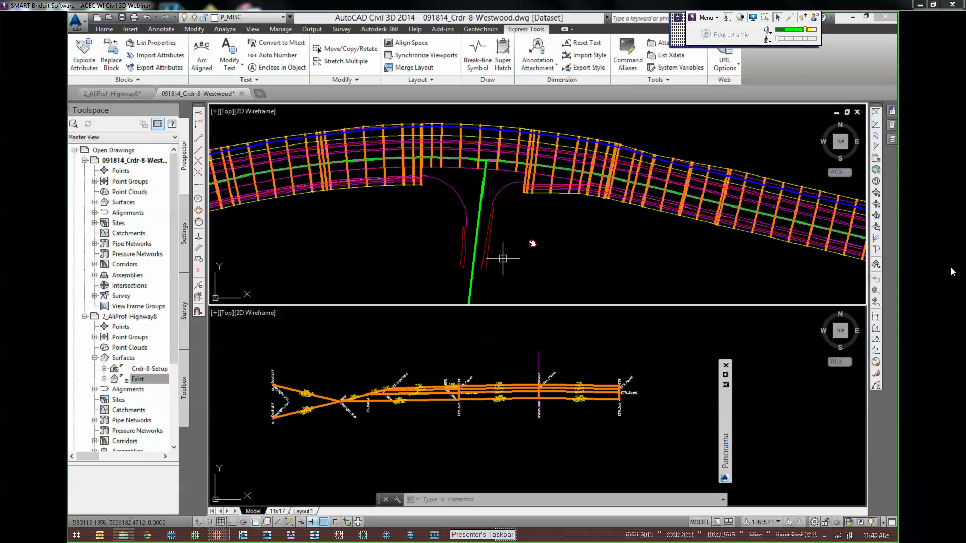
scroll(535, 255, "up", 2)
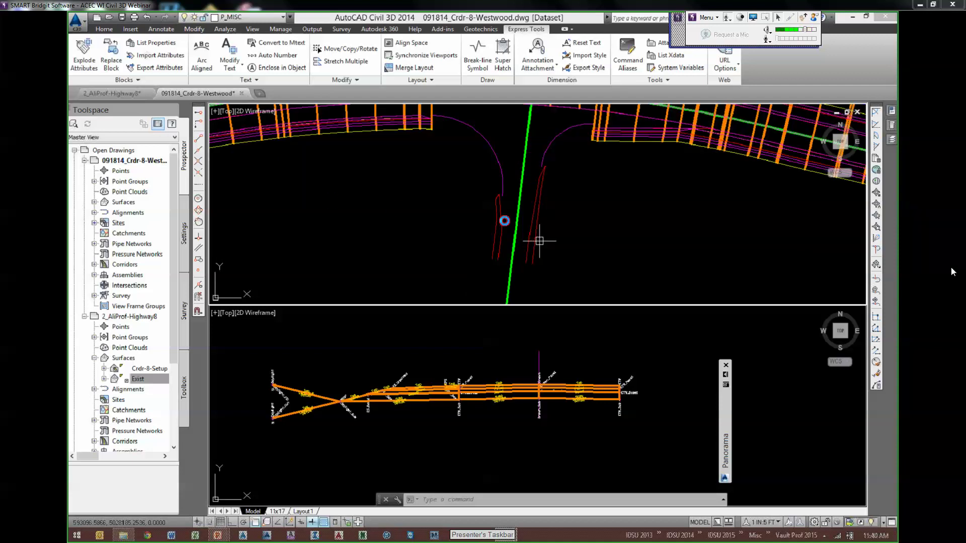
scroll(582, 248, "up", 2)
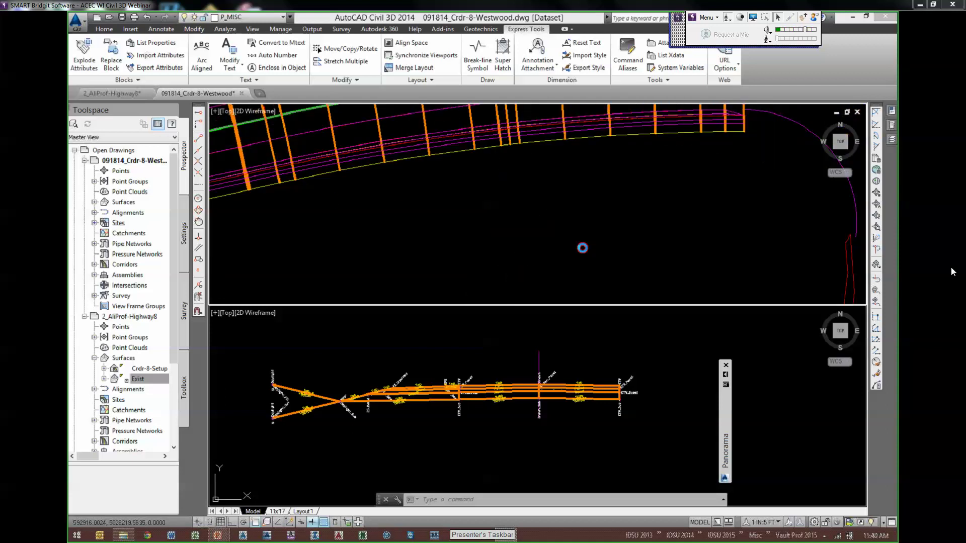
scroll(582, 248, "down", 1)
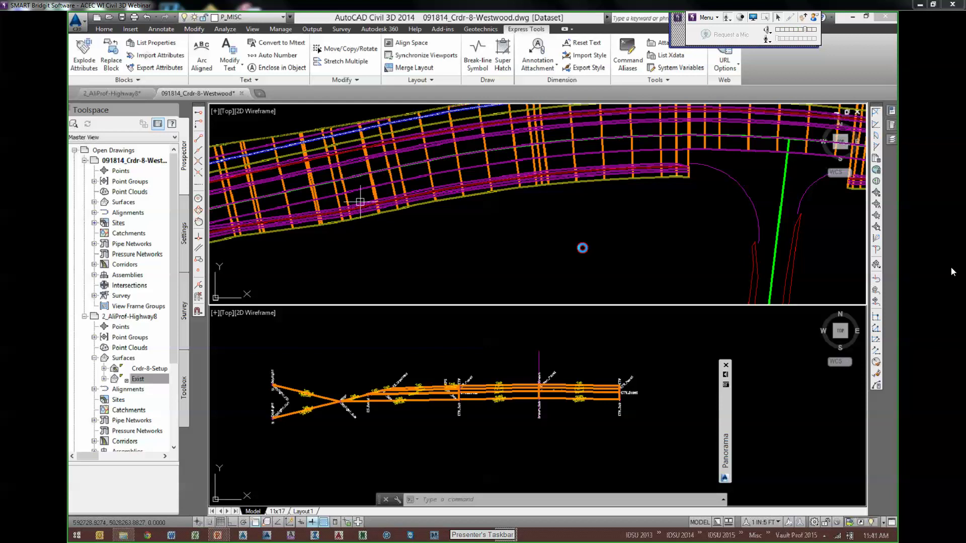
scroll(445, 235, "down", 1)
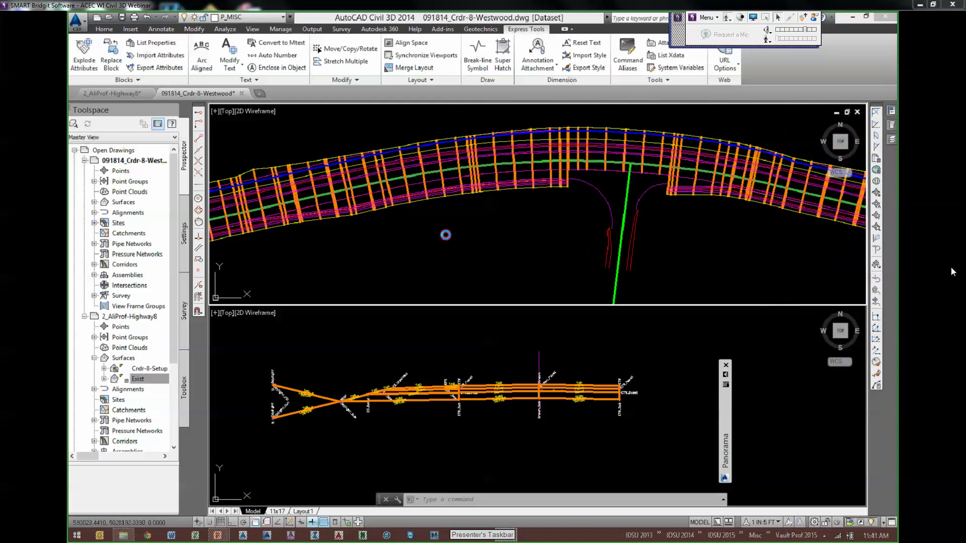
scroll(445, 235, "down", 1)
- Copy assembly 8 with all its subassemblies and paste the duplicate to the right of the original
left_click(641, 357)
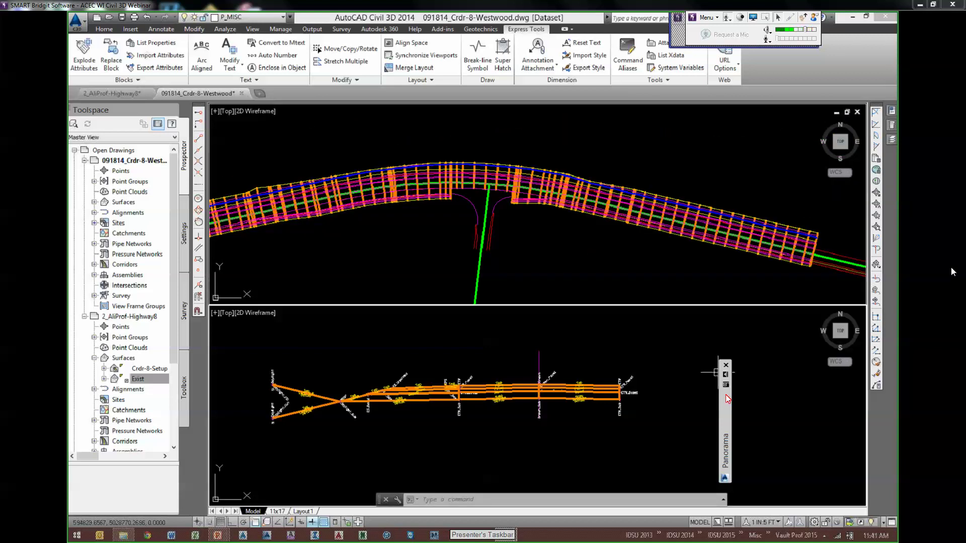
left_click(748, 362)
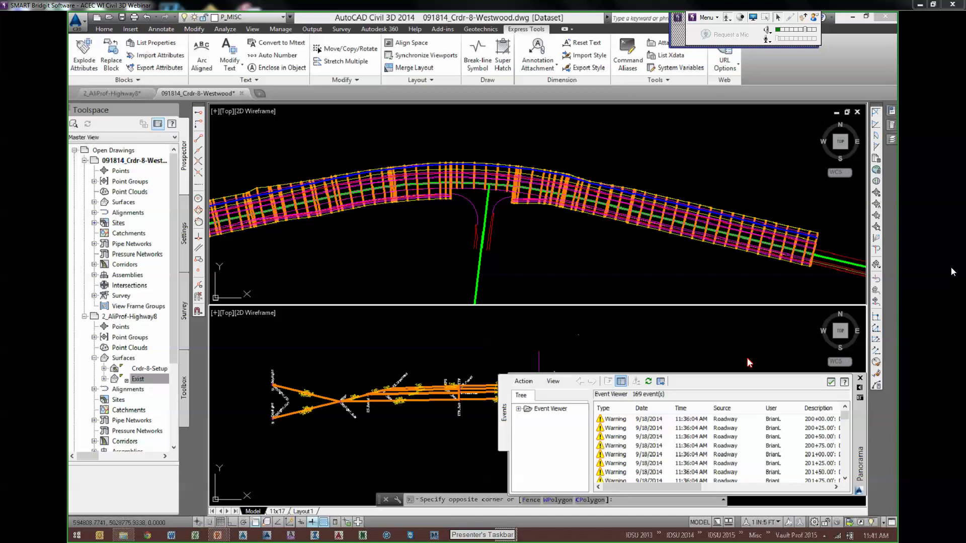
key("Escape")
key("Escape")
scroll(562, 344, "down", 4)
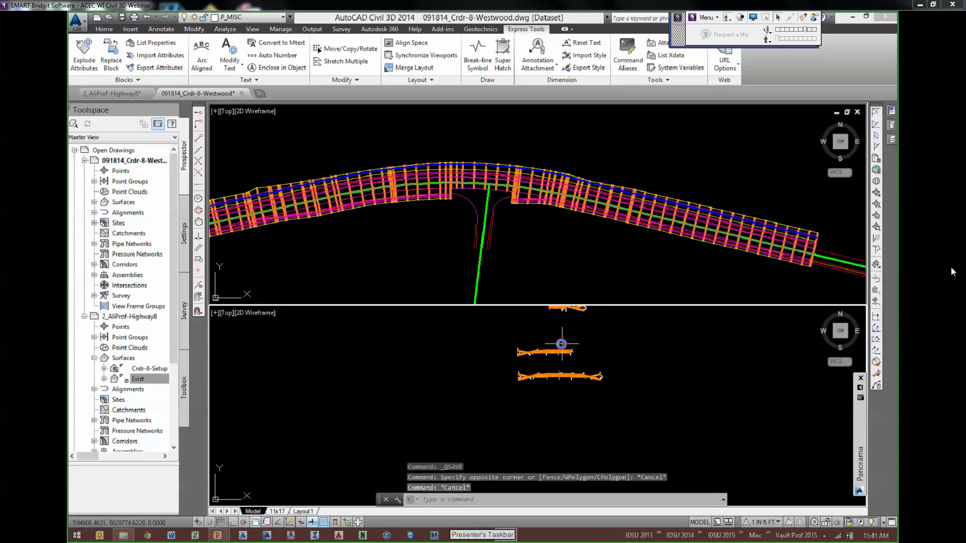
scroll(582, 384, "up", 5)
left_click(666, 343)
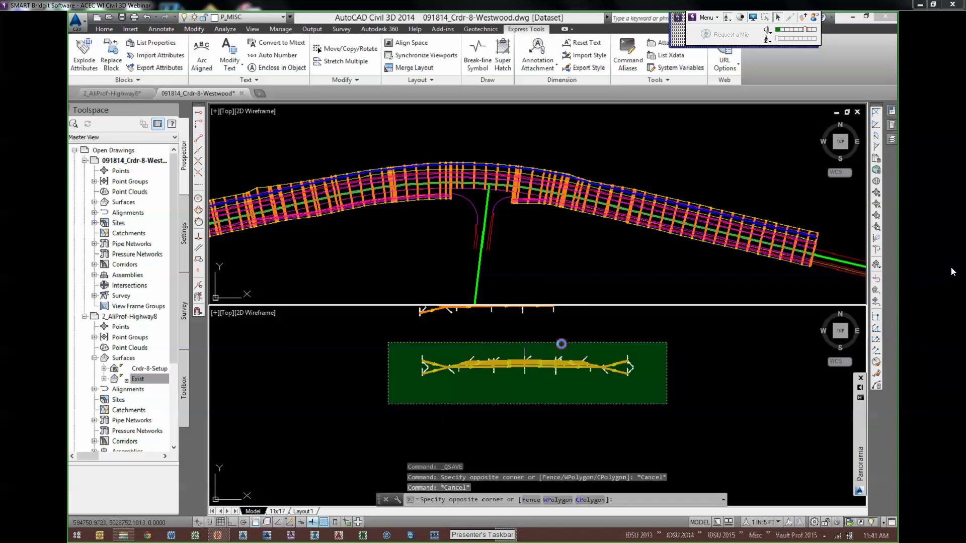
left_click(387, 404)
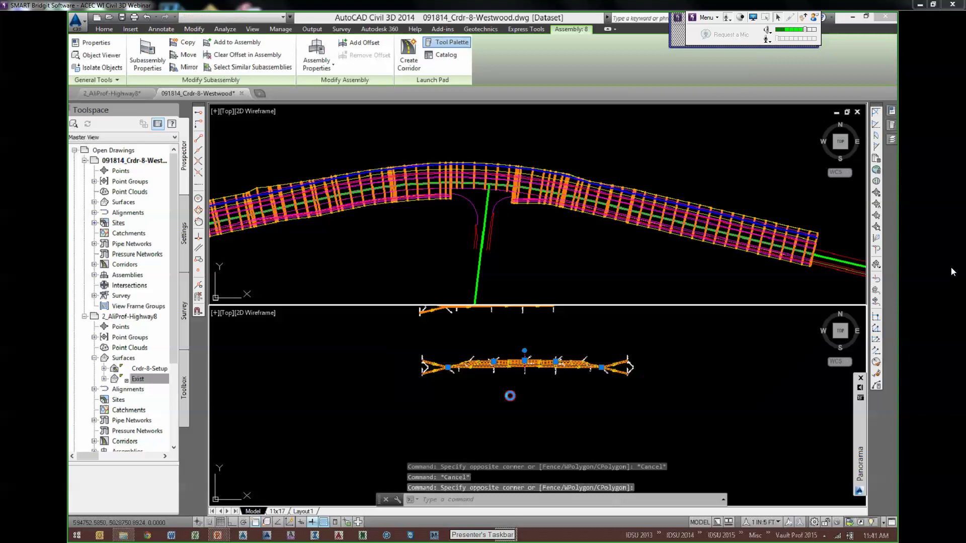
key("ctrl+v")
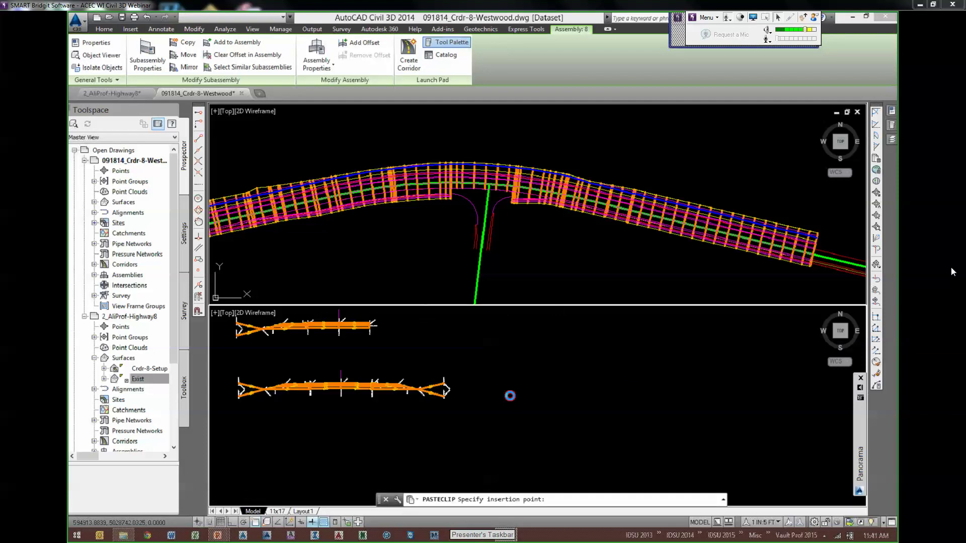
left_click(518, 398)
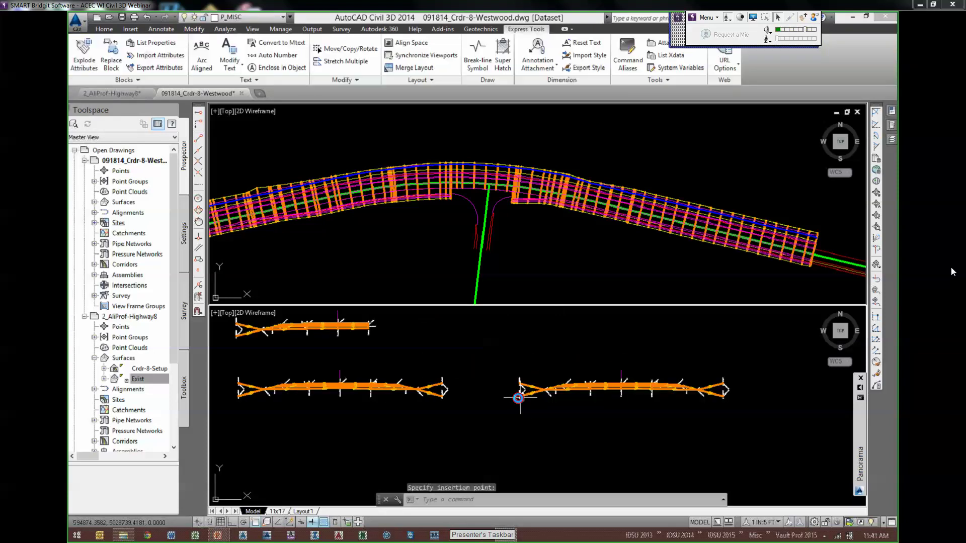
key("Escape")
- Rename the pasted assembly copy as Westwood
scroll(625, 371, "up", 5)
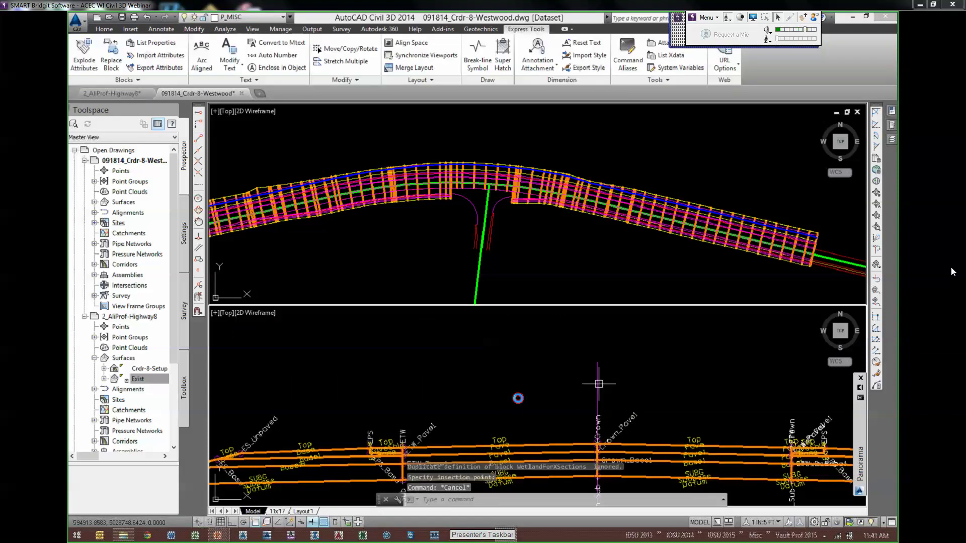
left_click(598, 383)
scroll(552, 373, "down", 1)
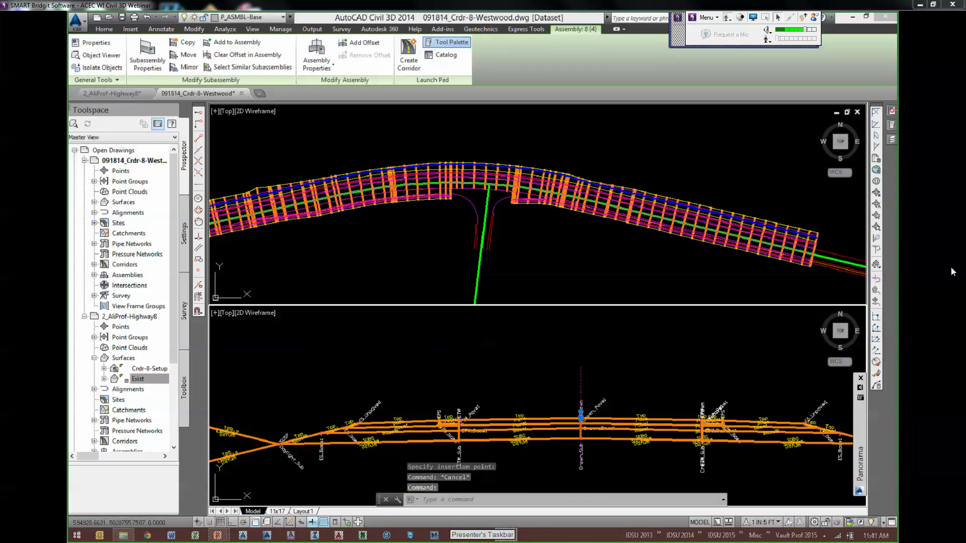
mouse_move(892, 111)
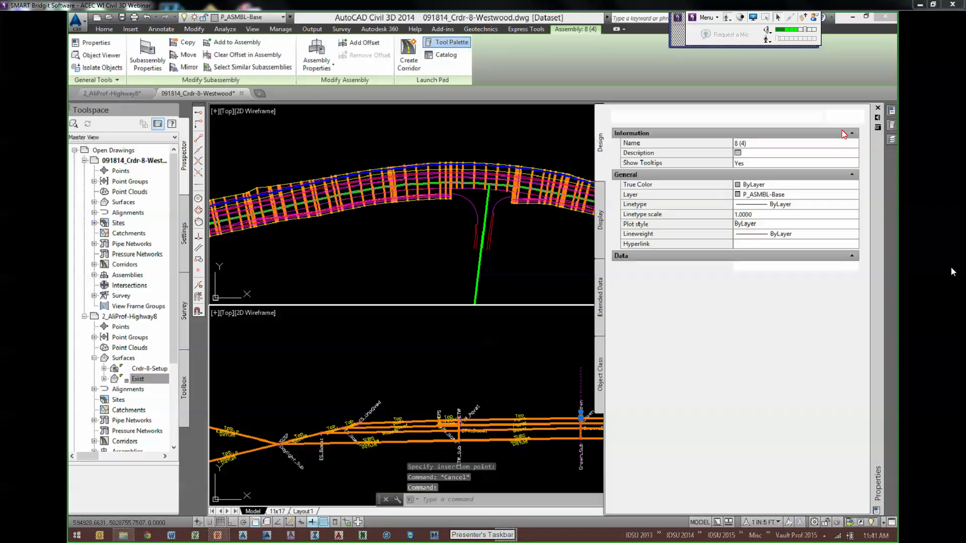
left_click(768, 142)
key("BackSpace")
key("BackSpace")
key("BackSpace")
type("W")
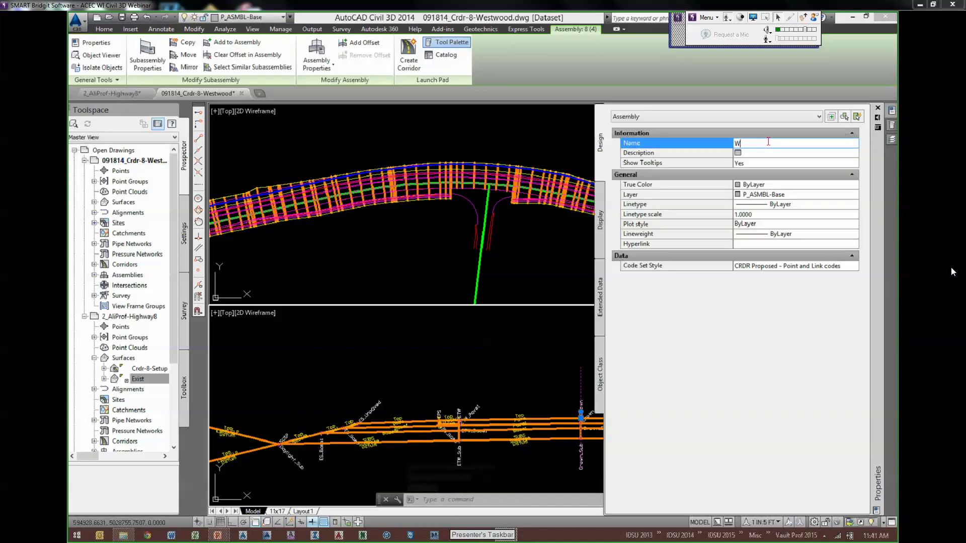
type("estwood")
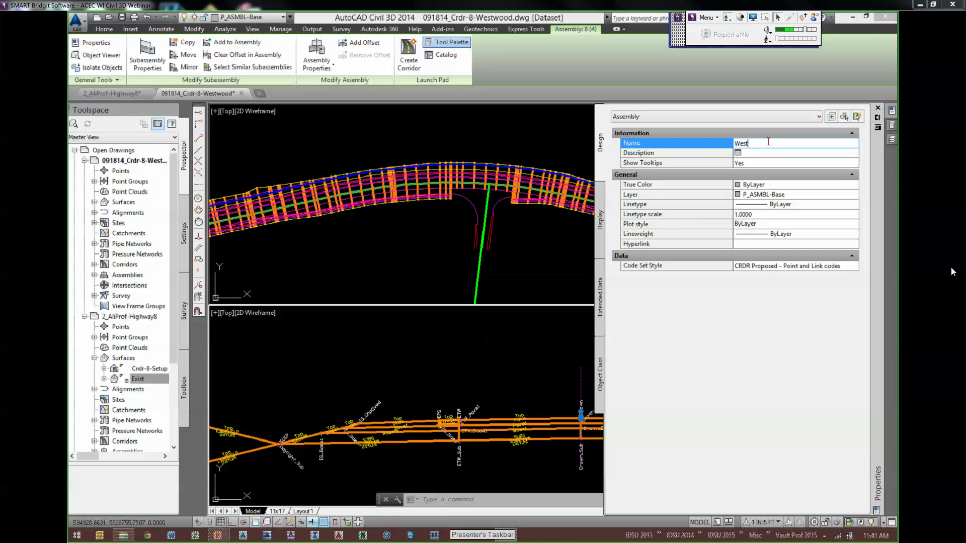
key("Return")
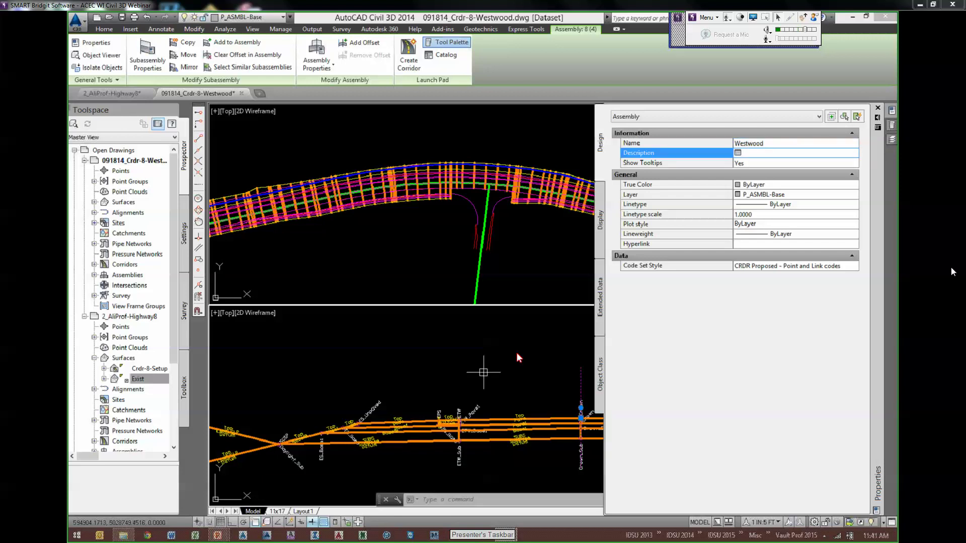
key("Escape")
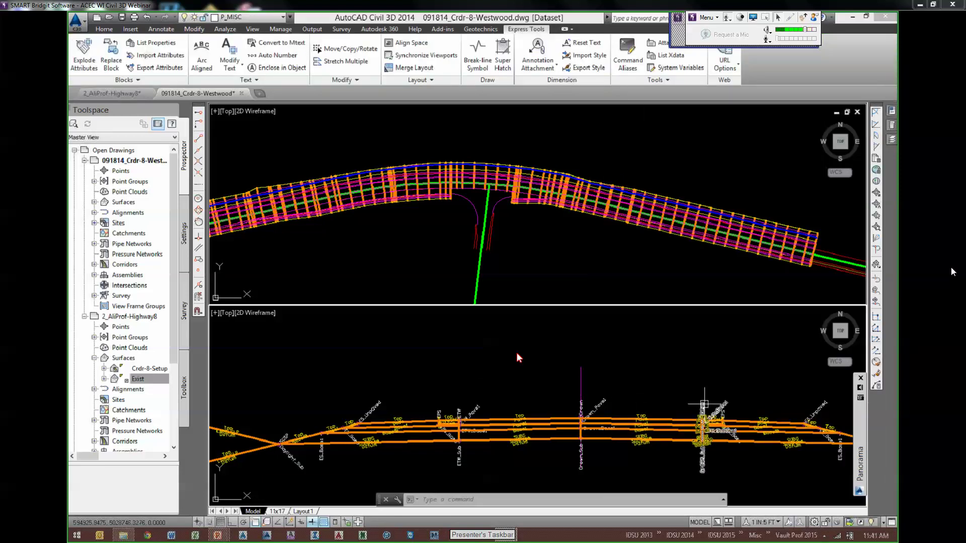
- Inspect the PRFS-LnGeneric (Right) subassembly at the outer edge of the Westwood assembly's right travel lane
left_click(703, 404)
scroll(699, 410, "up", 6)
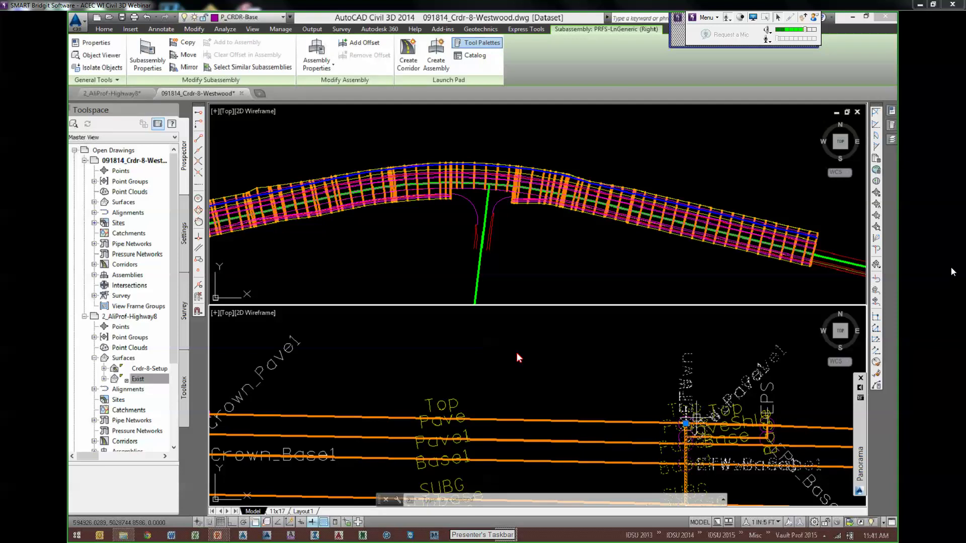
scroll(518, 357, "down", 5)
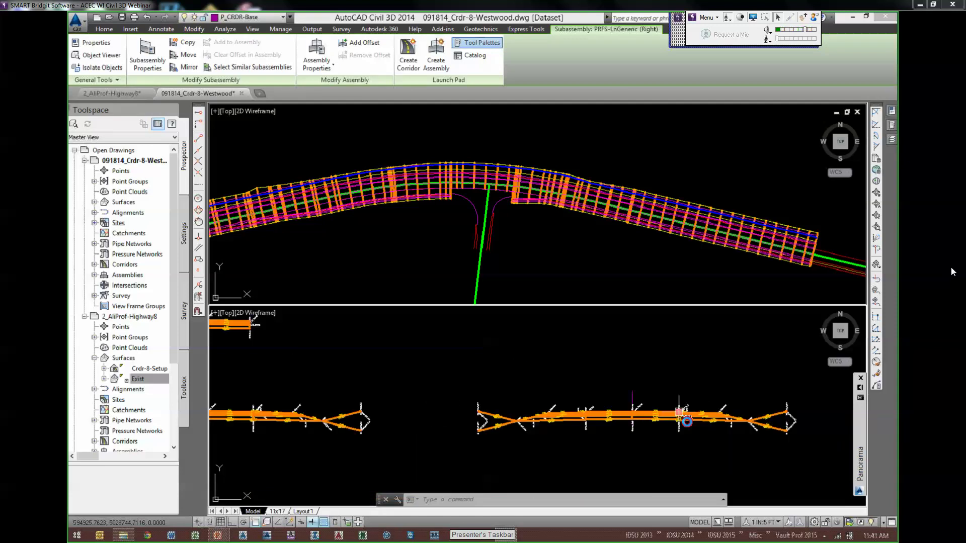
key("Escape")
scroll(687, 421, "up", 2)
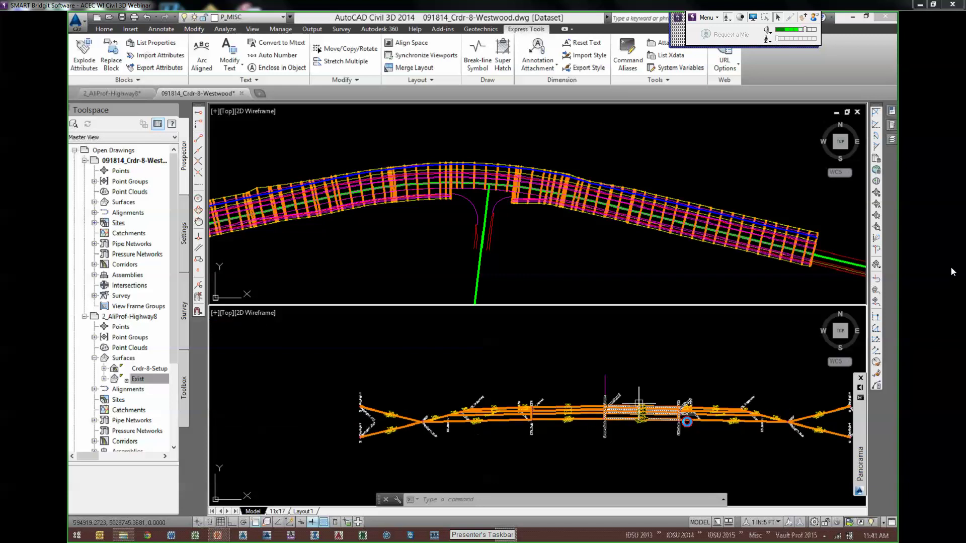
- Add a baseline to the 8-Westwood corridor using the Lcl-WestwoodAve alignment and the proposed Westwood profile
scroll(687, 389, "up", 2)
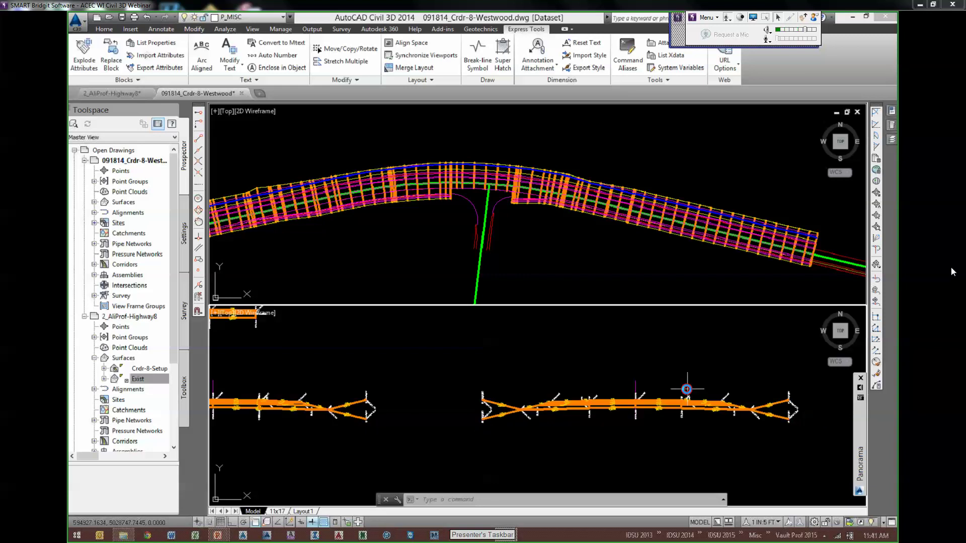
left_click(480, 232)
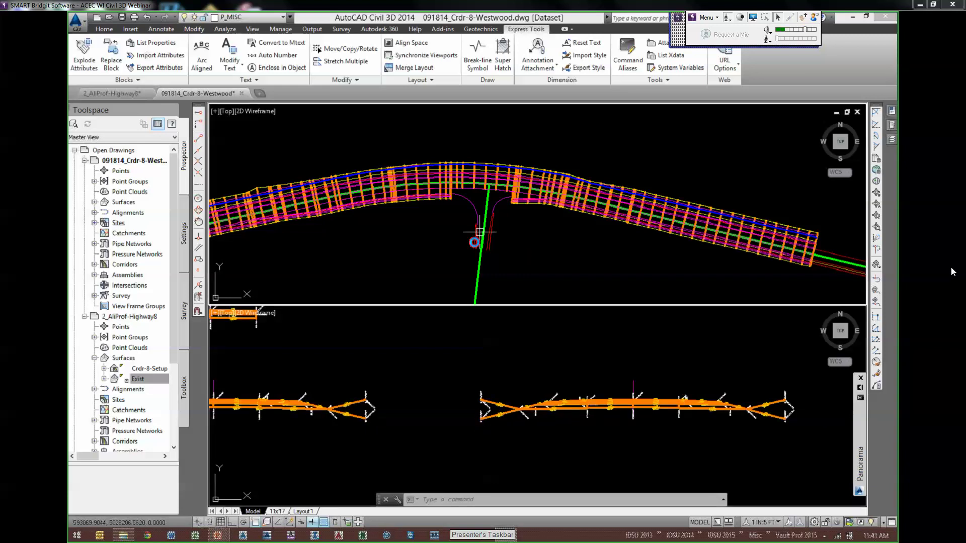
scroll(503, 230, "up", 3)
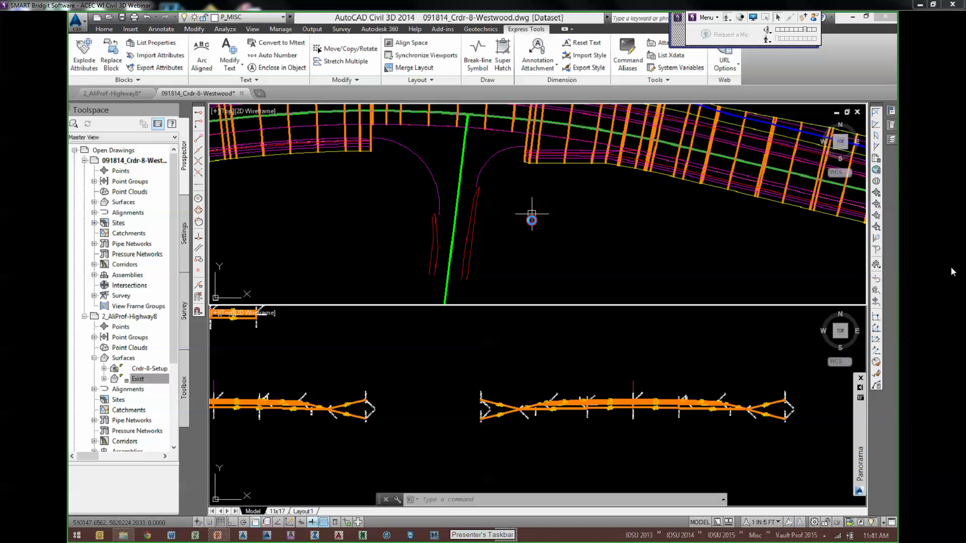
scroll(526, 206, "down", 2)
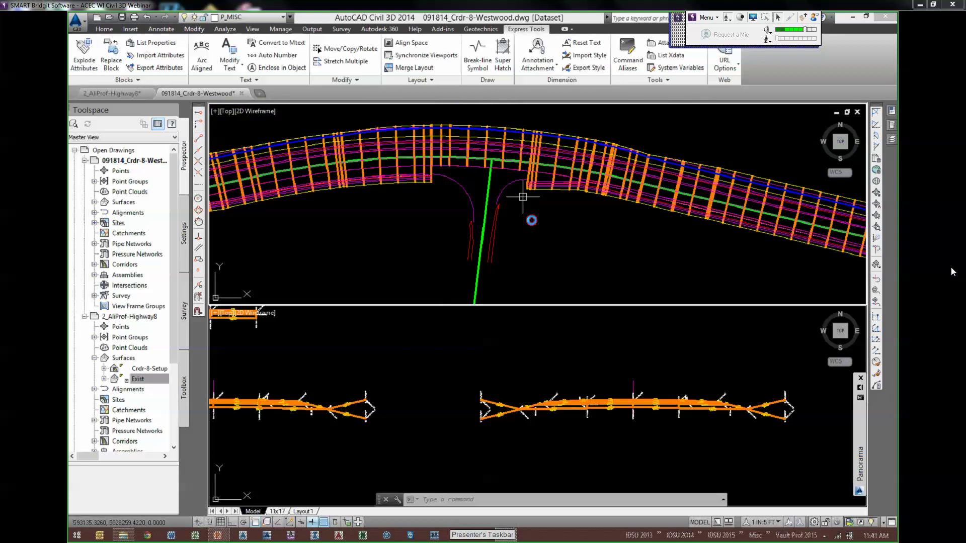
scroll(487, 166, "up", 3)
scroll(487, 166, "down", 1)
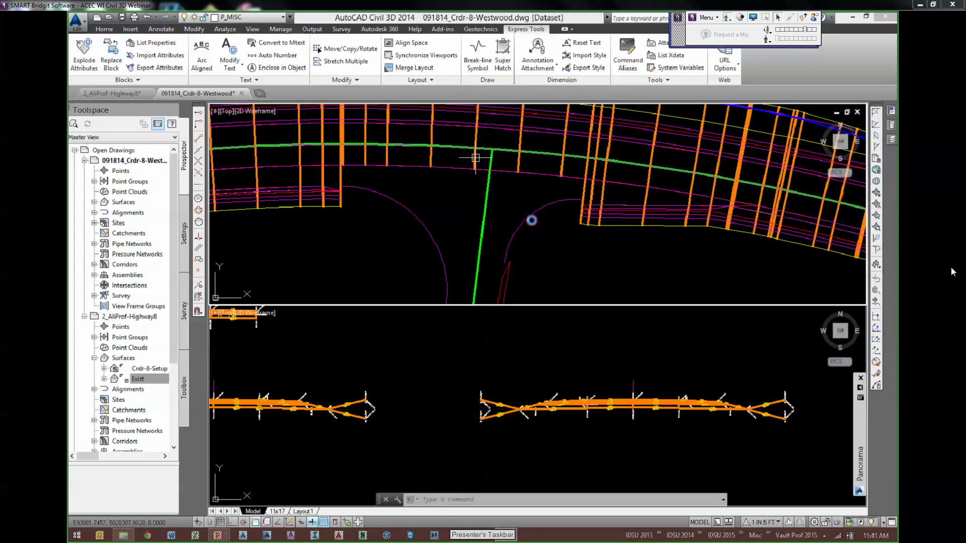
left_click(475, 158)
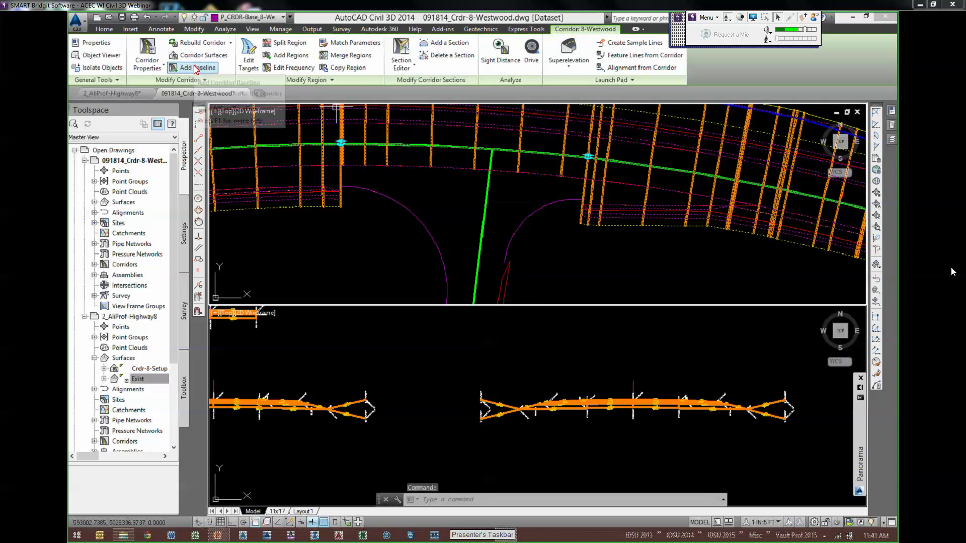
left_click(196, 70)
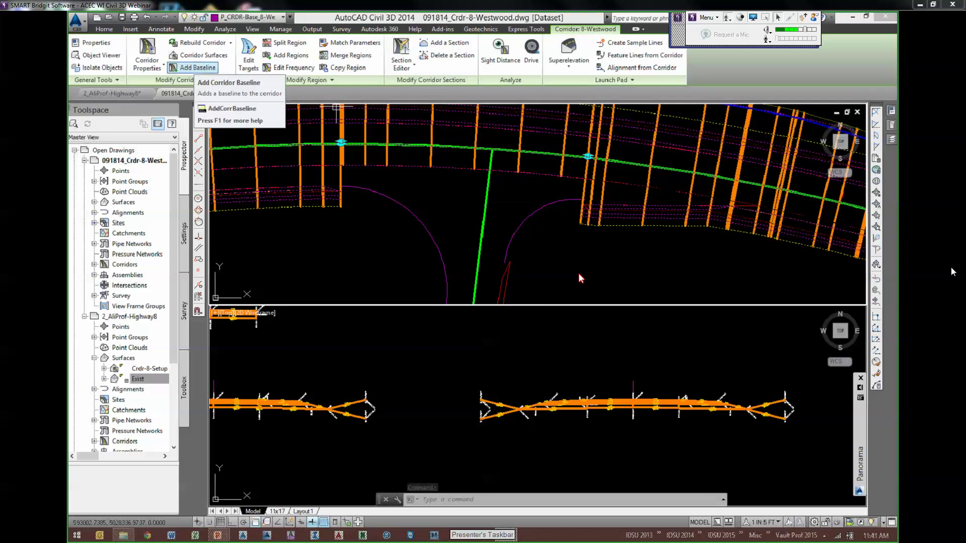
left_click(555, 283)
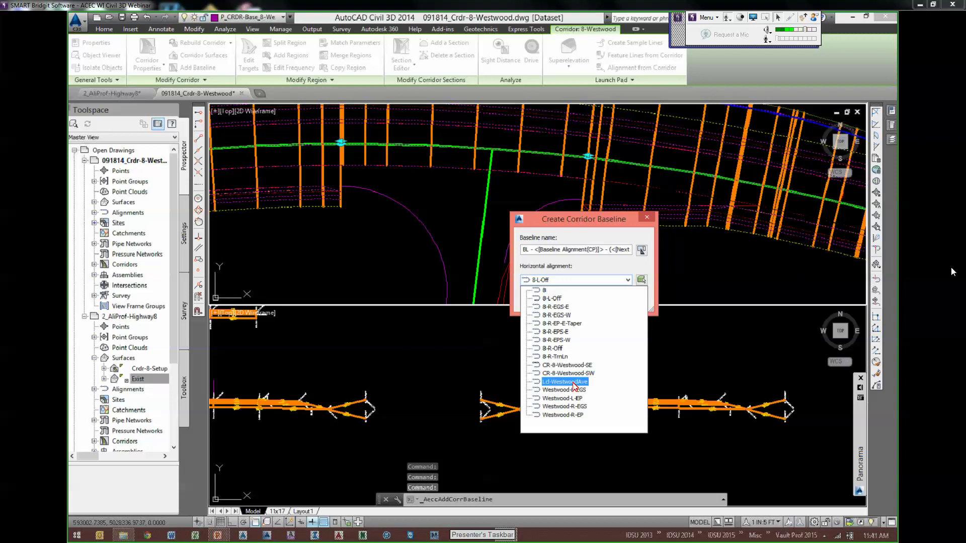
key("Return")
left_click(541, 300)
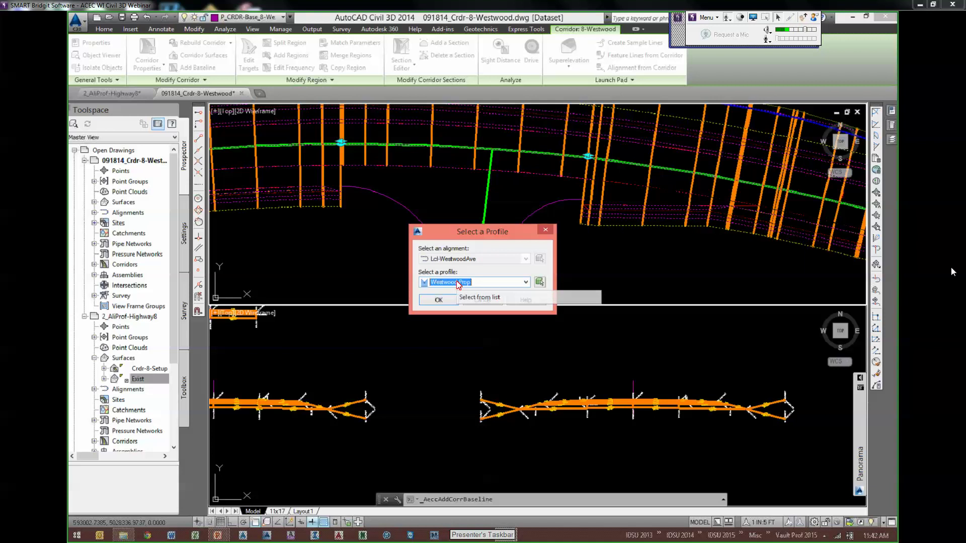
left_click(439, 301)
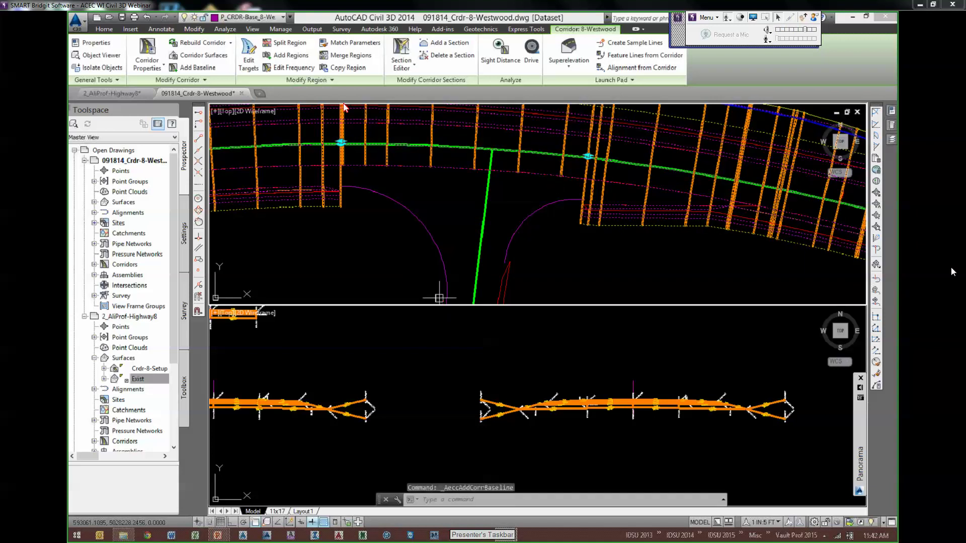
- Begin a new corridor region on the Lcl-WestwoodAve baseline, starting at station 9+55.59 at the south end of the edge lines
scroll(492, 168, "up", 2)
scroll(508, 194, "up", 1)
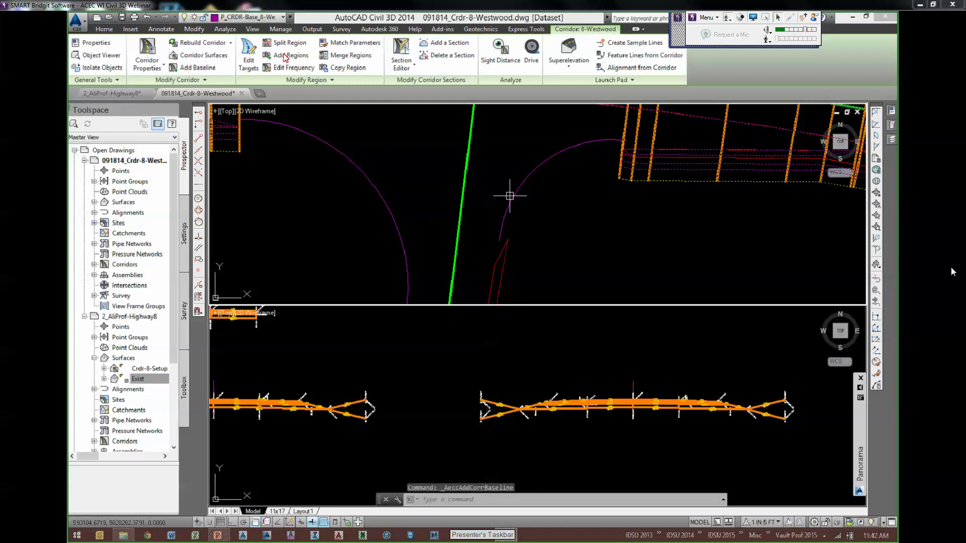
left_click(472, 215)
scroll(443, 130, "down", 1)
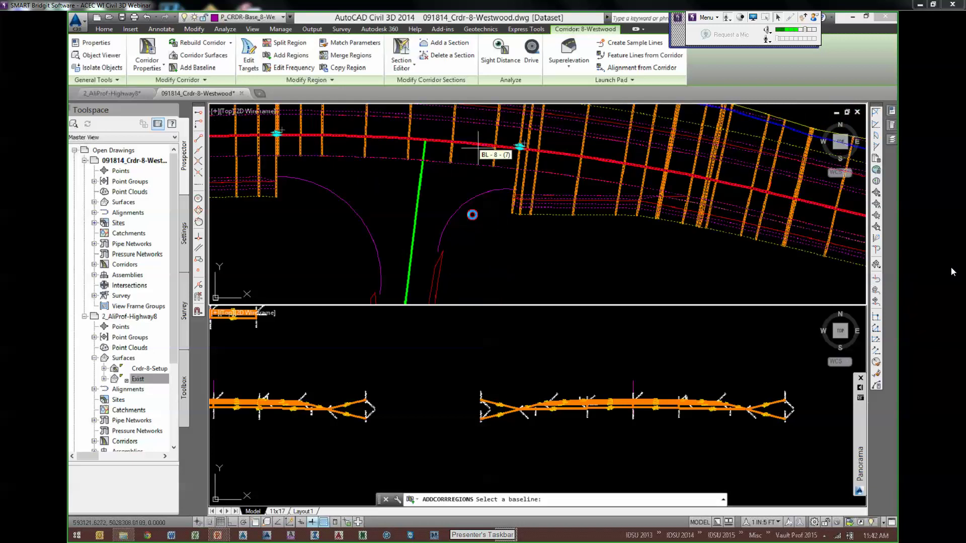
left_click(419, 193)
scroll(453, 206, "down", 3)
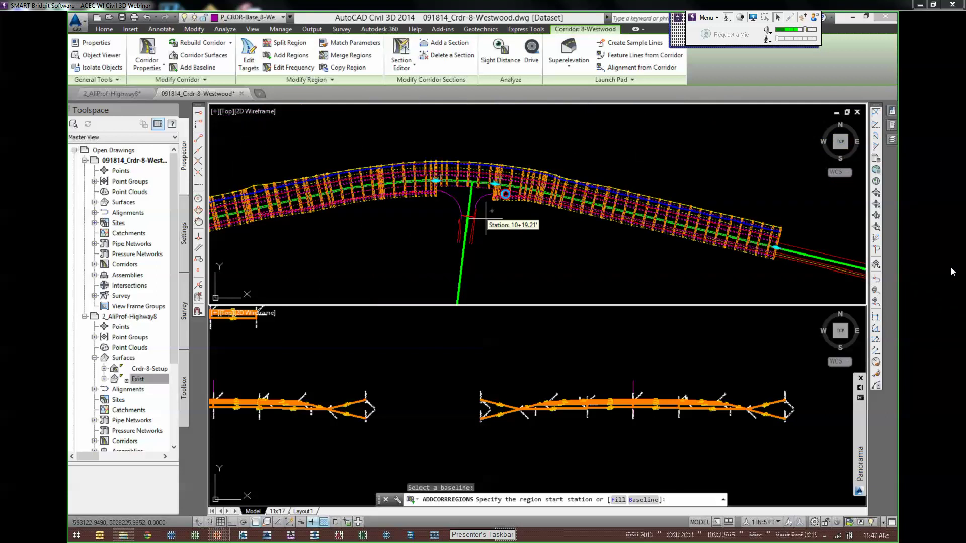
scroll(486, 217, "up", 5)
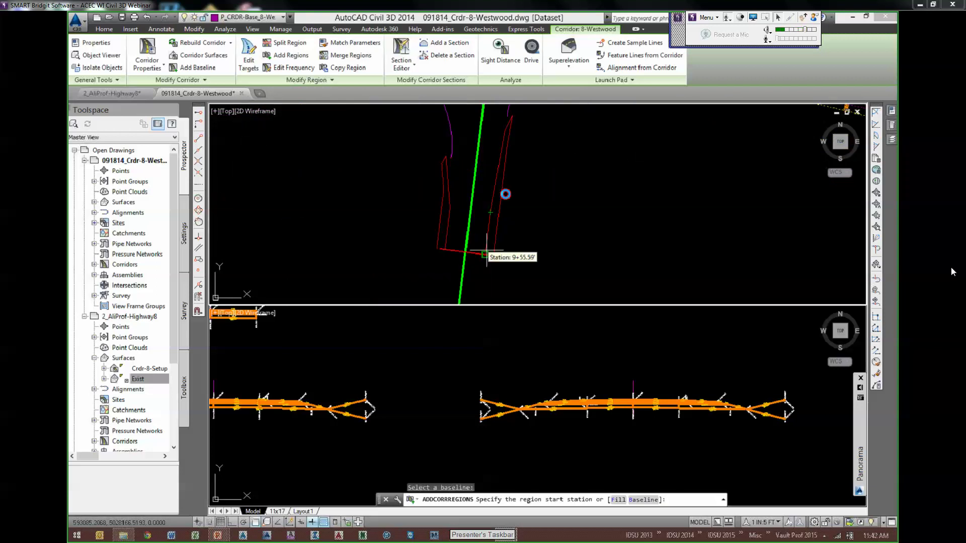
left_click(486, 254)
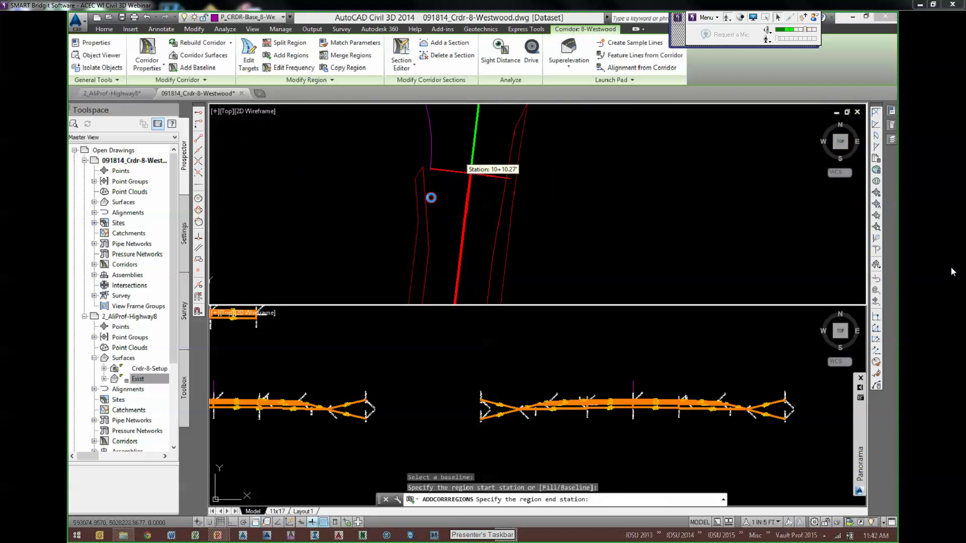
- End the region at station 10+10.59, at the north endpoint of the left edge line, and assign the Westwood assembly
scroll(431, 197, "down", 3)
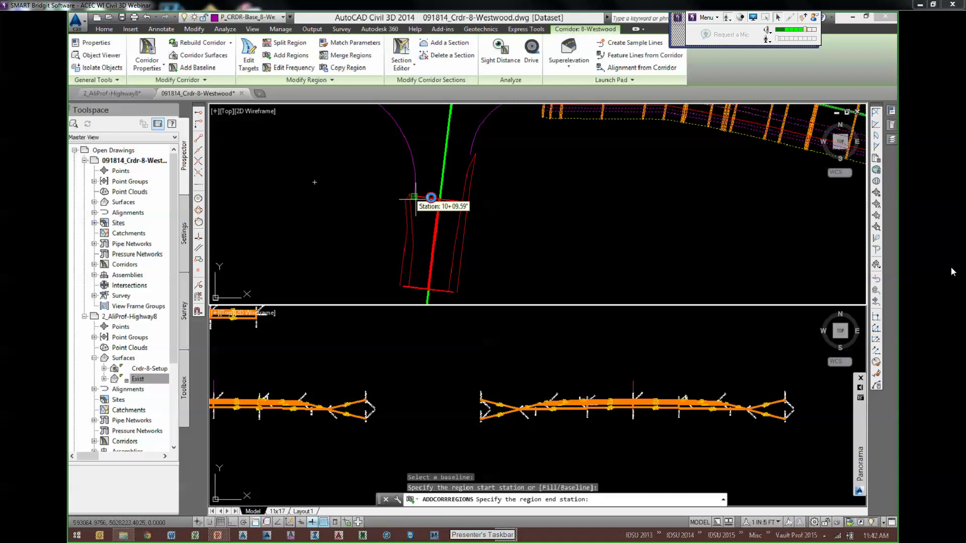
scroll(431, 198, "up", 3)
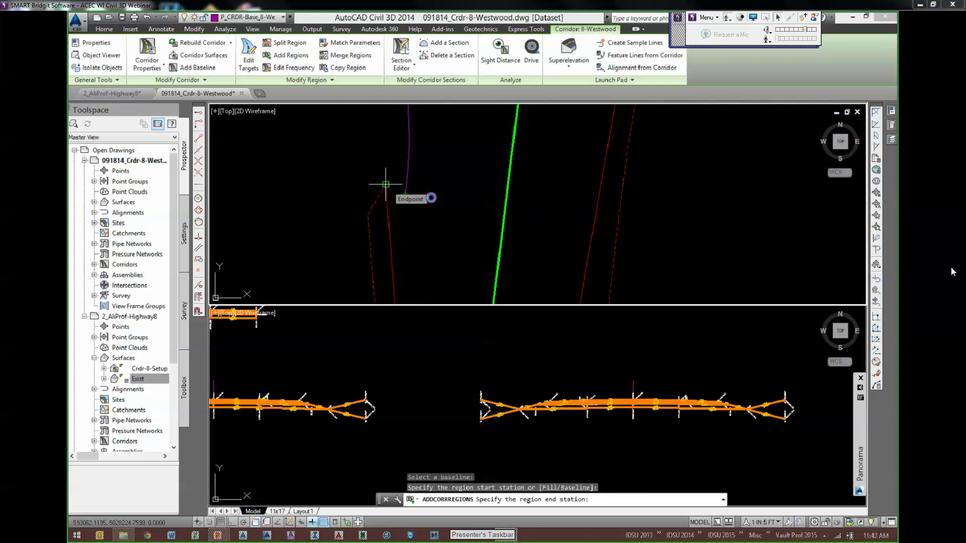
left_click(385, 184)
left_click(566, 281)
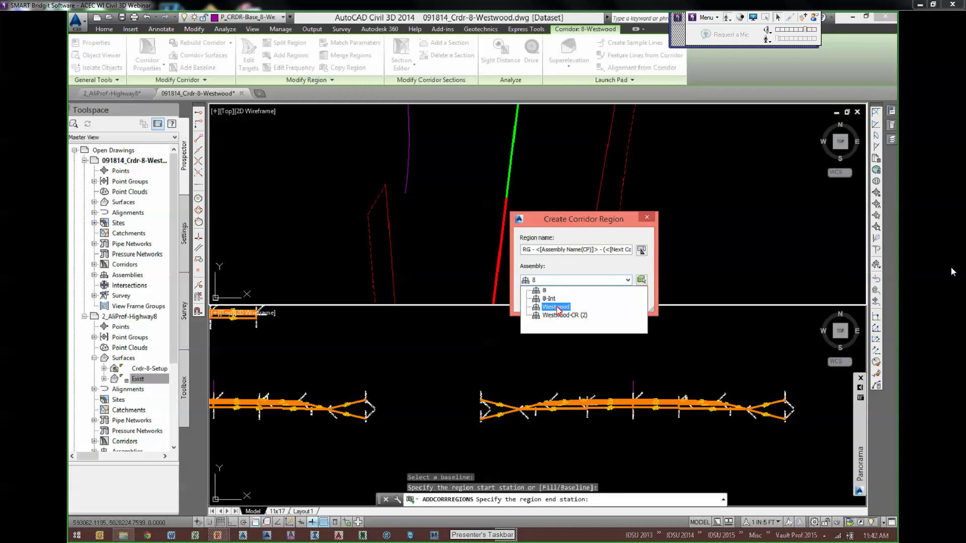
left_click(537, 305)
left_click(539, 300)
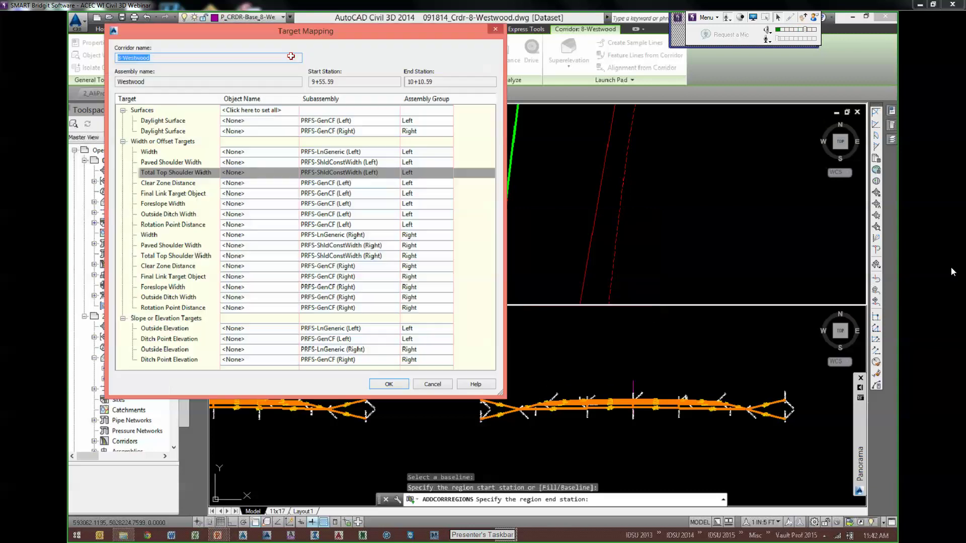
- Move the target mapping dialog clear of the drawing and set all daylight surface targets to Exist
left_click_drag(308, 36, 694, 196)
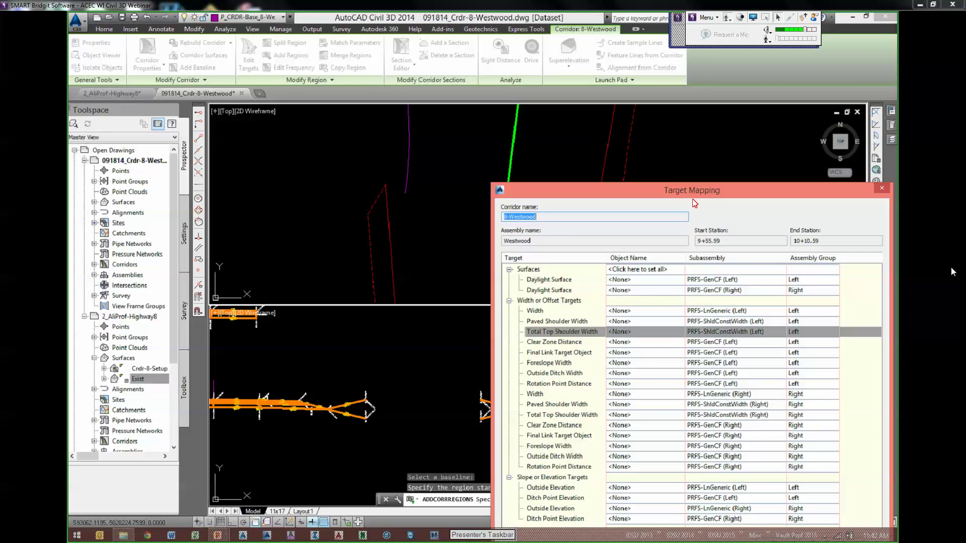
left_click_drag(676, 74, 675, 68)
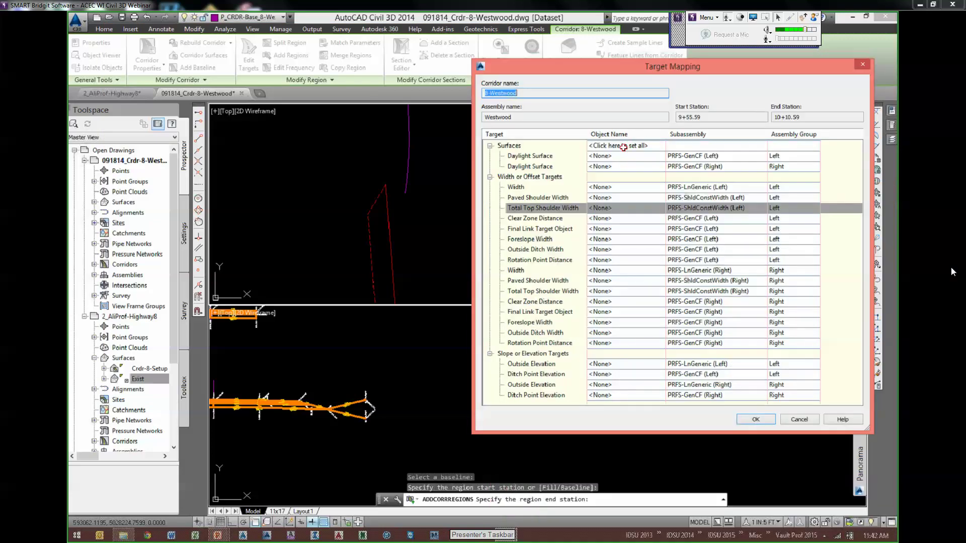
left_click(619, 145)
left_click(393, 211)
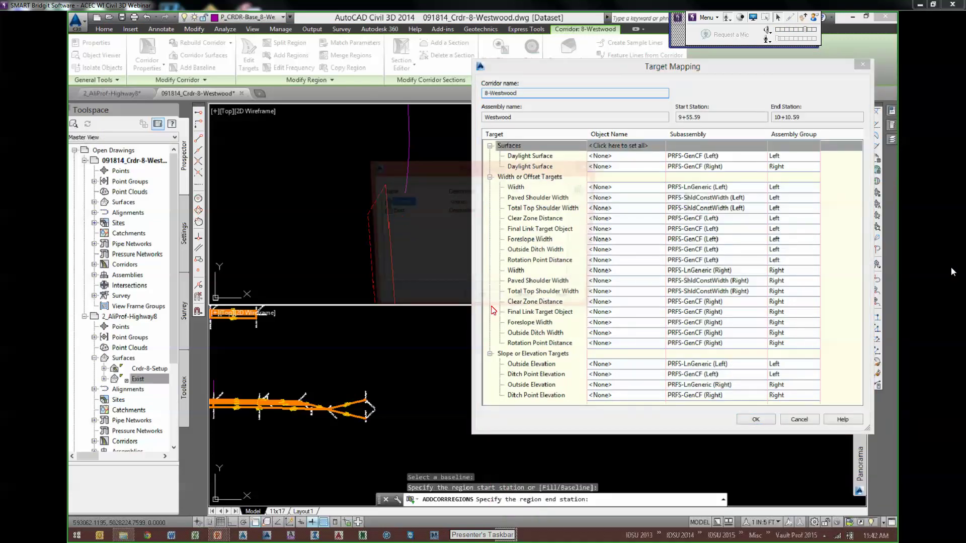
left_click(482, 302)
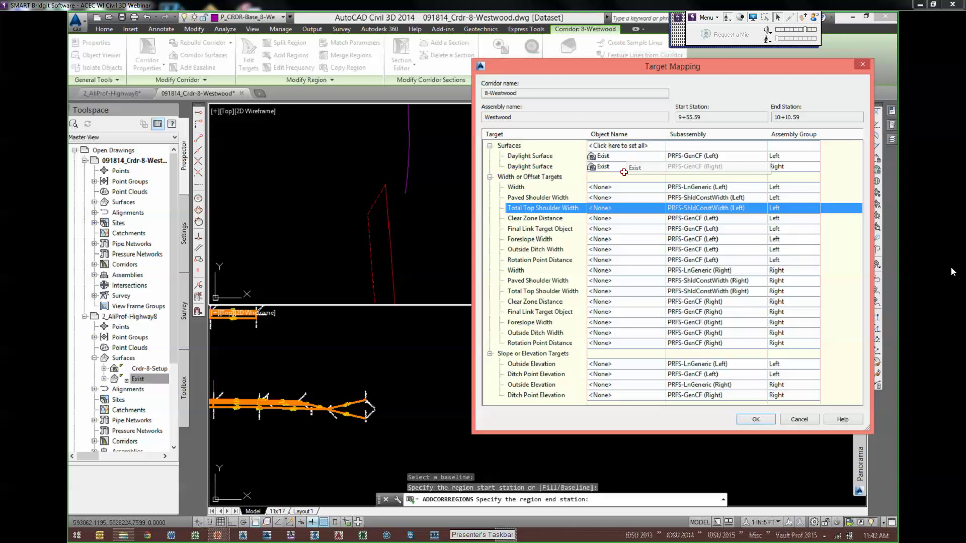
- Target the PRFS-LnGeneric (Left) Width to the Westwood-L-EP alignment picked in the drawing
left_click(606, 189)
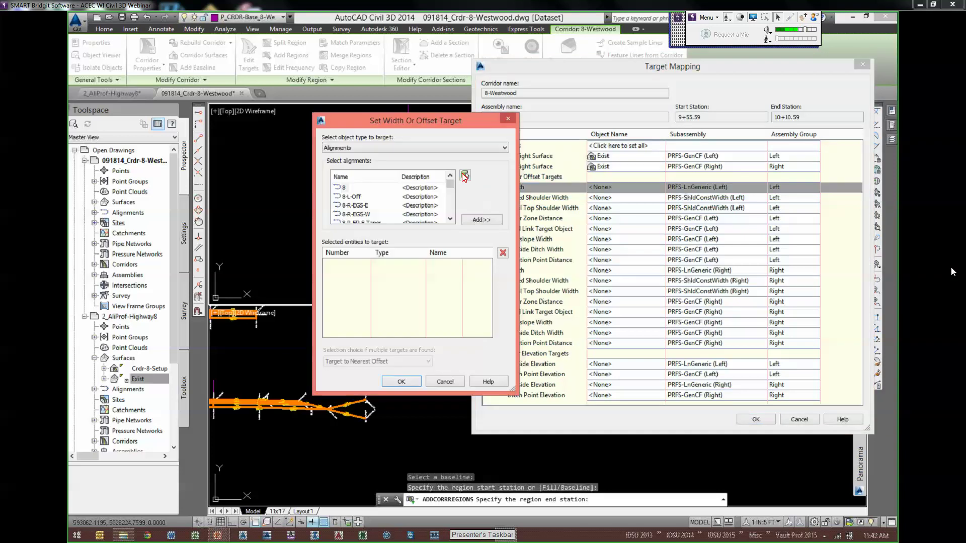
left_click(464, 176)
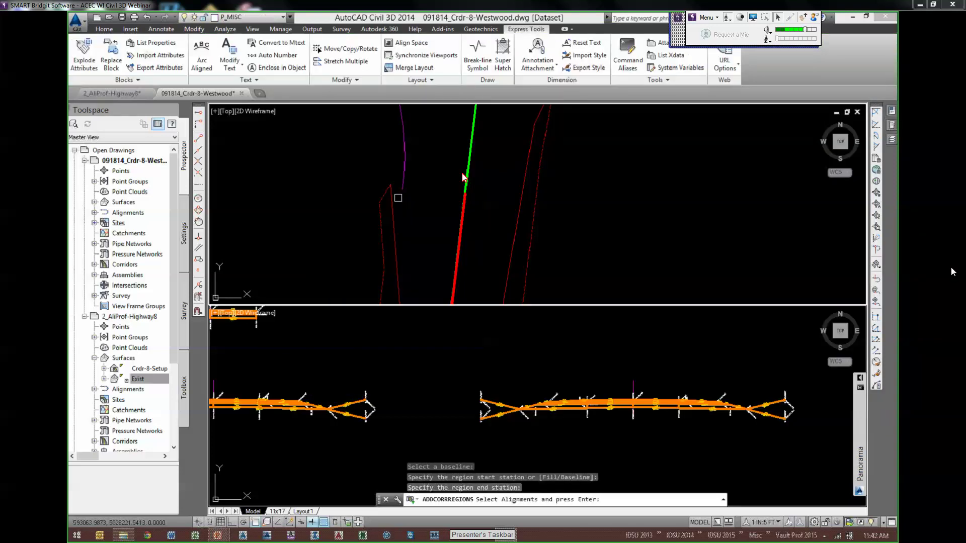
left_click(398, 198)
scroll(429, 246, "down", 2)
middle_click_drag(428, 246, 427, 155)
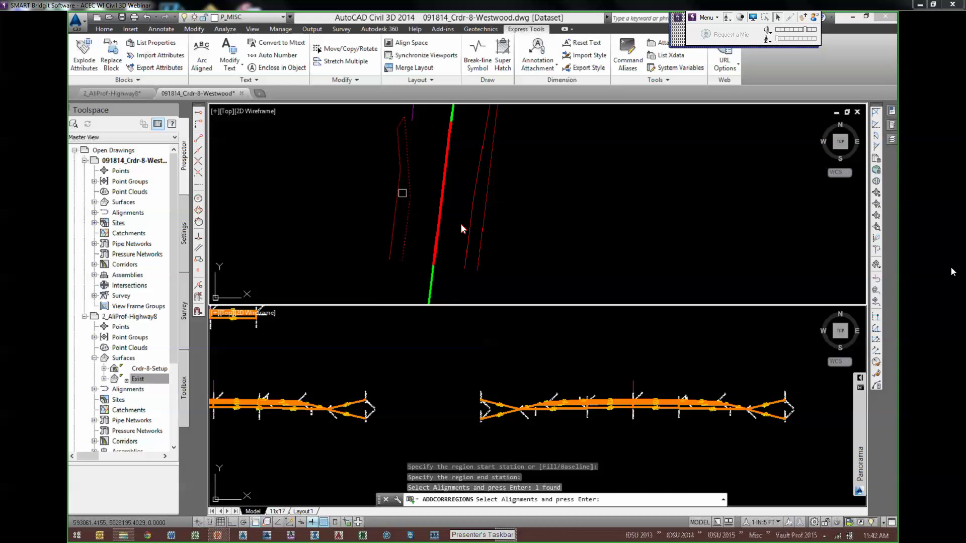
key("Return")
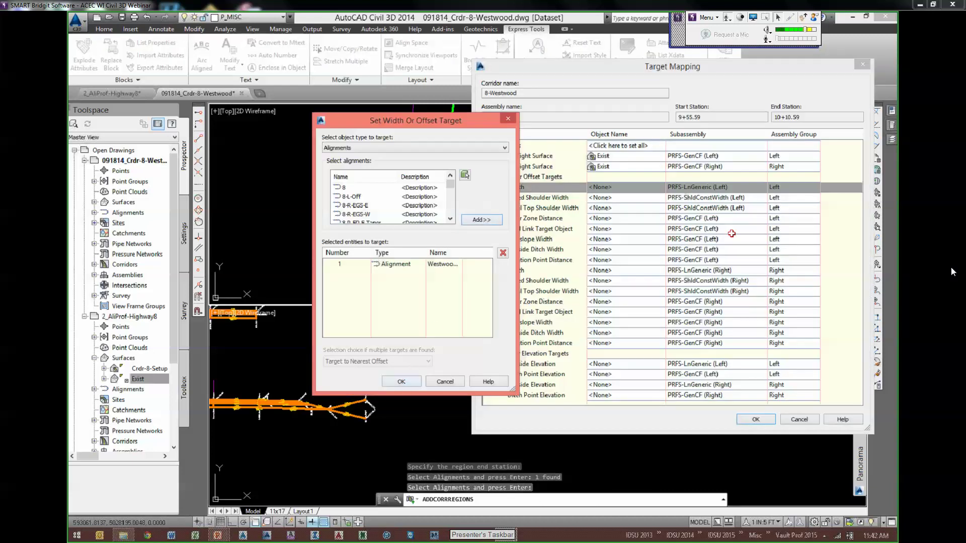
key("Return")
- Target the PRFS-LnGeneric (Right) Width to the Westwood-R-EP alignment picked in the drawing
left_click(748, 276)
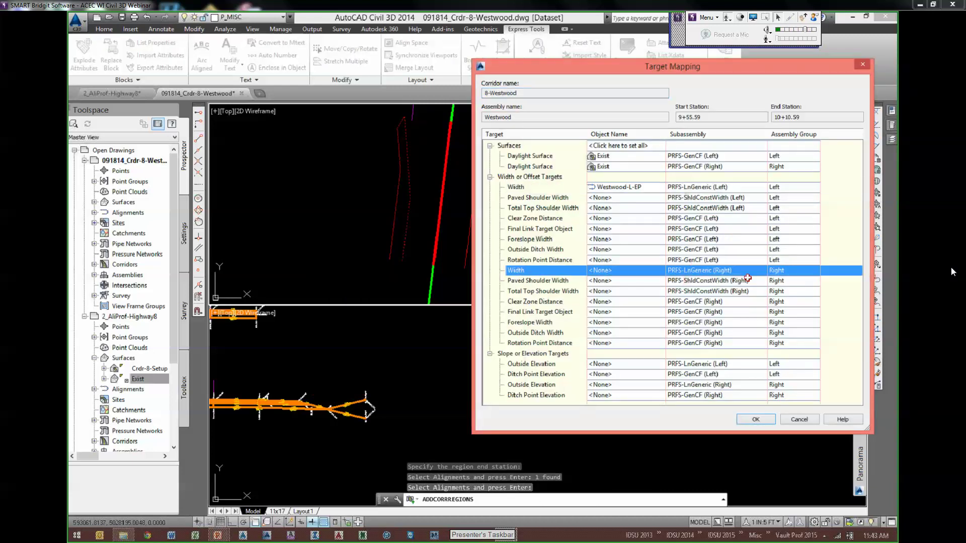
left_click(601, 271)
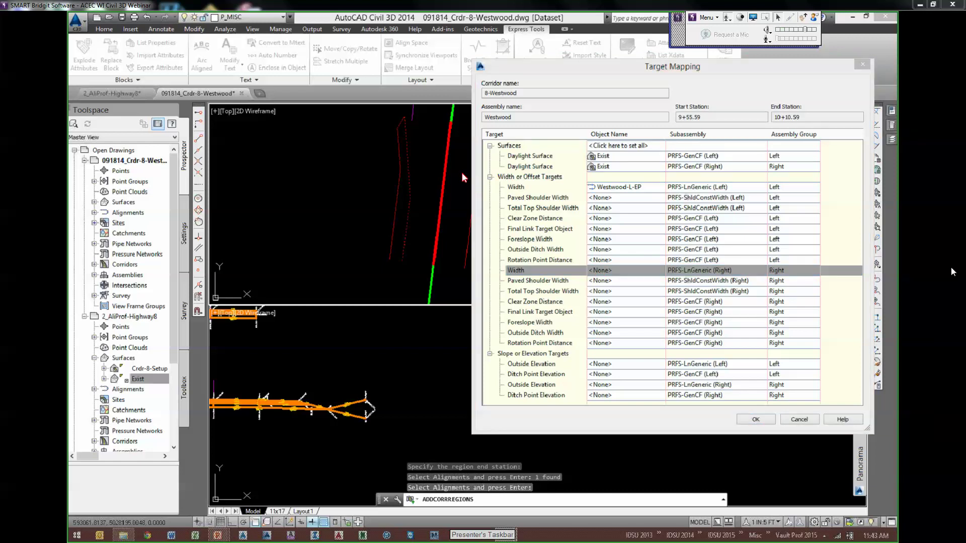
left_click(473, 190)
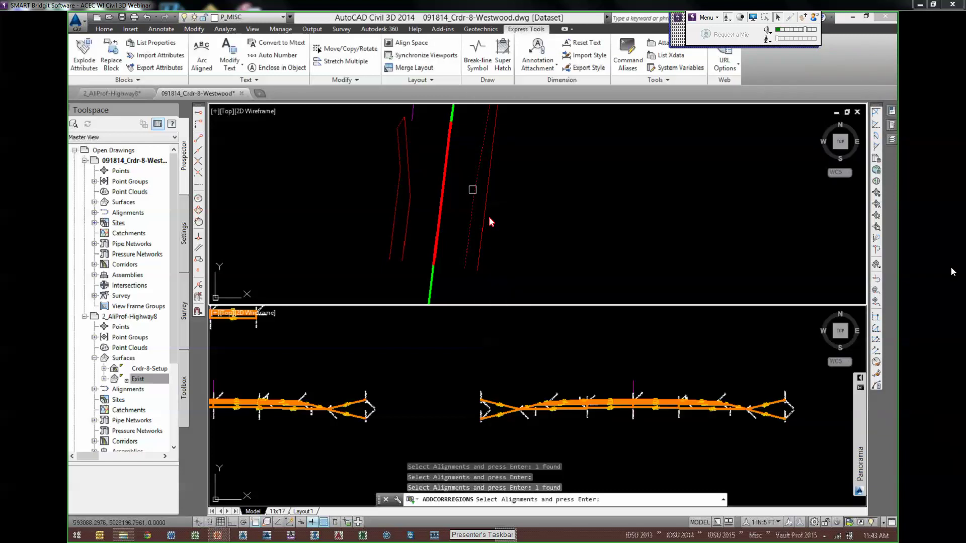
key("Return")
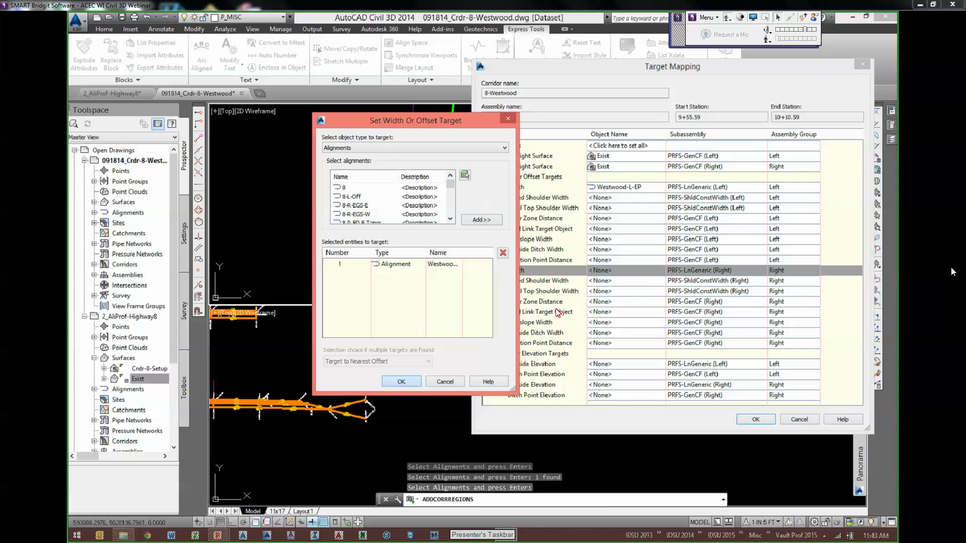
key("Return")
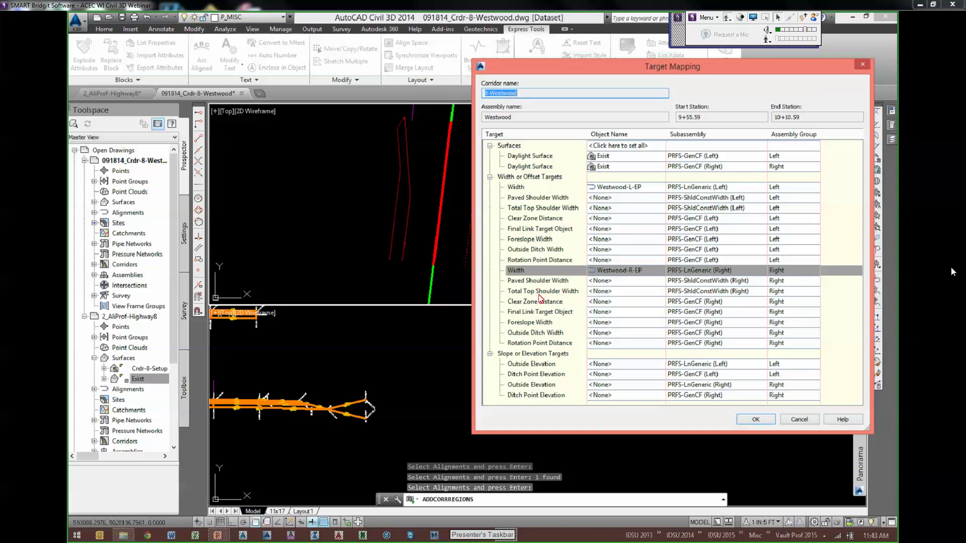
- Target the right PRFS-ShldConstWidth Total Top Shoulder Width to the Westwood-R-EGS alignment picked in the drawing
left_click(538, 292)
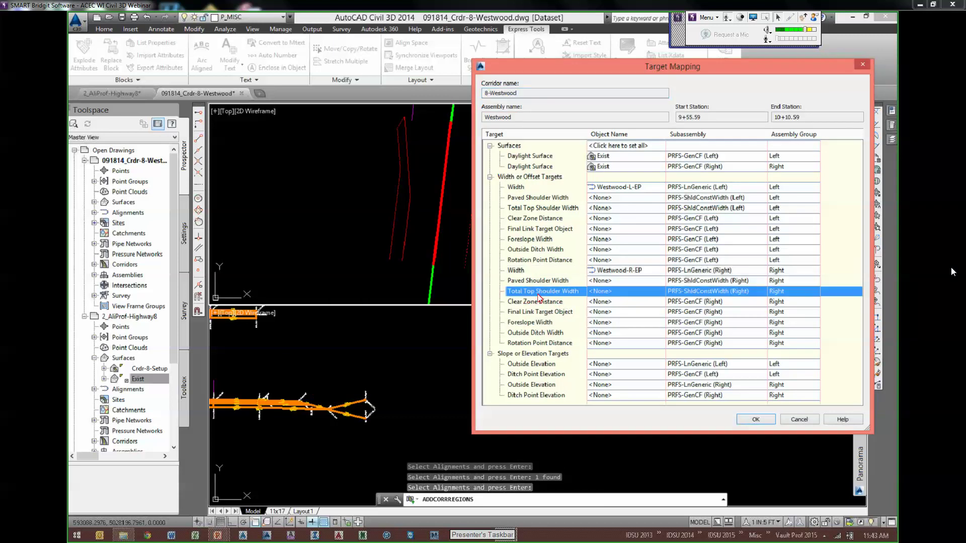
left_click(628, 292)
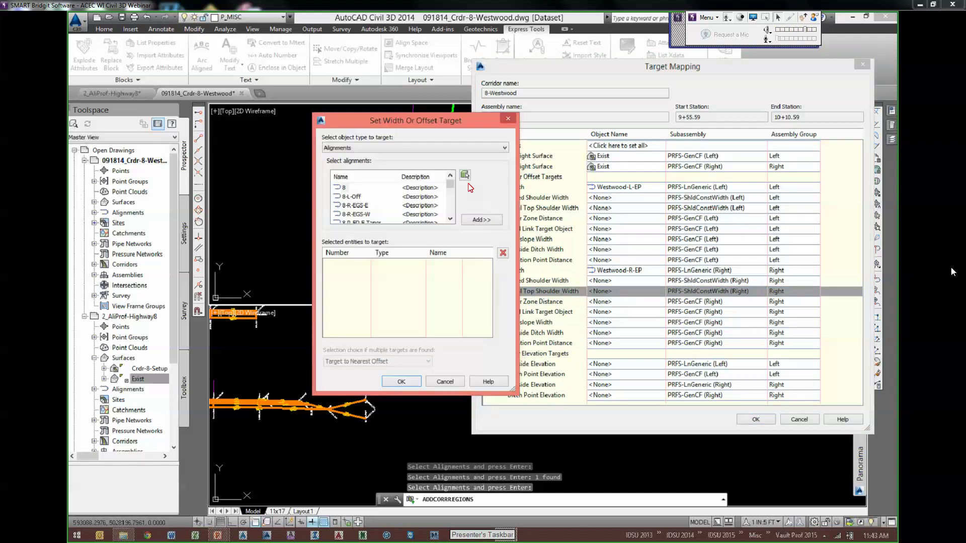
left_click(465, 176)
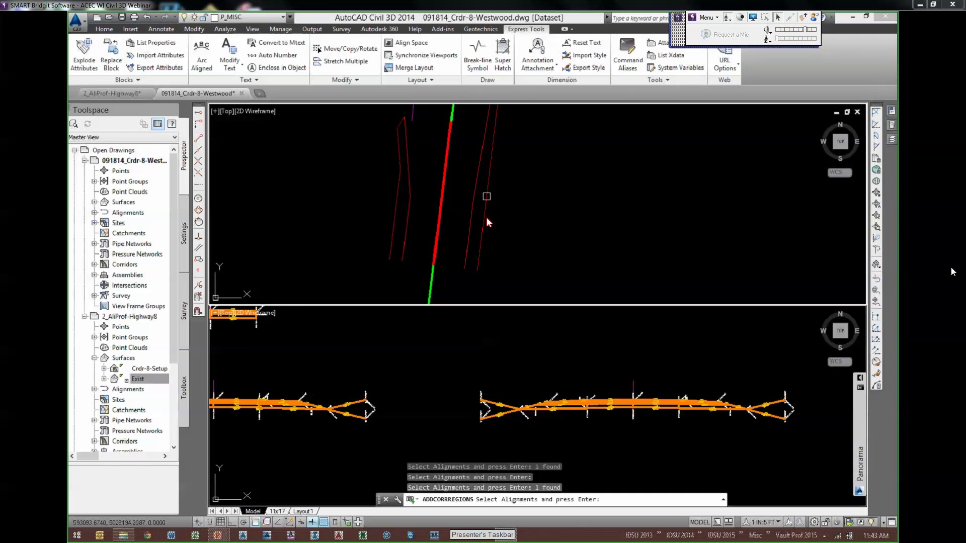
key("Return")
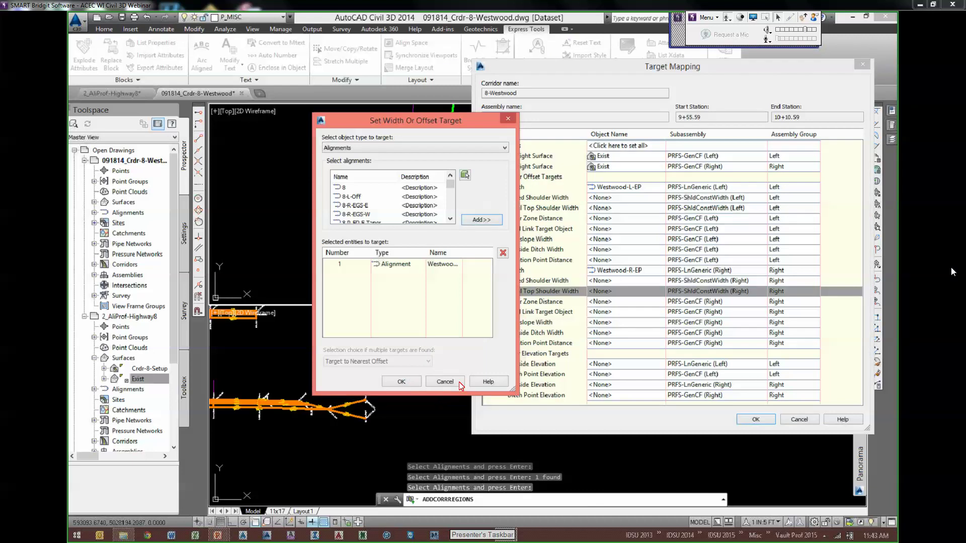
key("Return")
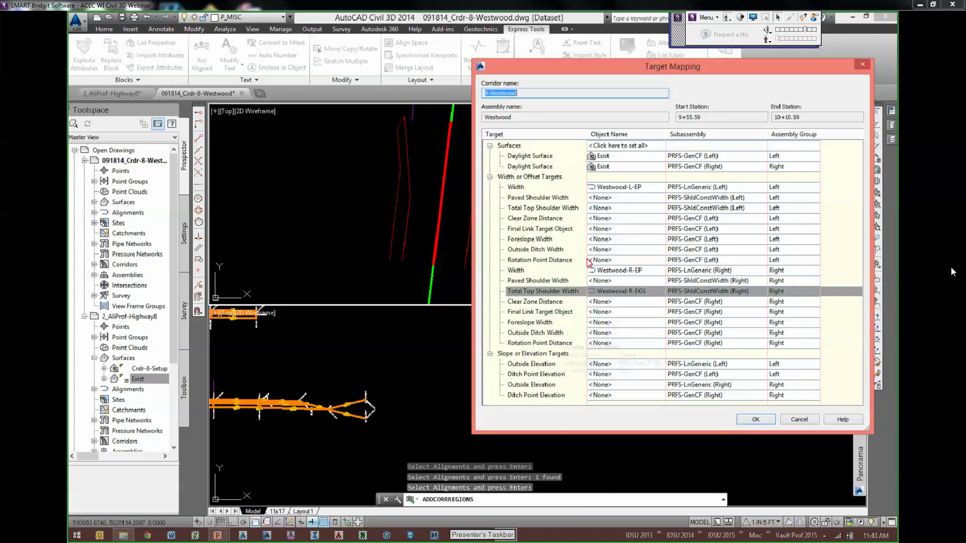
- Target the left PRFS-ShldConstWidth Total Top Shoulder Width to the Westwood-L-EGS alignment picked in the drawing
left_click(611, 209)
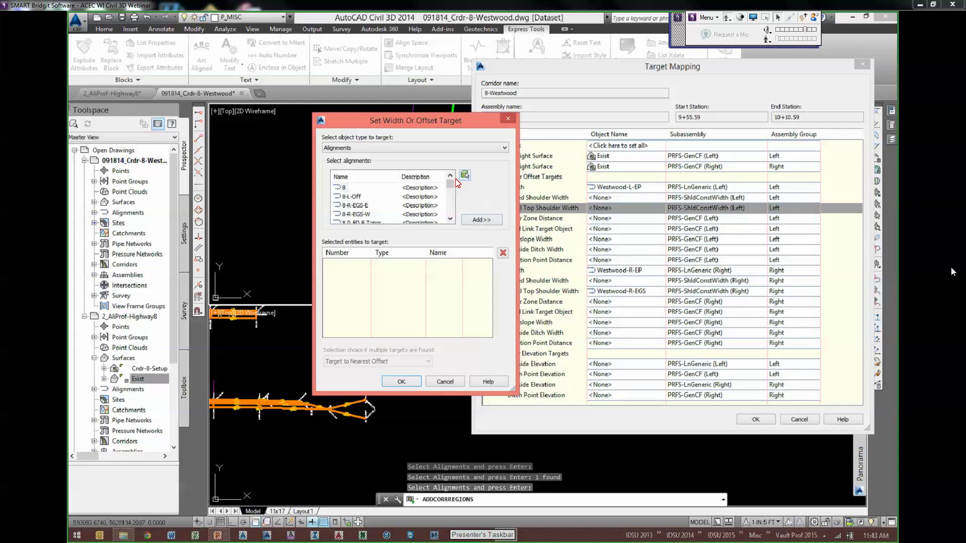
left_click(463, 175)
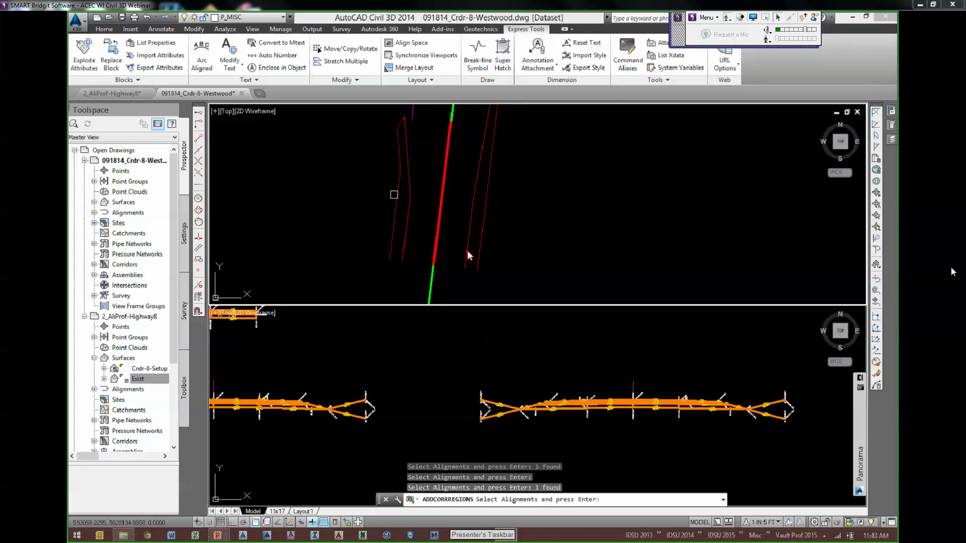
key("Return")
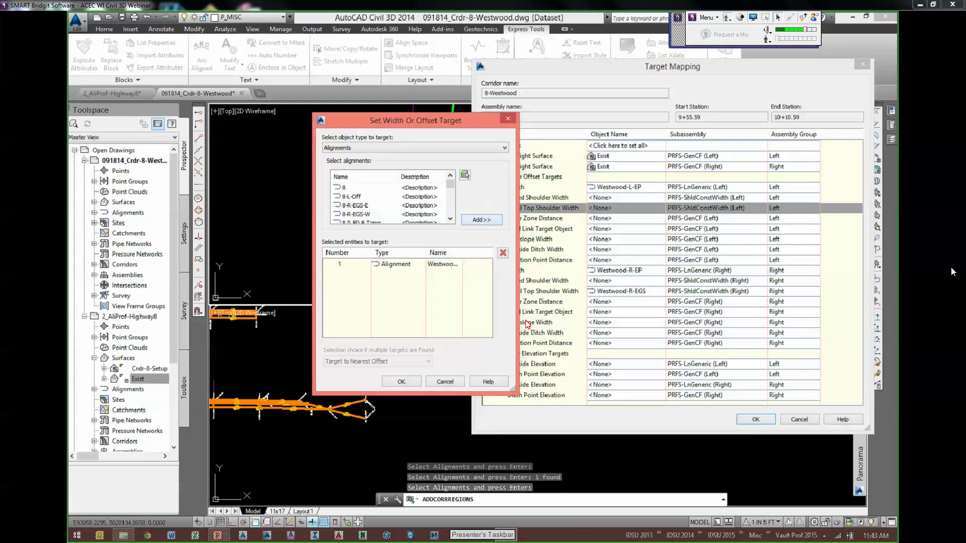
left_click(402, 383)
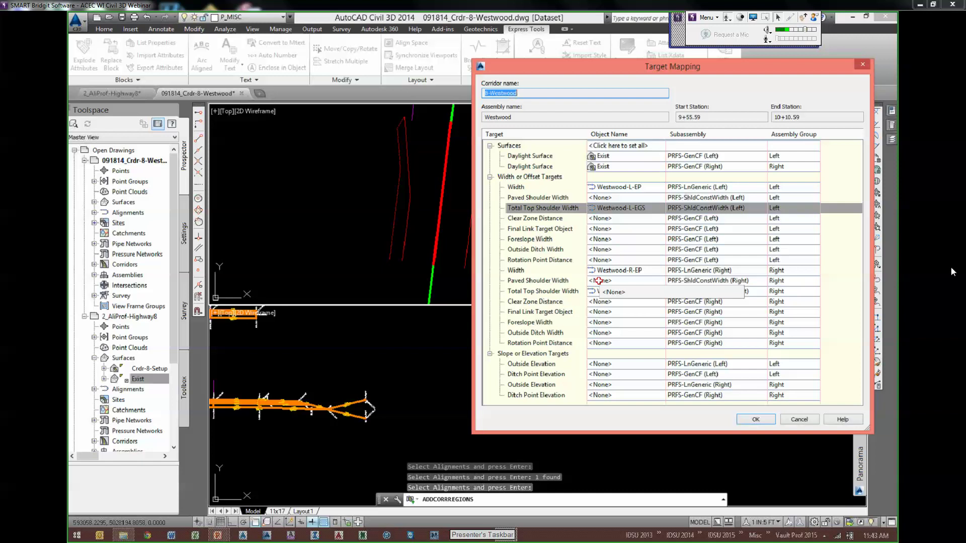
- Accept the target mapping to build the Westwood region, end the add-regions command and regenerate the whole model
left_click_drag(669, 71, 648, 51)
left_click(730, 401)
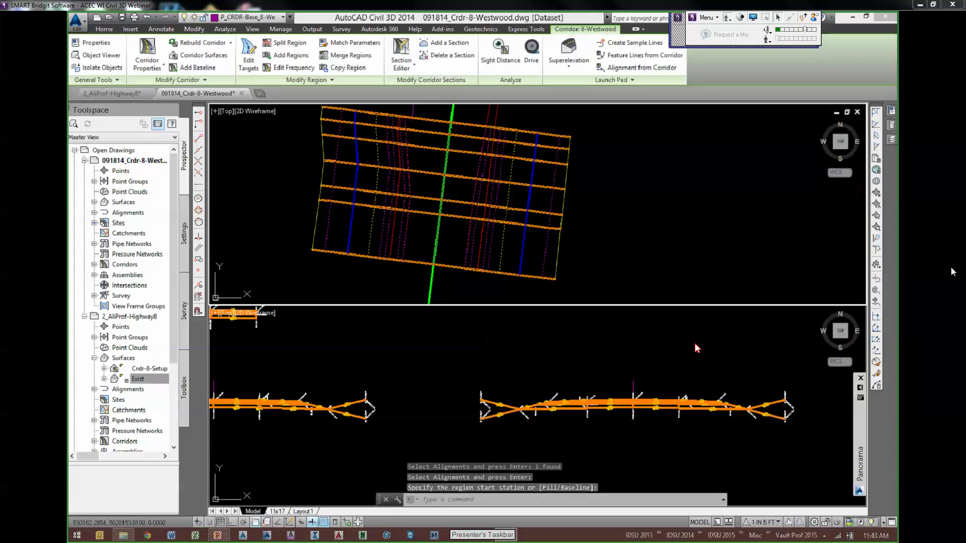
key("Escape")
key("Escape")
key("Escape")
middle_click_drag(596, 190, 625, 228)
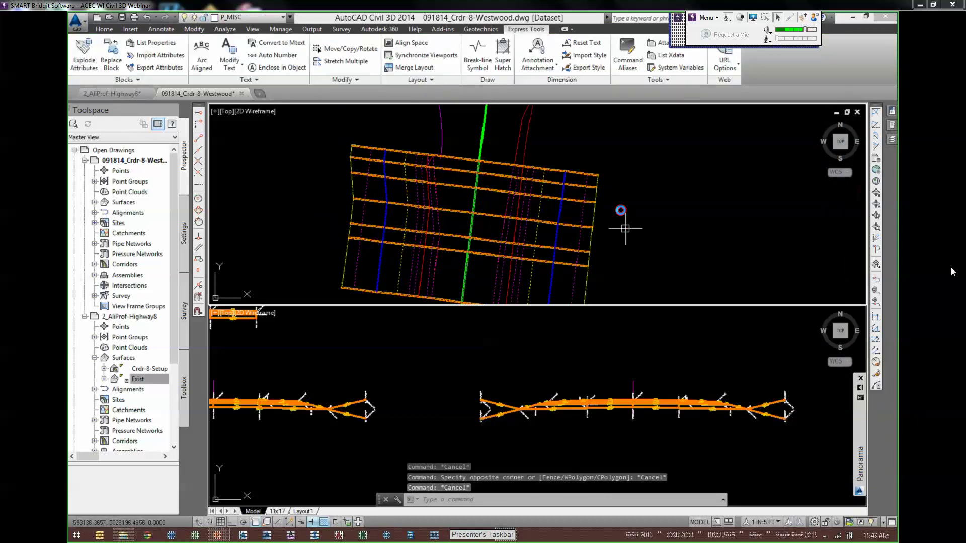
type("rea")
key("Return")
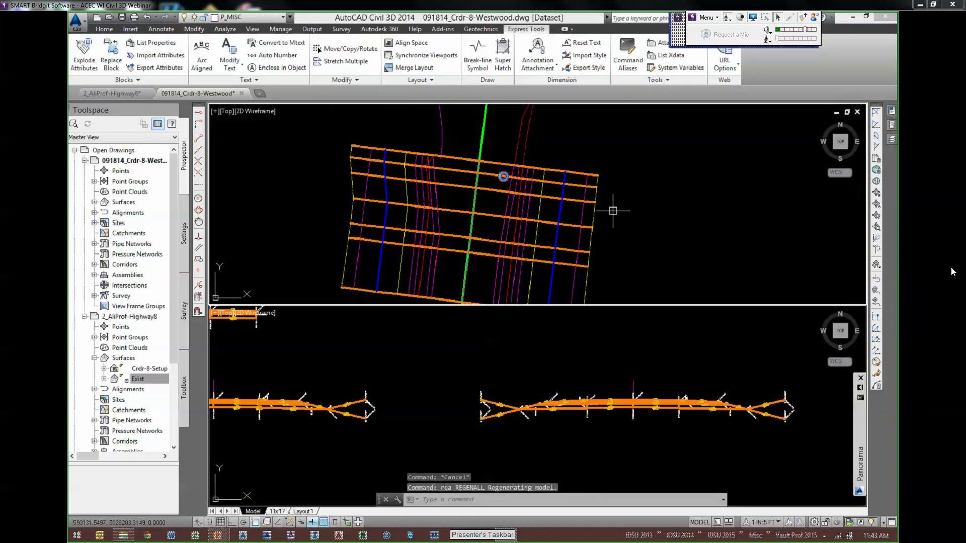
- Examine the edge-of-pavement and paved shoulder feature lines on the west side of the Westwood region's north end
scroll(502, 176, "up", 4)
key("Escape")
key("Escape")
scroll(451, 176, "down", 1)
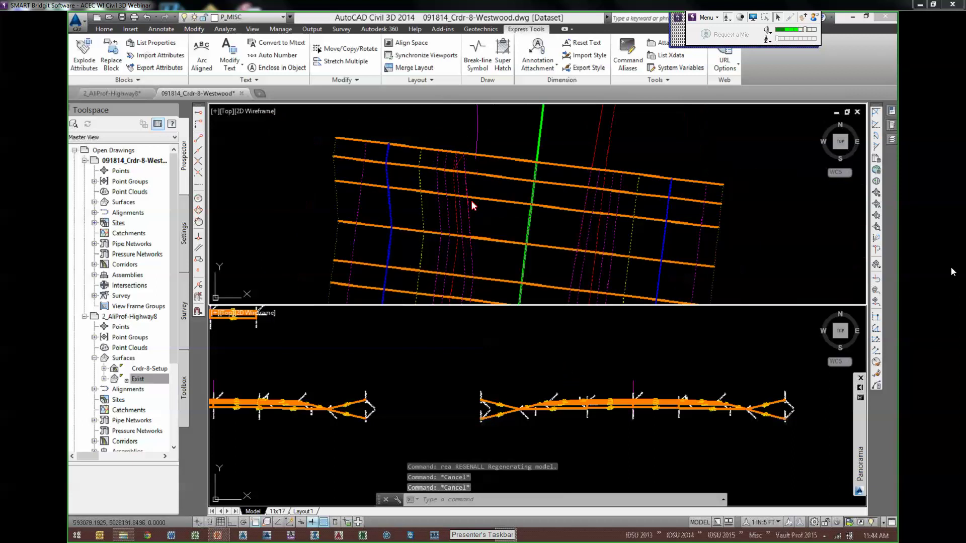
scroll(478, 151, "up", 8)
key("Escape")
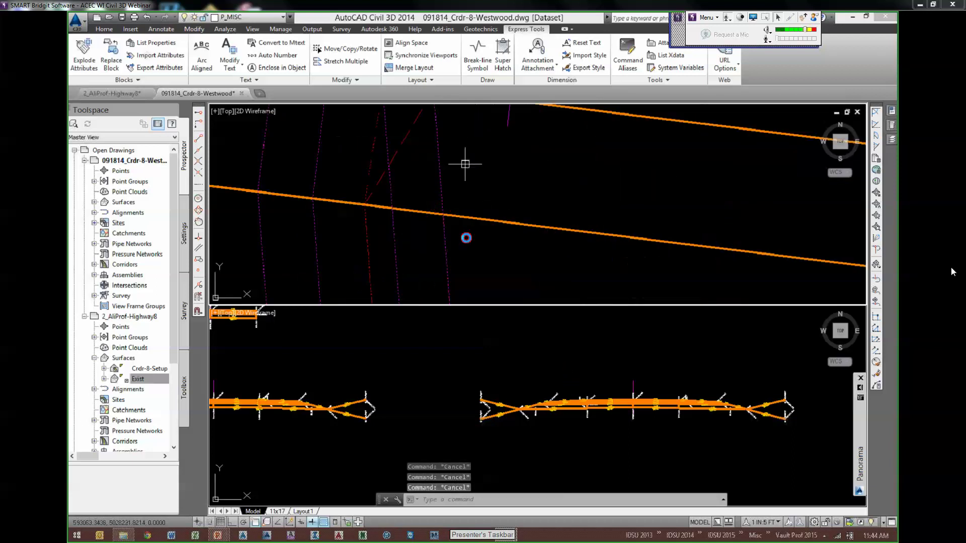
scroll(465, 164, "down", 2)
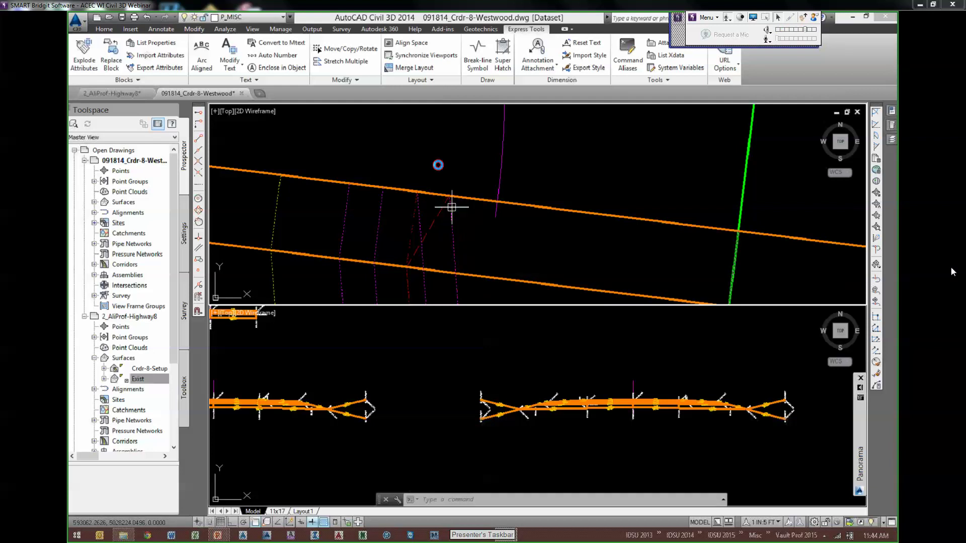
scroll(438, 165, "up", 3)
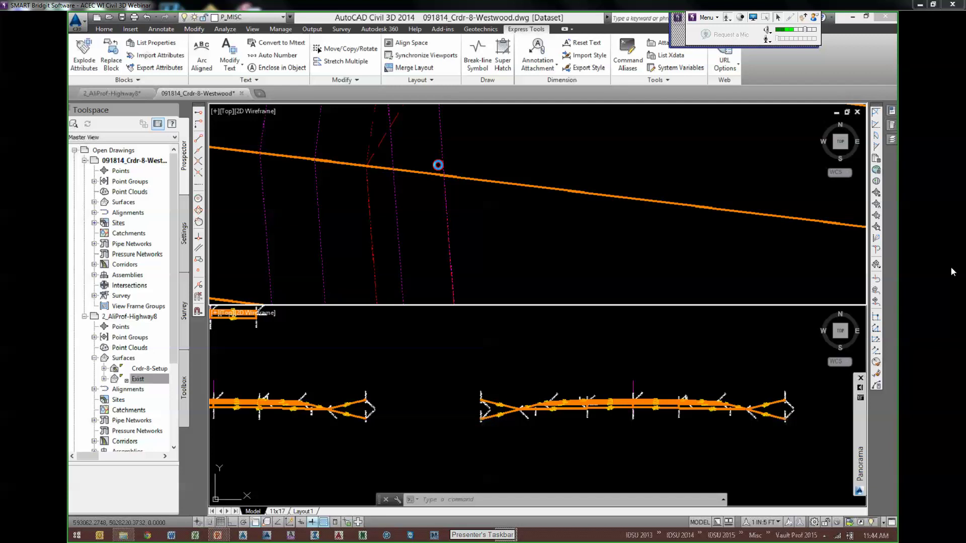
scroll(438, 165, "down", 1)
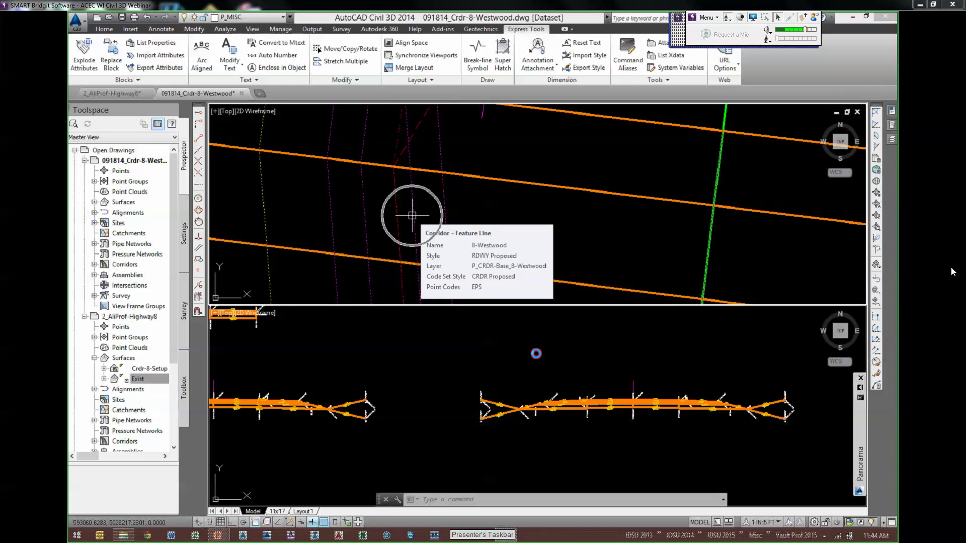
- Set the Paved Shoulder Width of both shoulder subassemblies in the Westwood assembly to 0.010'
scroll(535, 351, "up", 8)
key("Escape")
key("Escape")
key("Escape")
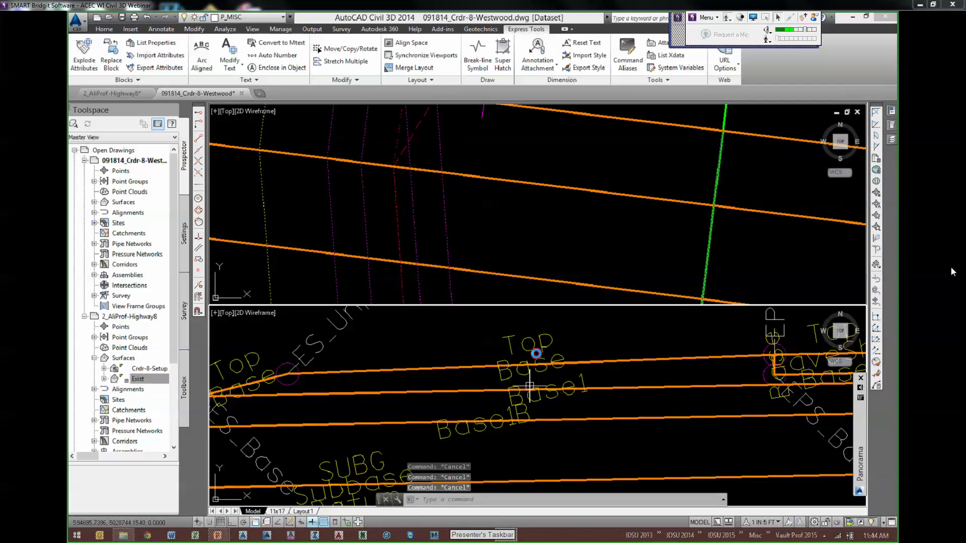
left_click(530, 386)
scroll(584, 394, "down", 8)
middle_click_drag(705, 408, 364, 390)
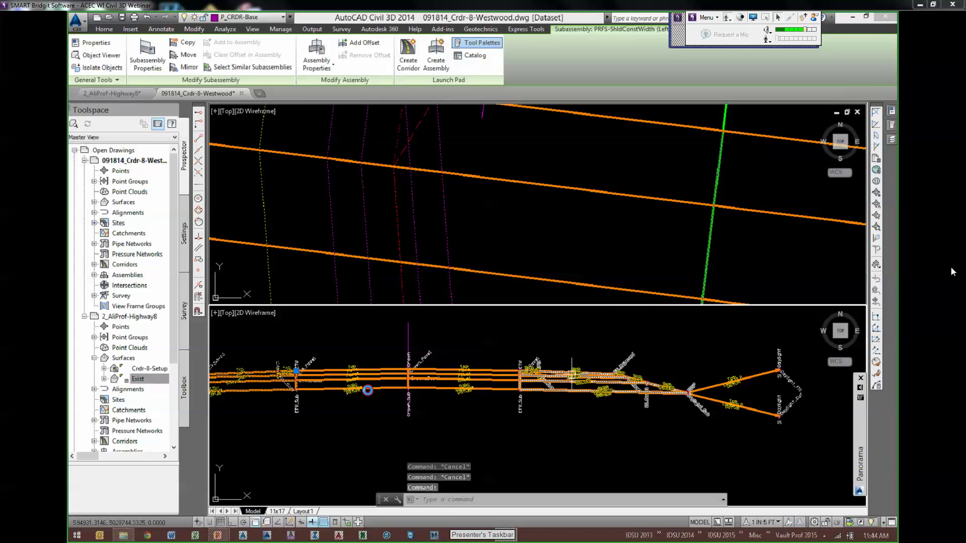
scroll(572, 375, "up", 2)
key("Escape")
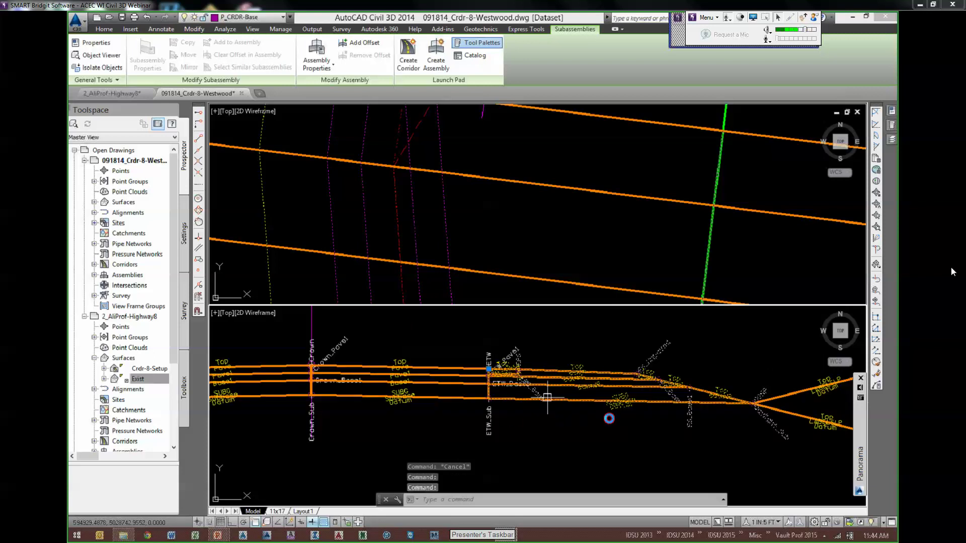
middle_click_drag(548, 397, 685, 398)
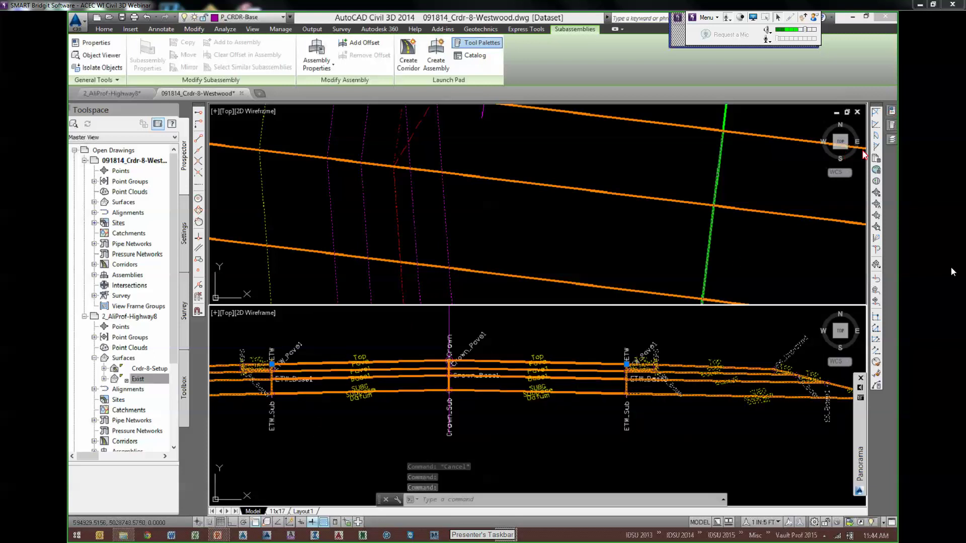
key("ctrl+1")
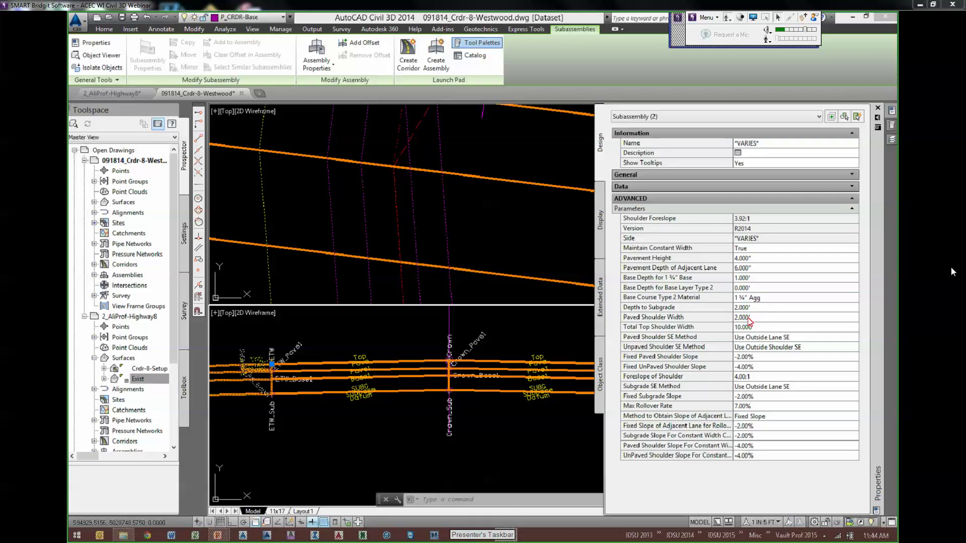
left_click(752, 322)
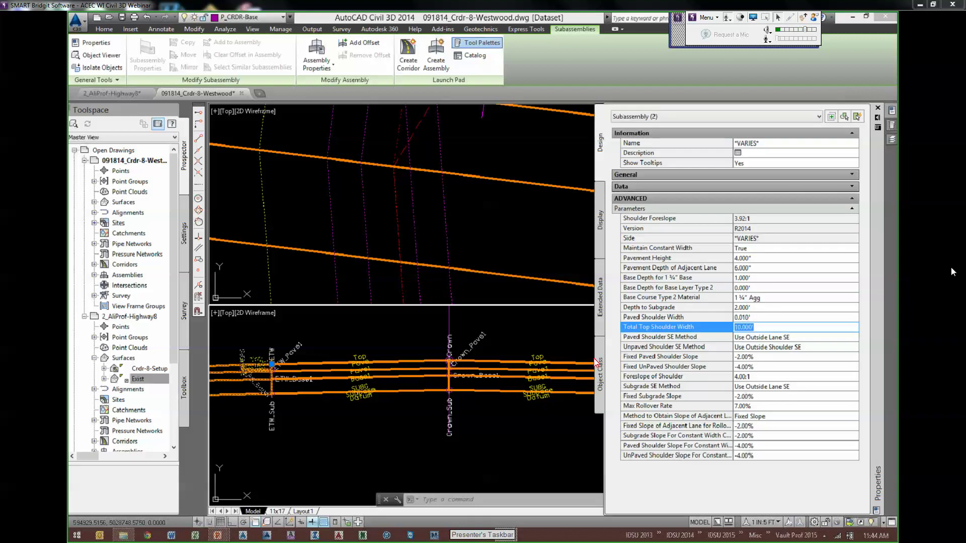
key("Escape")
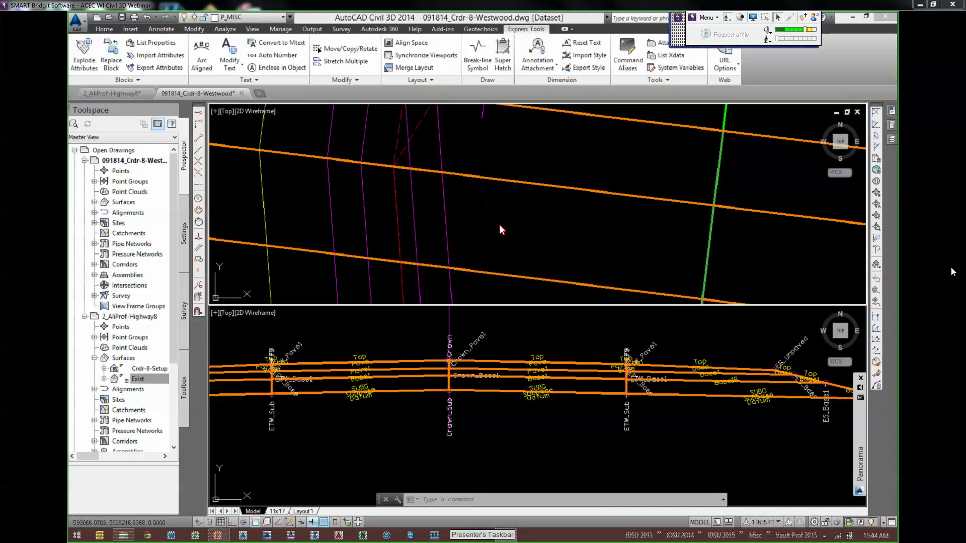
- Rebuild the 8-Westwood corridor and check the Westwood region's north end against the curb return curves
left_click(428, 231)
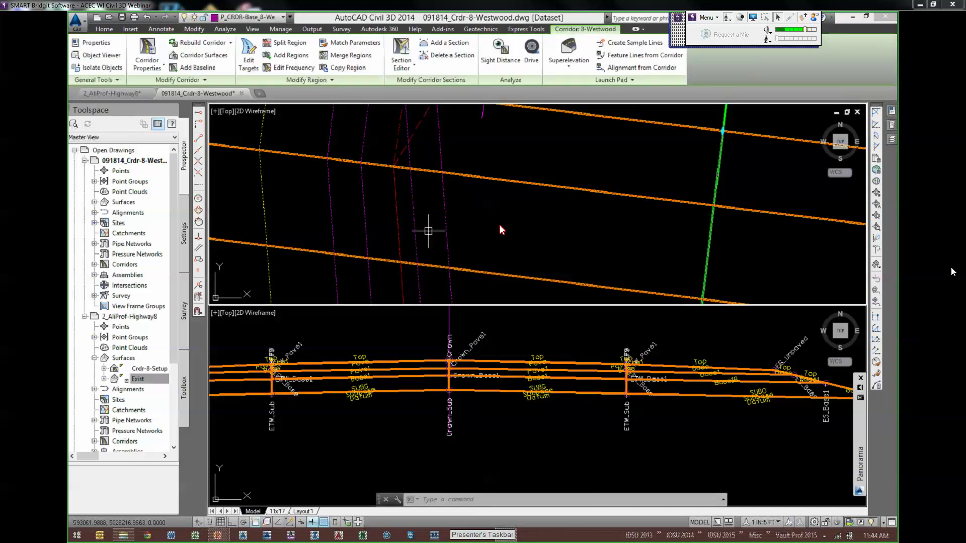
left_click(211, 48)
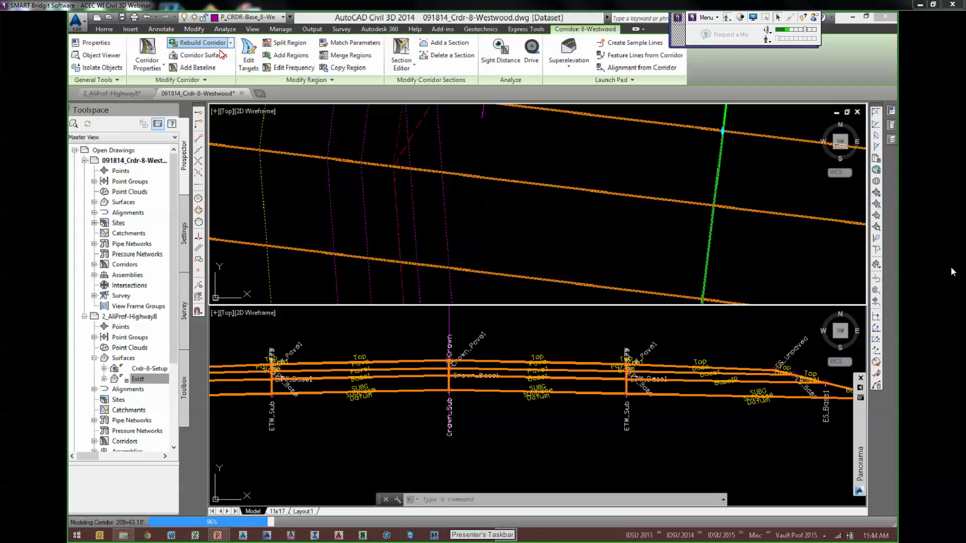
scroll(435, 204, "down", 5)
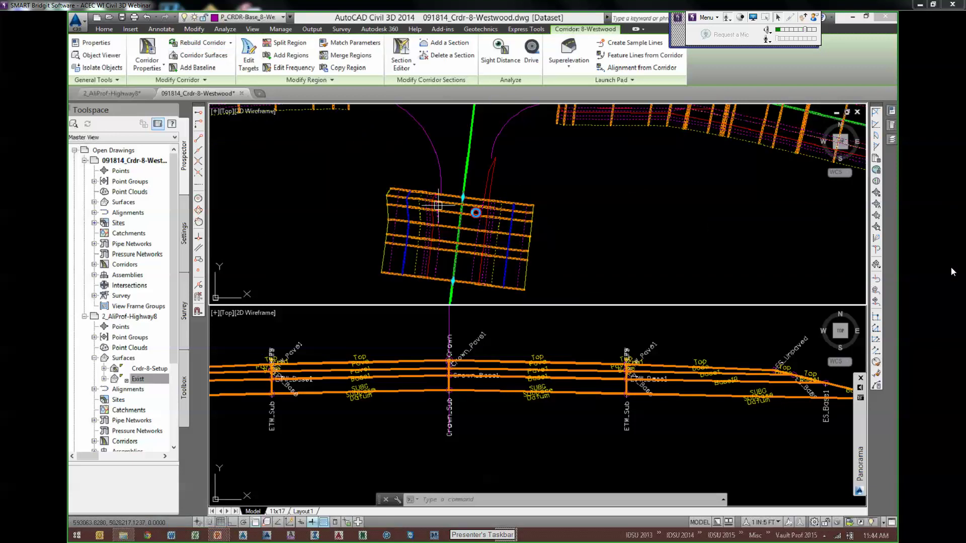
key("Escape")
scroll(522, 215, "up", 2)
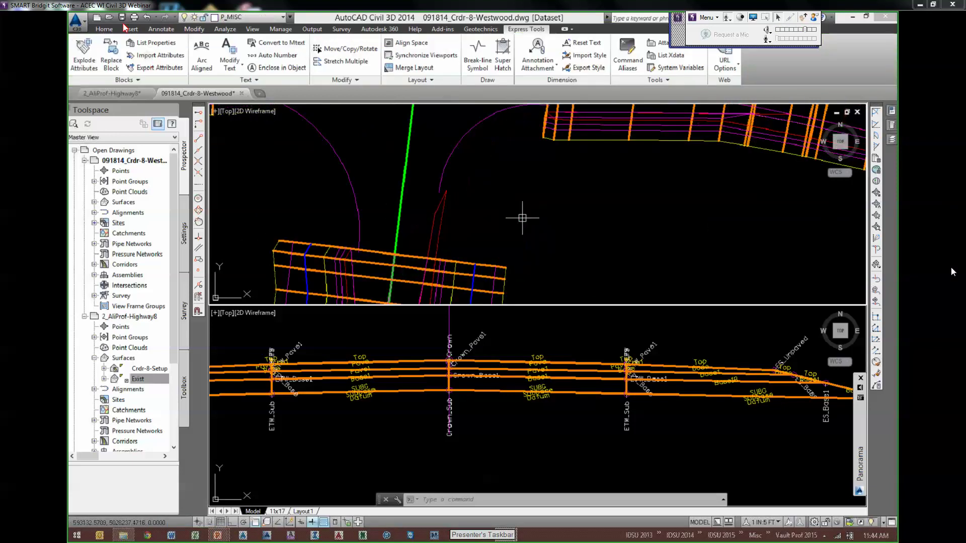
scroll(522, 215, "up", 2)
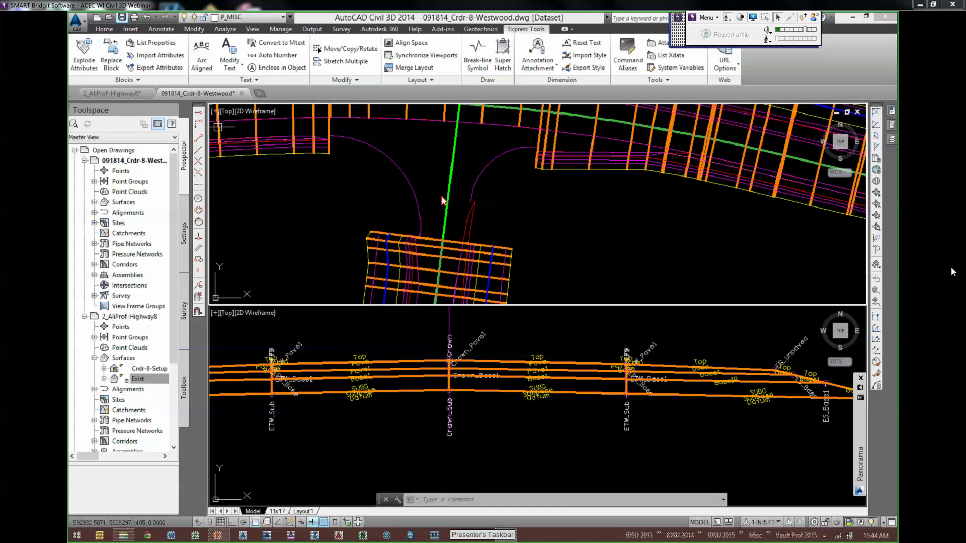
scroll(464, 232, "up", 3)
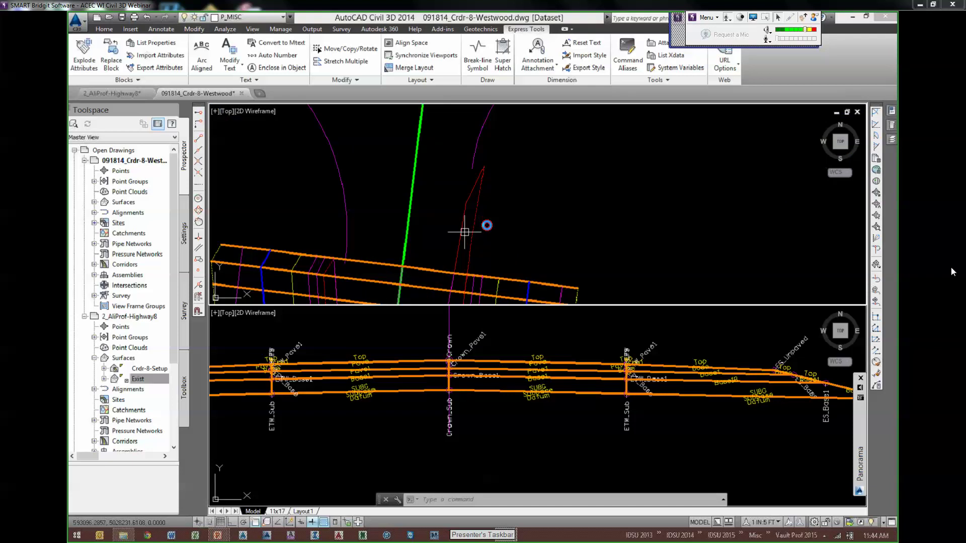
scroll(465, 232, "down", 1)
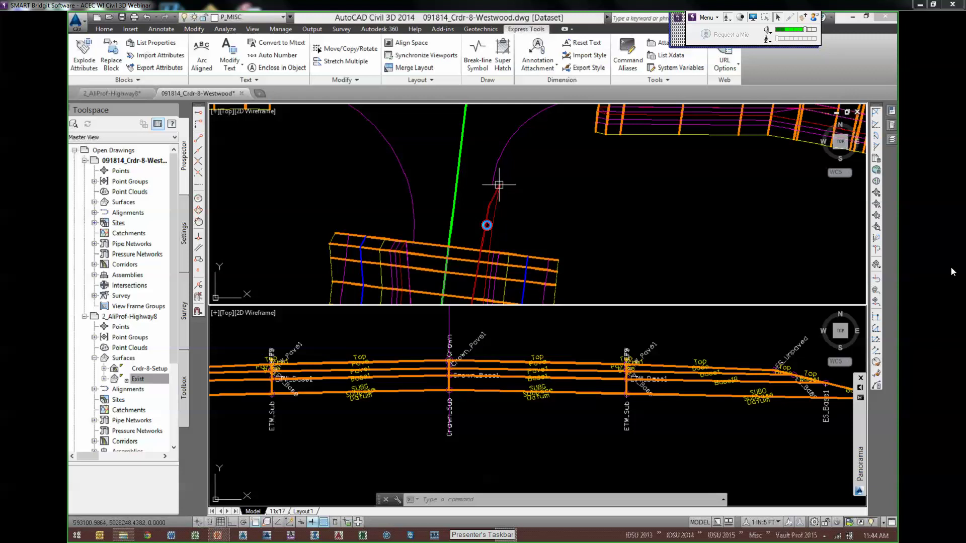
- Copy the complete Westwood assembly and paste the duplicate directly above the original
left_click(548, 461)
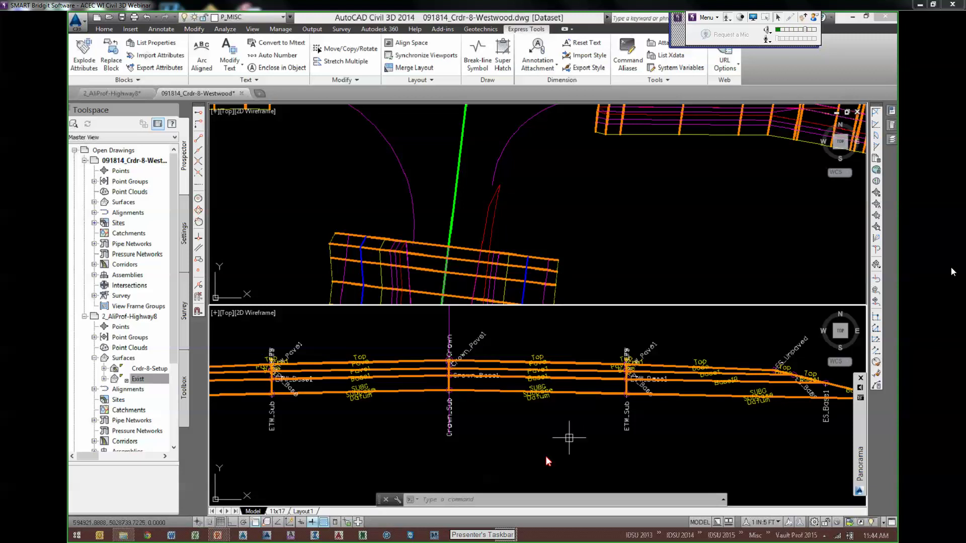
key("Escape")
key("Escape")
key("Escape")
scroll(566, 426, "down", 5)
left_click(564, 426)
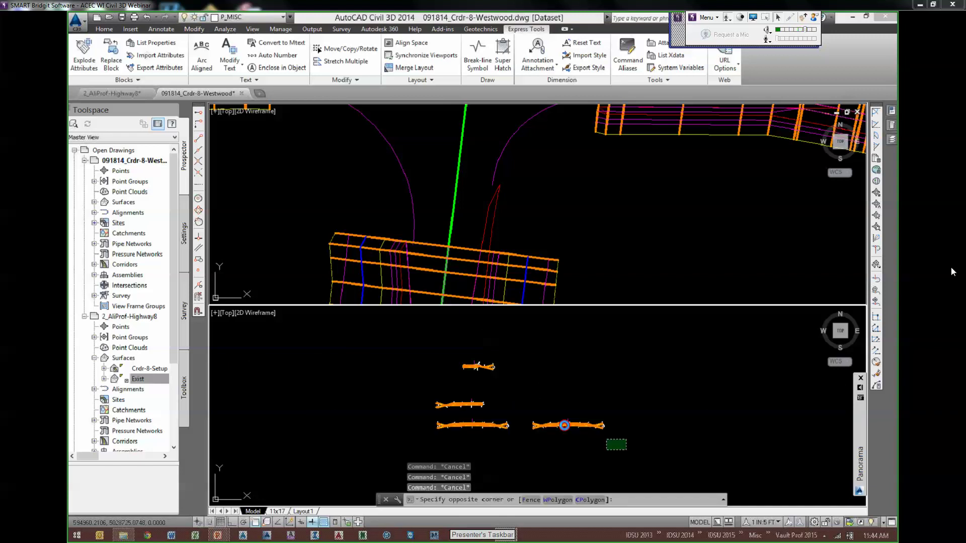
left_click(535, 409)
key("ctrl+c")
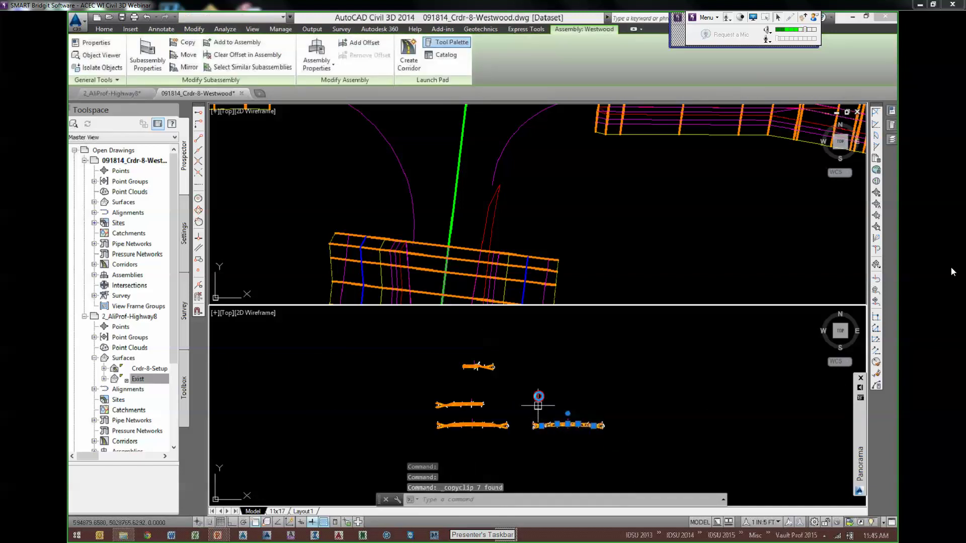
key("ctrl+v")
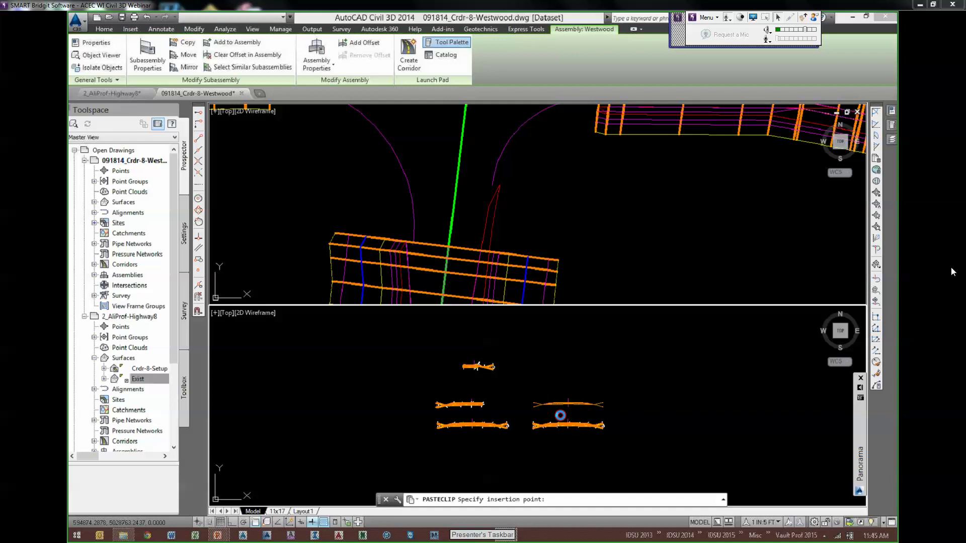
left_click(560, 416)
scroll(561, 414, "up", 4)
key("Escape")
- Erase all the left-side subassemblies from the copied Westwood assembly, leaving only its right half
left_click(560, 415)
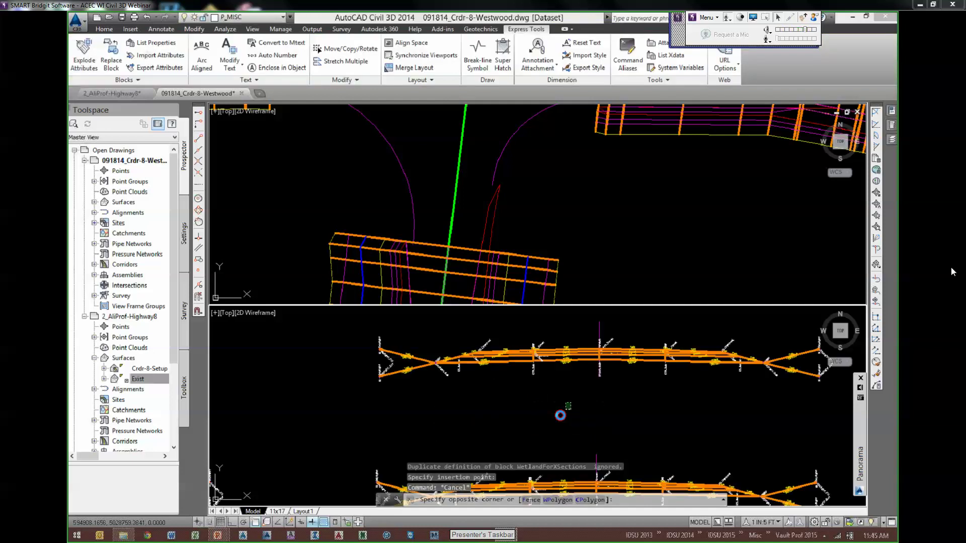
left_click(366, 331)
left_click(604, 382)
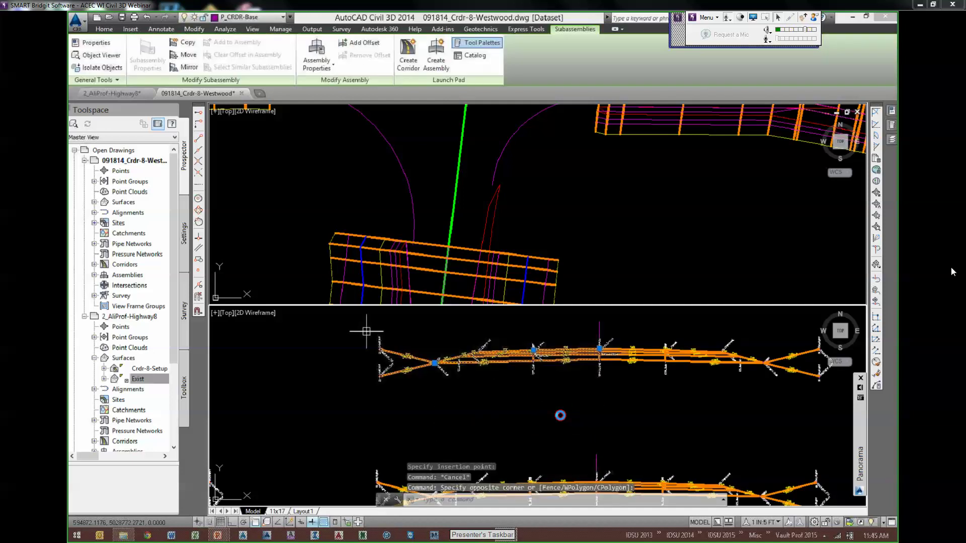
type("e")
key("Return")
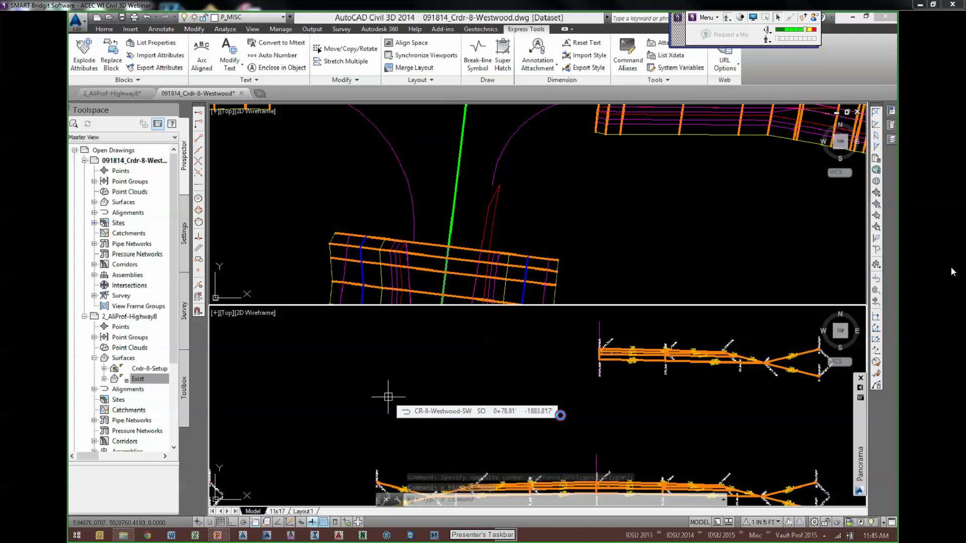
- Add a region to the 8-Westwood corridor's Westwood Avenue baseline from station 10+10.59 to 10+39.20, using the Westwood (3) assembly
left_click(573, 218)
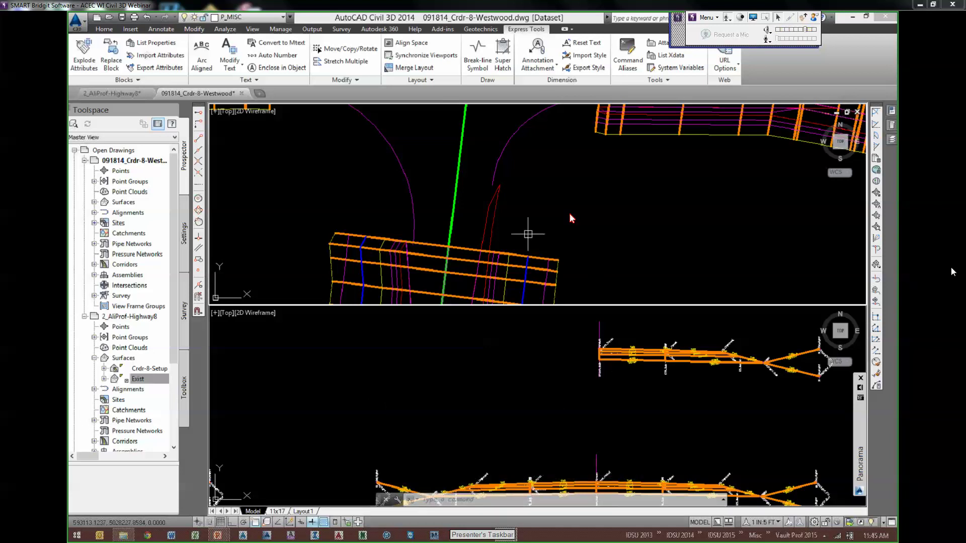
left_click(465, 255)
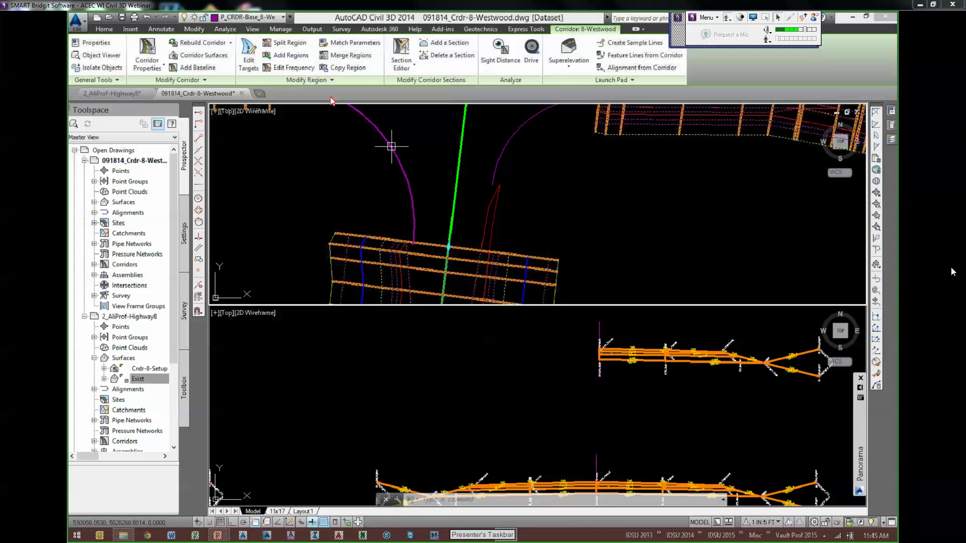
left_click(291, 56)
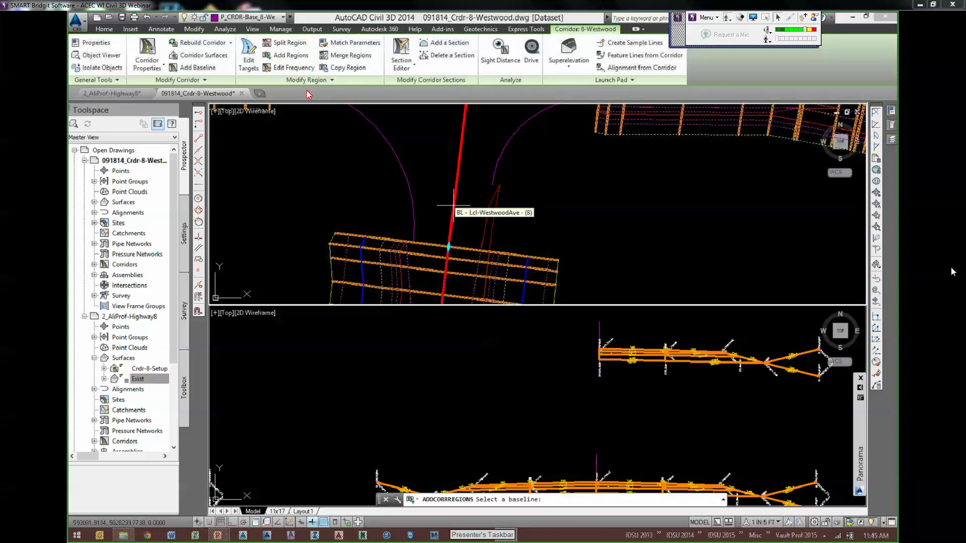
left_click(453, 205)
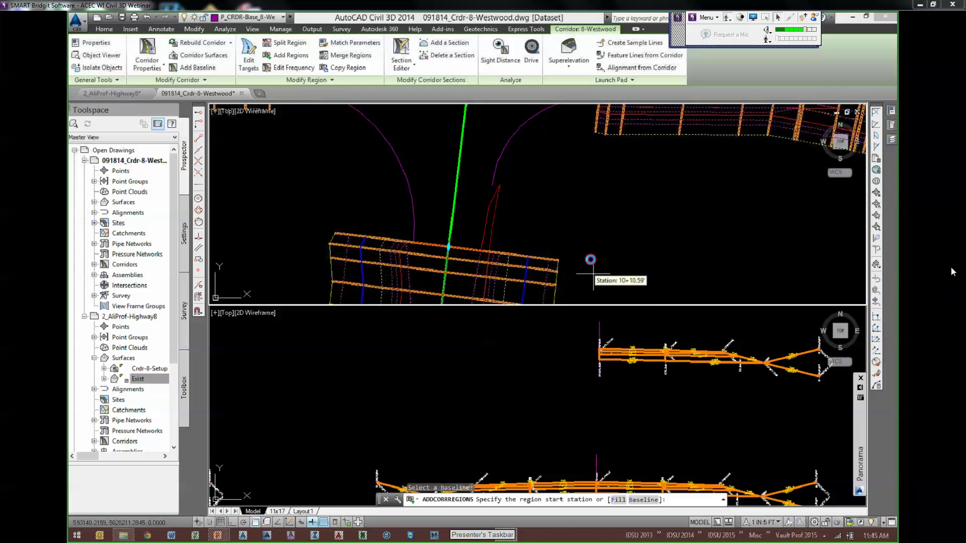
middle_click_drag(590, 261, 589, 250)
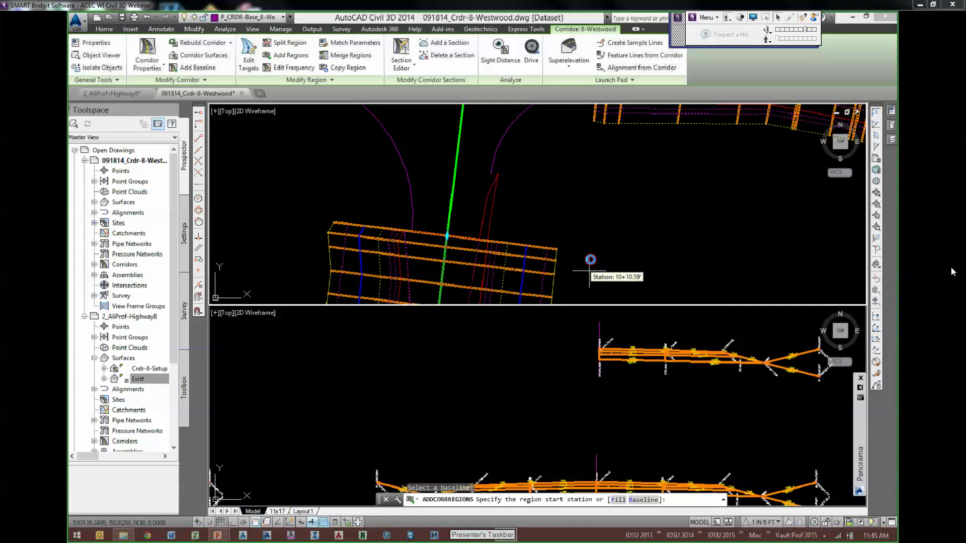
left_click(603, 264)
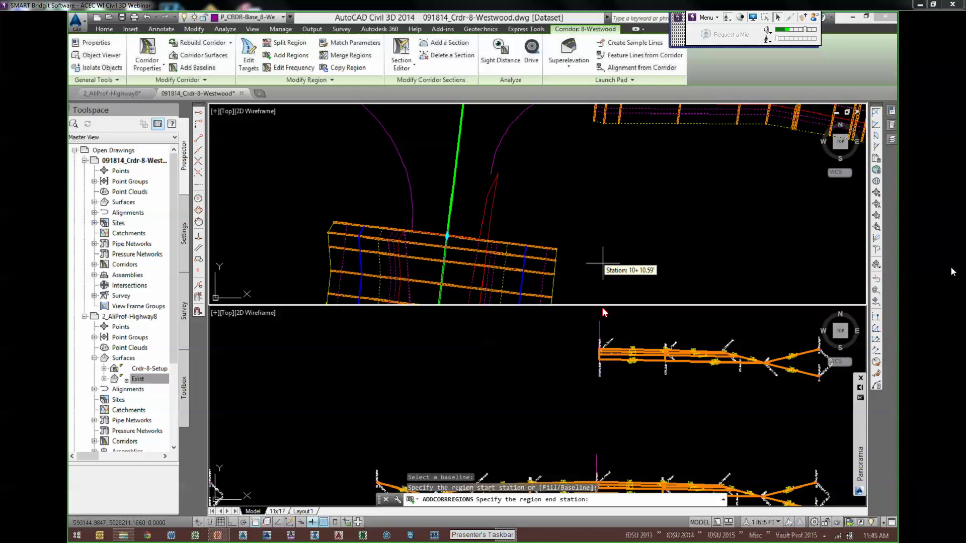
left_click(498, 173)
left_click(558, 283)
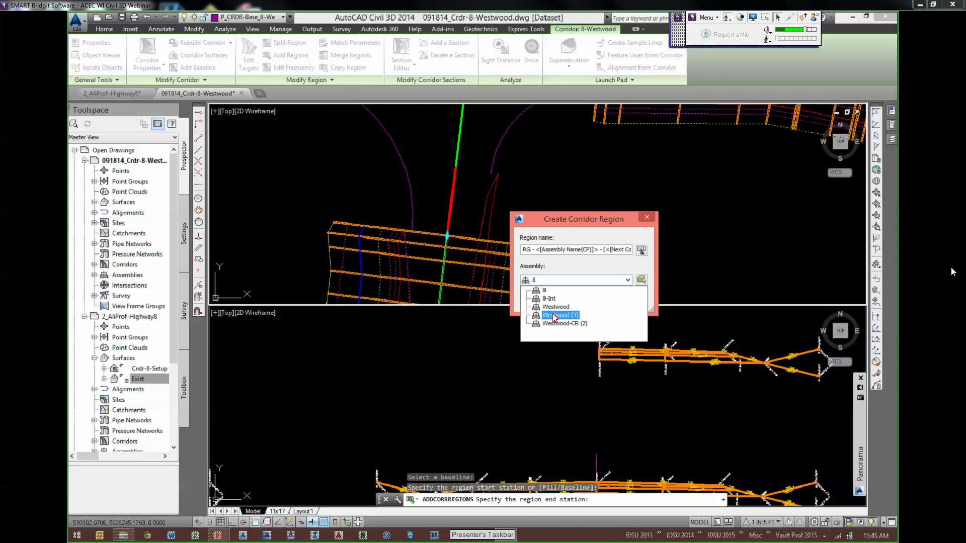
left_click(554, 315)
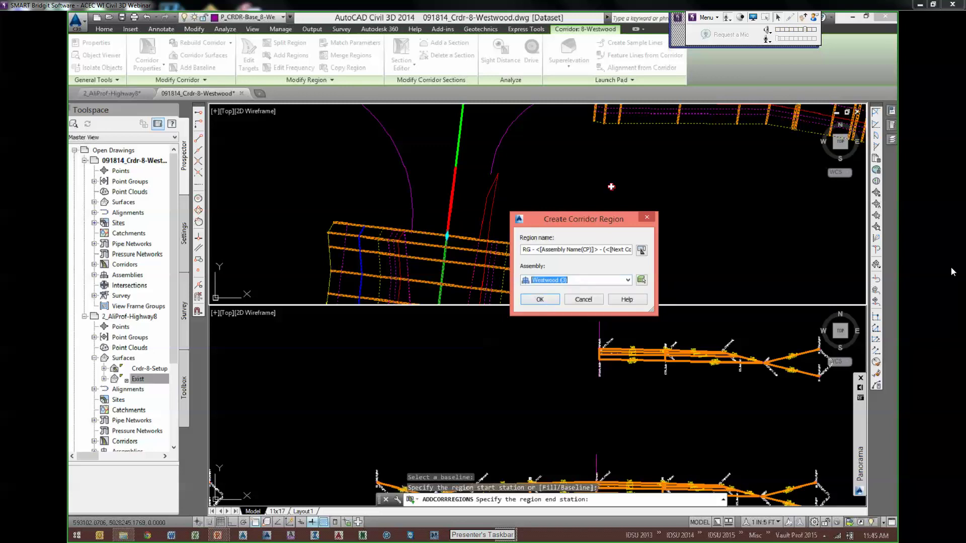
key("Return")
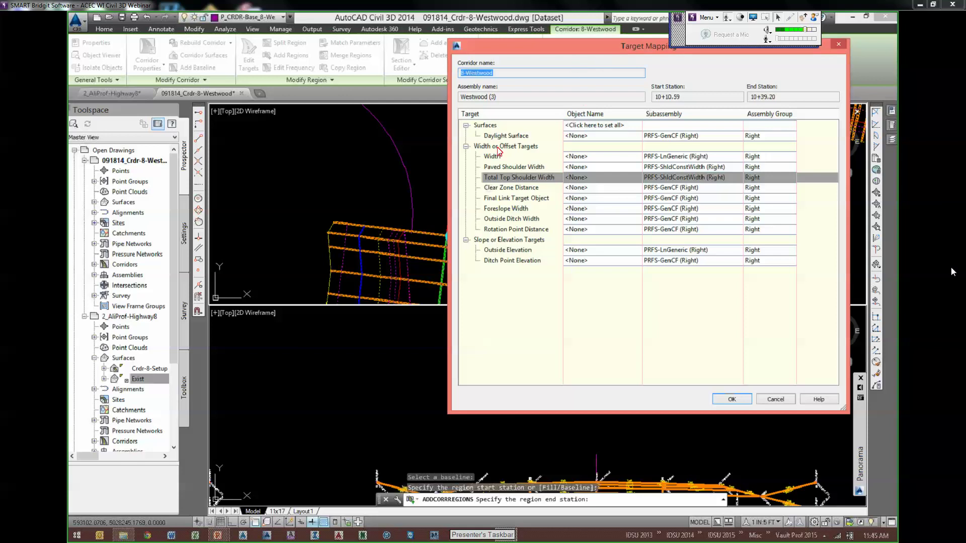
- Target the right daylight slope of the Westwood (3) region to the Exist surface
left_click(539, 148)
left_click(396, 211)
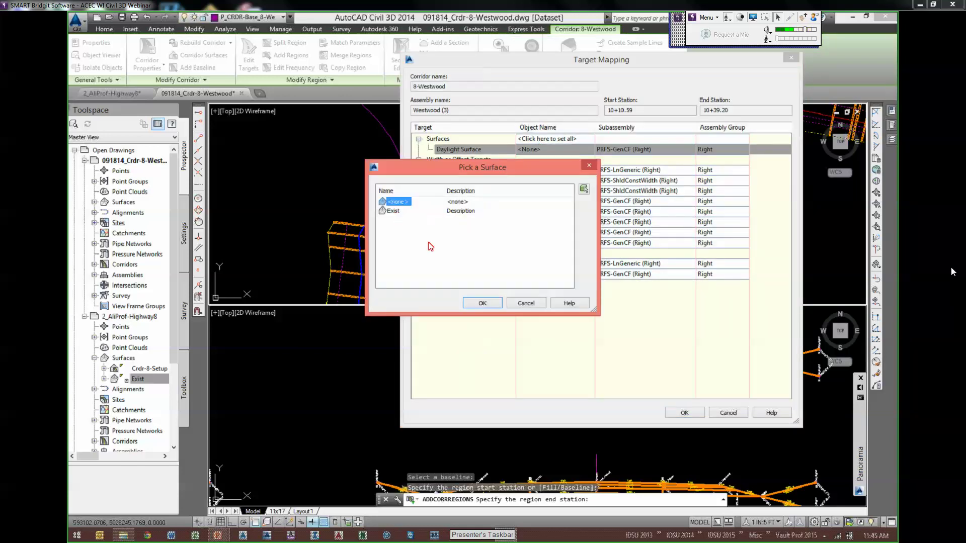
left_click(481, 303)
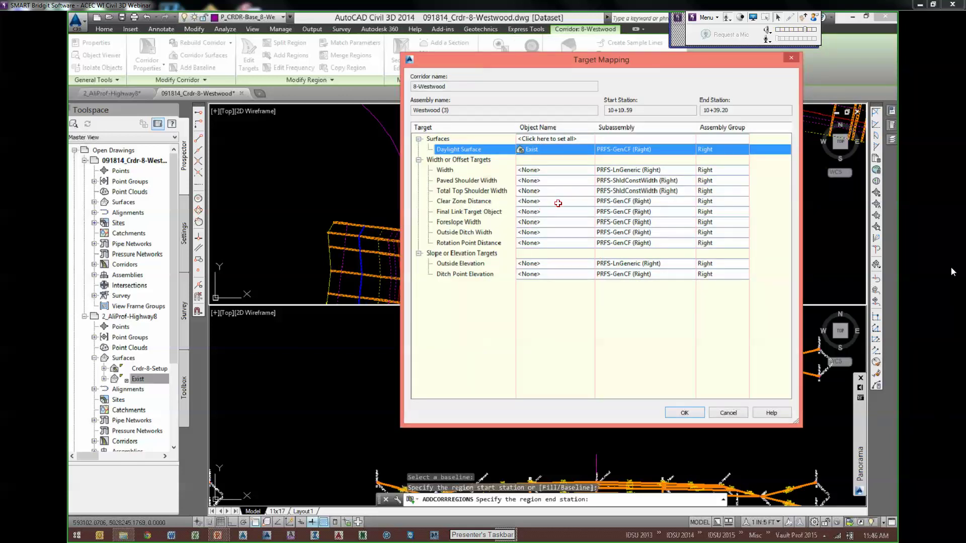
- Target the right lane's Width to the Westwood-R-EP alignment picked in the drawing
left_click(445, 171)
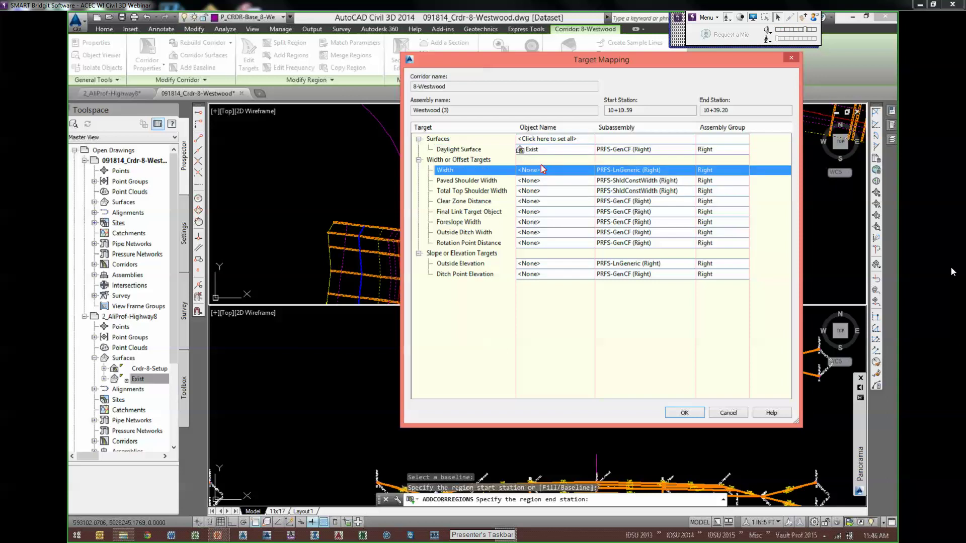
left_click(548, 171)
left_click(465, 175)
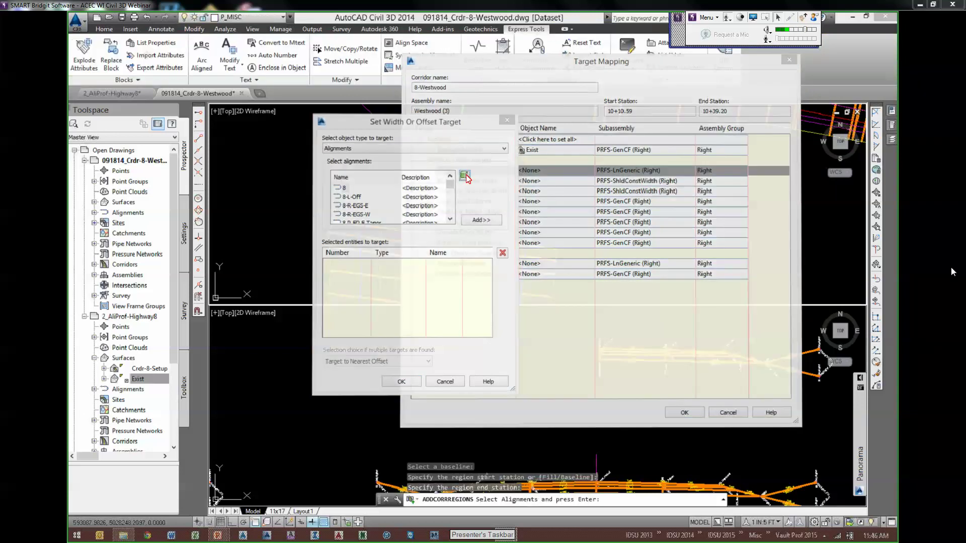
left_click(483, 201)
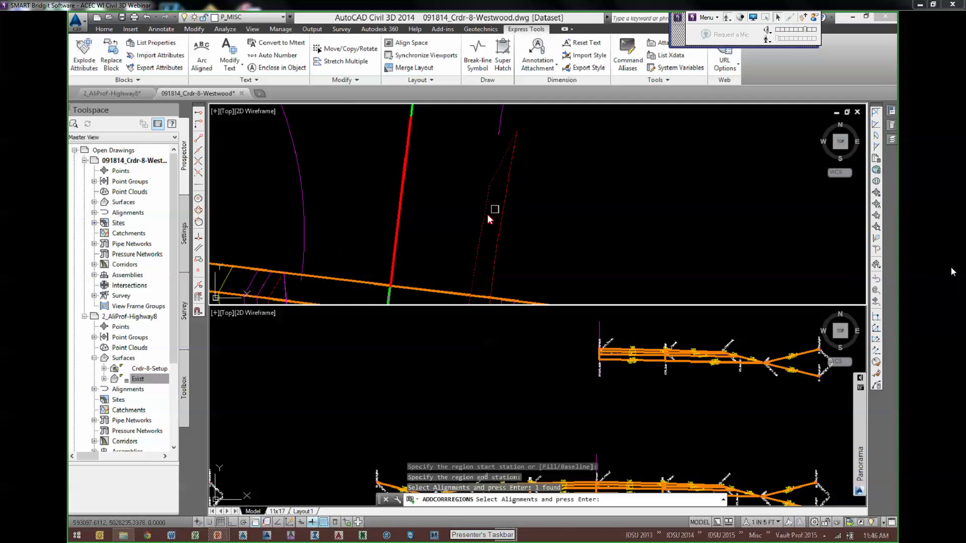
key("Return")
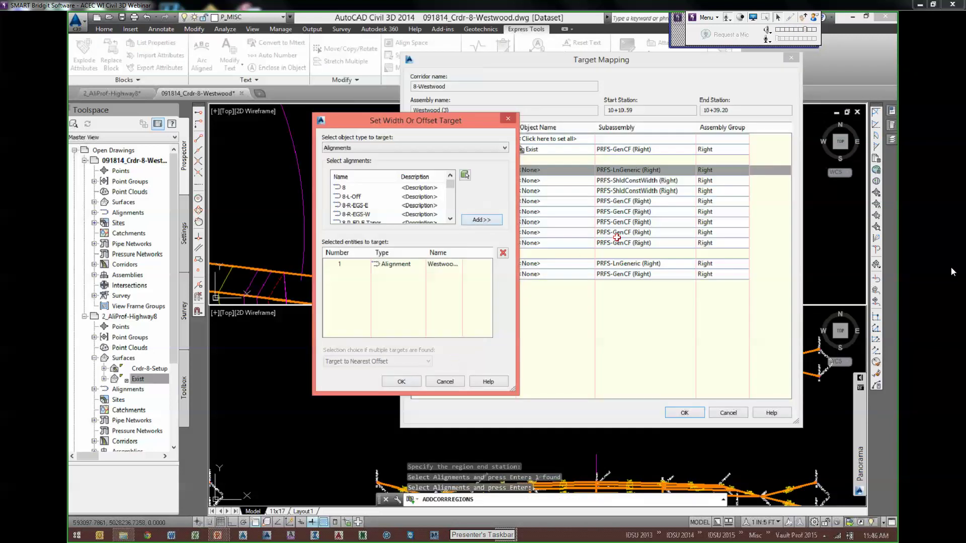
key("Return")
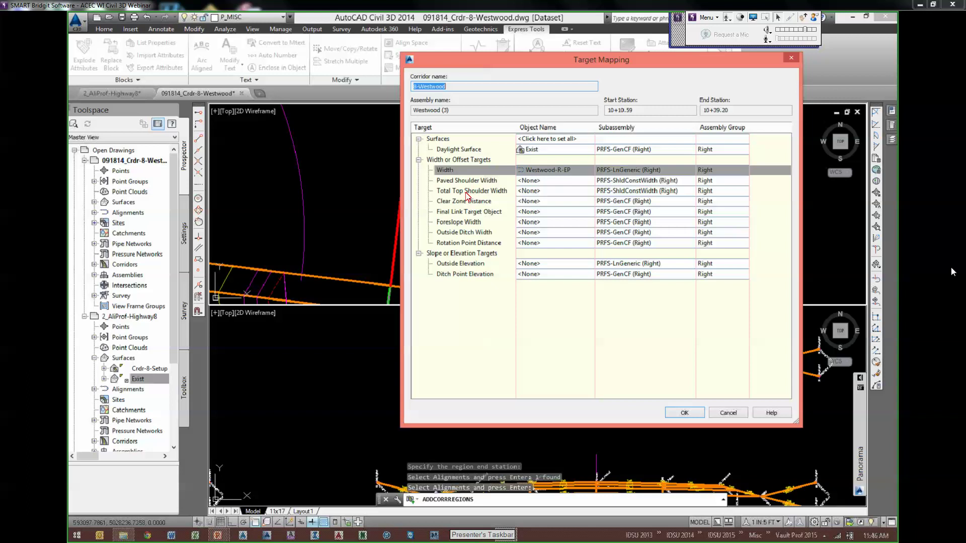
- Target the right shoulder's Total Top Shoulder Width to the Westwood-R-EGS alignment picked in the drawing
left_click(493, 191)
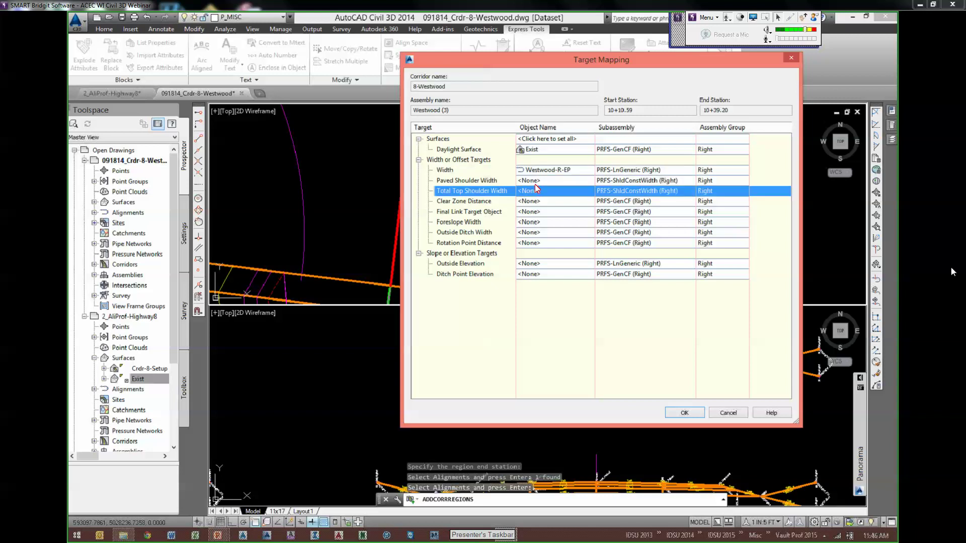
double_click(496, 196)
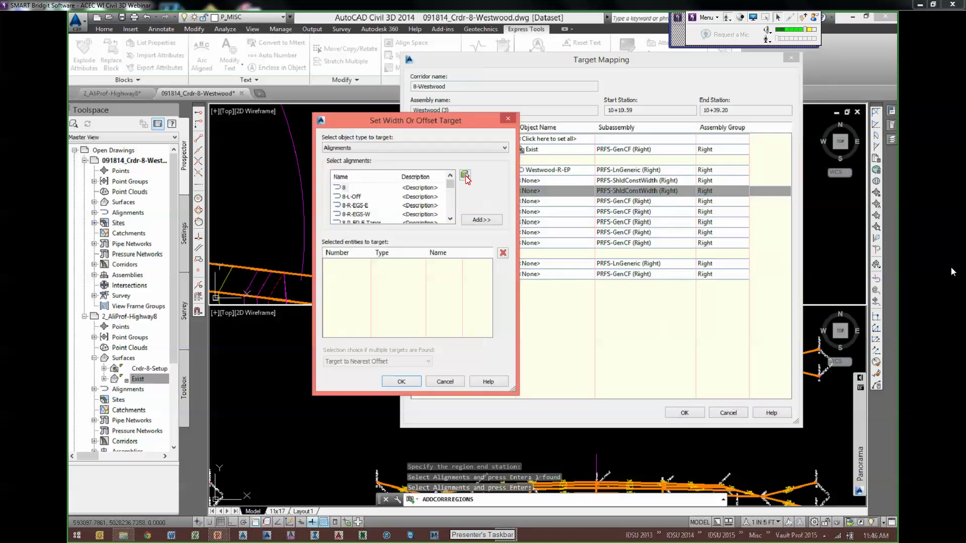
left_click(465, 176)
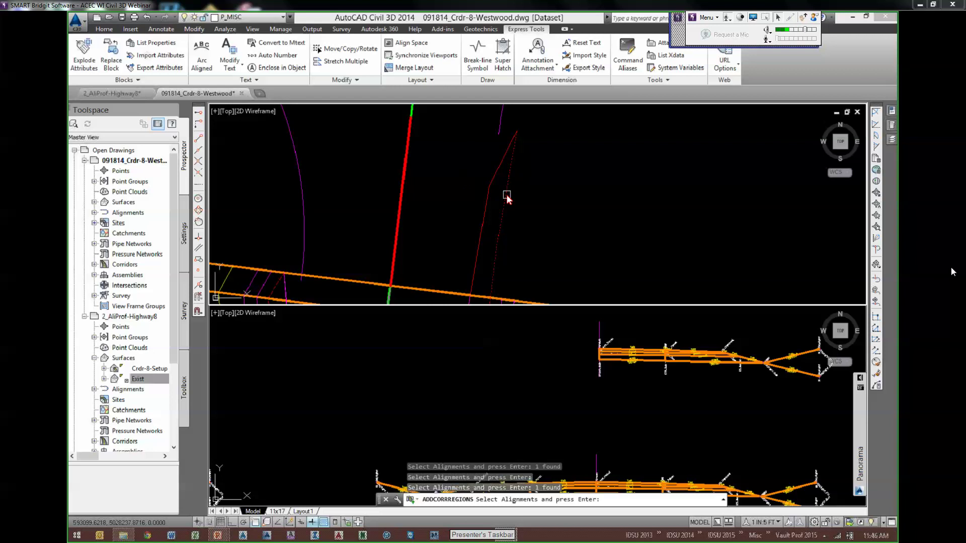
key("Return")
left_click(482, 220)
left_click_drag(473, 120, 682, 87)
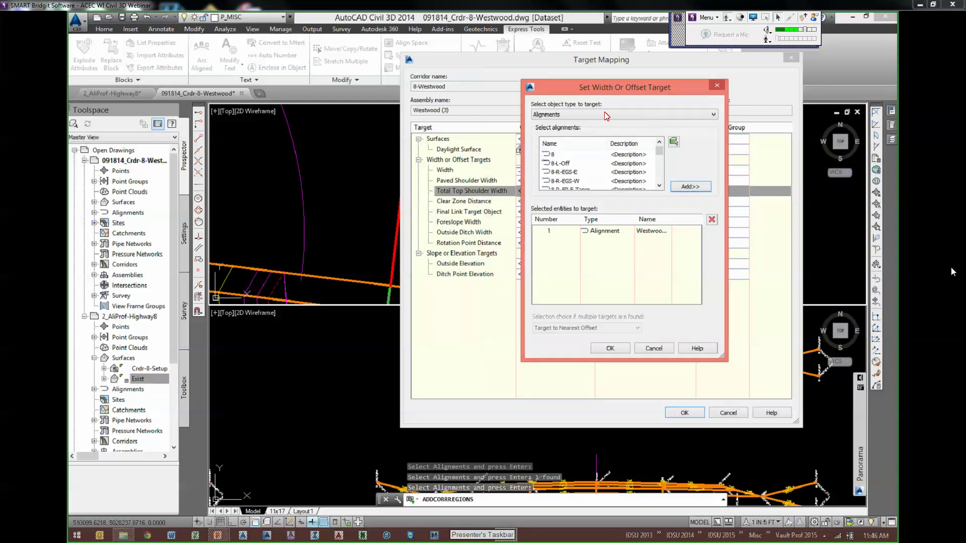
left_click_drag(622, 93, 612, 121)
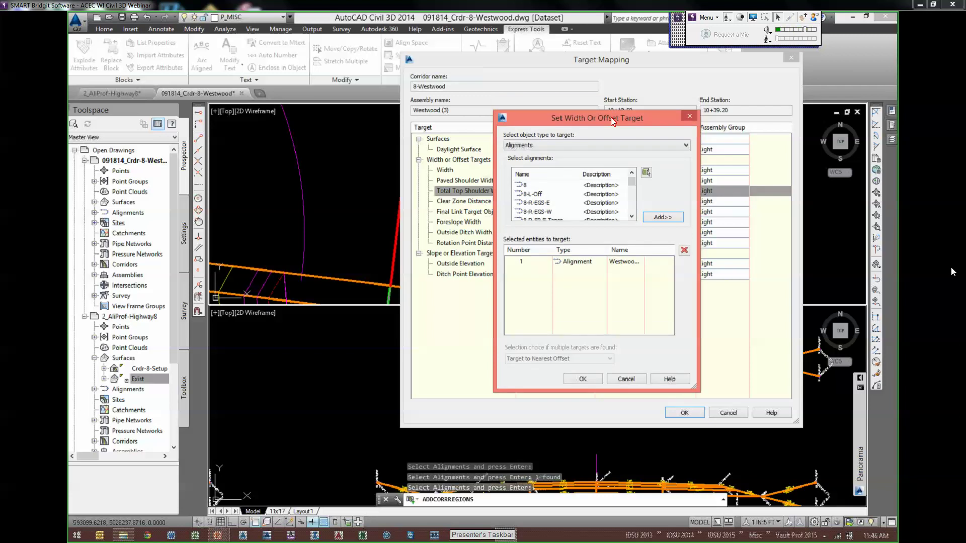
left_click_drag(613, 121, 627, 137)
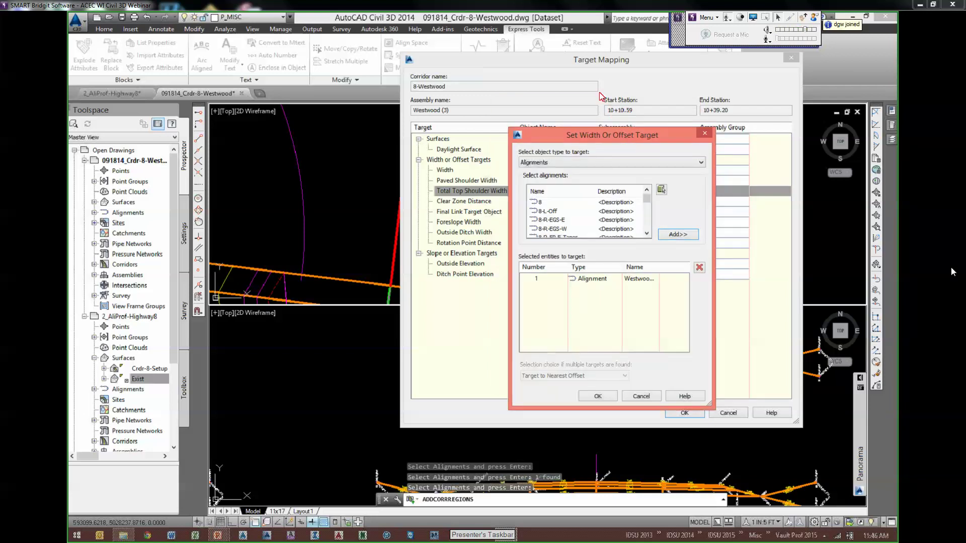
left_click_drag(599, 92, 593, 105)
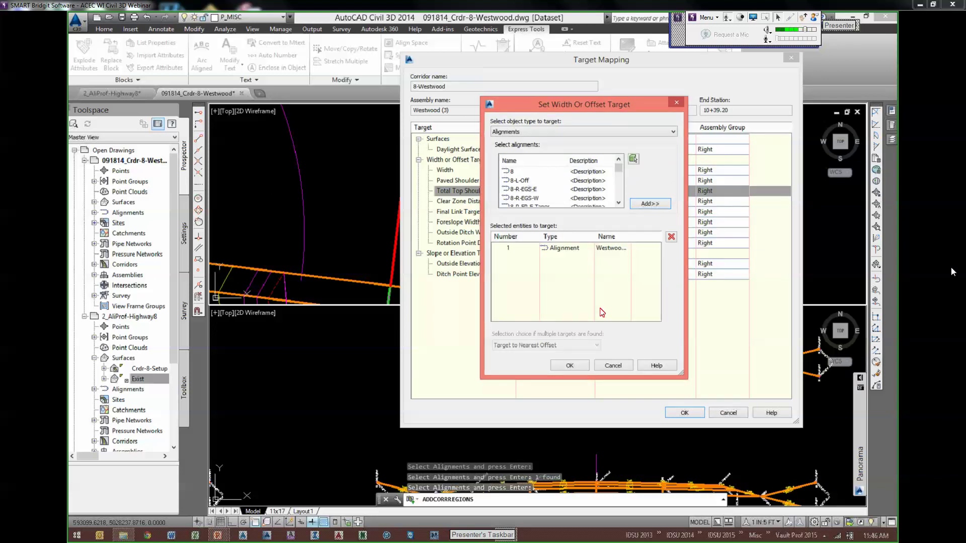
key("Return")
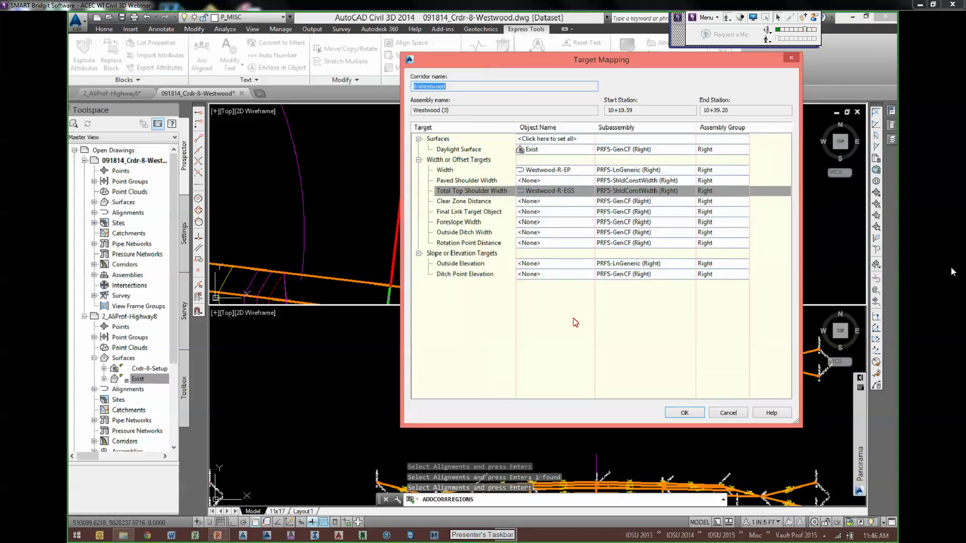
- Accept the target mapping to build the right-side Westwood (3) region, end the add-regions command and deselect the corridor
left_click(685, 414)
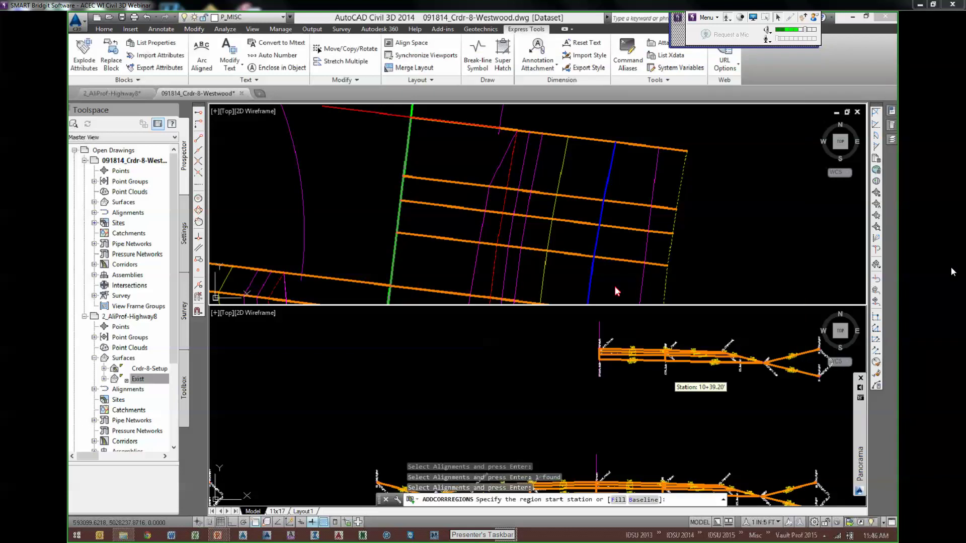
key("Escape")
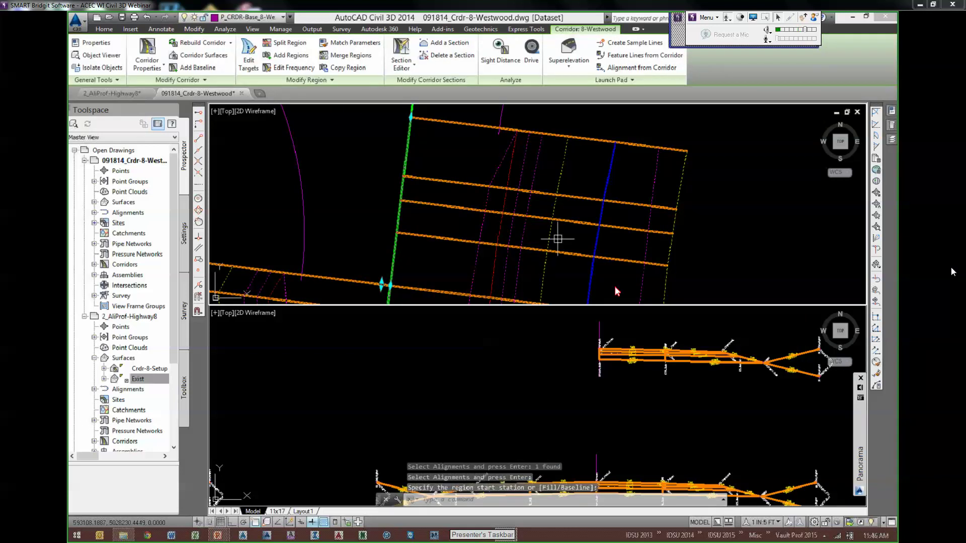
key("Escape")
key("Escape")
key("Escape")
- Save the drawing with the whole Westwood Avenue intersection in view
scroll(579, 232, "down", 5)
left_click(122, 18)
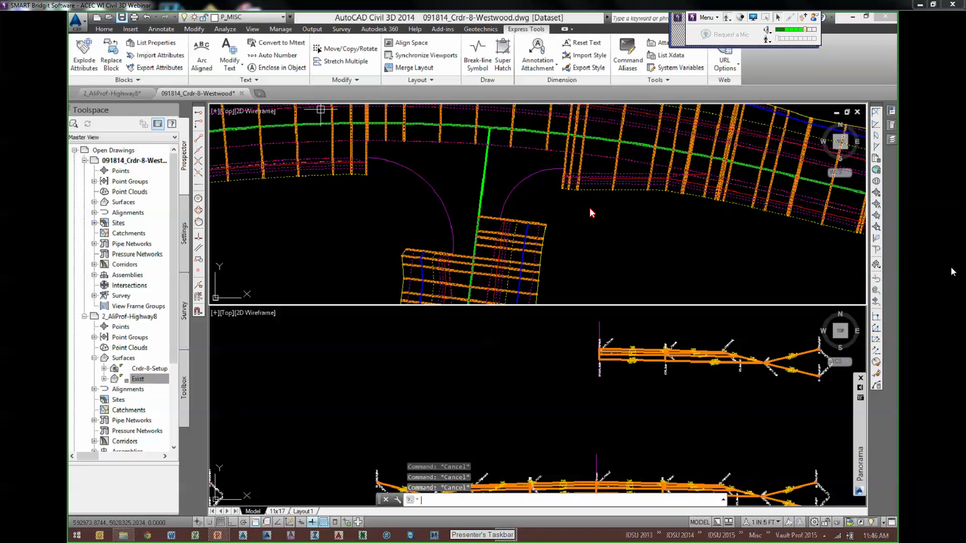
mouse_move(543, 190)
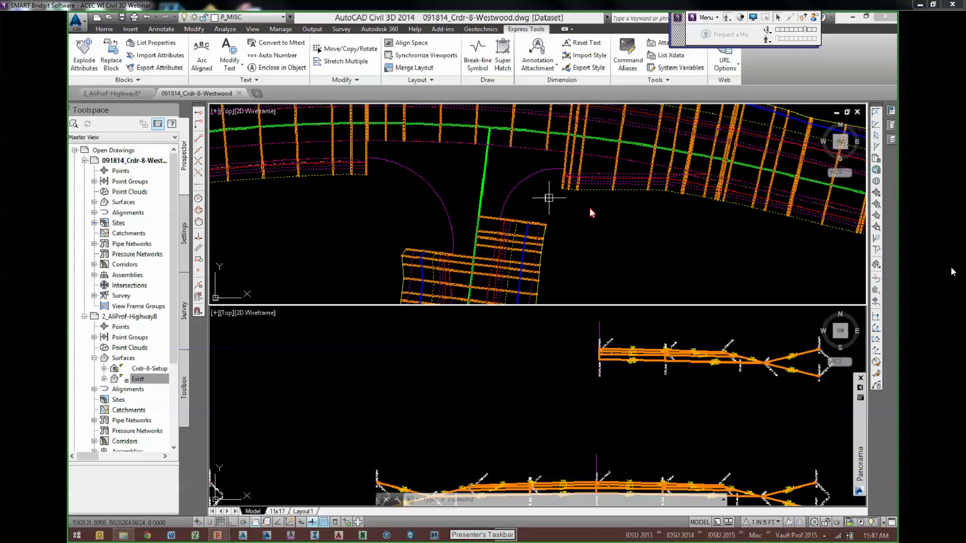
- Check the southeast curb return alignment by selecting and releasing it, and regenerate all viewports with the whole intersection in view
left_click(529, 189)
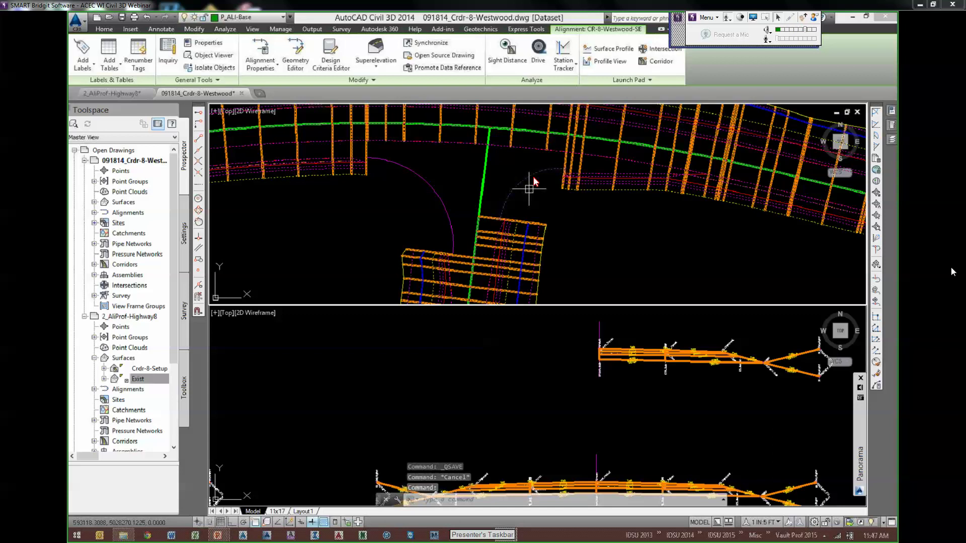
key("Escape")
key("Escape")
scroll(620, 256, "down", 1)
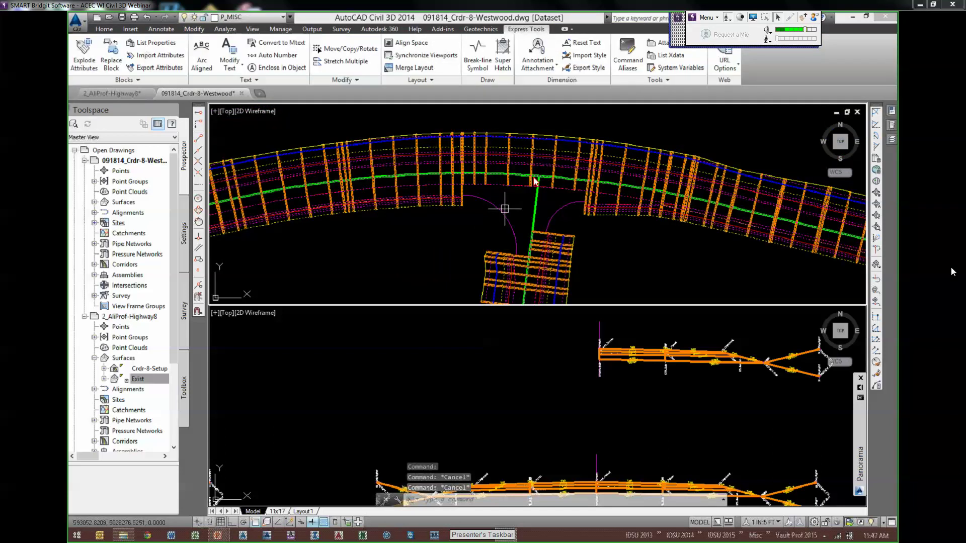
type("rea")
key("Return")
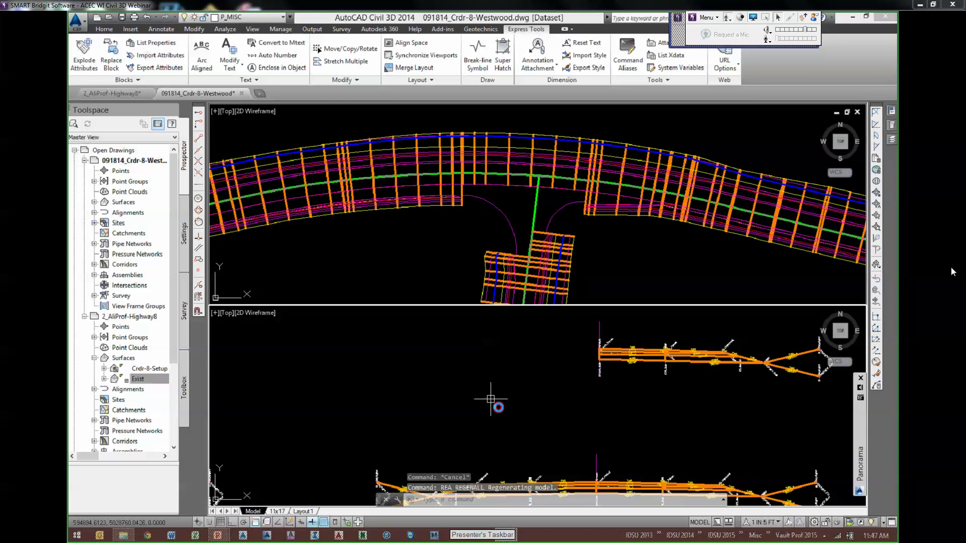
- Set the annotation scale to 1 in = 2 ft so the curb return assembly's code labels display smaller
scroll(540, 385, "up", 2)
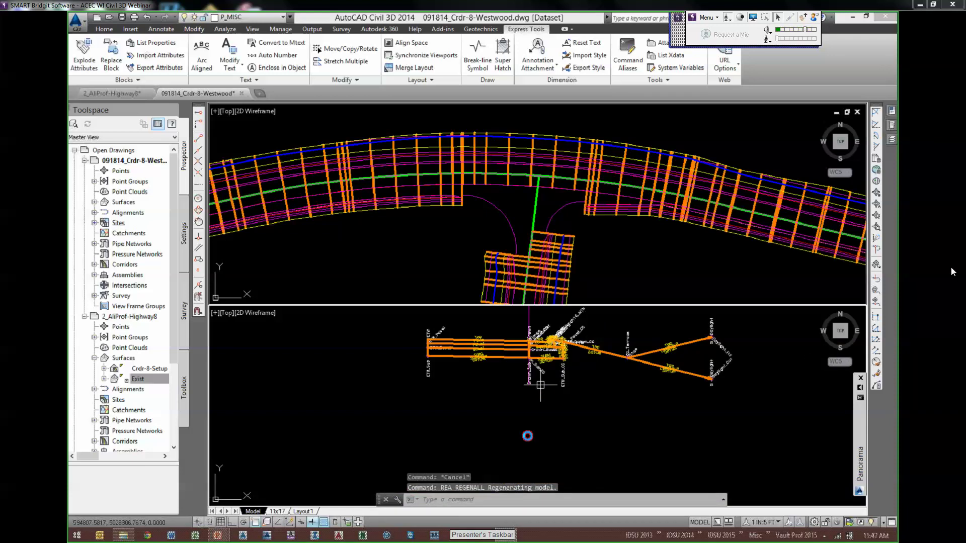
middle_click_drag(521, 355, 494, 406)
scroll(484, 392, "up", 6)
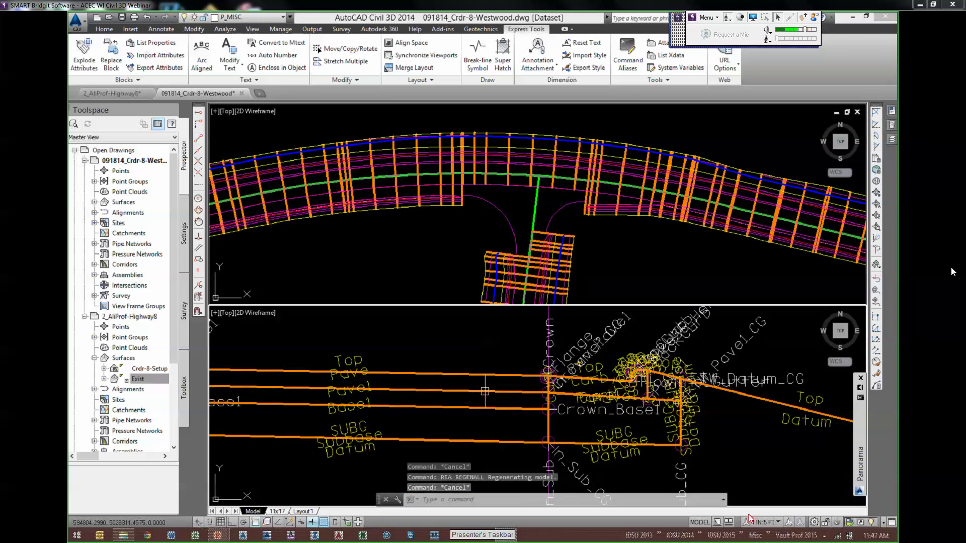
left_click(763, 522)
left_click(791, 297)
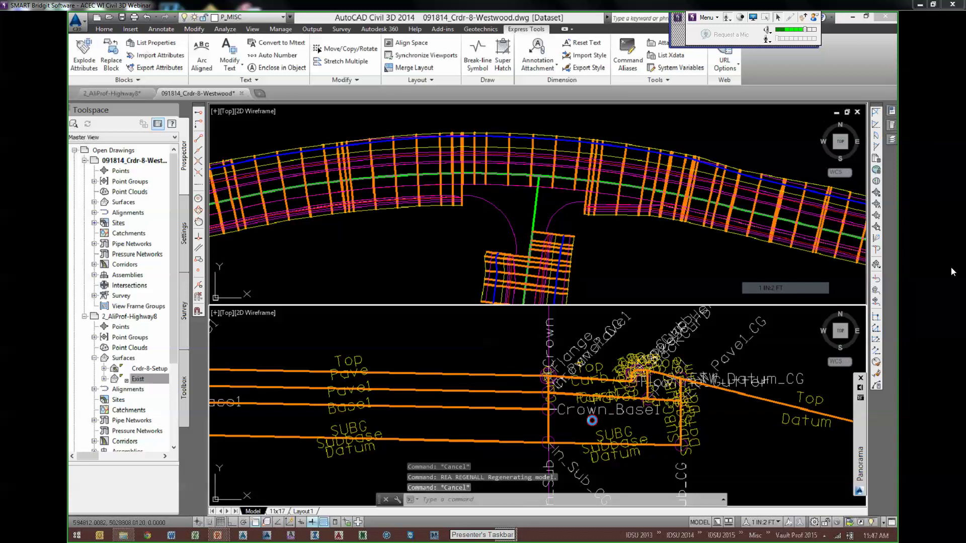
scroll(593, 420, "up", 2)
scroll(592, 420, "down", 6)
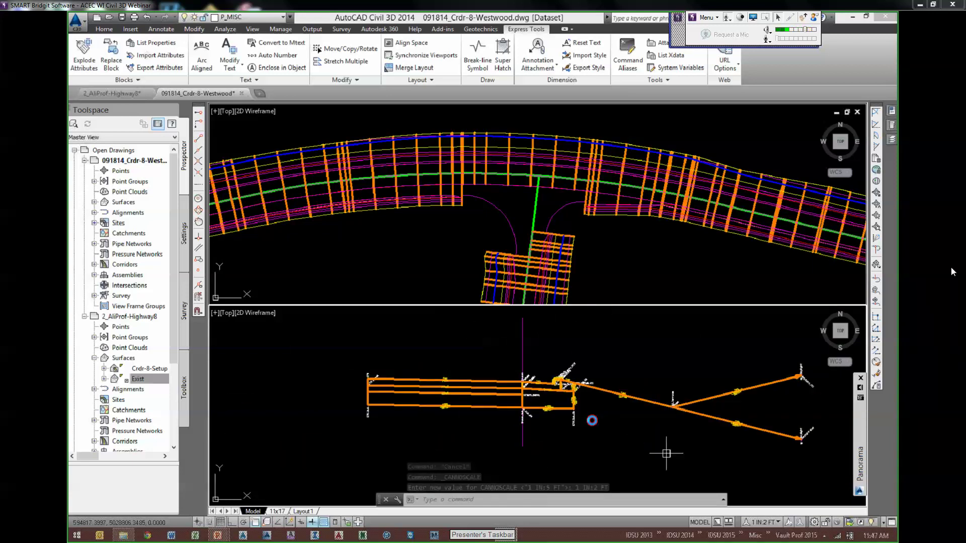
- Examine the point and link codes of the curb return assembly around its crown, including the generic left lane
key("Escape")
key("Escape")
key("Escape")
scroll(666, 436, "up", 1)
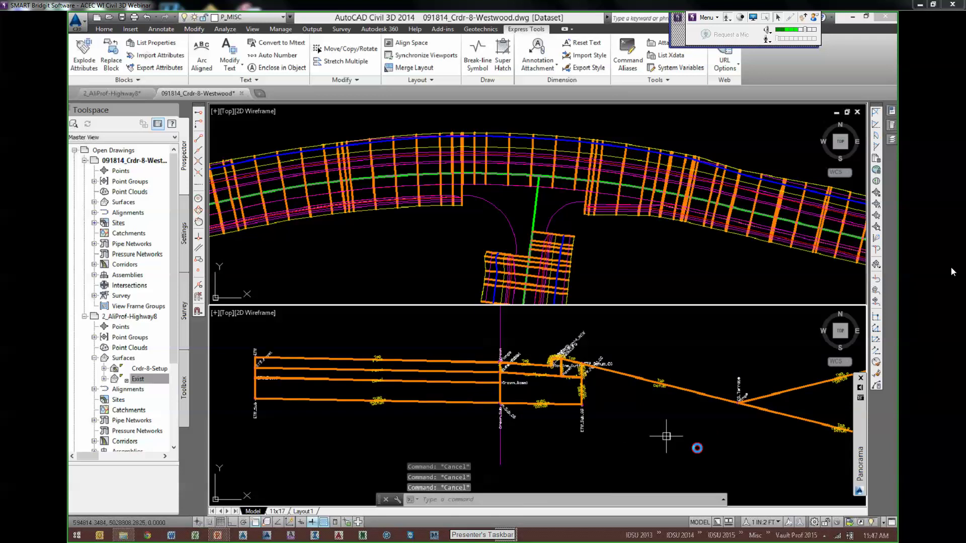
scroll(692, 447, "down", 1)
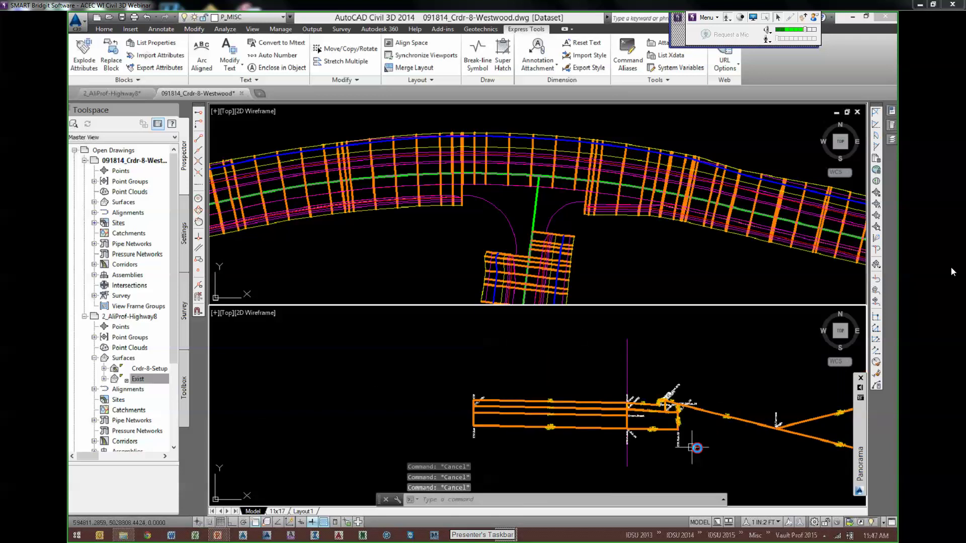
scroll(628, 404, "up", 5)
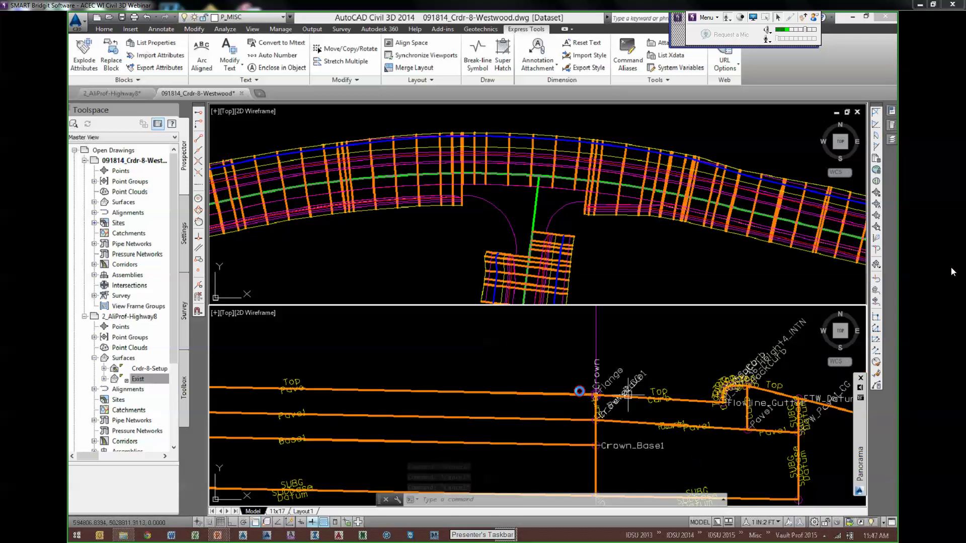
middle_click_drag(657, 390, 577, 364)
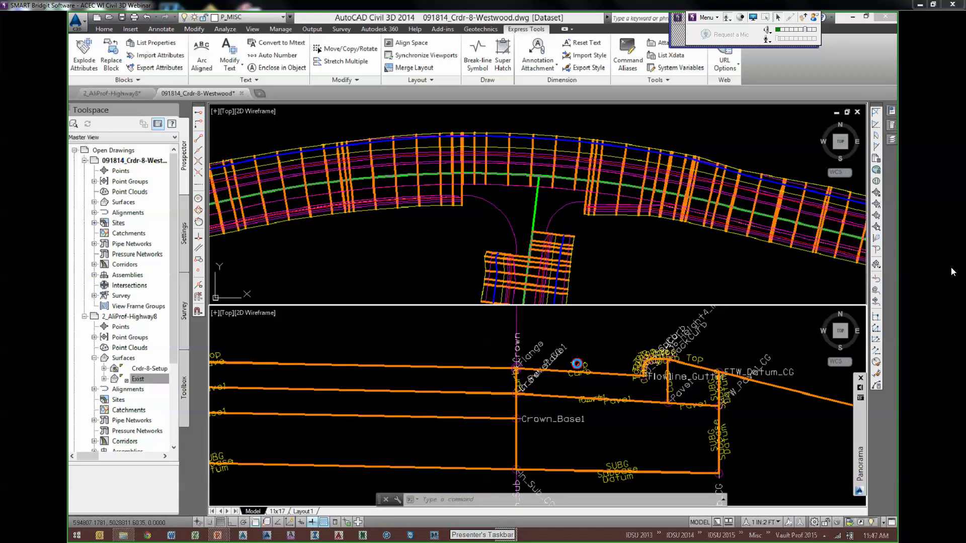
middle_click_drag(580, 421, 592, 401)
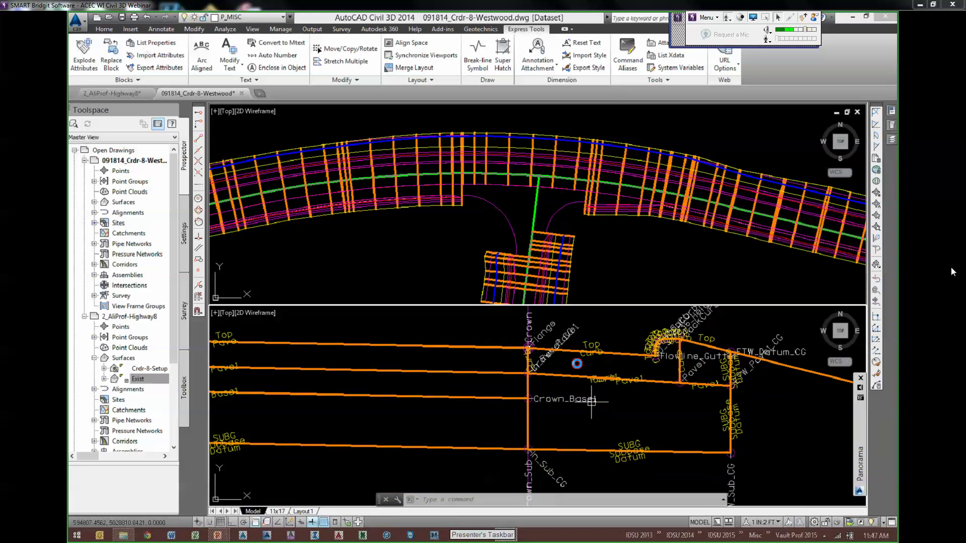
mouse_move(565, 399)
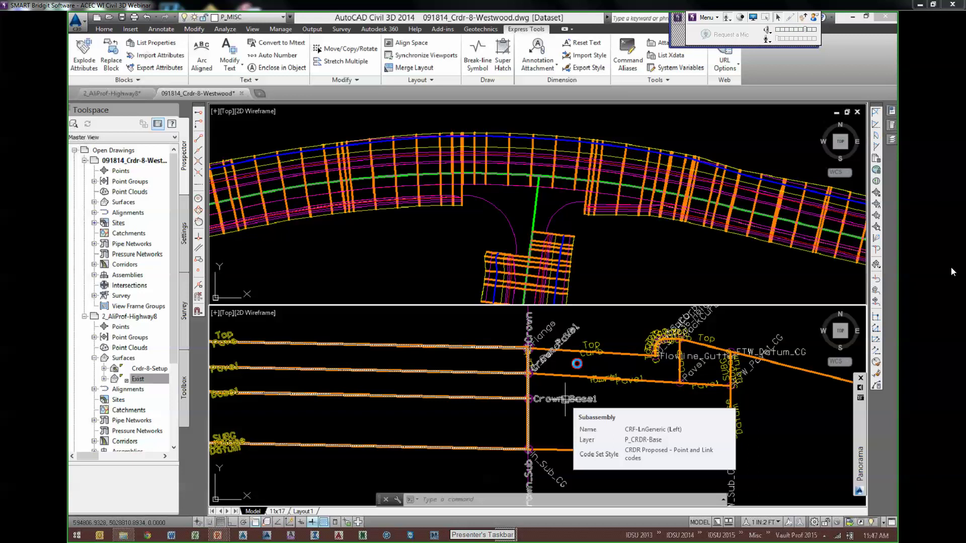
scroll(581, 364, "down", 4)
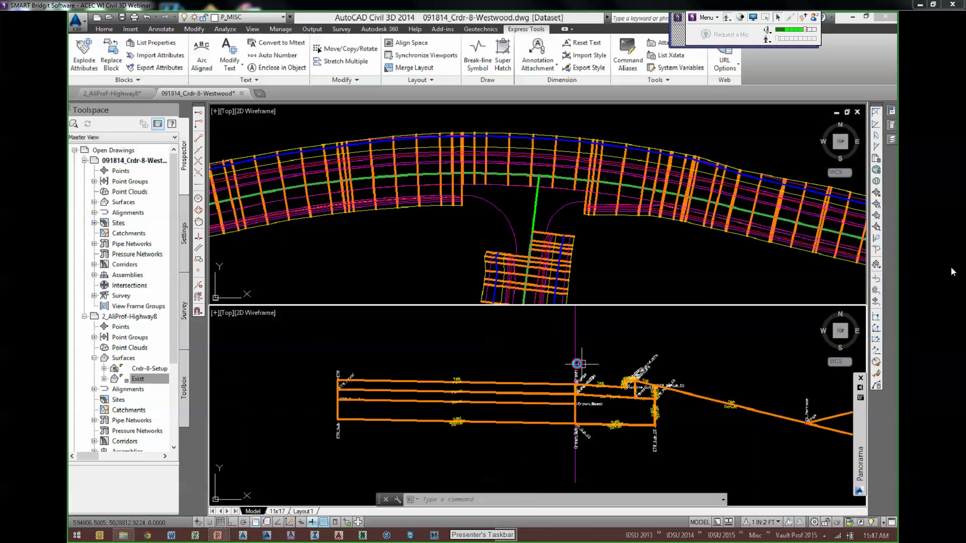
- Review the codes and code set style in the Westwood-CR (2) assembly's properties and close them without changes
left_click(579, 328)
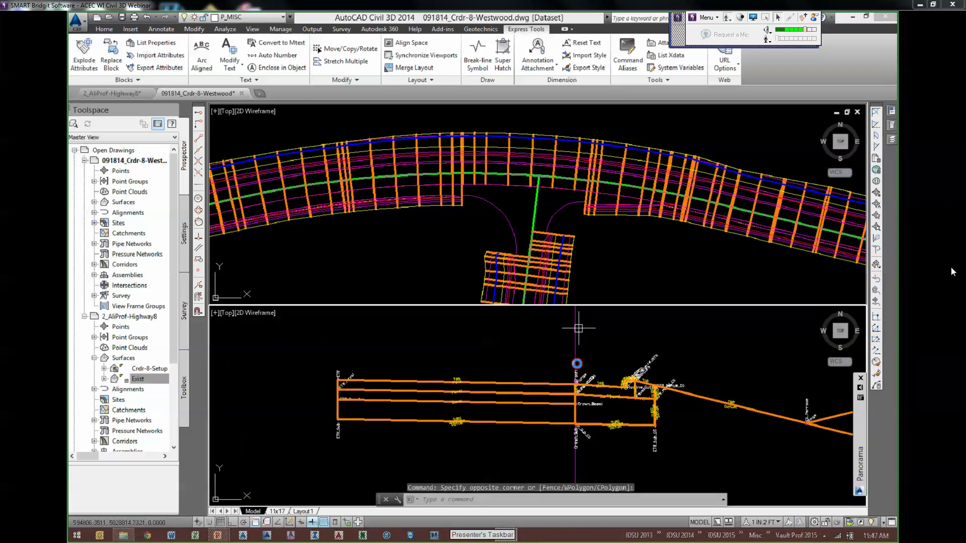
left_click(577, 363)
right_click(609, 331)
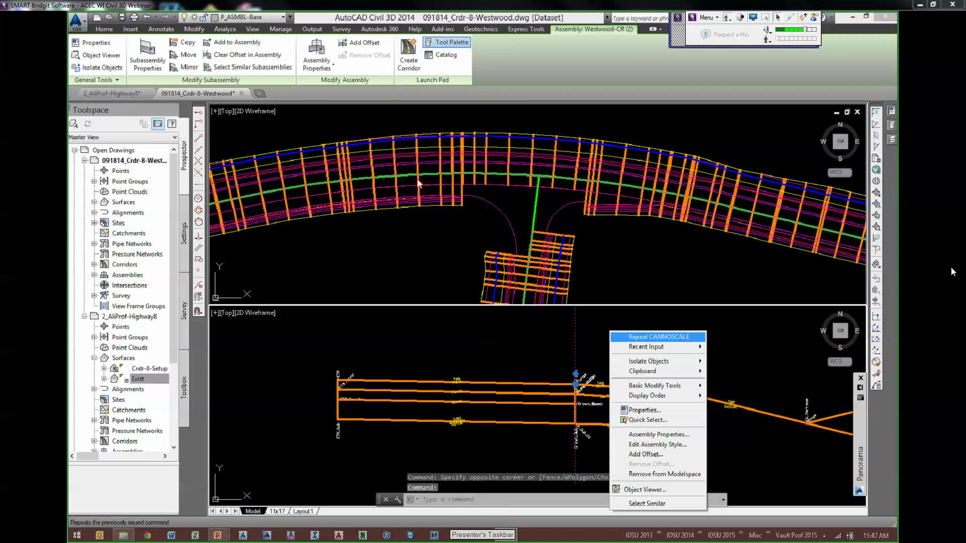
left_click(658, 434)
left_click(444, 152)
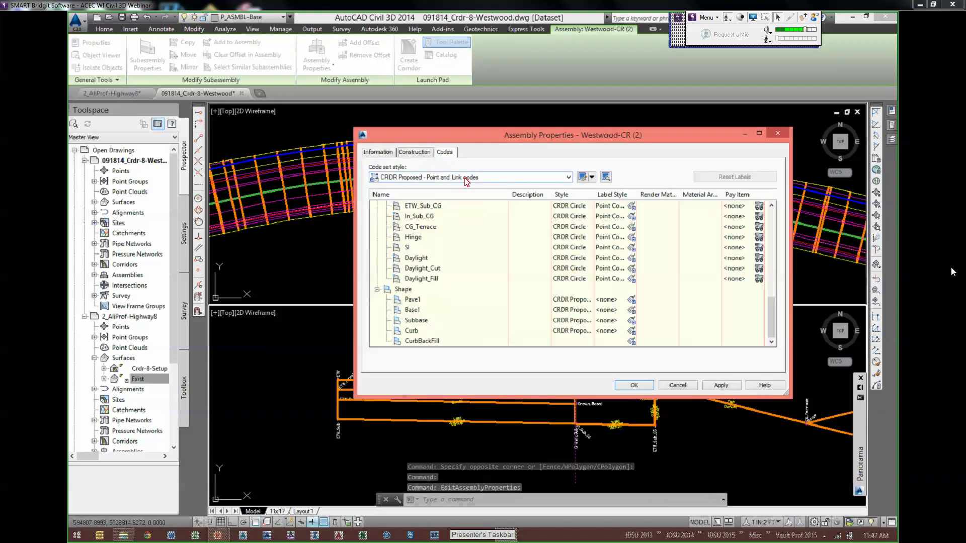
left_click(677, 386)
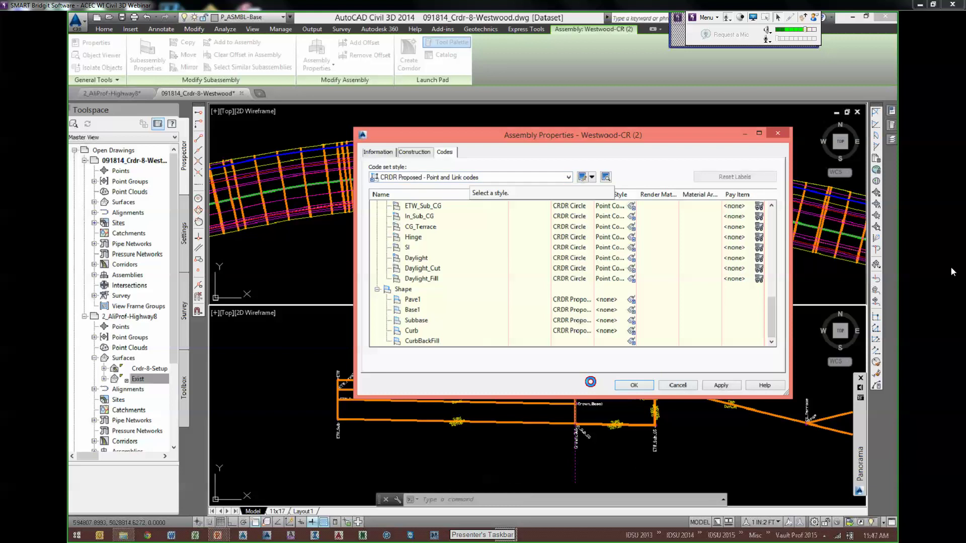
- Examine the crown, flange, flowline and curb point codes on the right side of the Westwood-CR (2) assembly
scroll(610, 371, "up", 5)
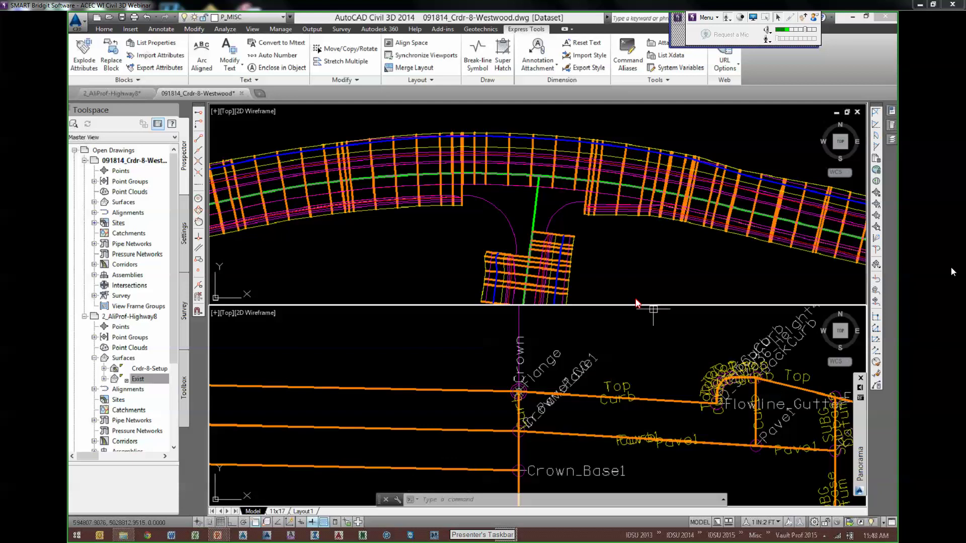
key("Escape")
key("Escape")
key("Escape")
scroll(664, 370, "down", 2)
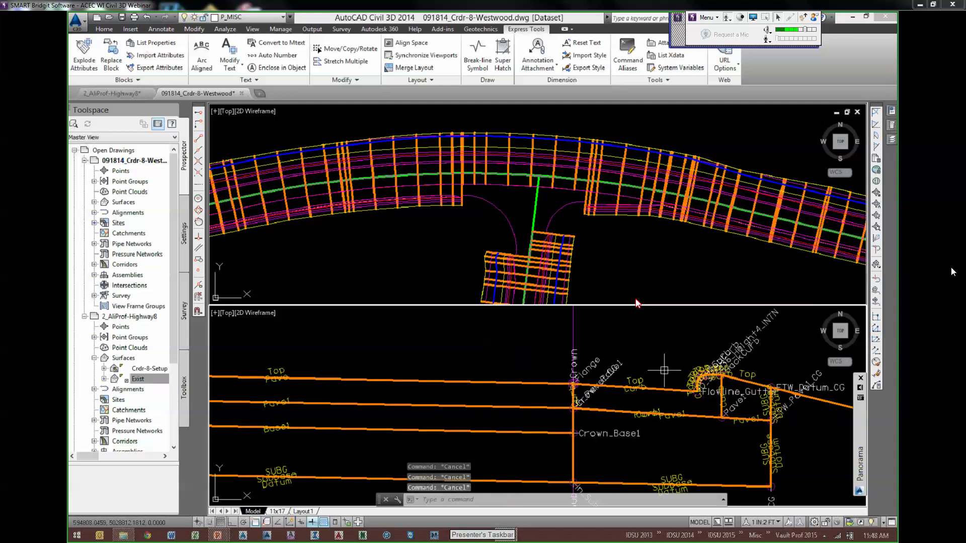
middle_click_drag(664, 371, 570, 357)
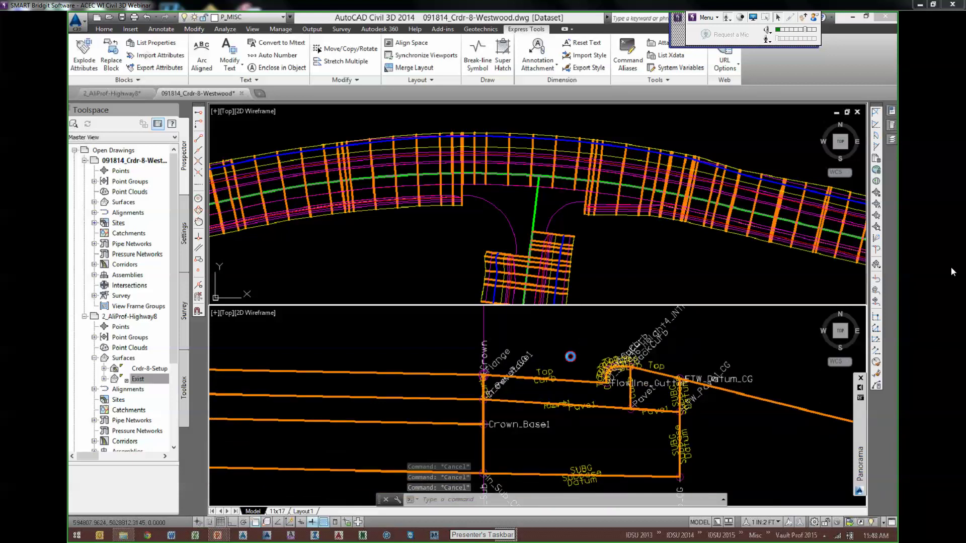
scroll(570, 356, "down", 2)
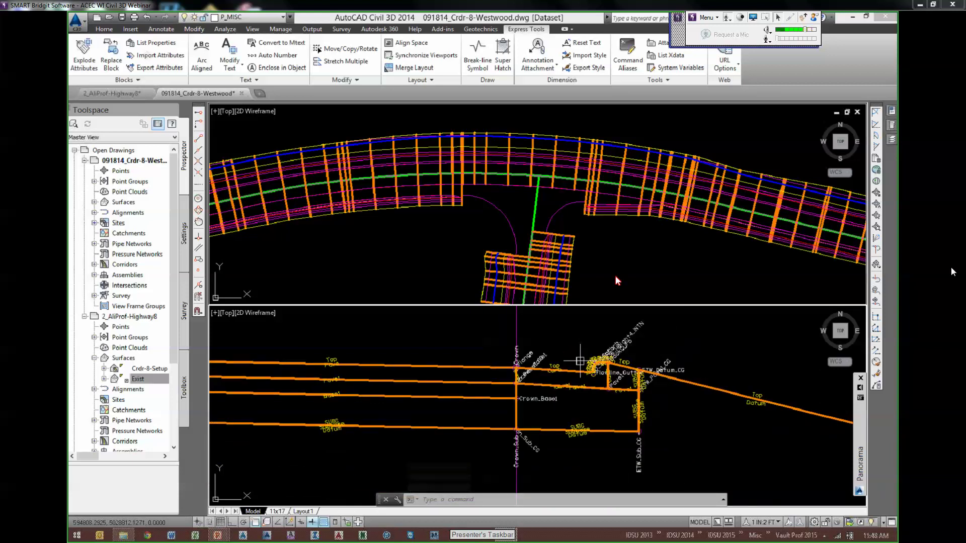
- Inspect the southeast curb return alignment and where it meets the ends of the two road corridor regions
left_click(606, 237)
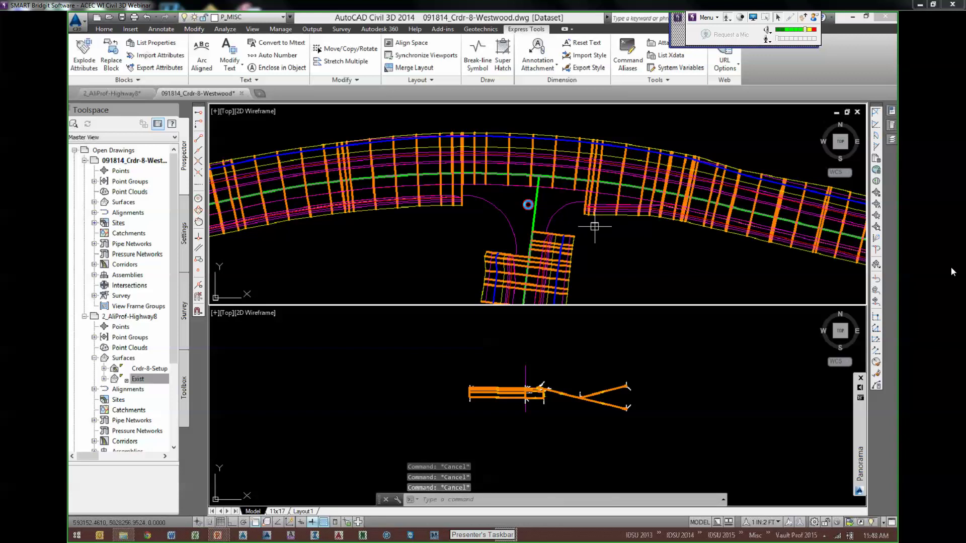
scroll(595, 227, "up", 4)
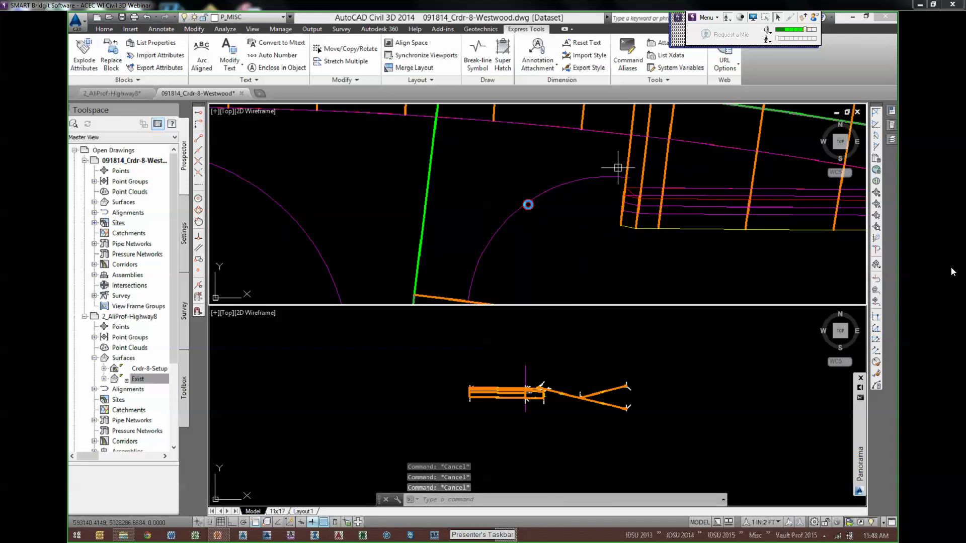
scroll(617, 167, "down", 5)
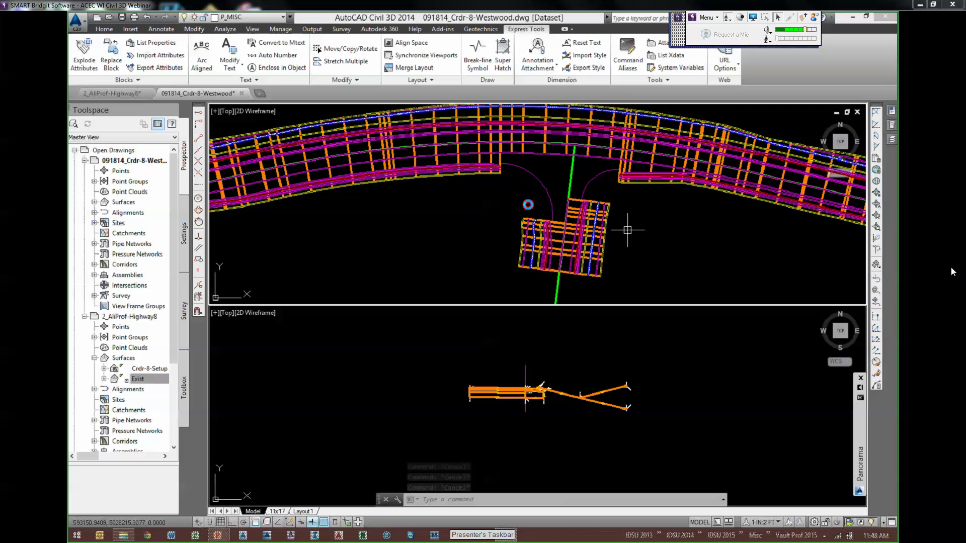
left_click(608, 171)
scroll(609, 177, "up", 1)
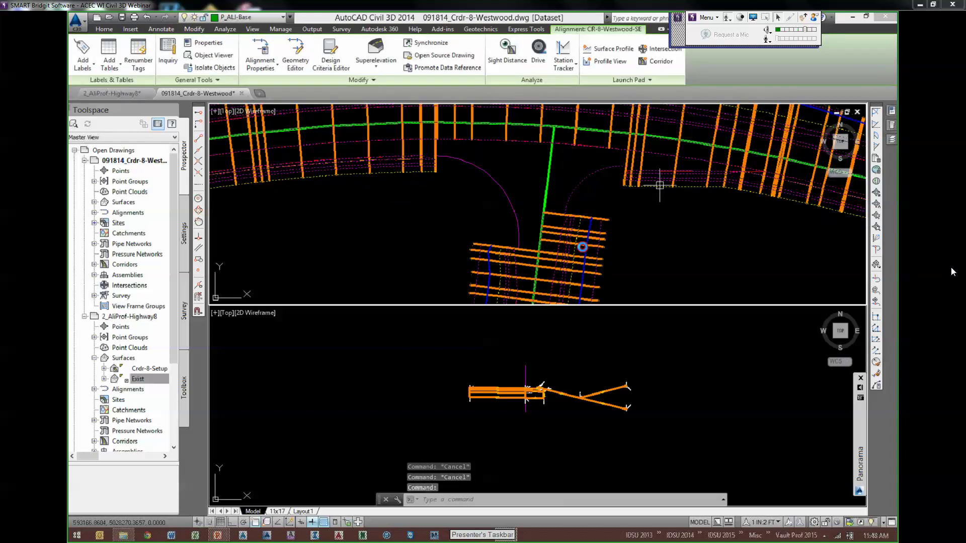
scroll(589, 225, "down", 2)
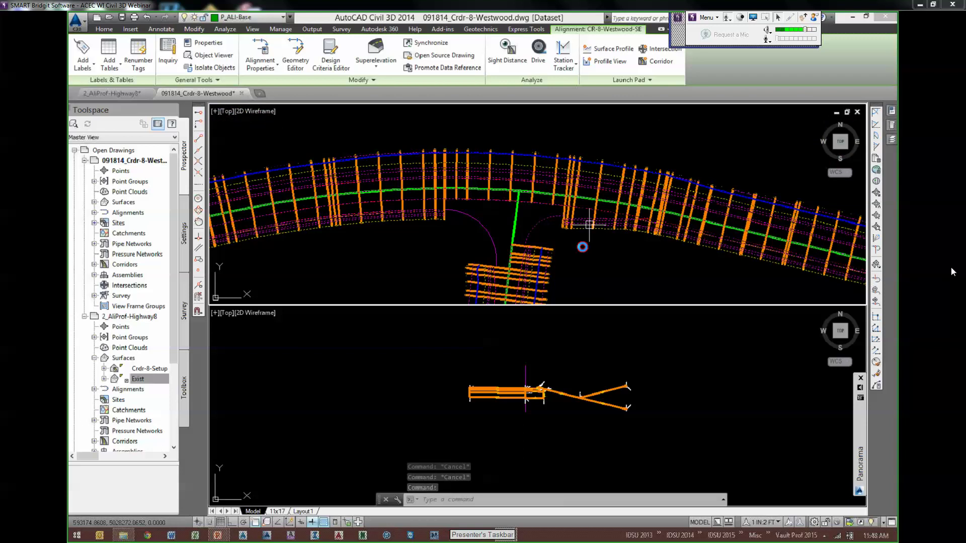
key("Escape")
- Regenerate the model in all viewports, closer in on the intersection
scroll(589, 224, "up", 2)
type("rea")
key("Return")
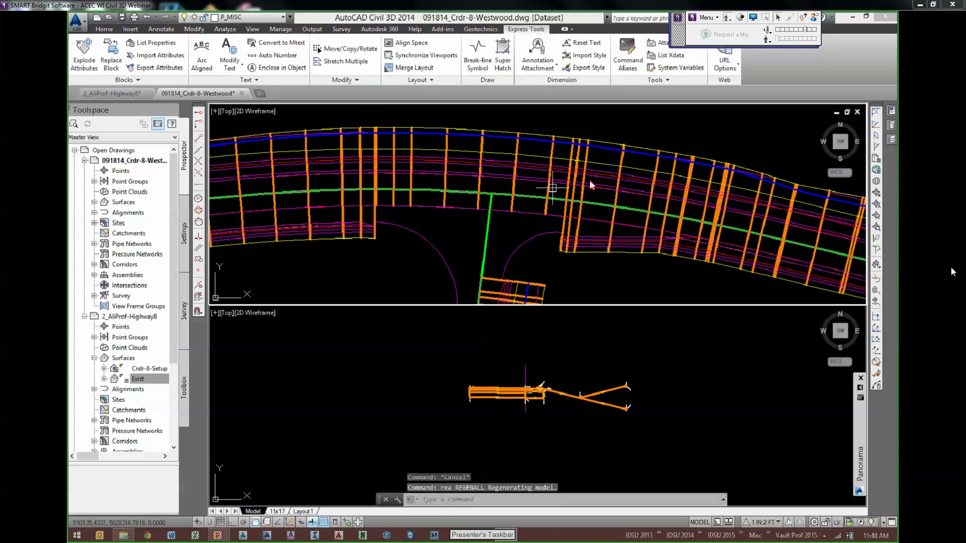
- Create a corridor surface for the 8-Westwood corridor and name it 8-Westwood Surface-Prop
left_click(553, 188)
right_click(573, 172)
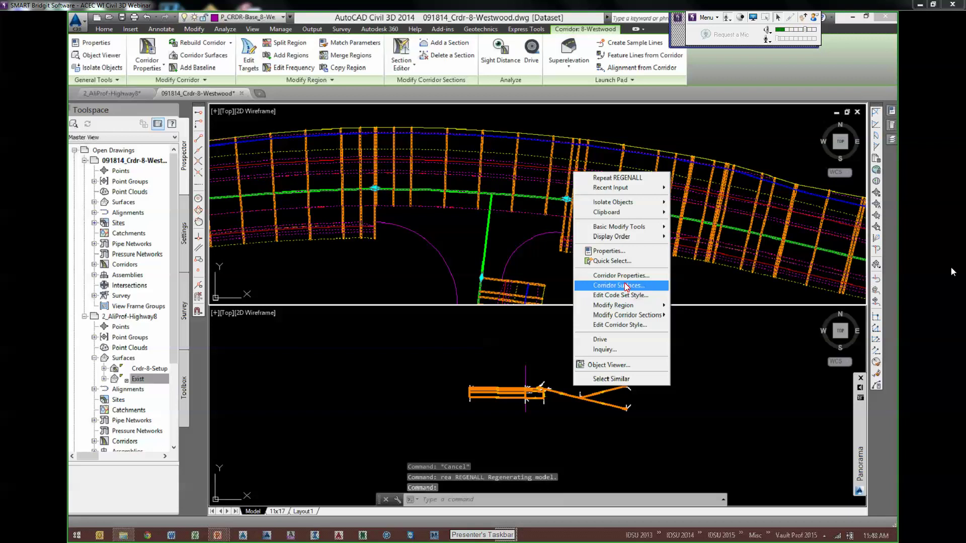
left_click(627, 286)
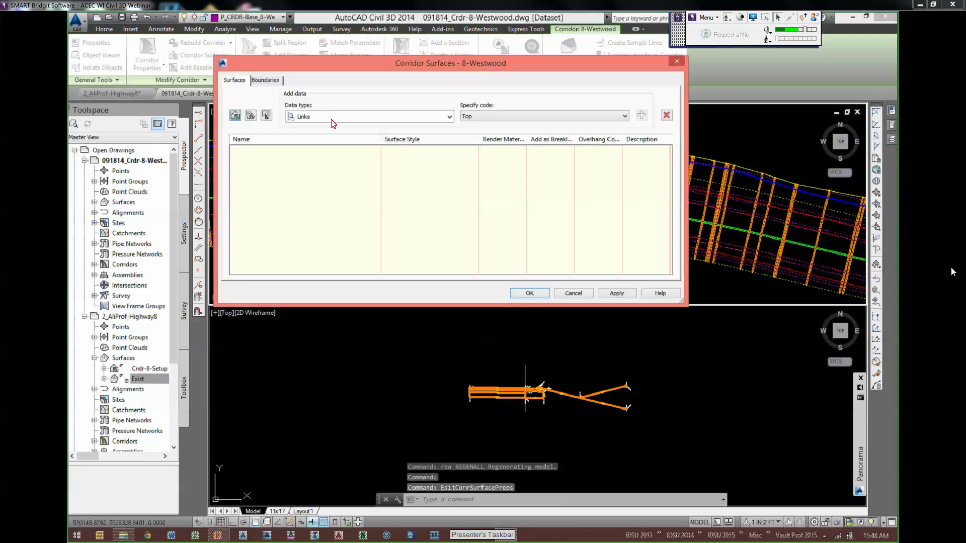
left_click(236, 119)
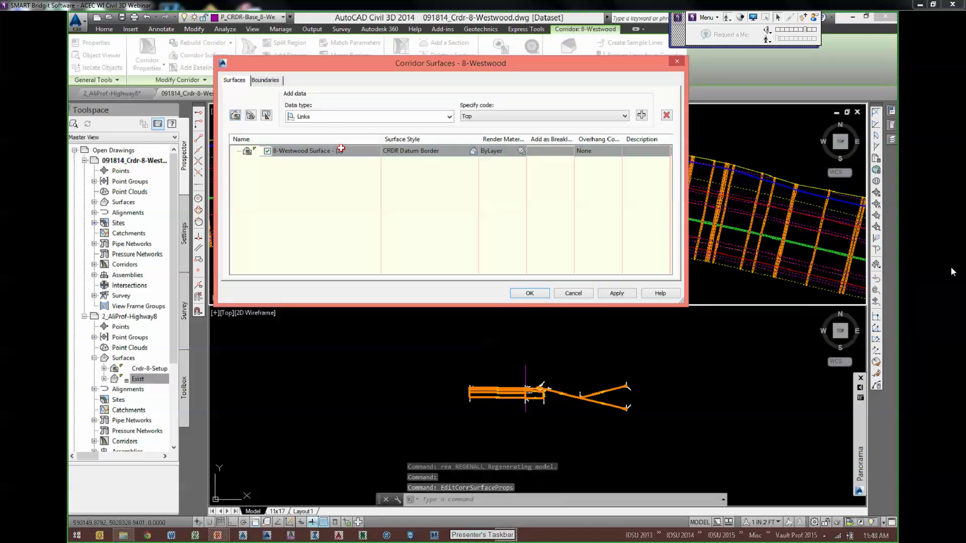
double_click(359, 150)
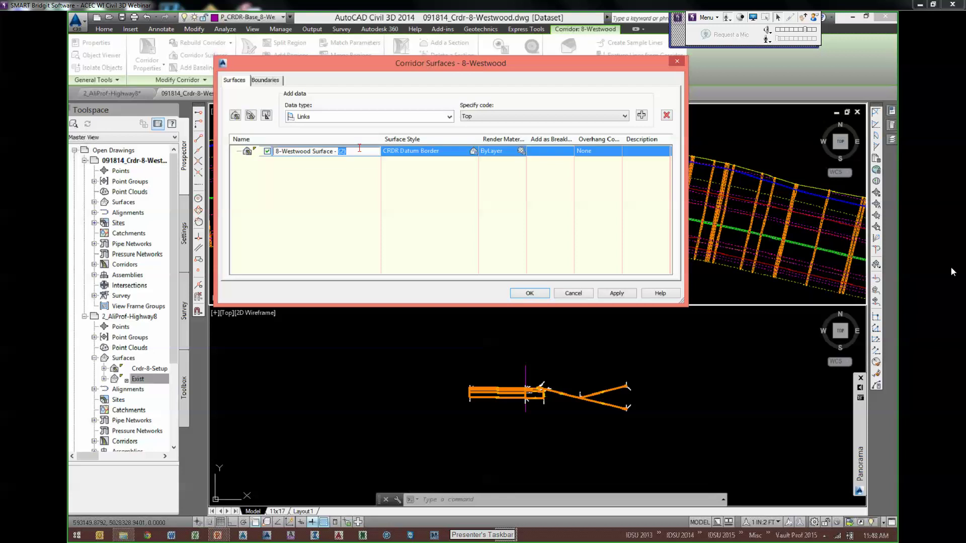
key("BackSpace")
key("BackSpace")
key("BackSpace")
key("BackSpace")
type("-Prop")
- Set the surface's data type to Feature Lines and add the EPS, Crown and ETW codes to 8-Westwood Surface-Prop
left_click(367, 115)
left_click(333, 128)
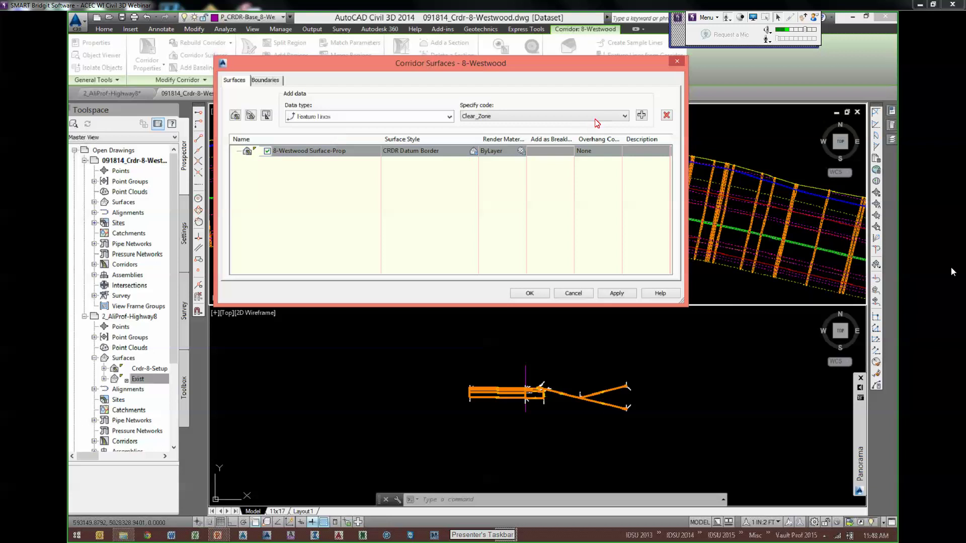
left_click(586, 116)
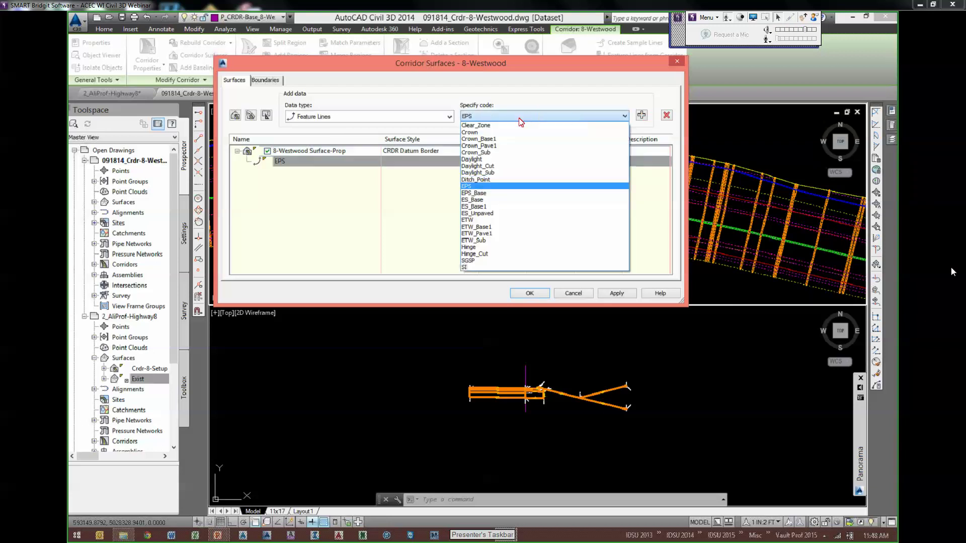
left_click(490, 134)
left_click(543, 117)
left_click(468, 220)
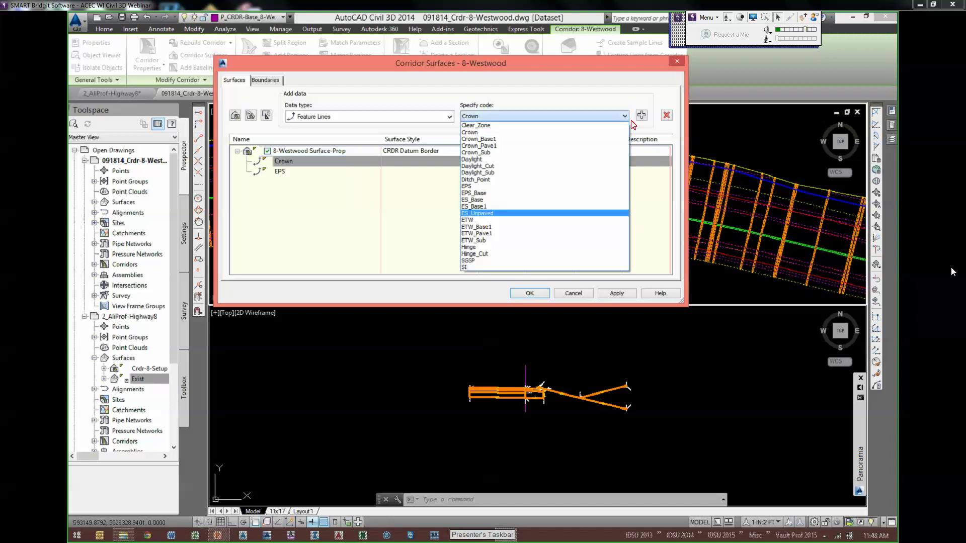
left_click(641, 115)
- Add the Hinge, SI and SGSP feature line codes to 8-Westwood Surface-Prop and build the corridor surface
key("alt+Down")
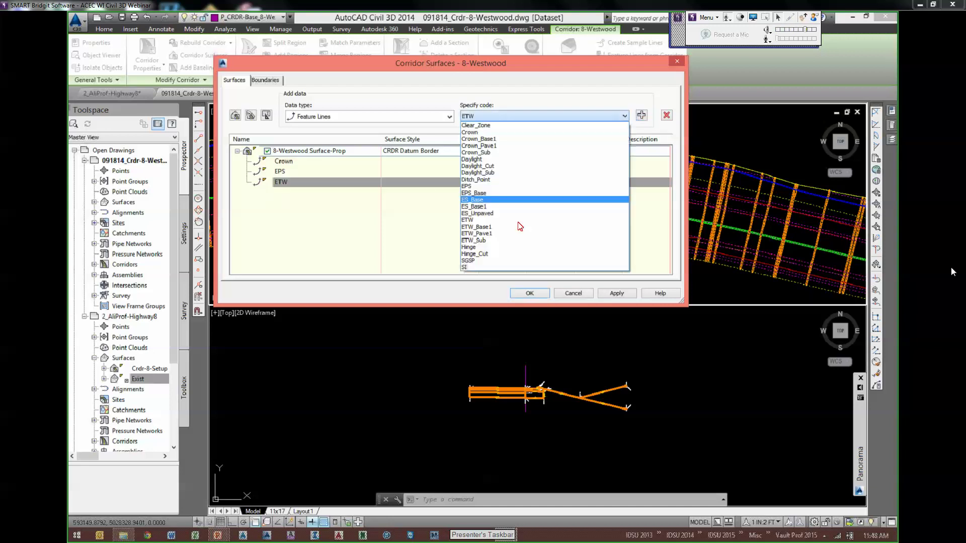
left_click(502, 247)
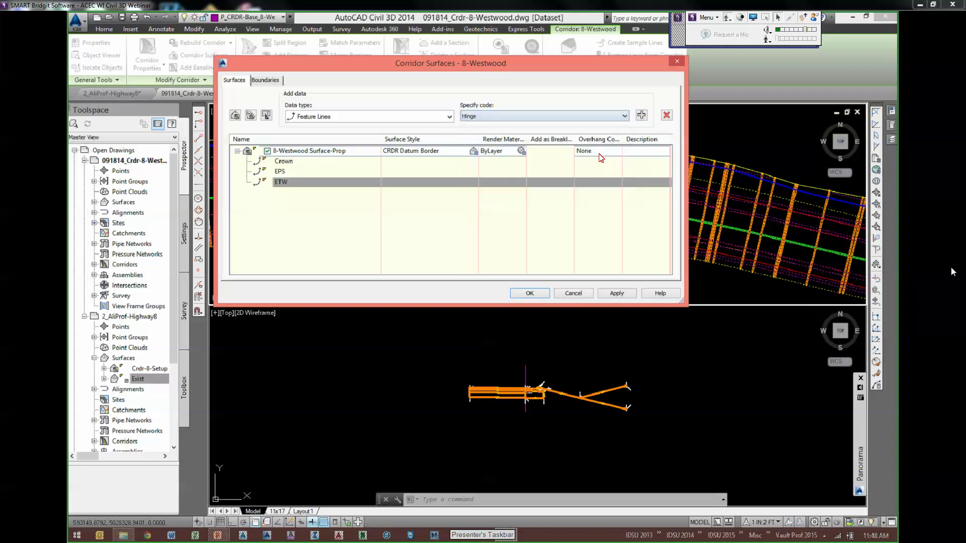
left_click(642, 115)
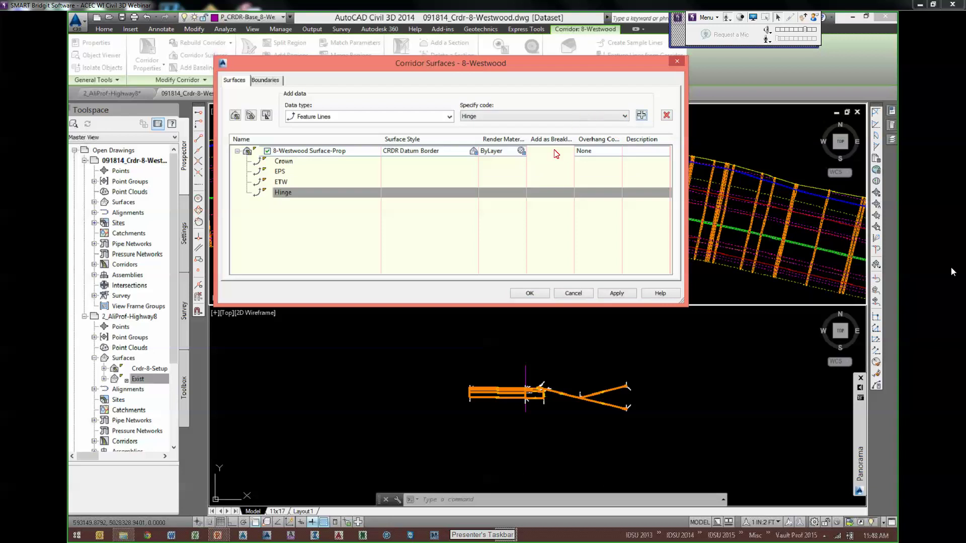
key("alt+Down")
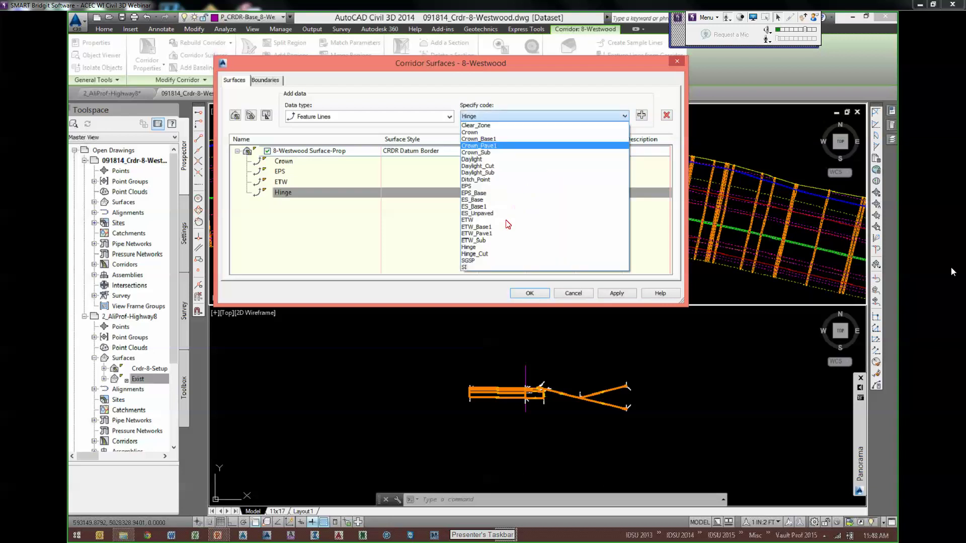
key("e")
key("t")
key("w")
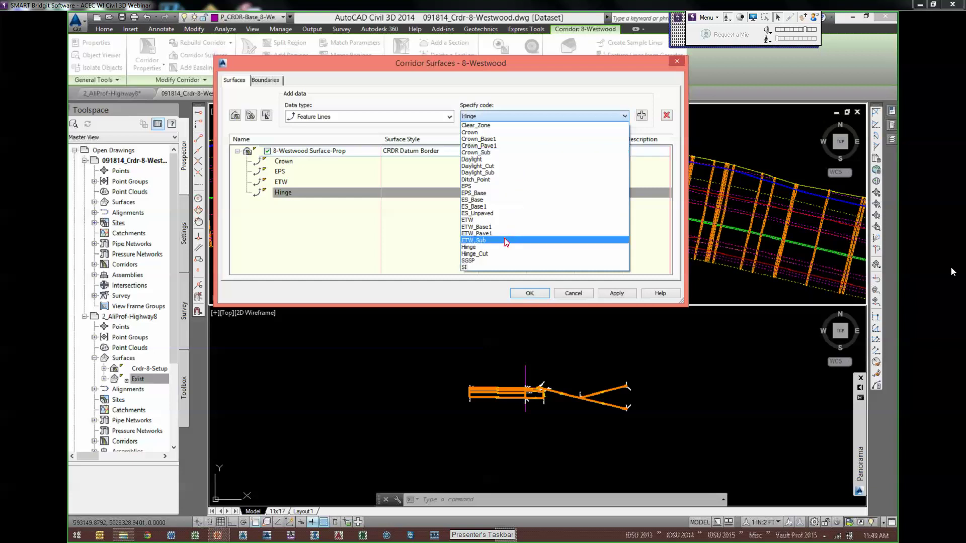
left_click(642, 117)
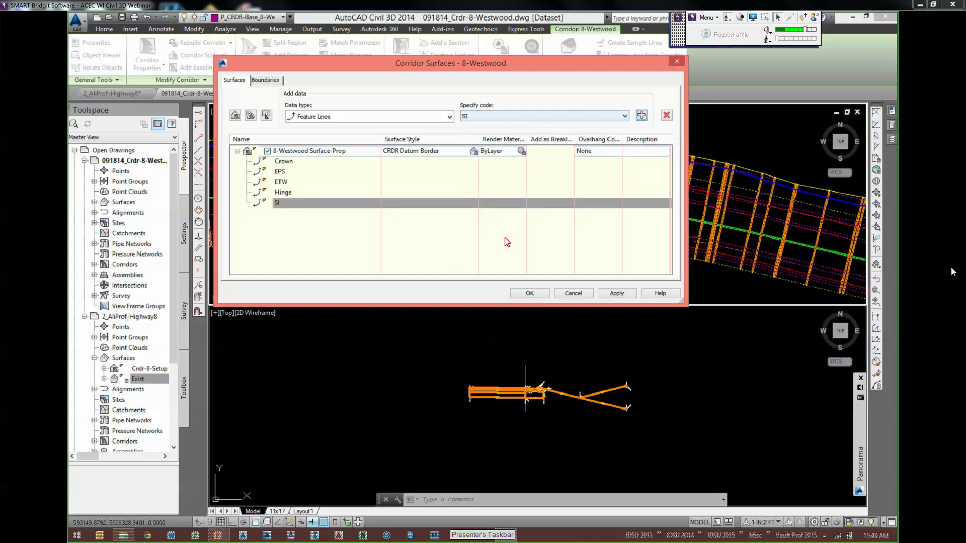
key("Up")
left_click(642, 115)
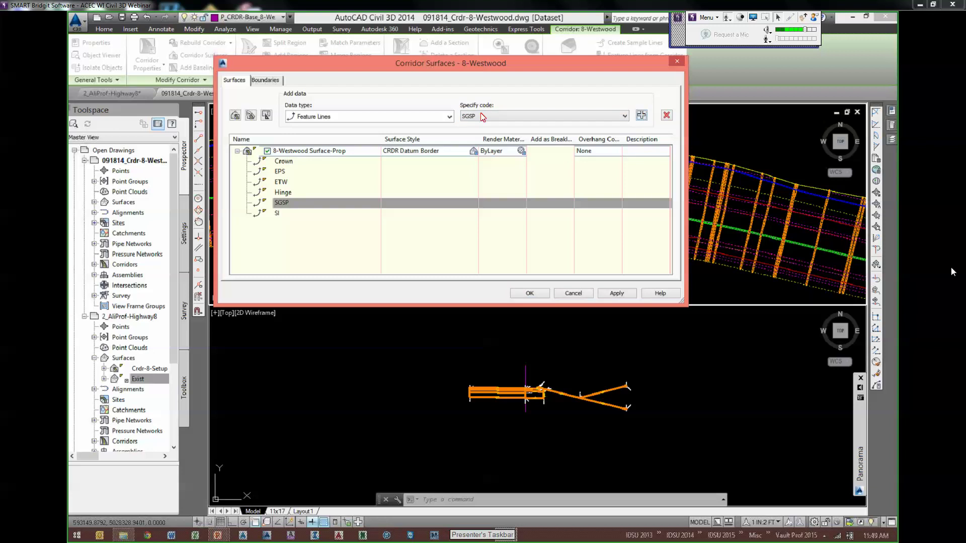
left_click(530, 294)
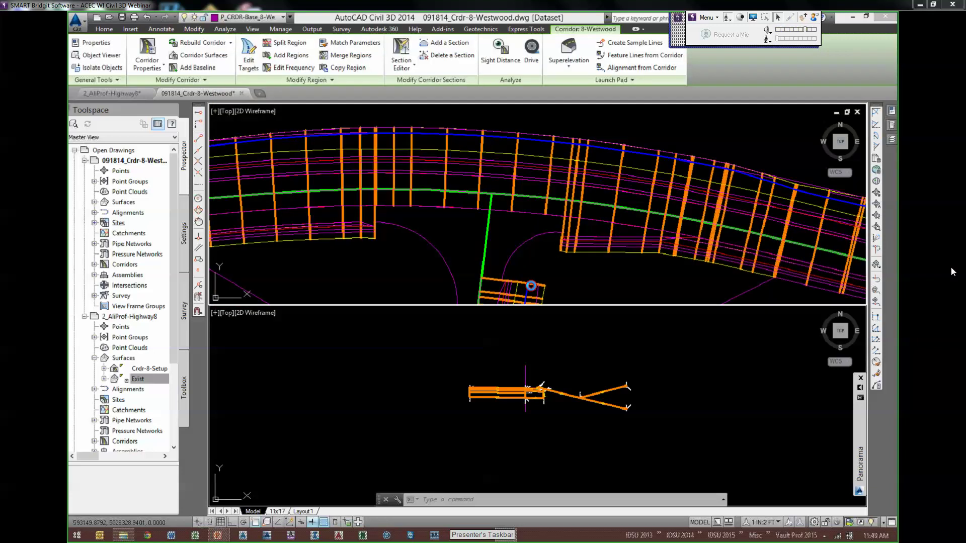
- Examine the border of the new 8-Westwood Surface-Prop surface around the side road intersection
key("Escape")
scroll(508, 219, "down", 2)
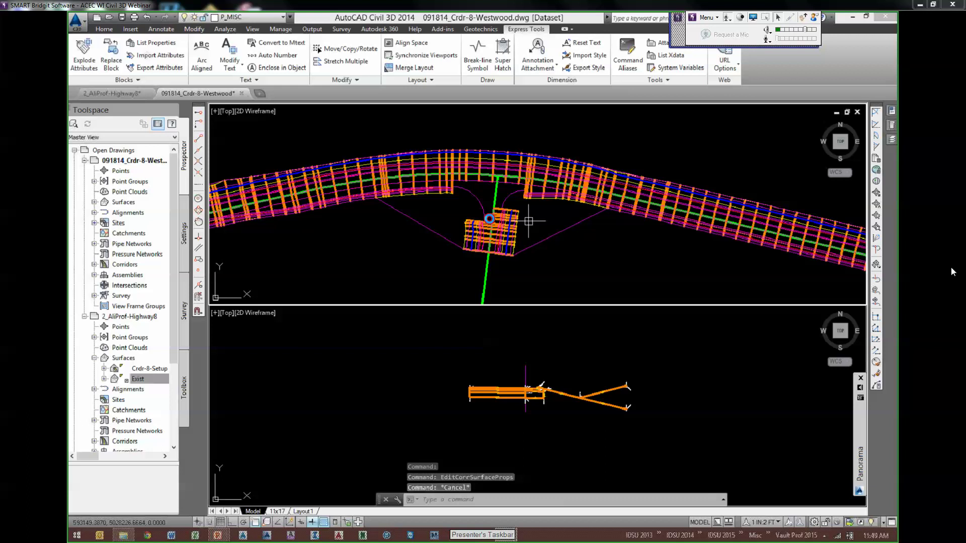
left_click(560, 236)
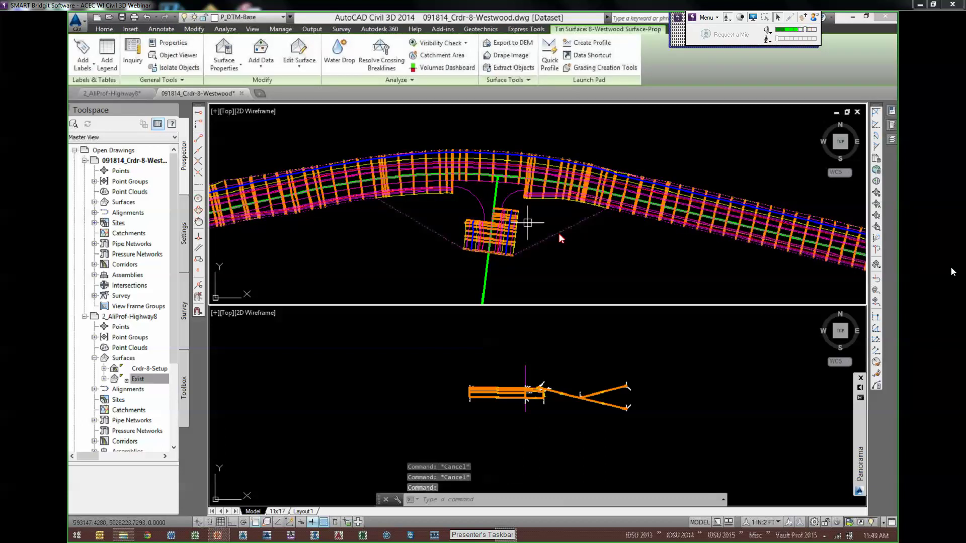
scroll(527, 222, "up", 4)
key("Escape")
scroll(503, 199, "down", 2)
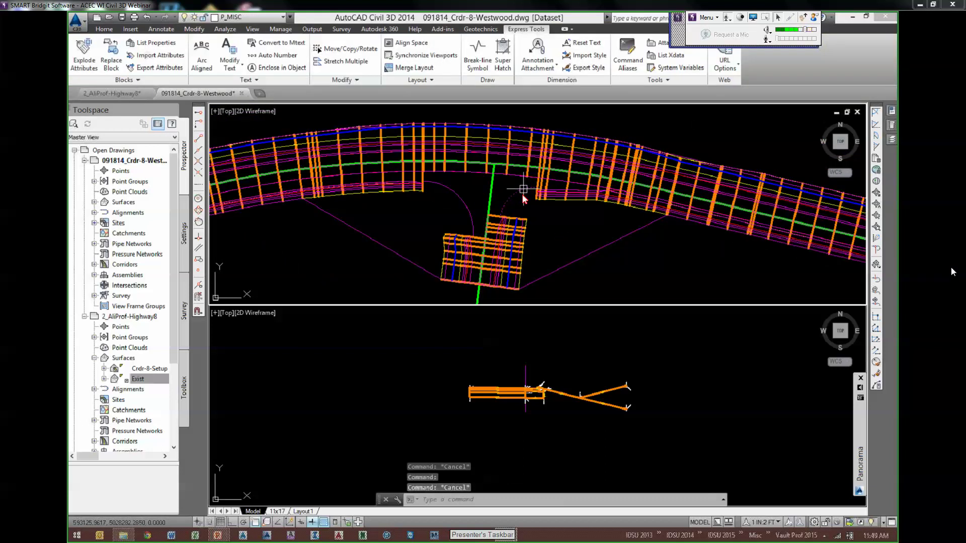
- Inspect both ends of the southeast curb return alignment where they overlap the corridor region ends and the proposed surface
left_click(523, 189)
scroll(504, 189, "up", 2)
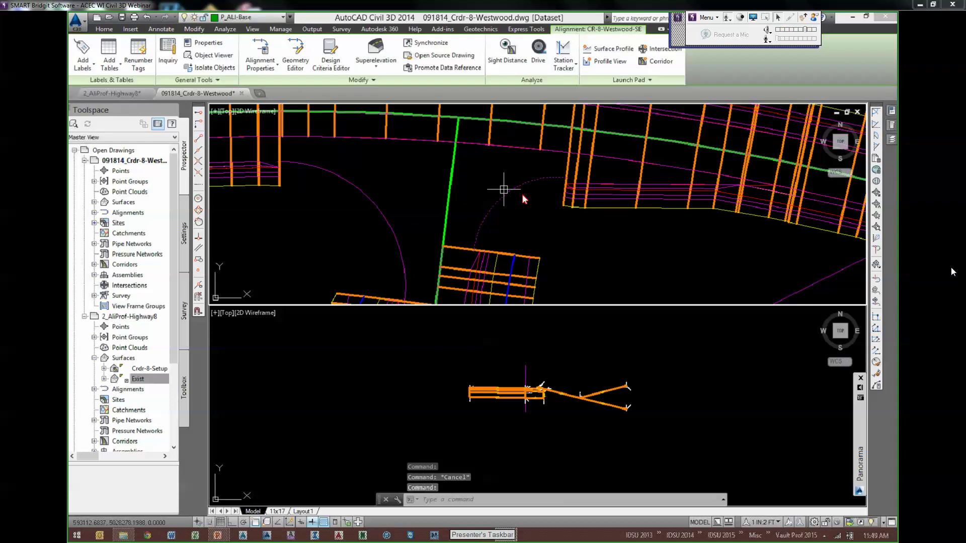
scroll(503, 189, "up", 5)
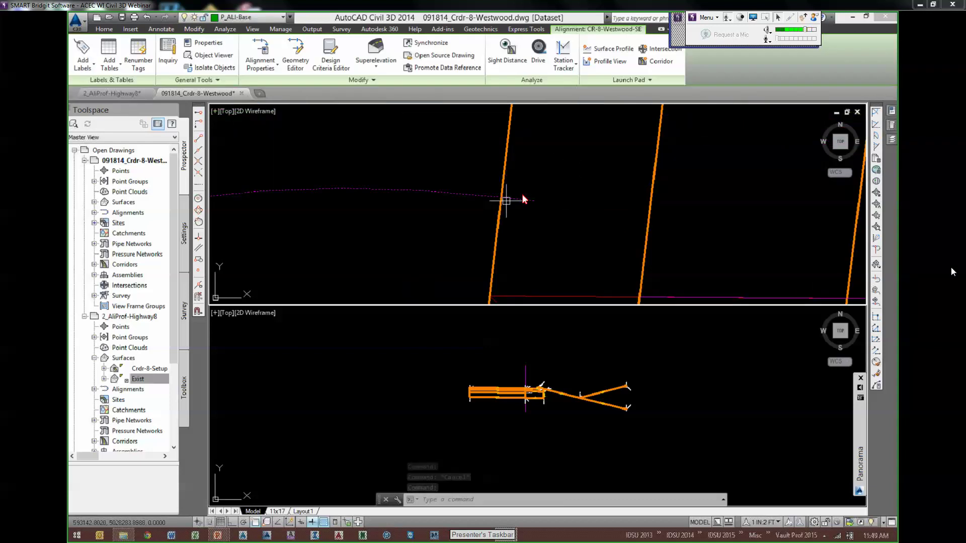
scroll(503, 201, "down", 4)
scroll(484, 229, "up", 2)
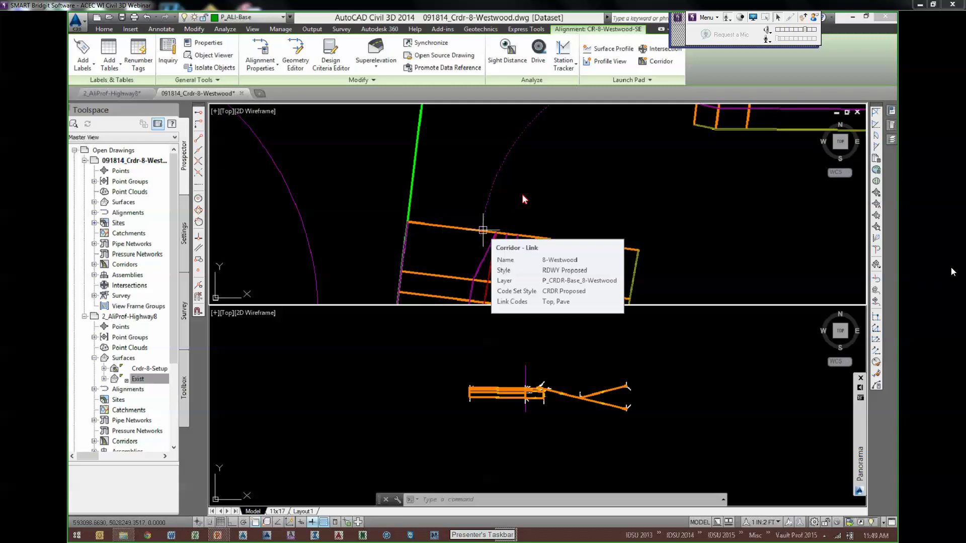
scroll(484, 230, "down", 1)
scroll(522, 221, "up", 1)
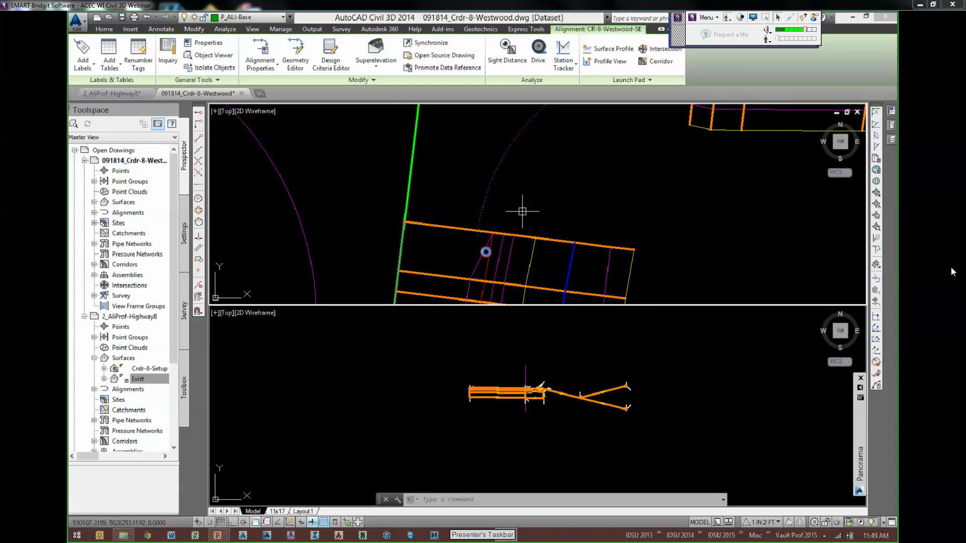
scroll(522, 211, "down", 1)
middle_click_drag(522, 211, 486, 251)
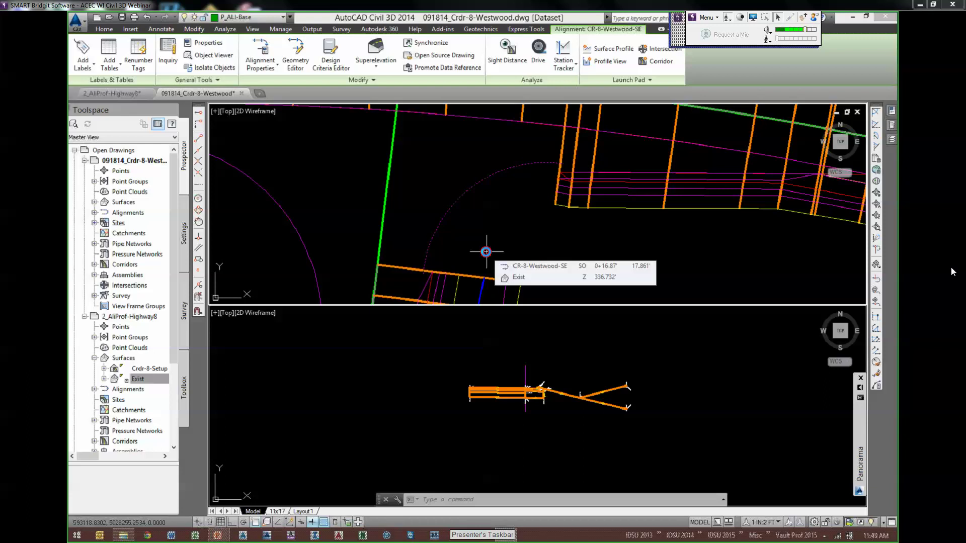
key("Escape")
key("Escape")
scroll(582, 159, "down", 2)
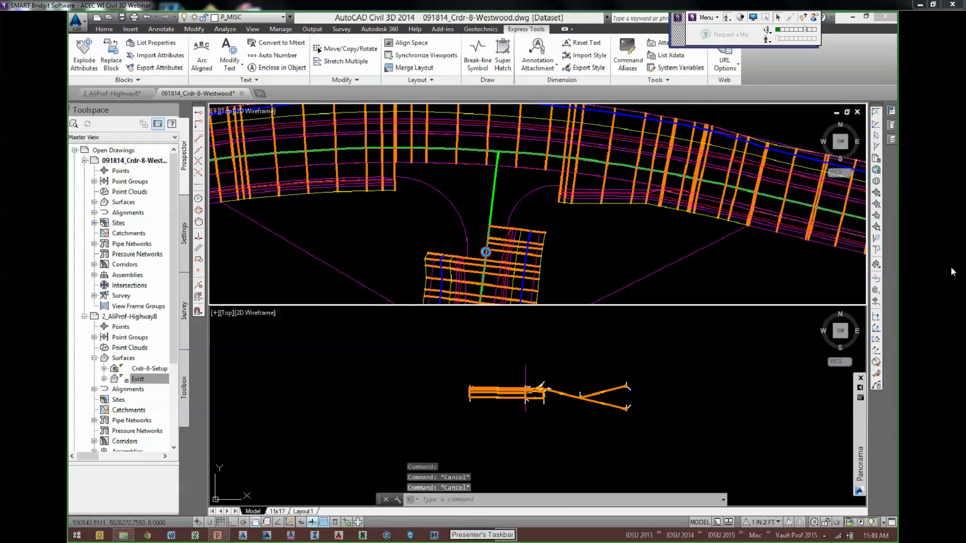
left_click(644, 270)
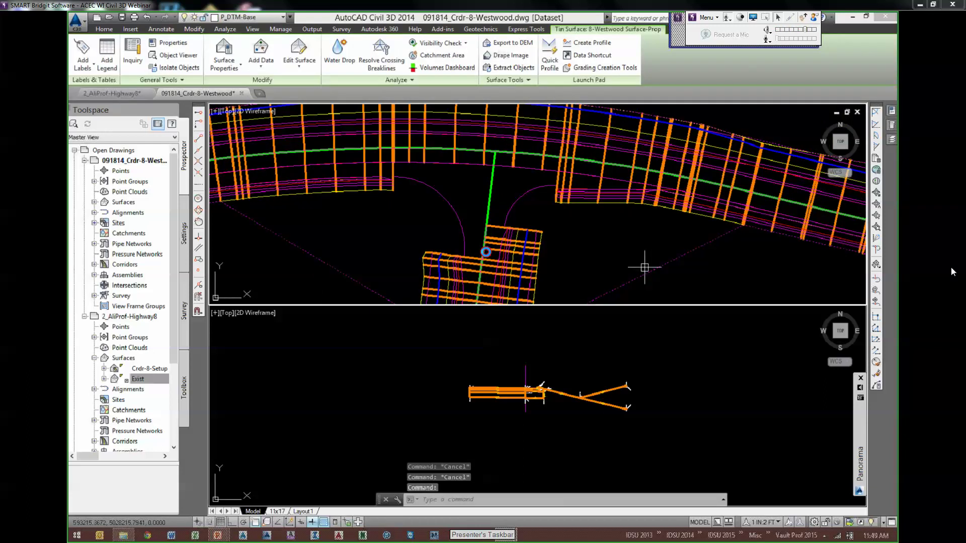
scroll(556, 188, "up", 3)
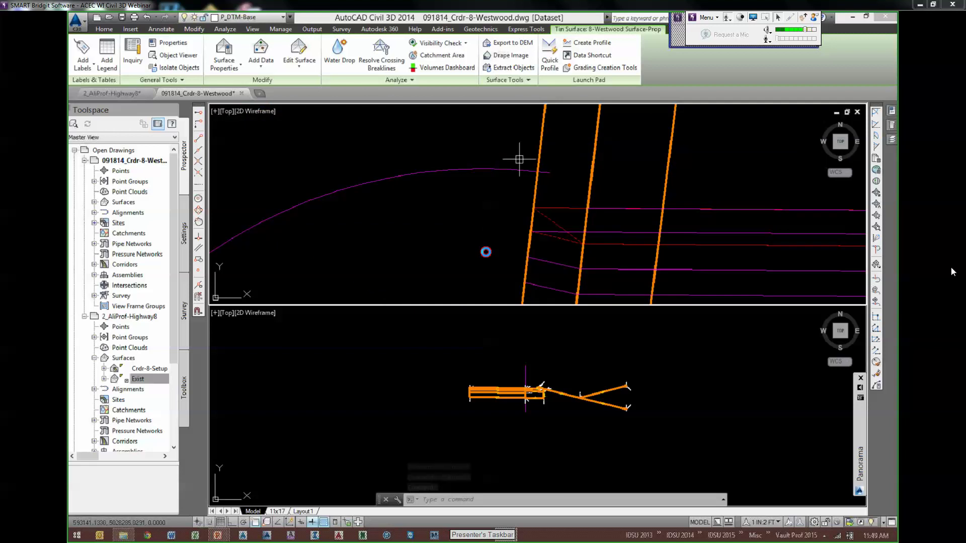
key("Escape")
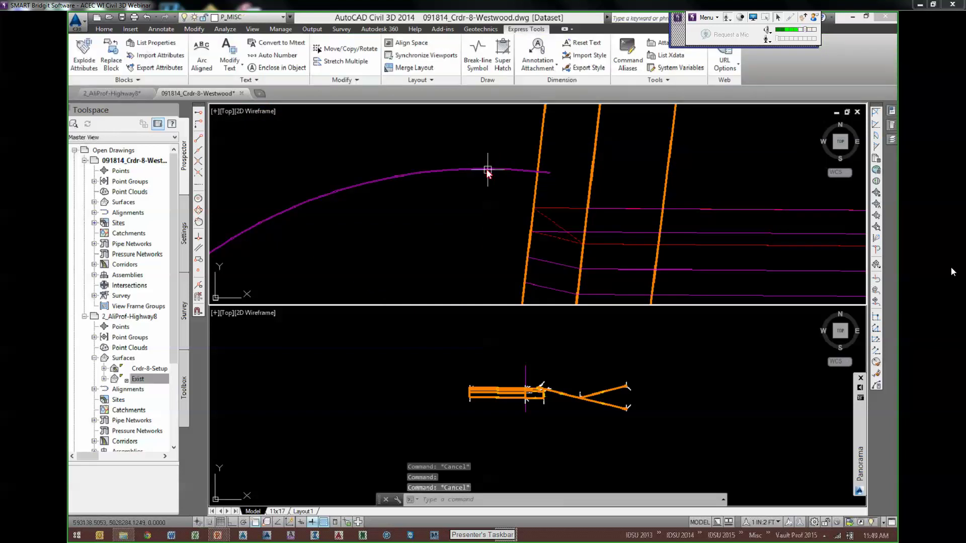
- Sample surface profiles from 8-Westwood Surface-Prop and Exist along the full length of the CR-8-Westwood-SE curb return alignment
left_click(488, 169)
scroll(550, 174, "down", 2)
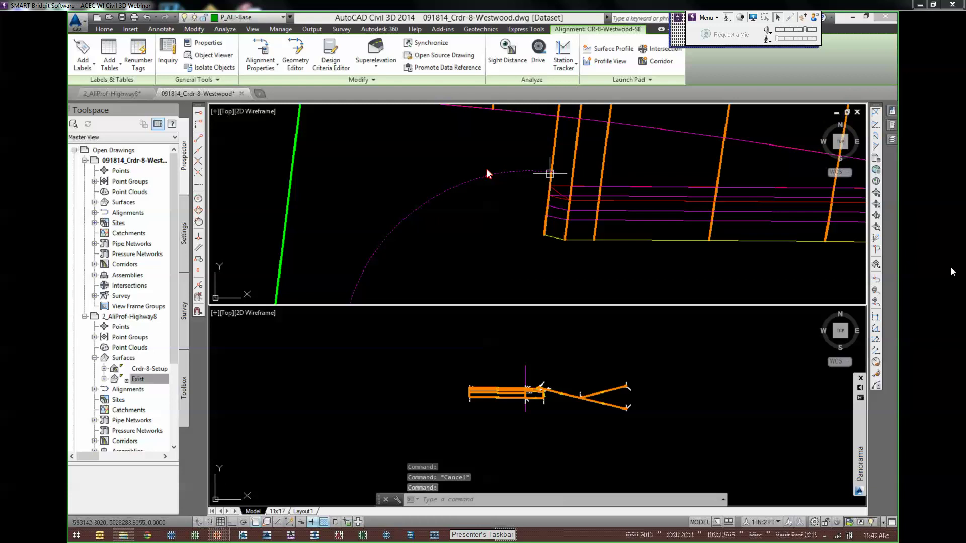
scroll(523, 171, "up", 3)
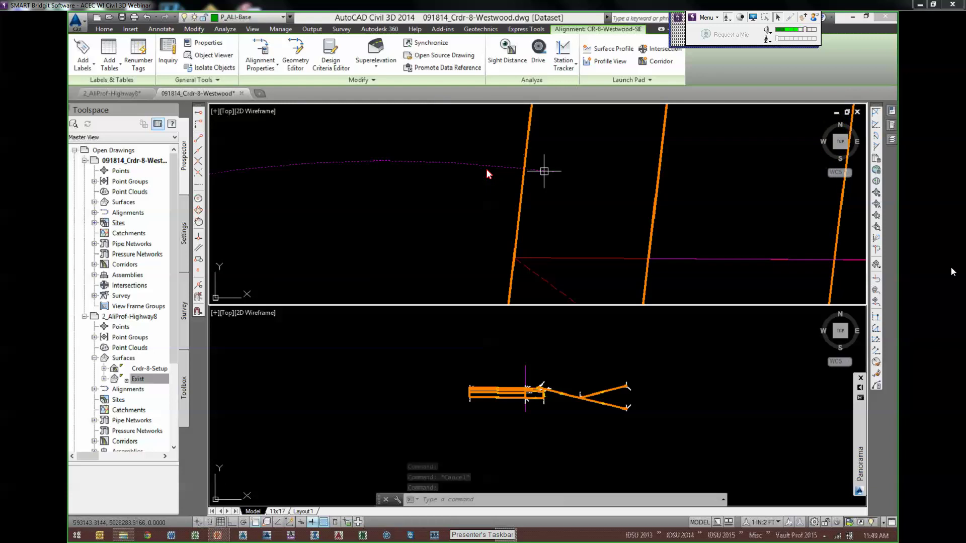
scroll(595, 166, "down", 1)
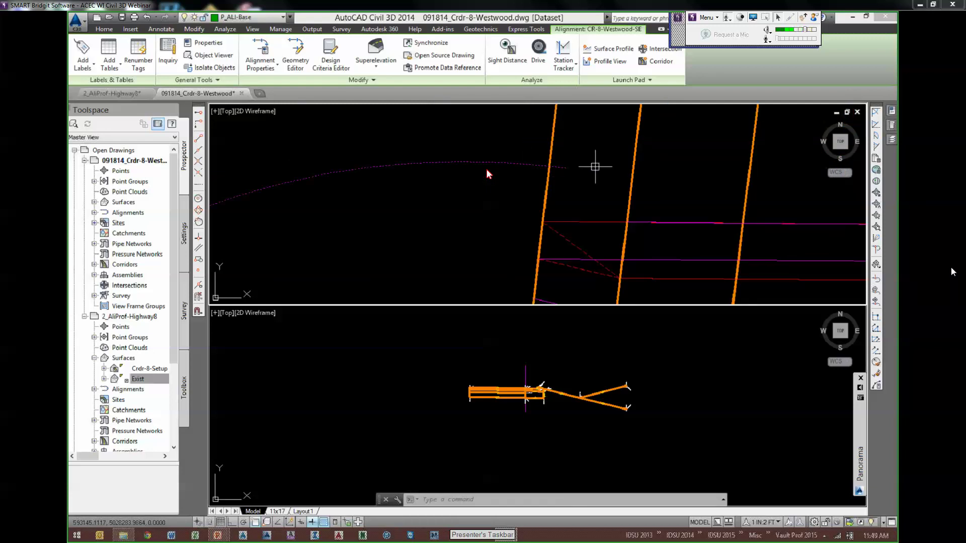
scroll(545, 204, "down", 3)
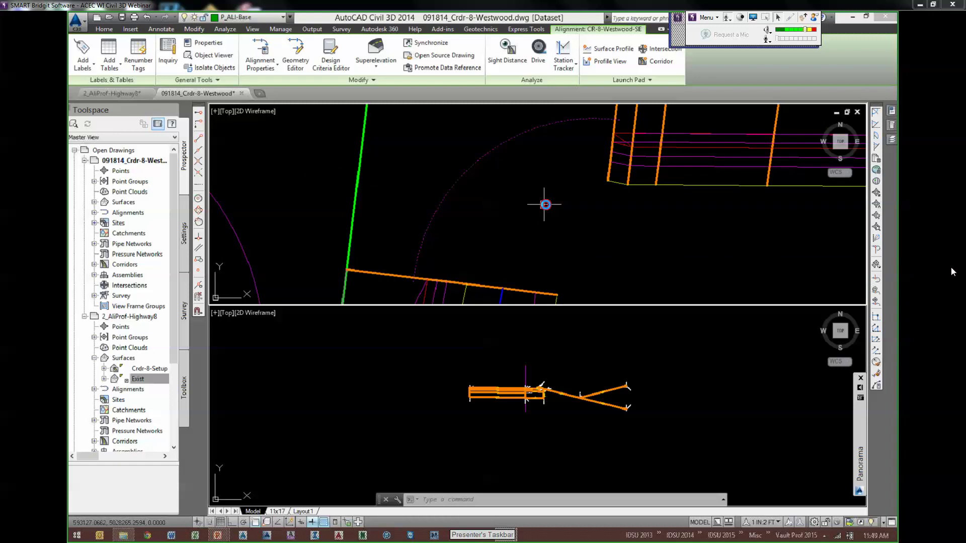
scroll(545, 204, "down", 2)
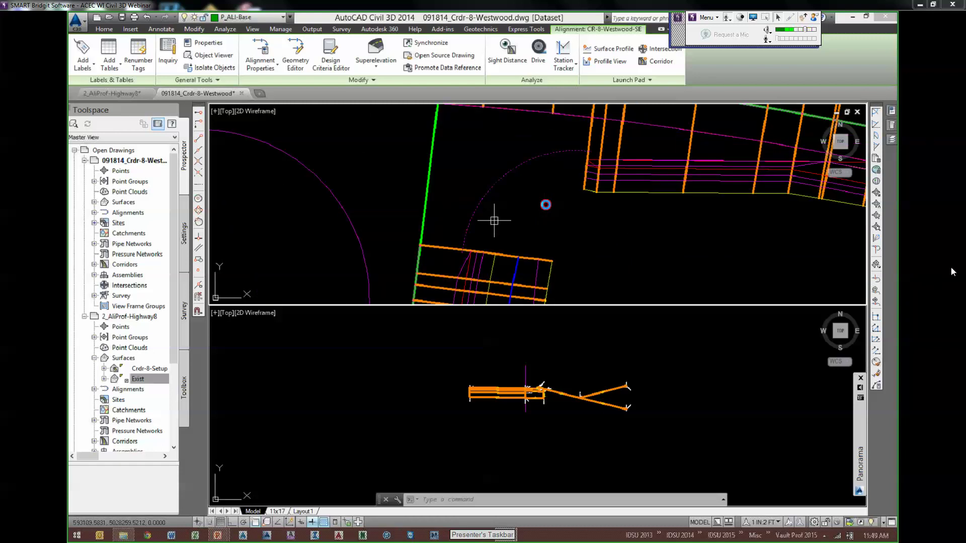
left_click(610, 53)
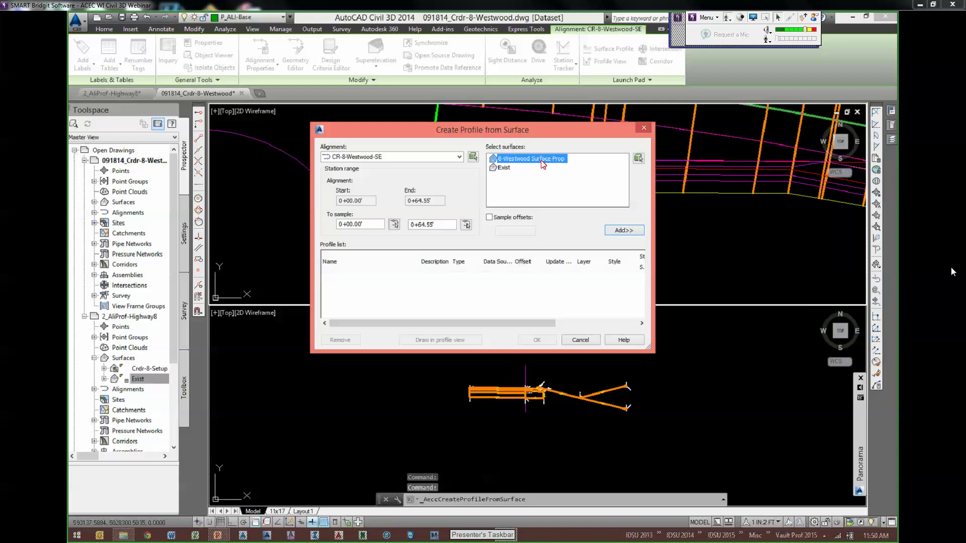
left_click(505, 168, "ctrl")
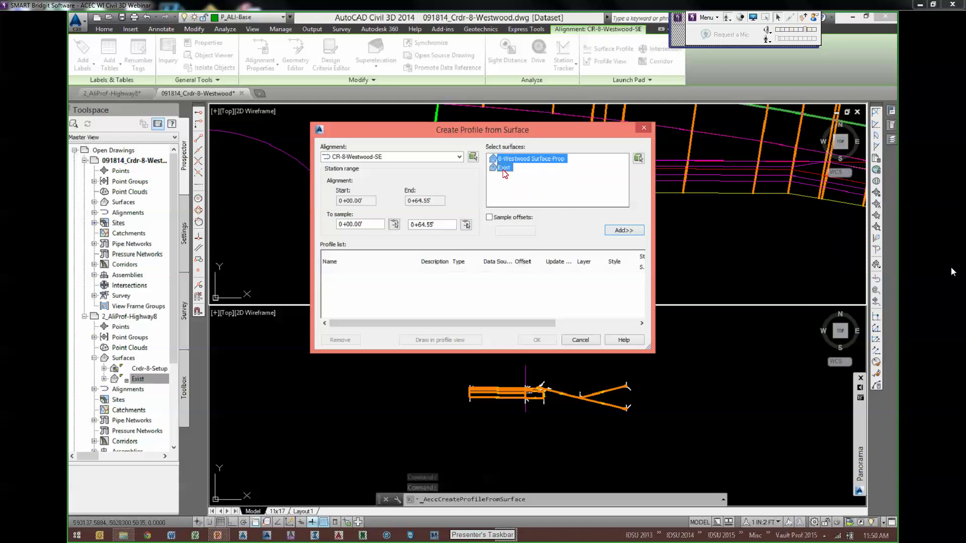
left_click(625, 231)
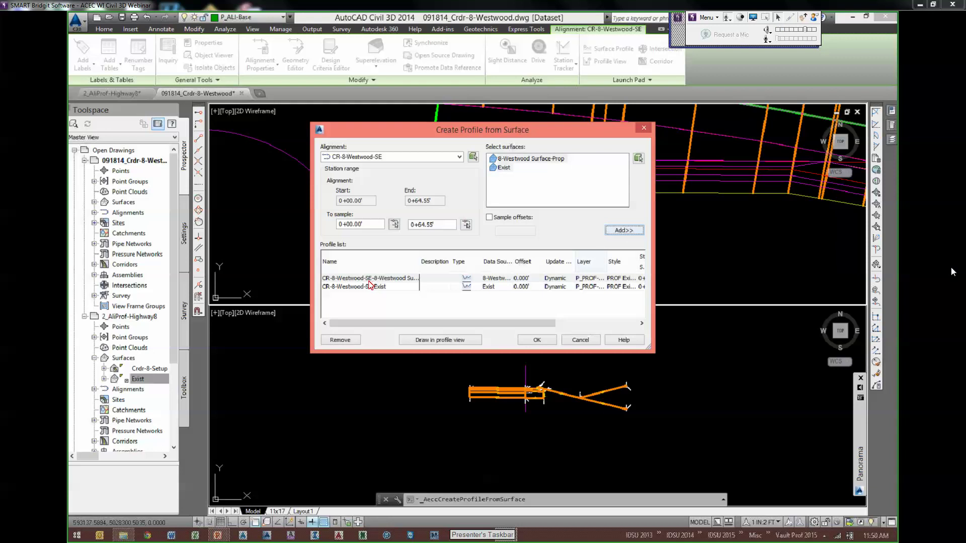
- Set the profile style of the sampled 8-Westwood Surface-Prop profile to Basic
left_click_drag(472, 322, 507, 323)
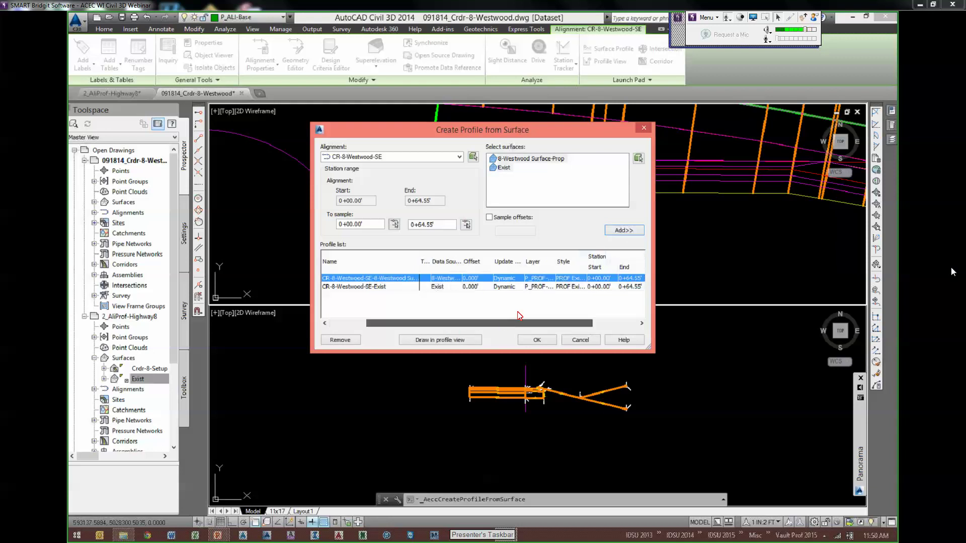
left_click(568, 278)
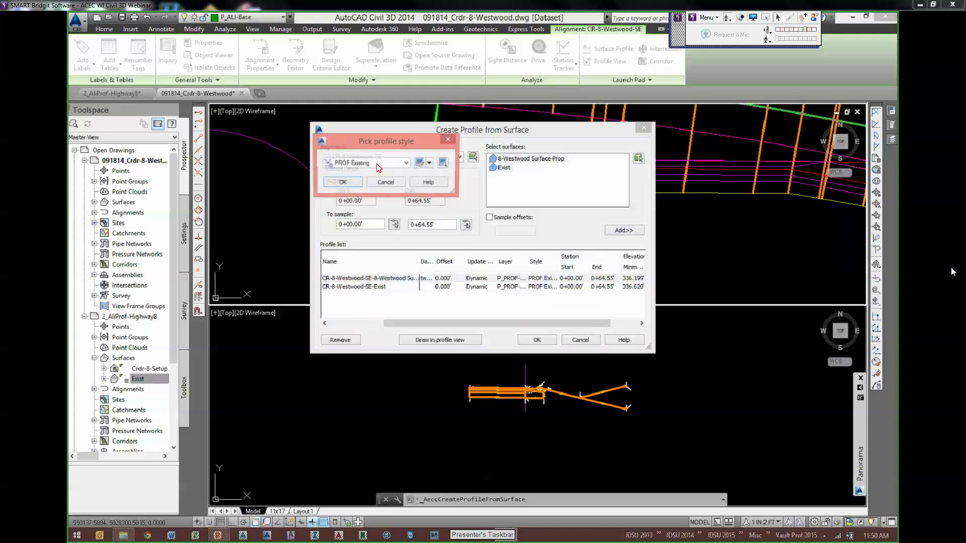
left_click(372, 163)
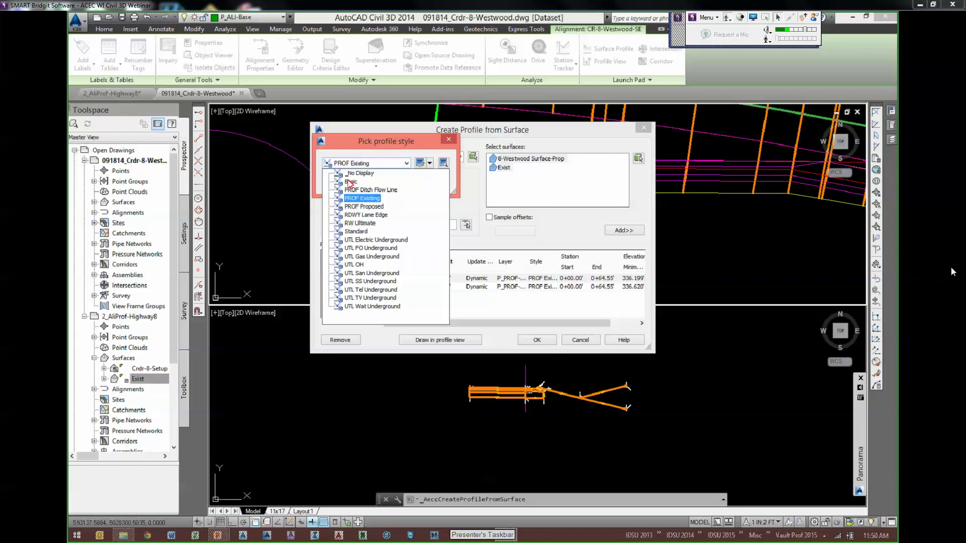
left_click(351, 182)
key("Return")
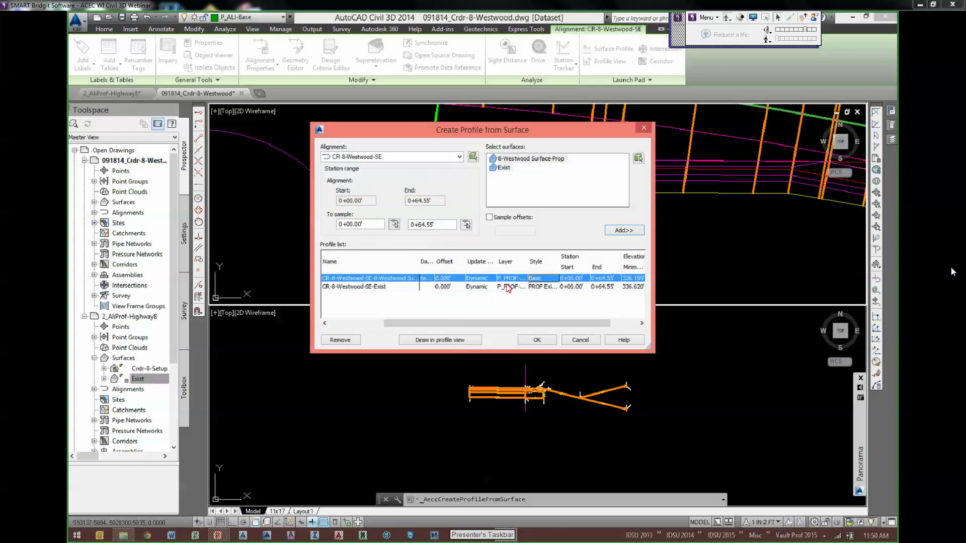
- Begin a profile view for the CR-8-Westwood-SE alignment and set both sampled profiles' label sets to _No Labels
left_click(438, 341)
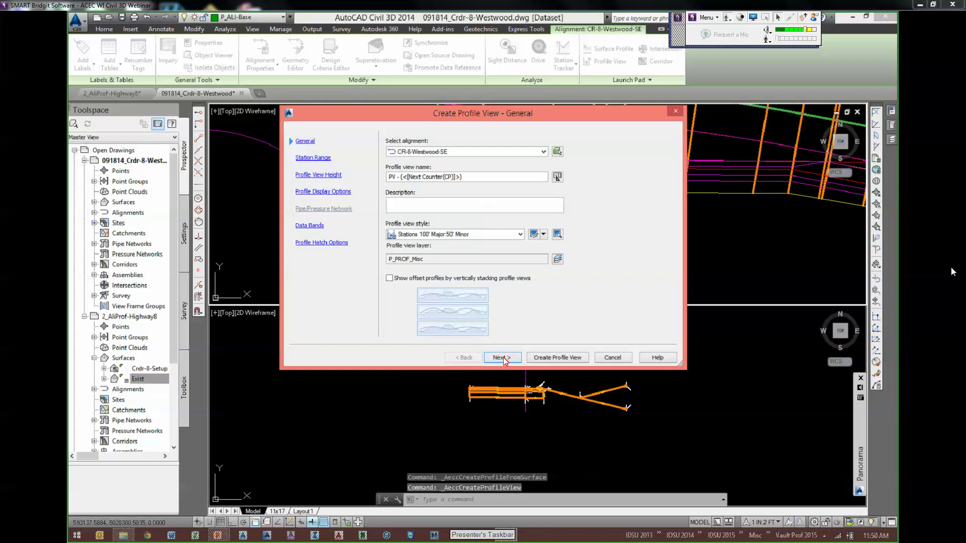
left_click(504, 358)
left_click(503, 358)
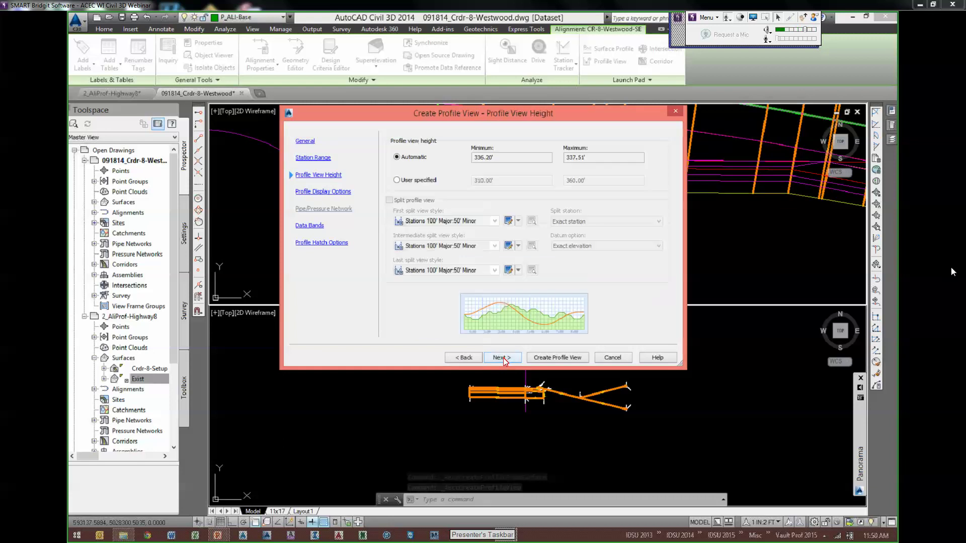
left_click(503, 358)
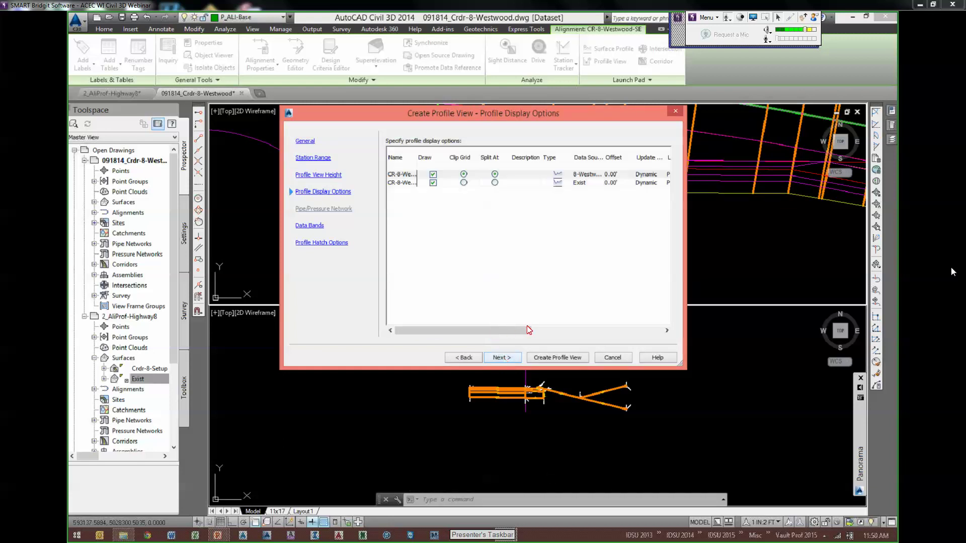
left_click_drag(498, 330, 606, 330)
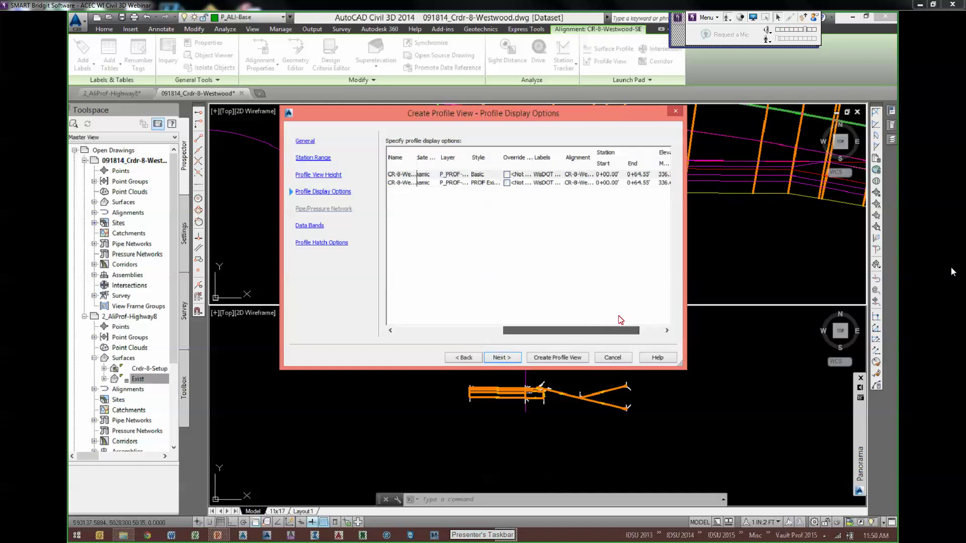
left_click(507, 185)
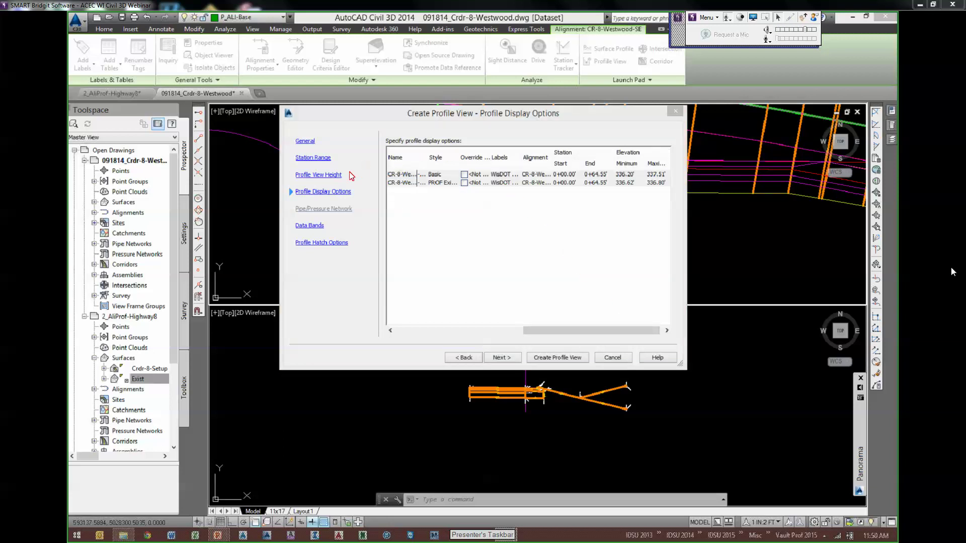
left_click(412, 201)
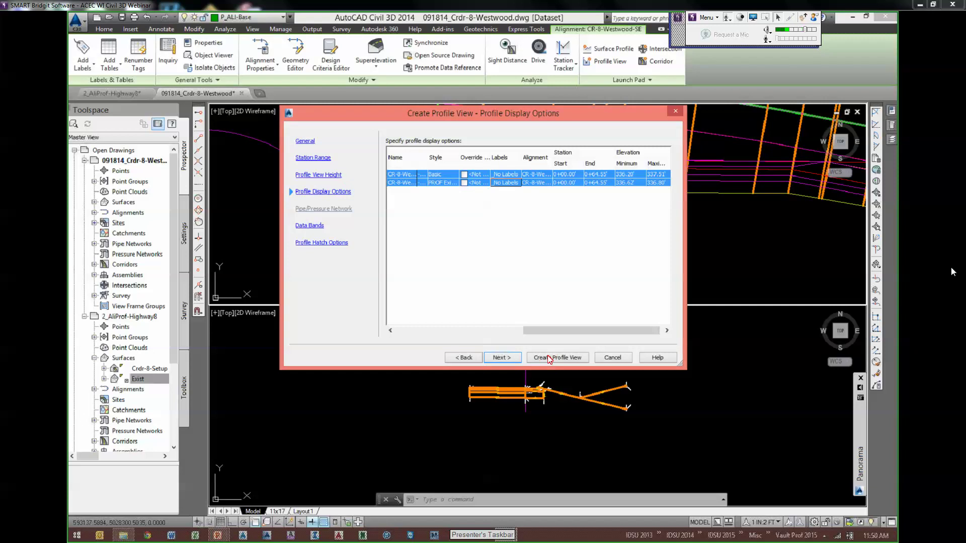
- Place the new curb return profile view in the empty area away from the existing profile views
scroll(565, 392, "down", 5)
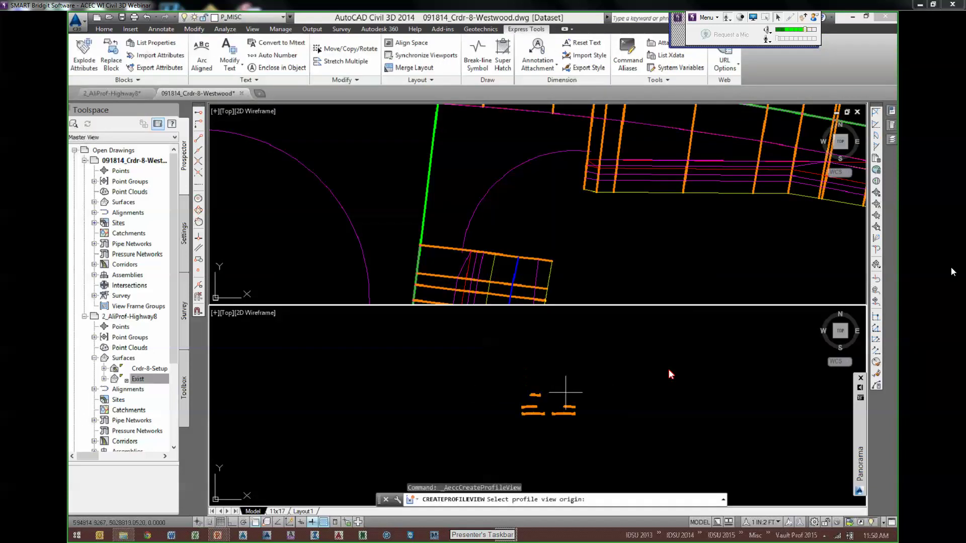
left_click(665, 378)
key("Escape")
key("Escape")
scroll(596, 400, "down", 2)
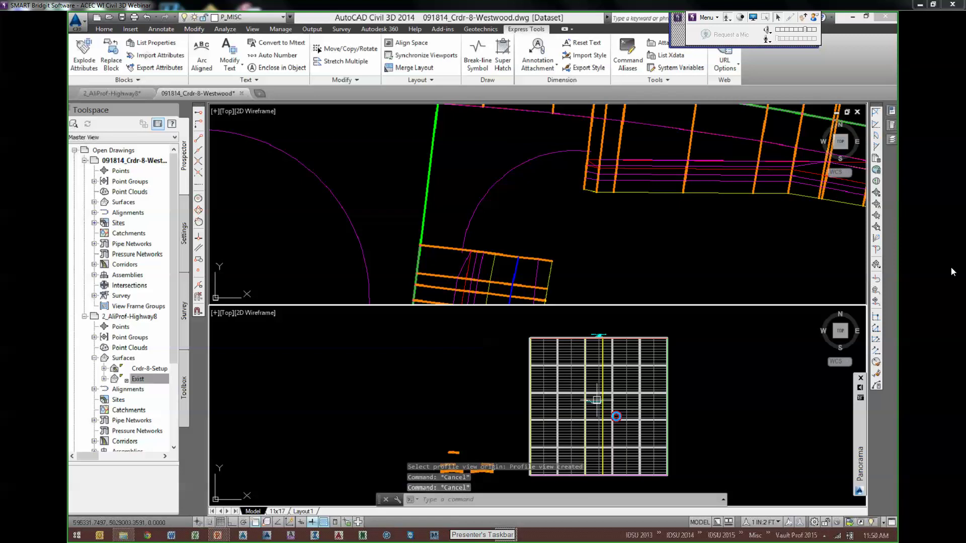
scroll(510, 390, "up", 3)
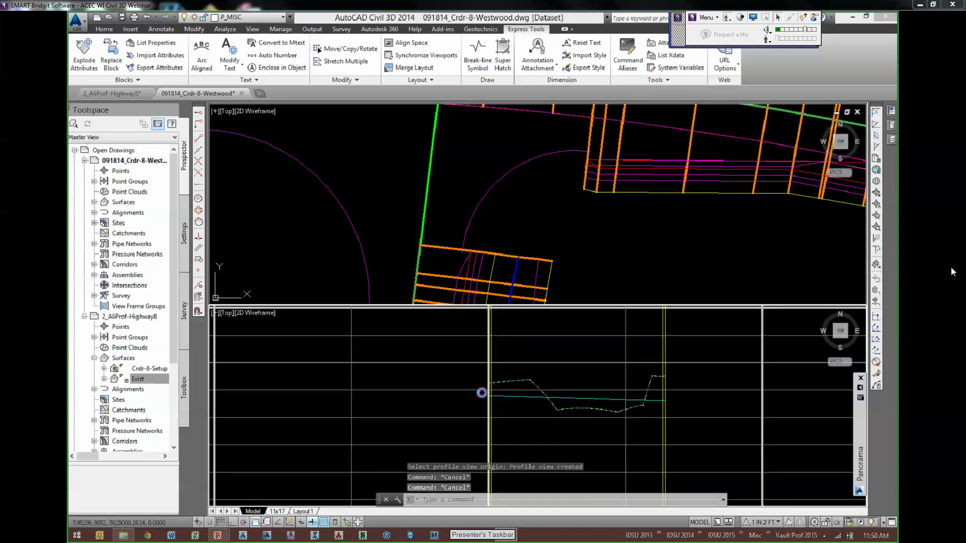
scroll(441, 386, "up", 2)
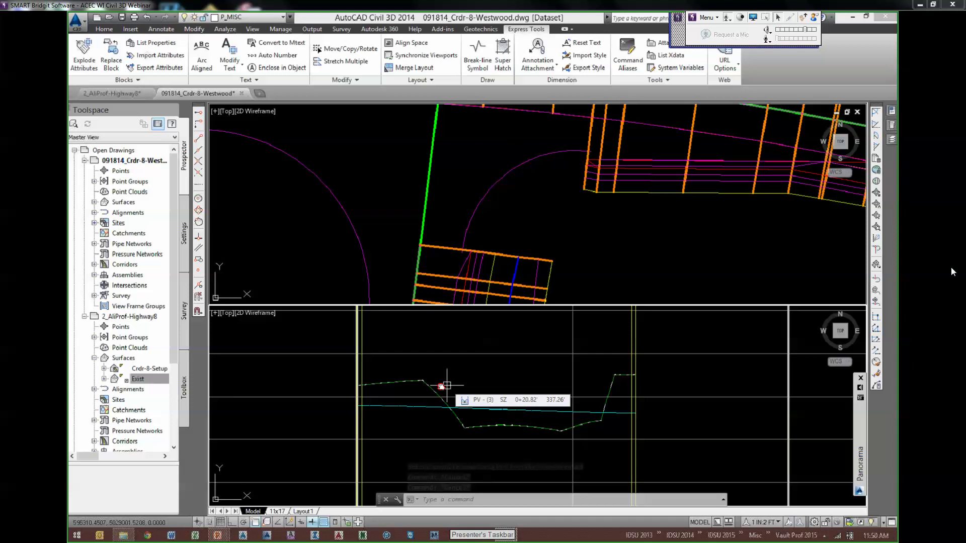
scroll(441, 386, "up", 2)
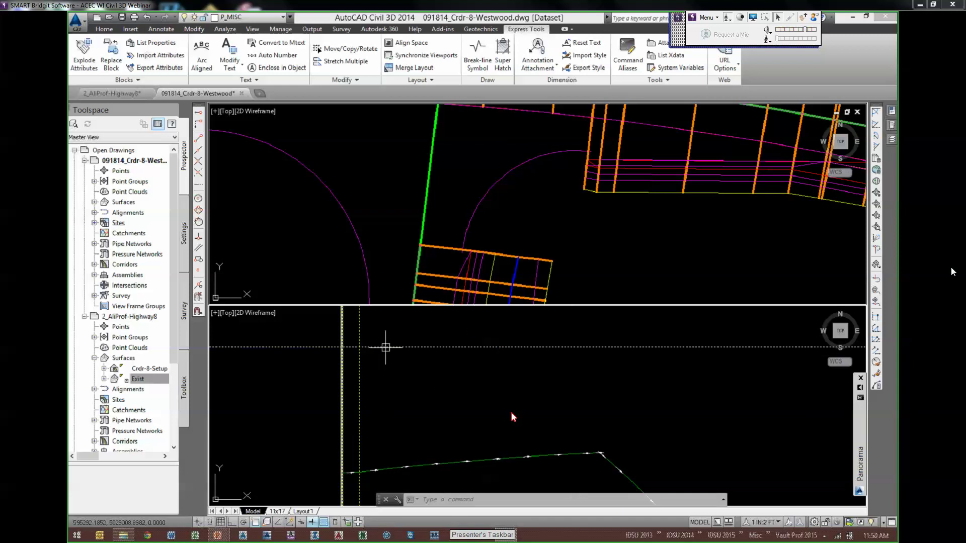
right_click(461, 326)
left_click(503, 436)
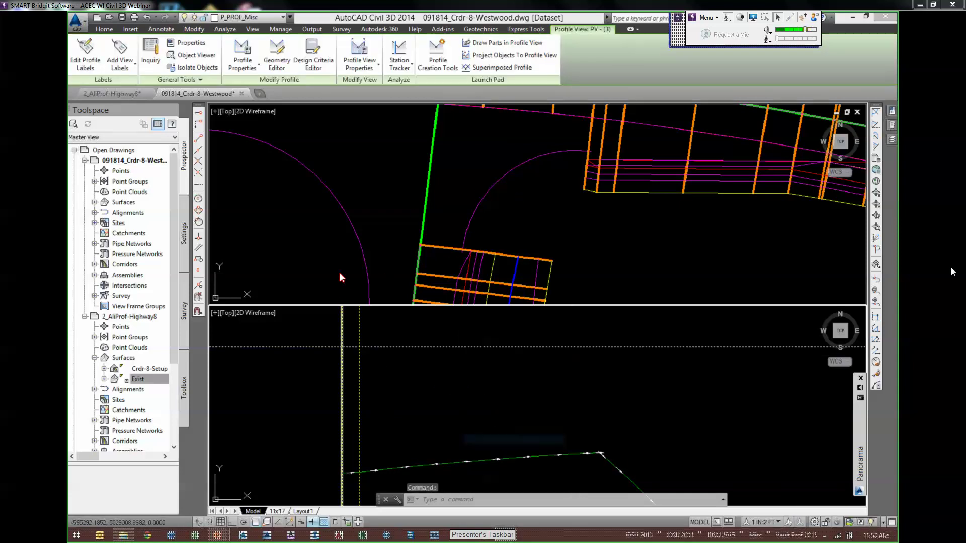
scroll(361, 220, "down", 9)
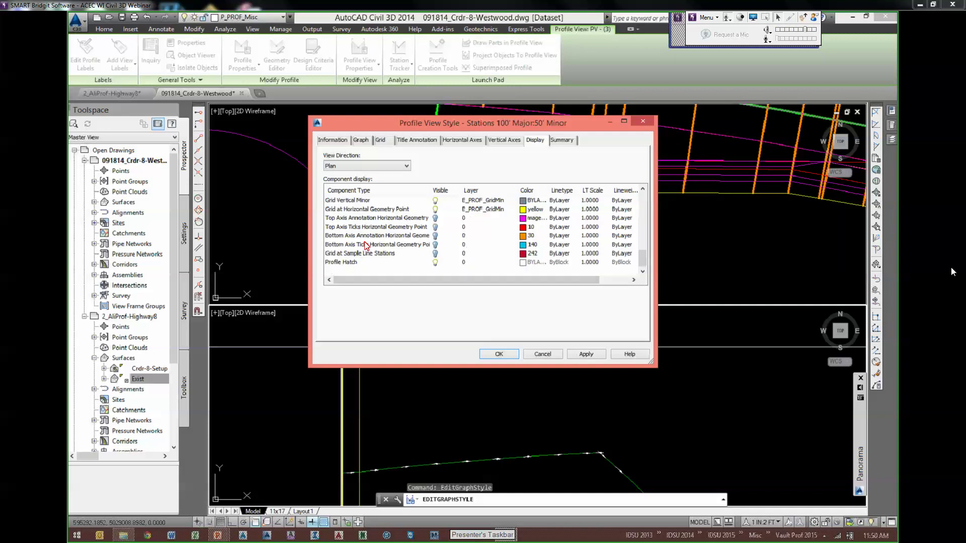
scroll(362, 222, "up", 3)
left_click(352, 209)
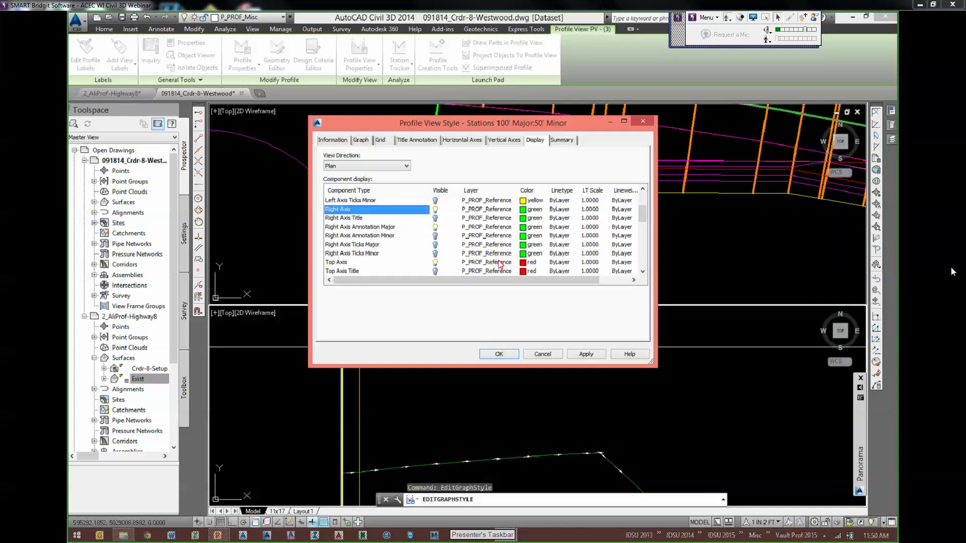
left_click(642, 273)
left_click(643, 272)
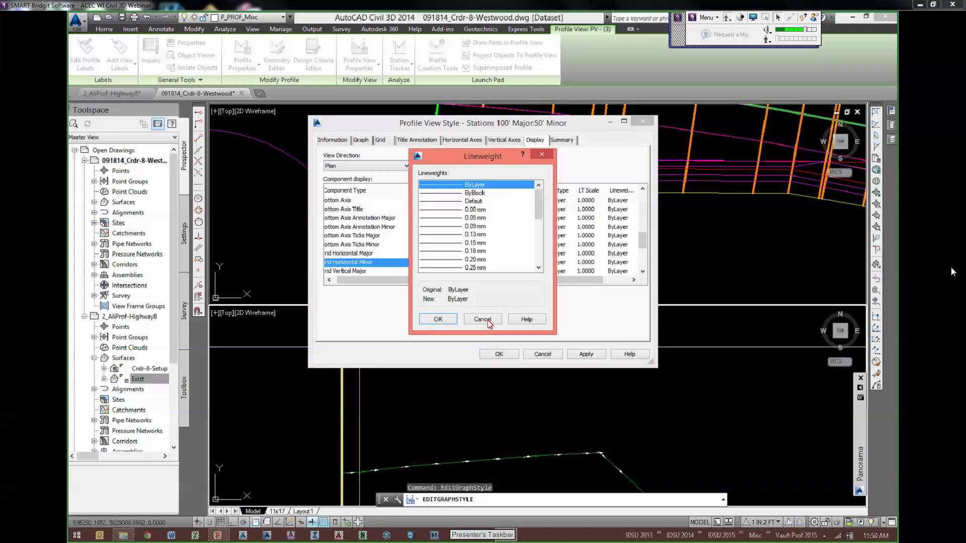
left_click(488, 320)
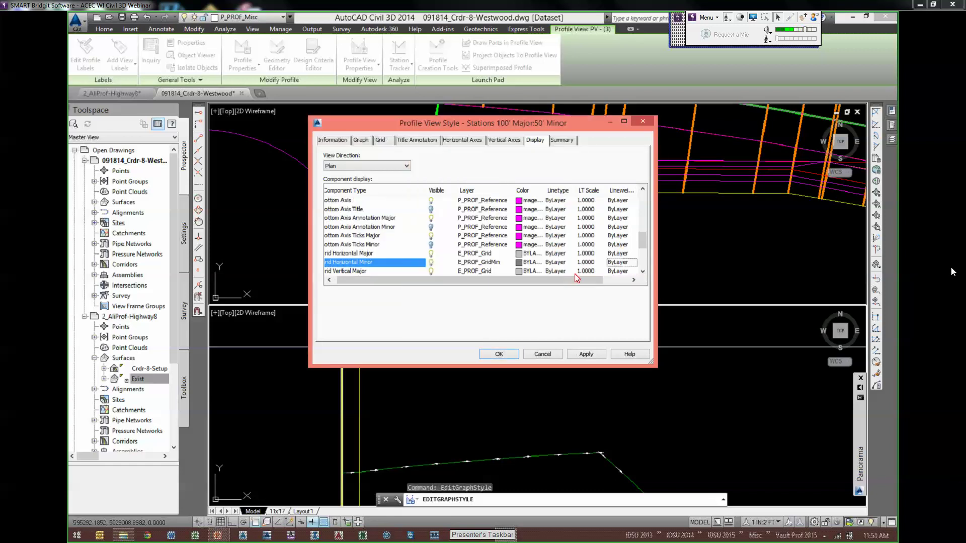
left_click_drag(473, 280, 408, 279)
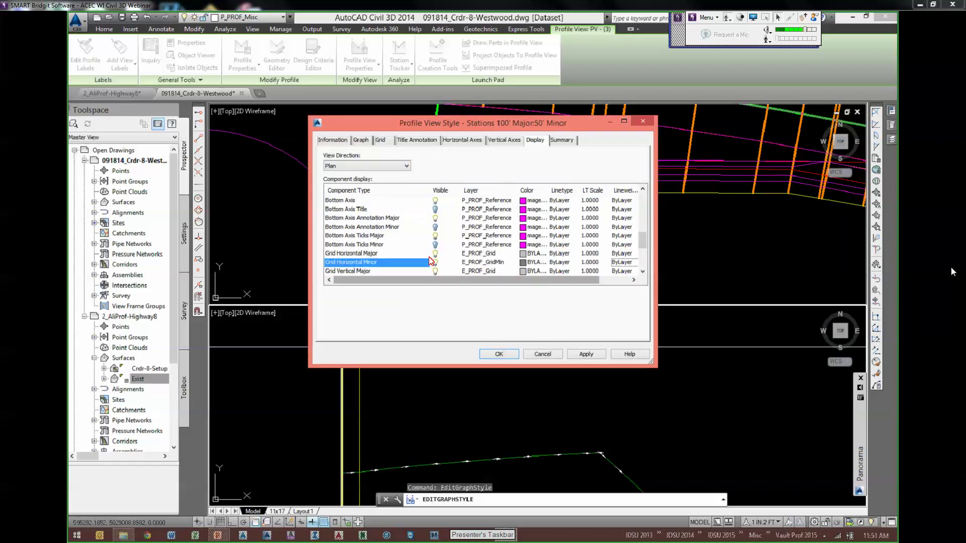
left_click(532, 353)
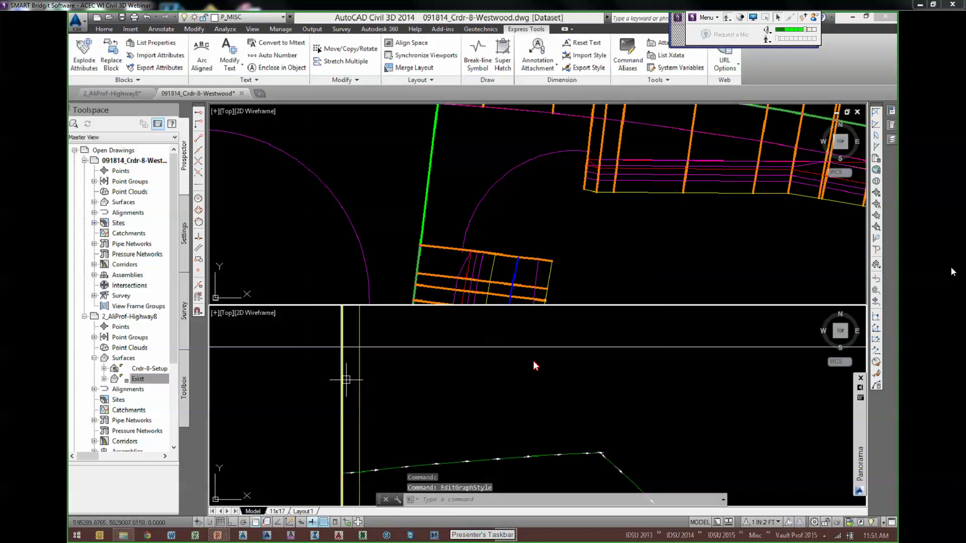
- Inspect the sampled surface profiles at both ends of the curb return, around the horizontal geometry point grid lines
mouse_move(359, 371)
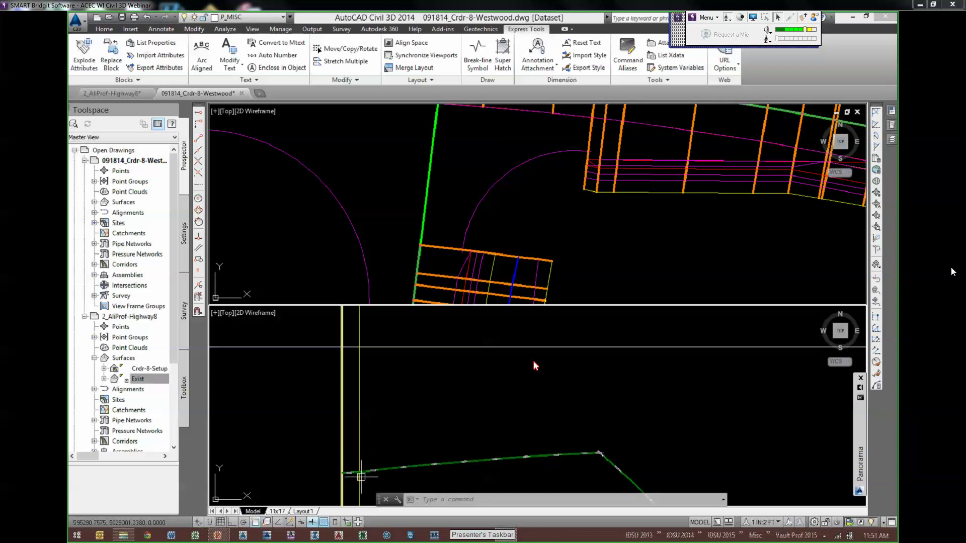
scroll(350, 462, "up", 5)
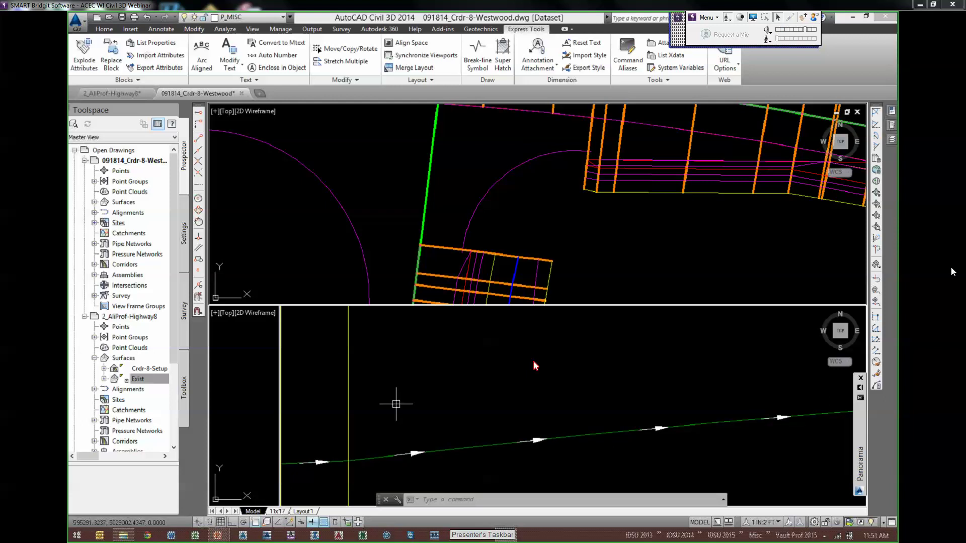
scroll(473, 400, "down", 5)
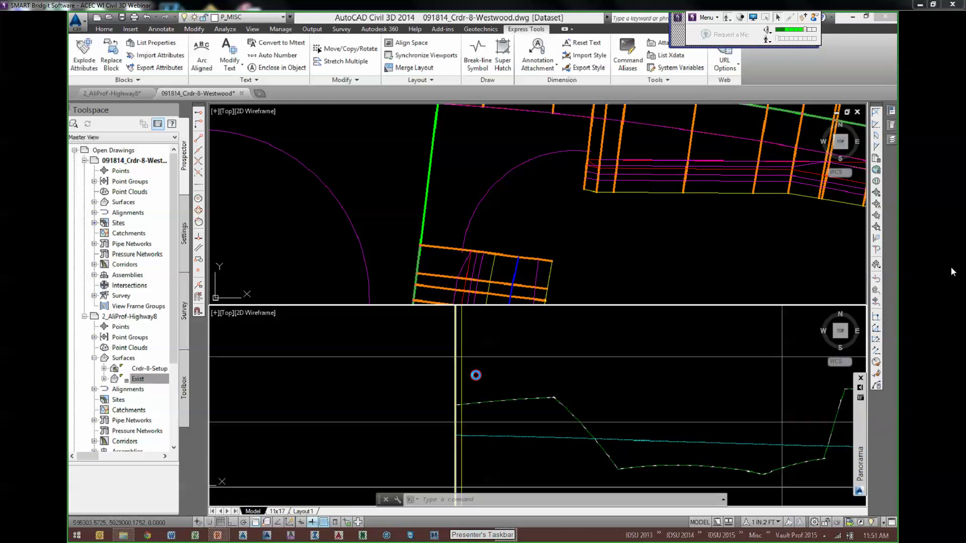
middle_click_drag(527, 402, 457, 364)
mouse_move(468, 358)
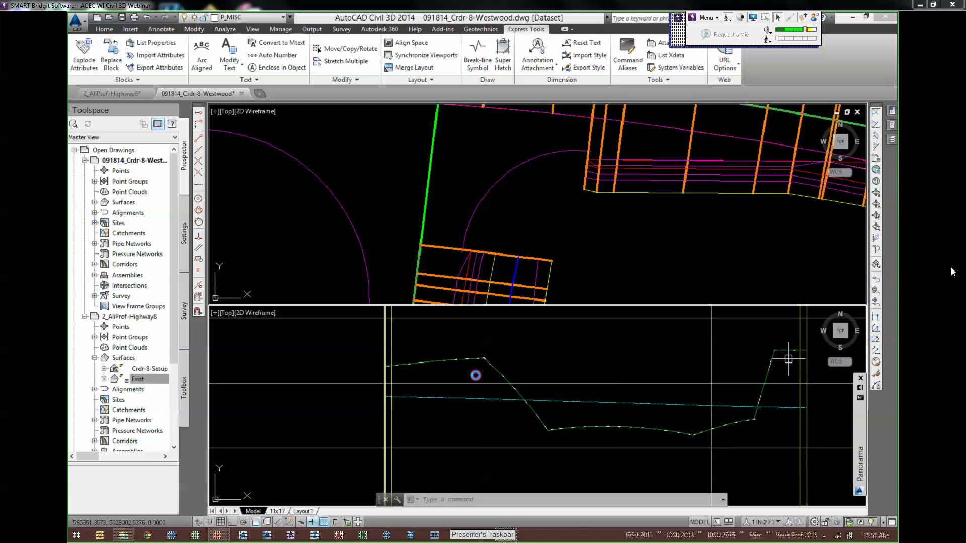
- Set the surface style of 8-Westwood Surface-Prop to EX Contours 2' Major:0.5' Minor
left_click(504, 194)
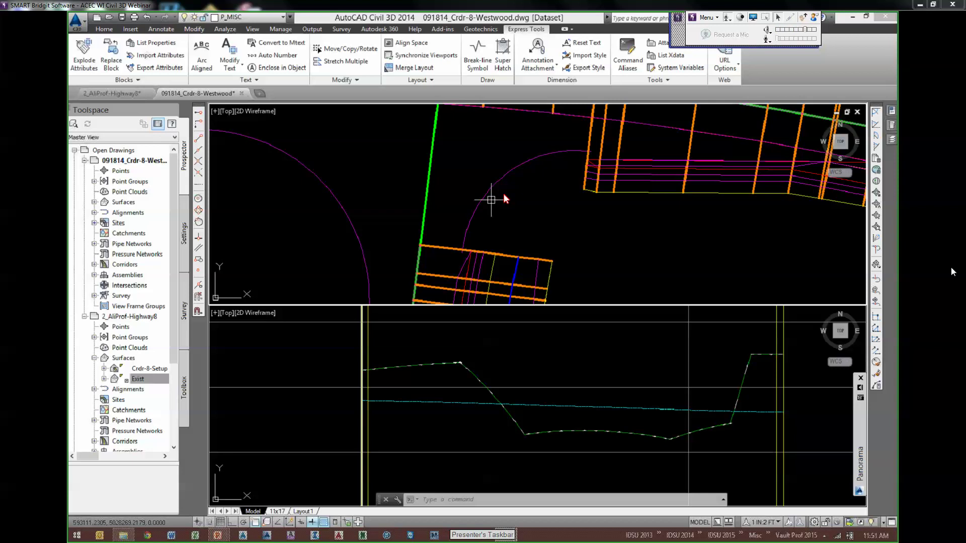
scroll(505, 198, "down", 2)
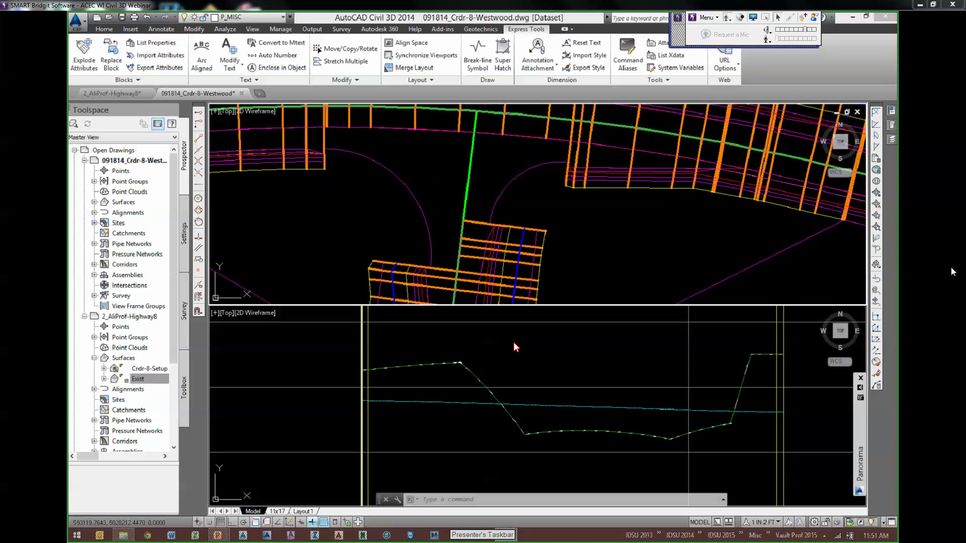
key("Escape")
key("Escape")
key("Escape")
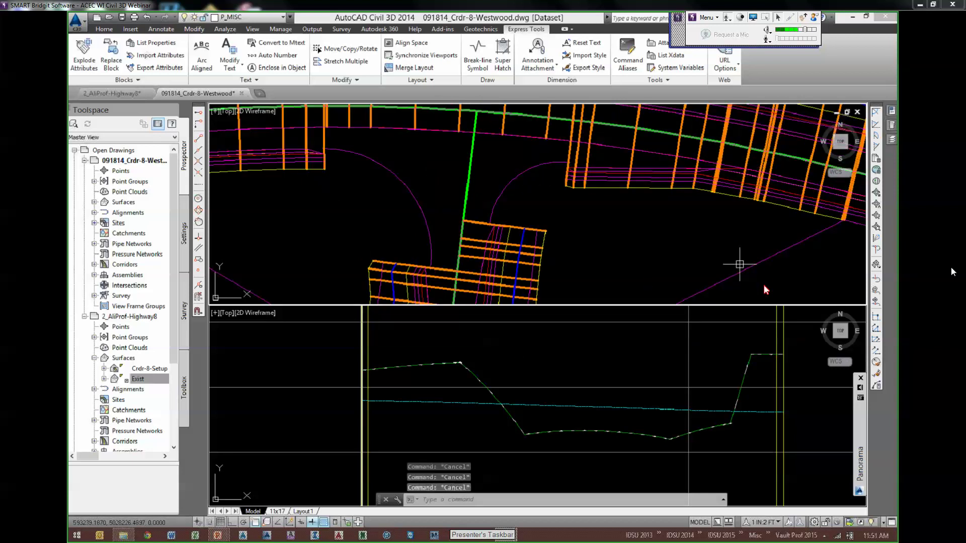
left_click(739, 272)
right_click(733, 231)
left_click(772, 353)
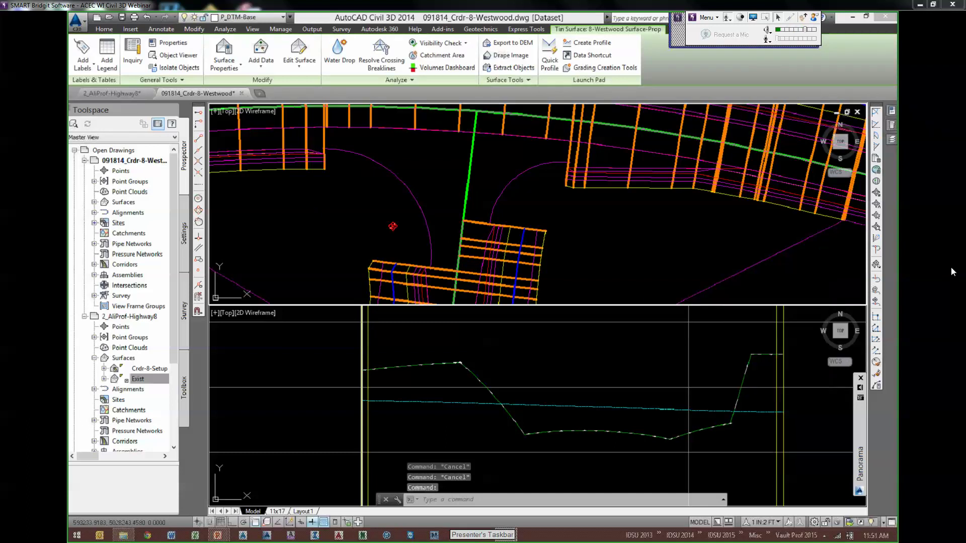
double_click(336, 266)
left_click(342, 255)
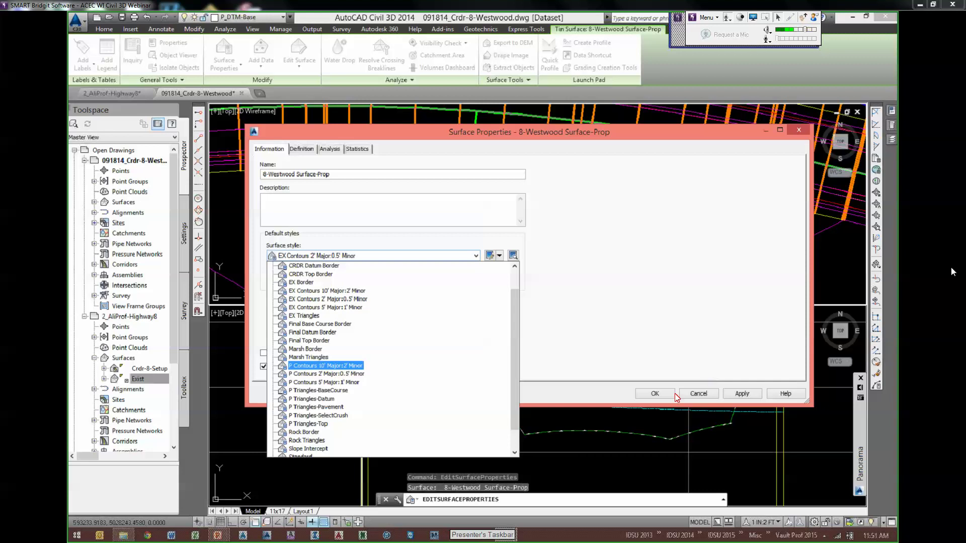
left_click(325, 365)
left_click(654, 393)
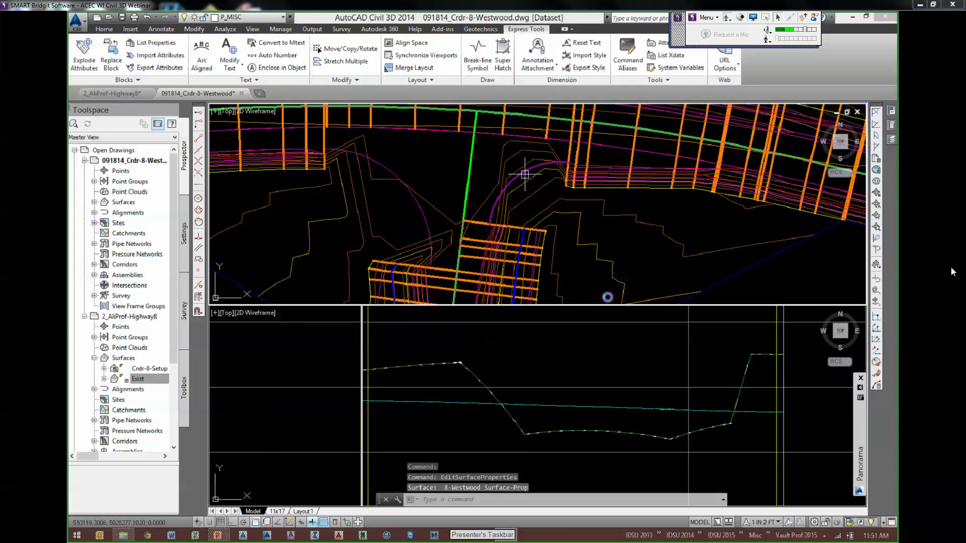
- Create a layout profile in the curb return profile view, named <[Alignment Name]>-Prop, with style RDWY Lane Edge and label set WisDOT Standard
left_click(539, 361)
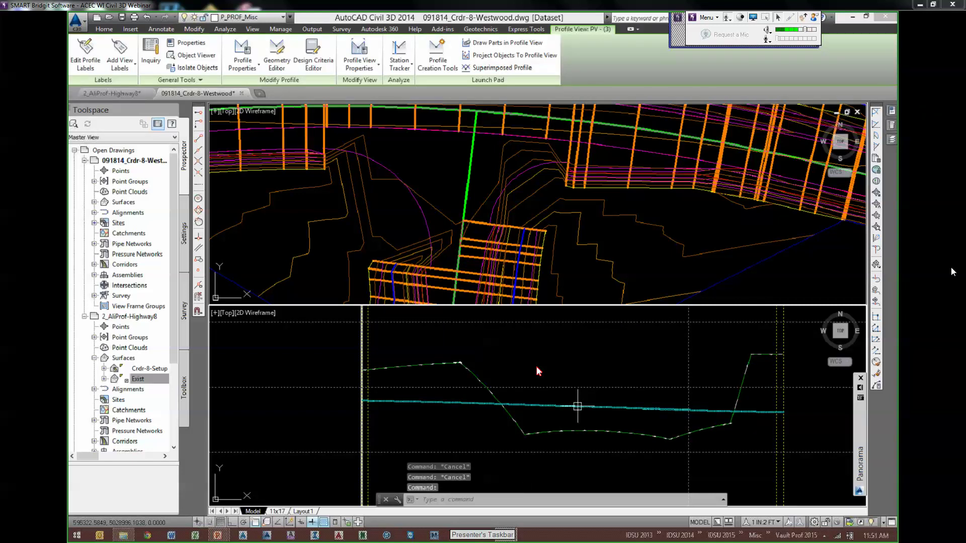
scroll(529, 398, "down", 4)
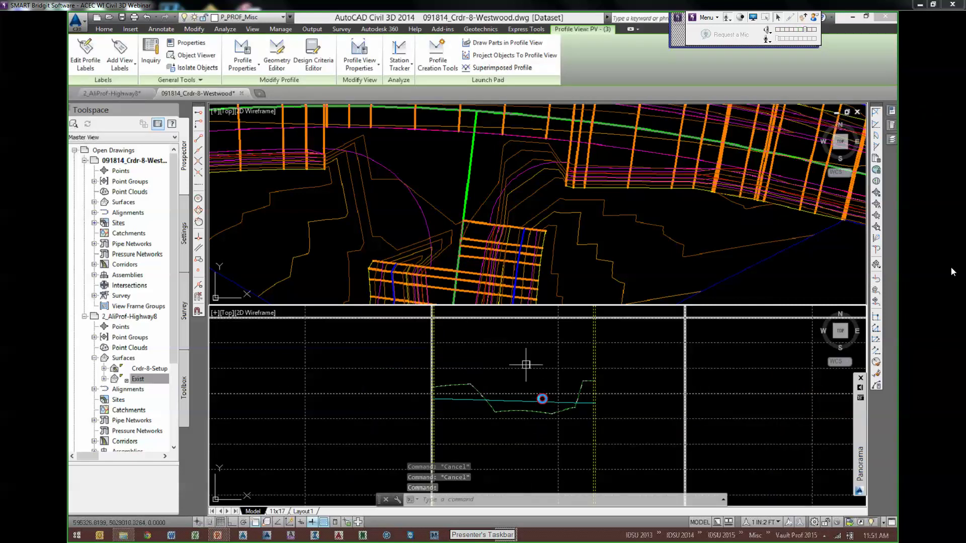
left_click(438, 59)
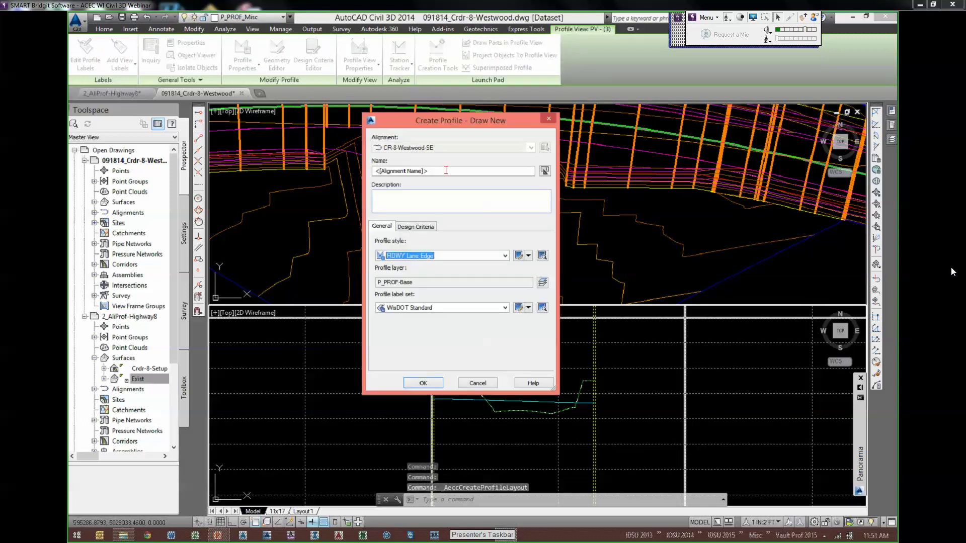
left_click(446, 171)
type("-Prop")
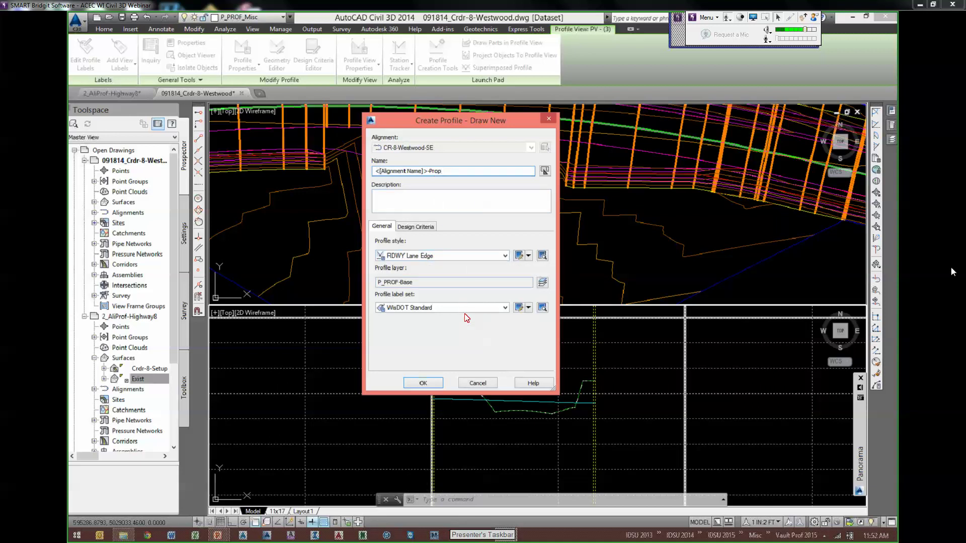
left_click(424, 383)
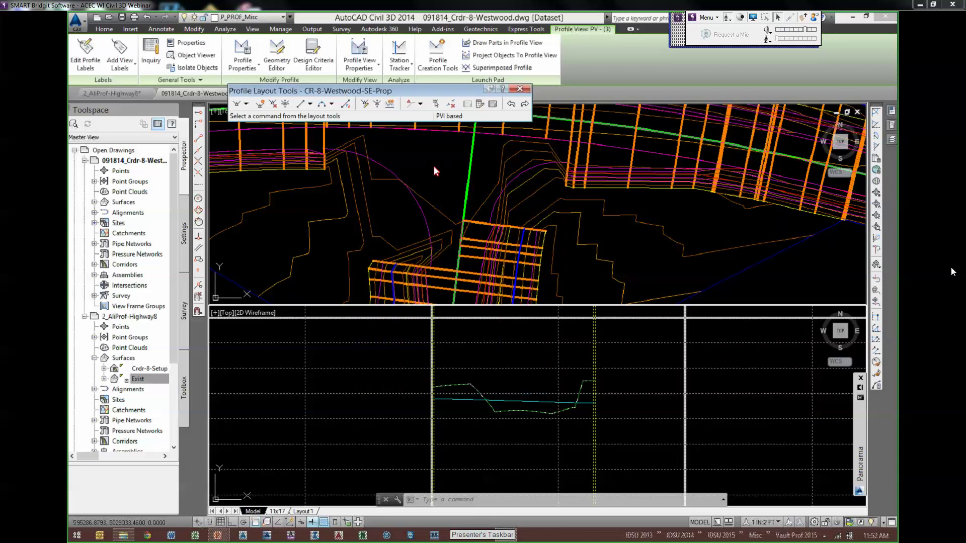
- Draw a single proposed profile tangent between the geometry point lines at the curb return's two ends, snapping to the proposed surface profile
left_click(402, 165)
left_click(418, 179)
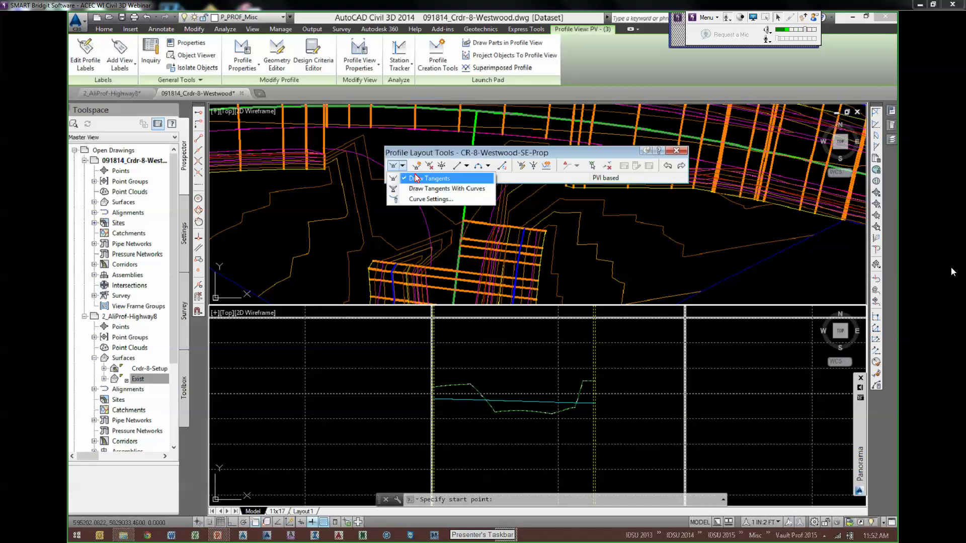
scroll(437, 388, "up", 6)
left_click(352, 375)
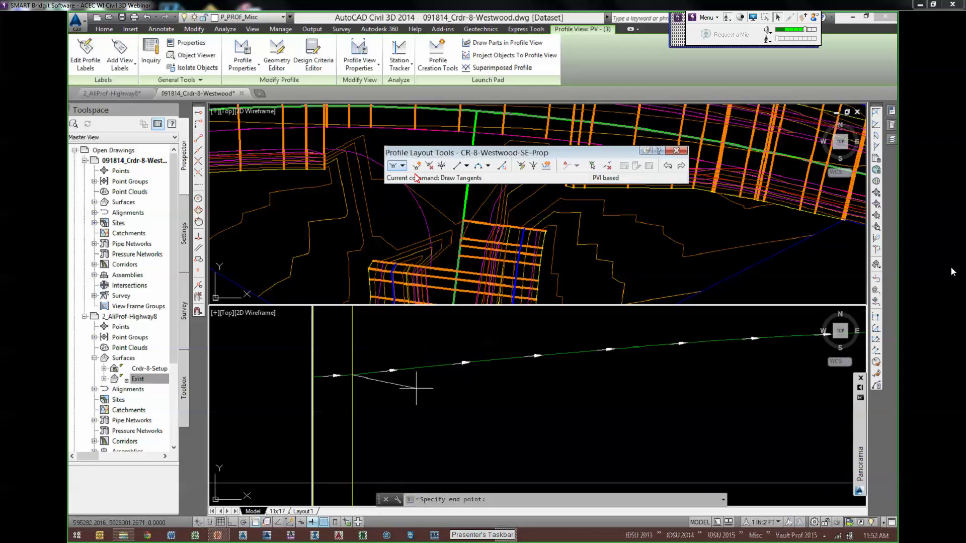
scroll(416, 388, "down", 8)
scroll(540, 386, "up", 6)
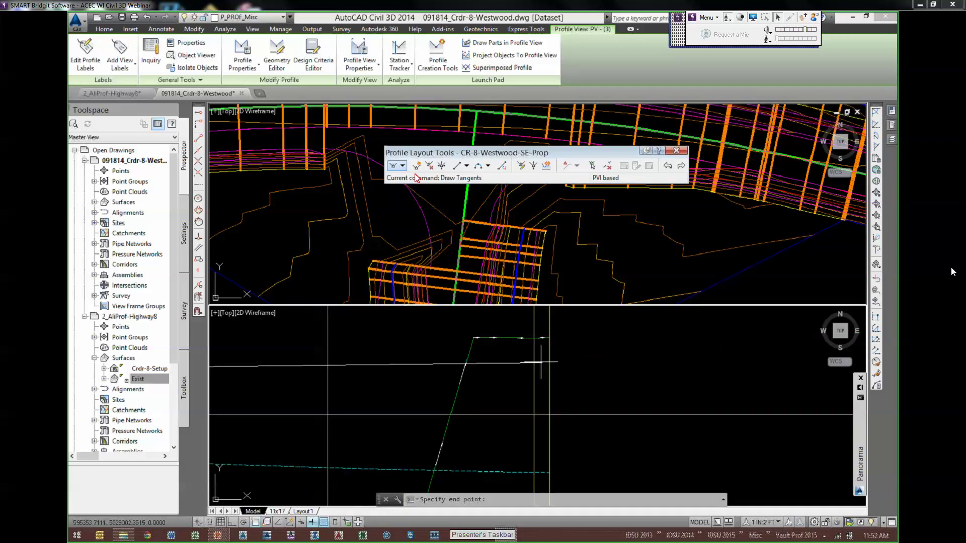
middle_click_drag(541, 362, 510, 388)
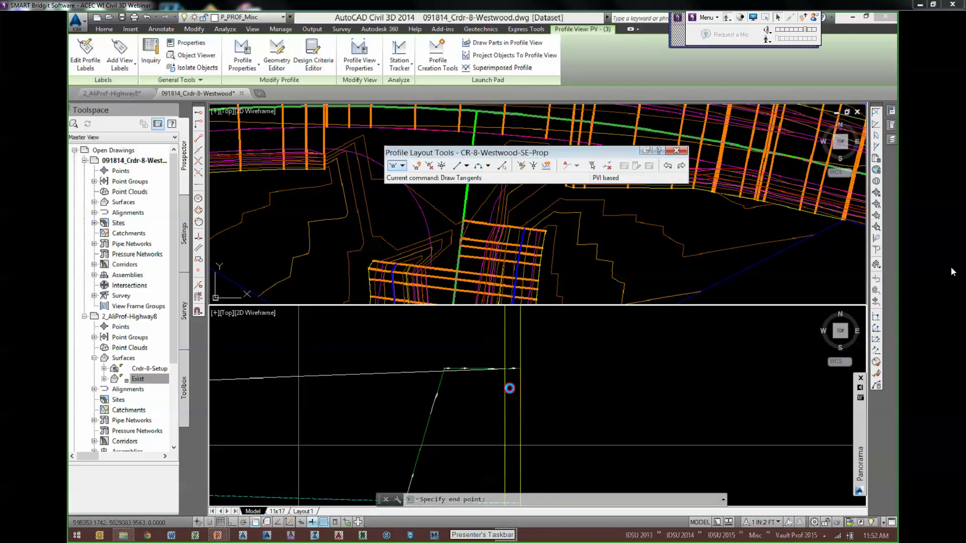
scroll(512, 372, "up", 2)
key("Return")
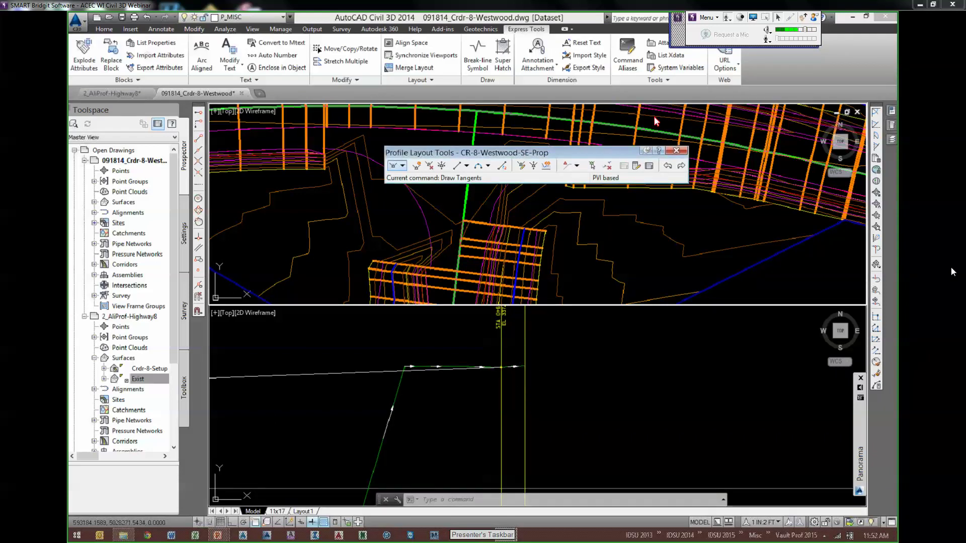
- Check the new tangent's end against the sampled surface profile and the curb return's start in plan, and close the profile layout tools
left_click_drag(621, 153, 654, 117)
scroll(495, 224, "up", 5)
middle_click_drag(556, 279, 552, 224)
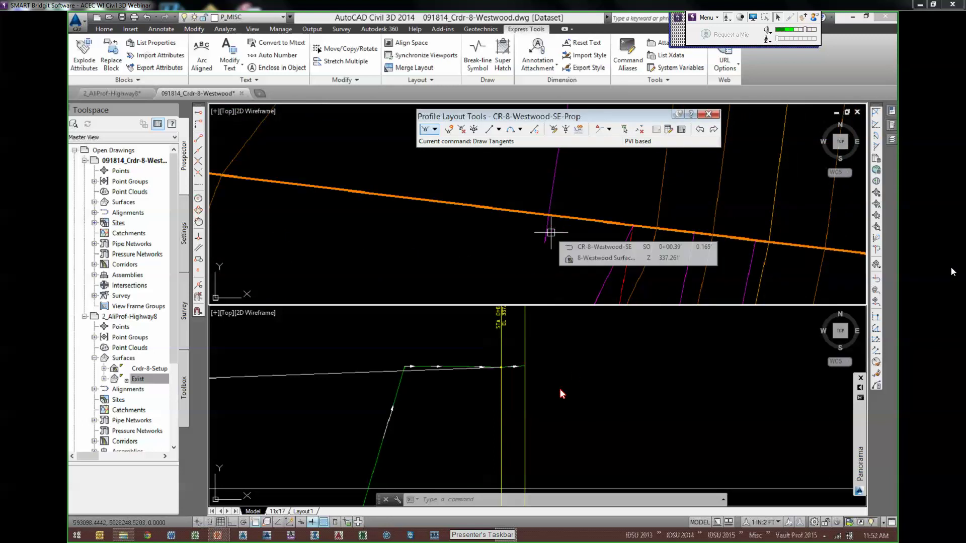
left_click(503, 367)
scroll(503, 368, "up", 8)
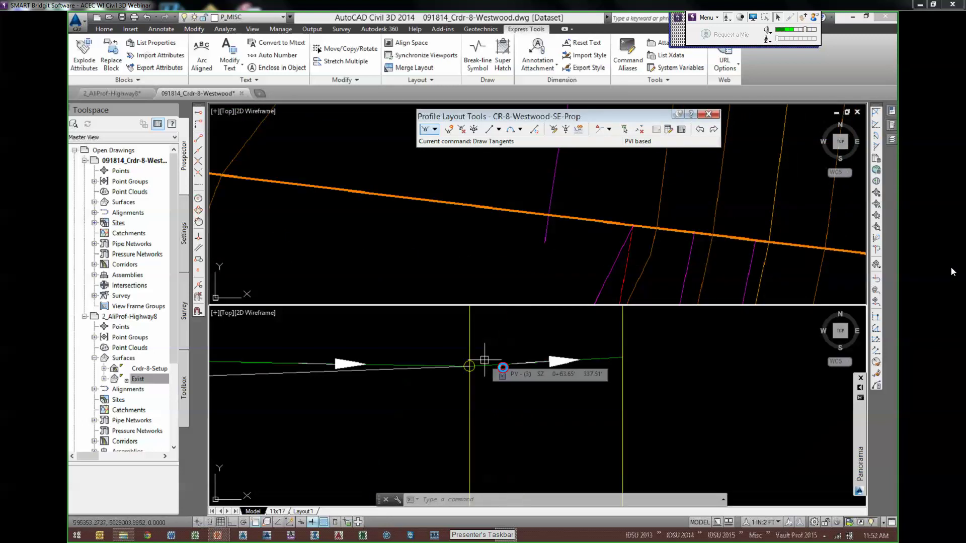
scroll(511, 377, "down", 10)
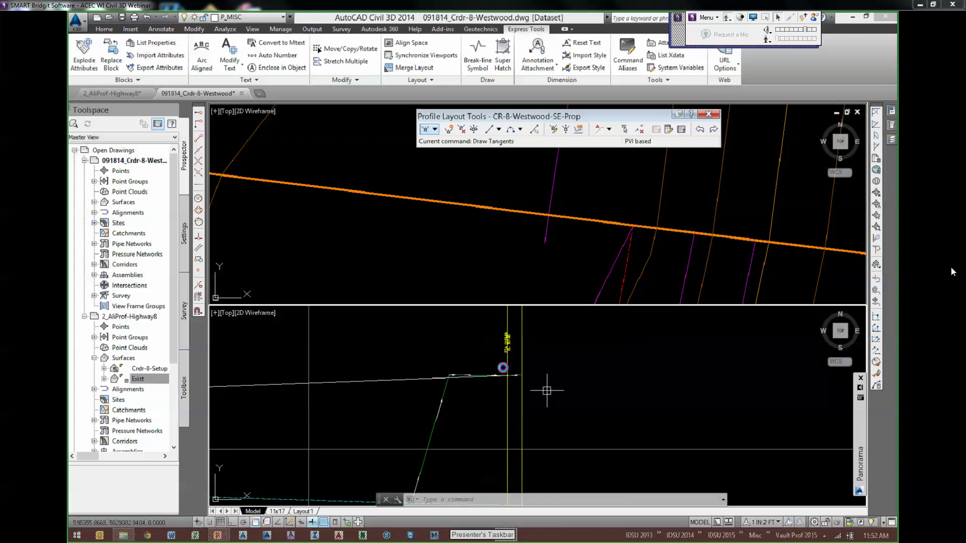
scroll(547, 390, "down", 4)
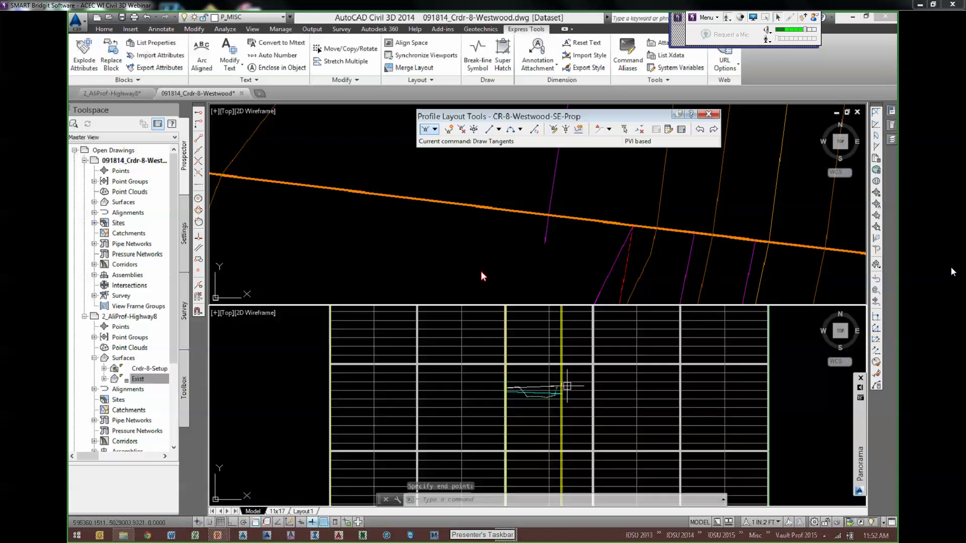
key("Escape")
key("Escape")
key("Escape")
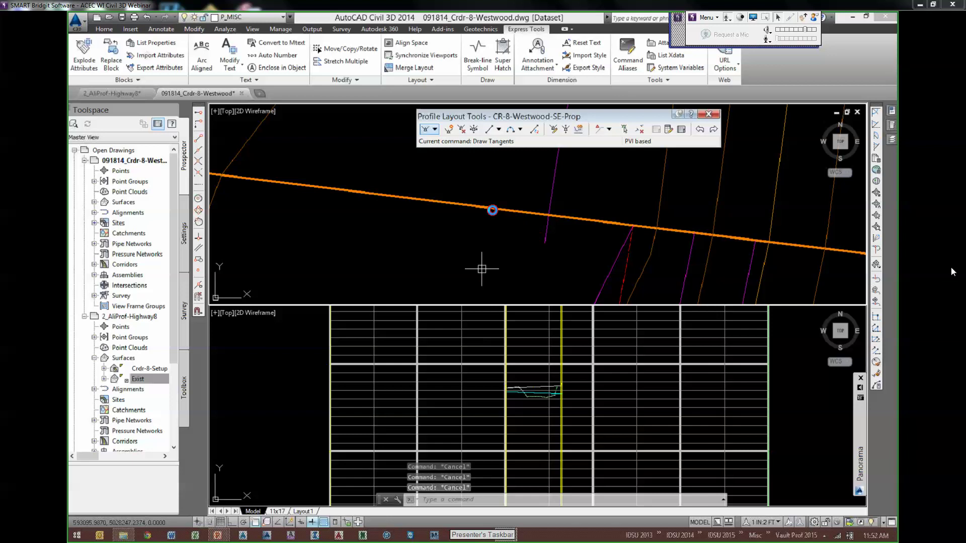
scroll(492, 210, "down", 3)
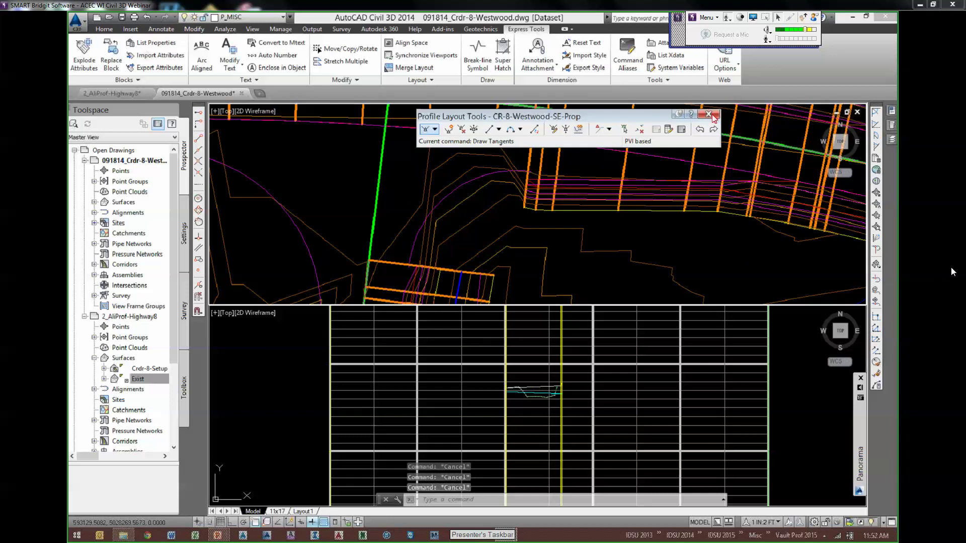
scroll(486, 206, "down", 2)
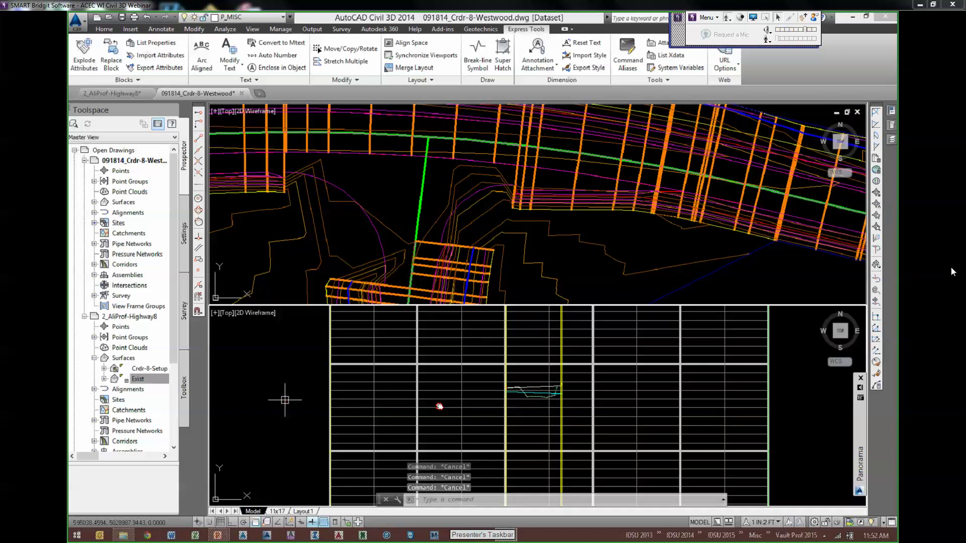
- Add a baseline to the 8-Westwood corridor using alignment CR-8-Westwood-SE and profile CR-8-Westwood-SE-Prop
scroll(581, 382, "down", 5)
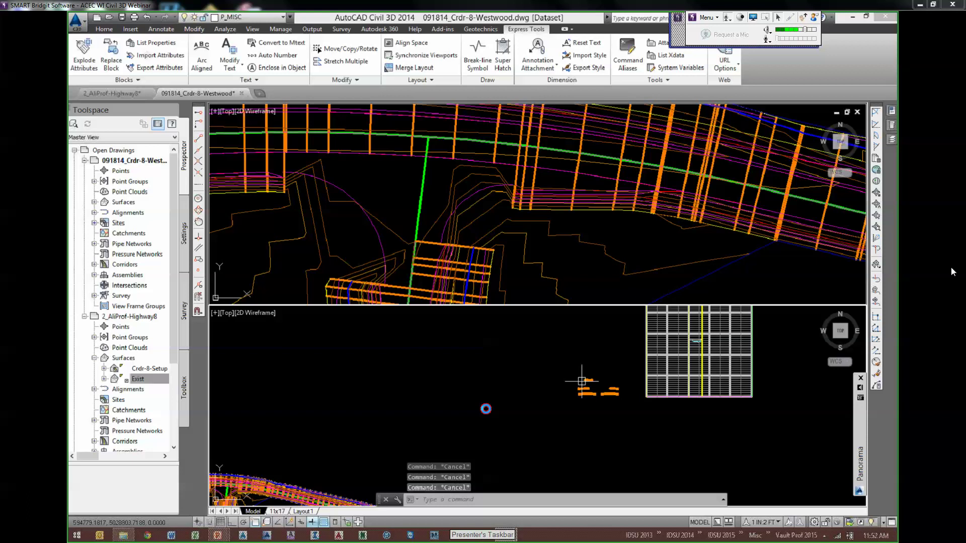
scroll(548, 385, "up", 3)
scroll(547, 385, "down", 4)
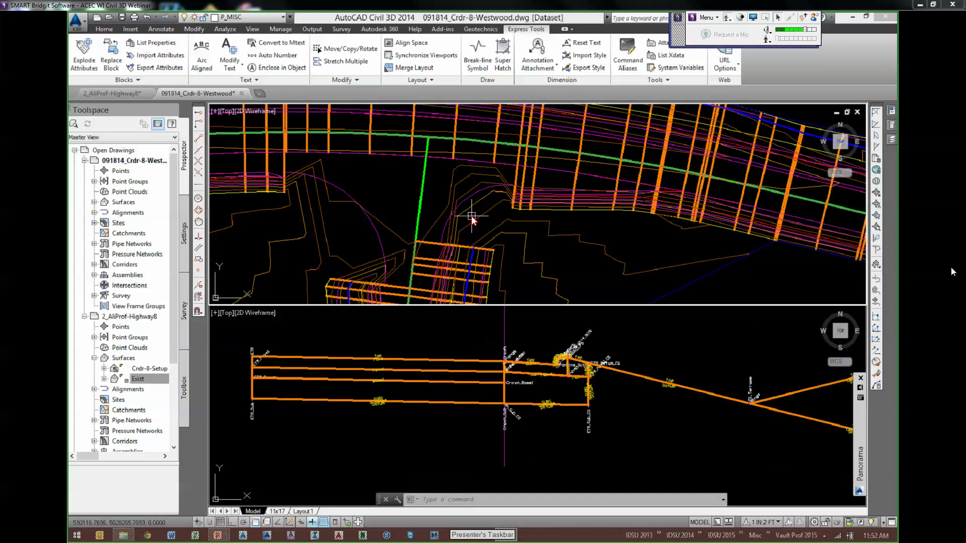
scroll(511, 240, "up", 2)
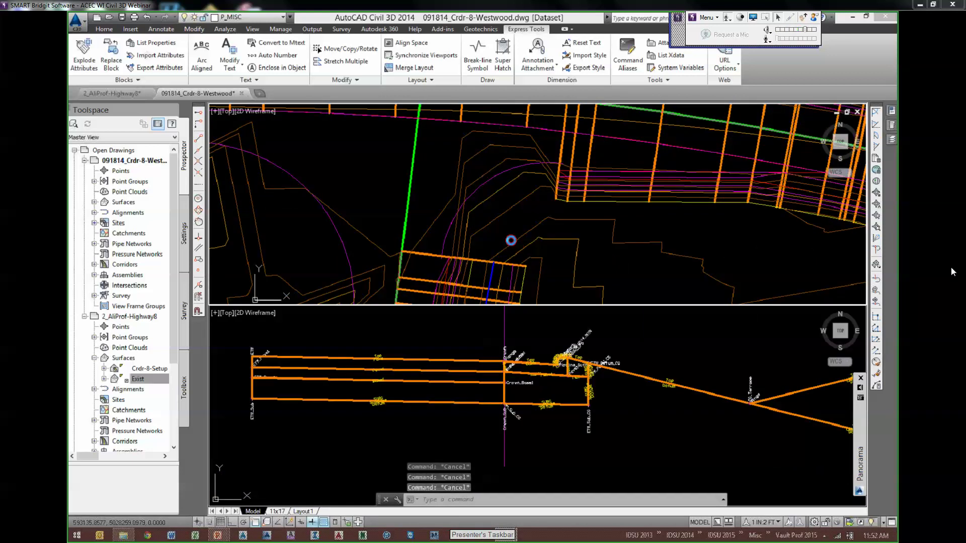
scroll(477, 191, "down", 2)
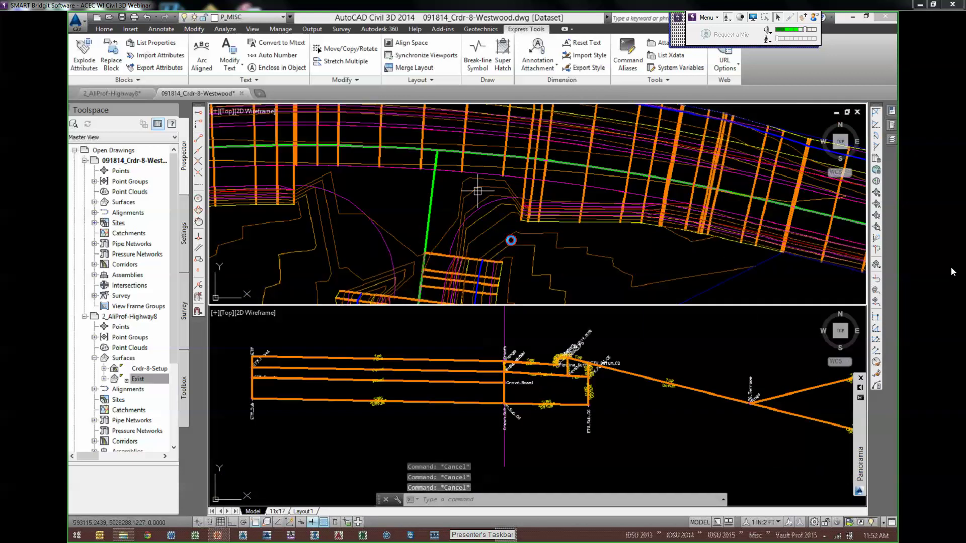
left_click(506, 150)
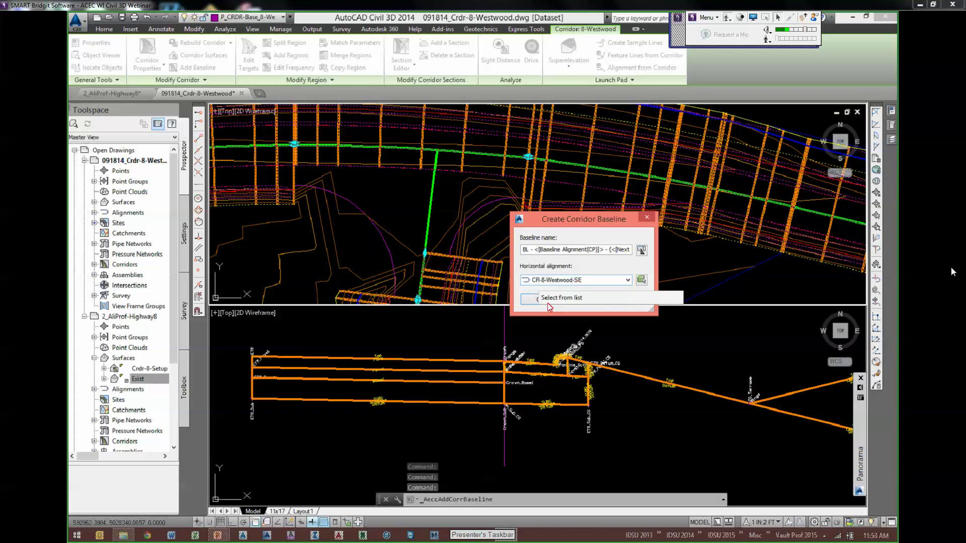
left_click(545, 303)
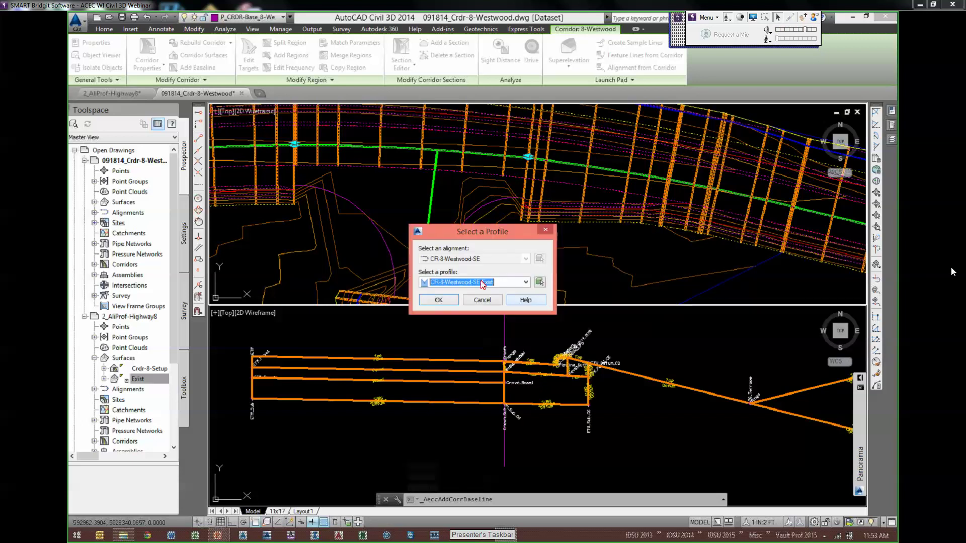
left_click(482, 283)
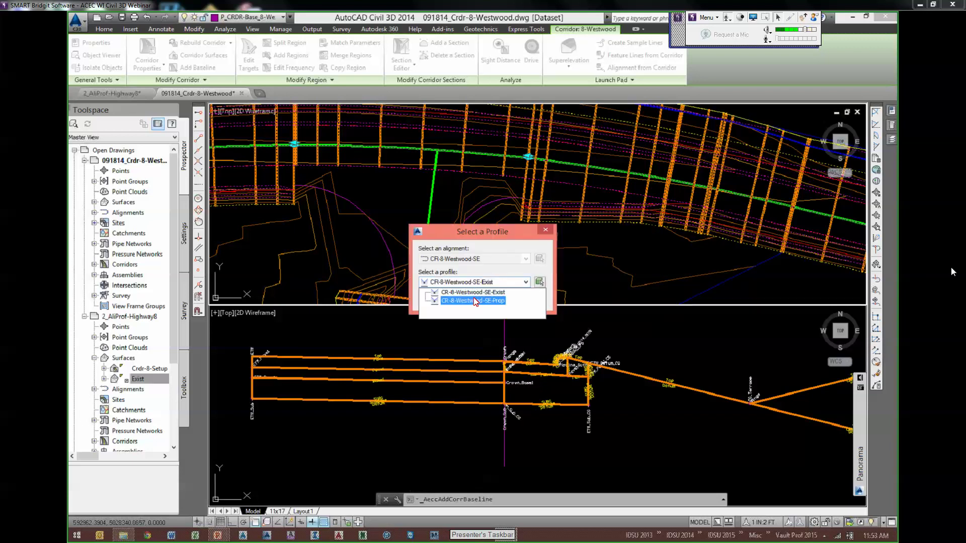
left_click(443, 301)
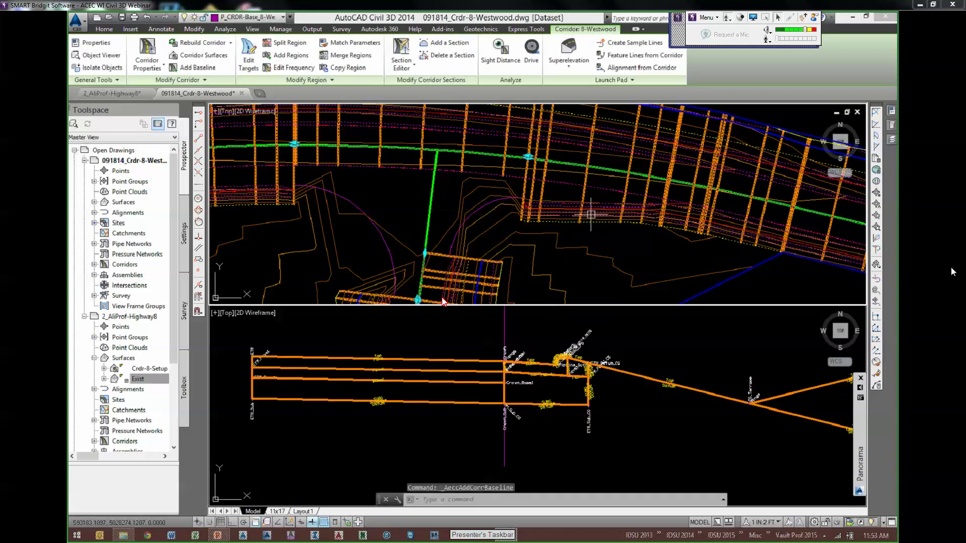
- Lay out a new corridor region on the curb return baseline between the adjoining corridor edges, from about station 0+01.00 to 0+63.55
left_click(290, 57)
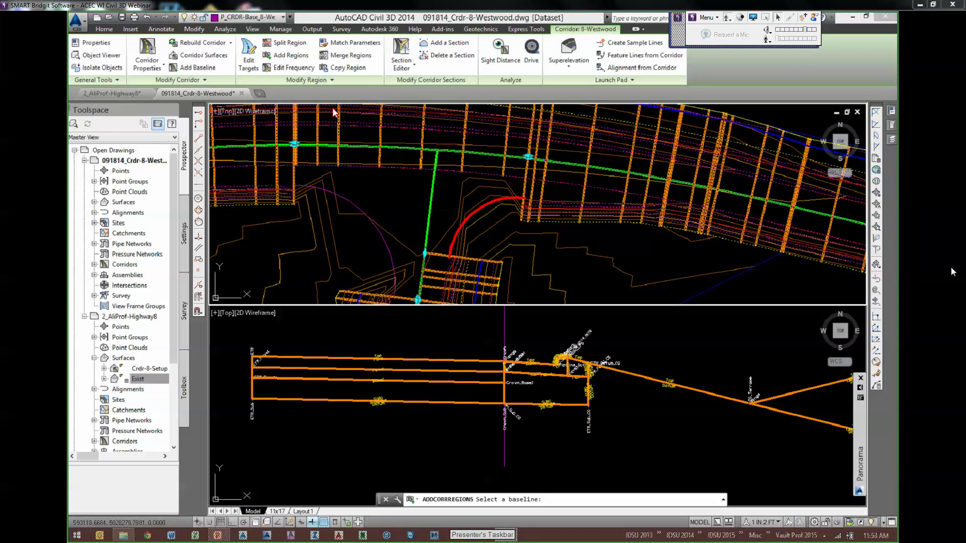
left_click(442, 256)
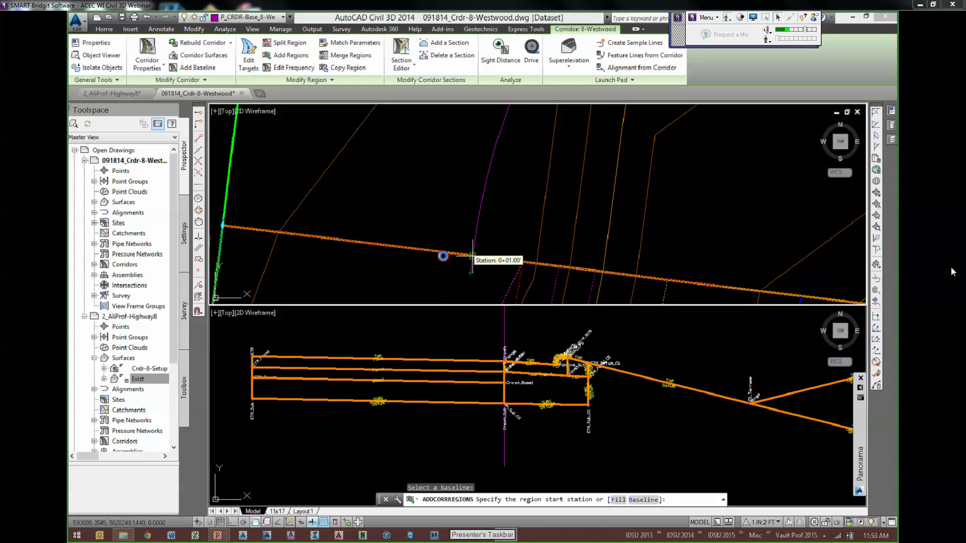
left_click(472, 256)
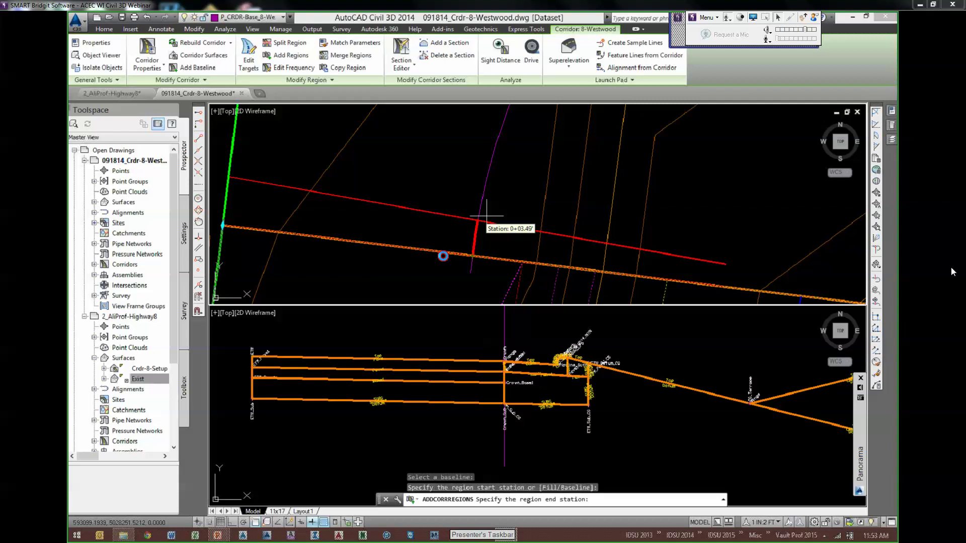
scroll(486, 216, "down", 5)
scroll(558, 177, "up", 2)
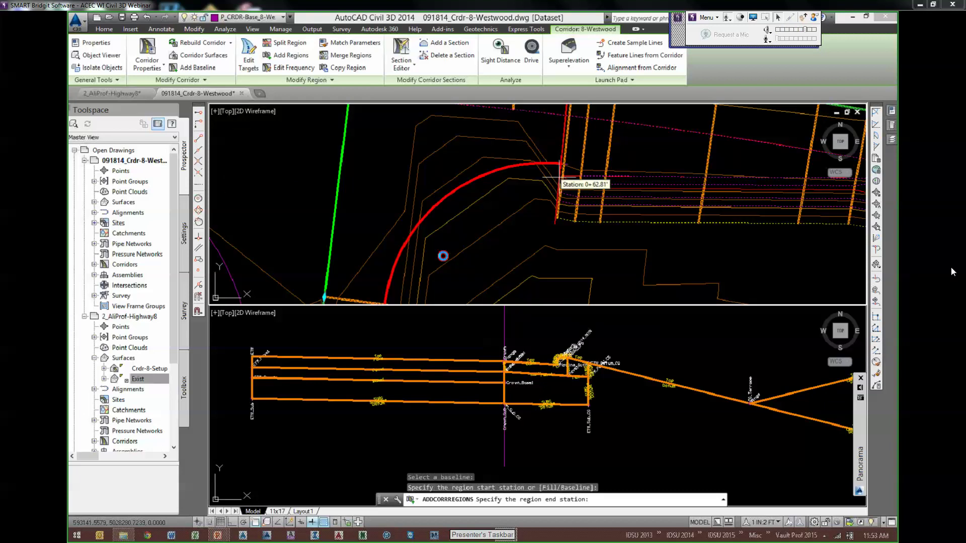
scroll(556, 146, "up", 2)
scroll(553, 142, "up", 2)
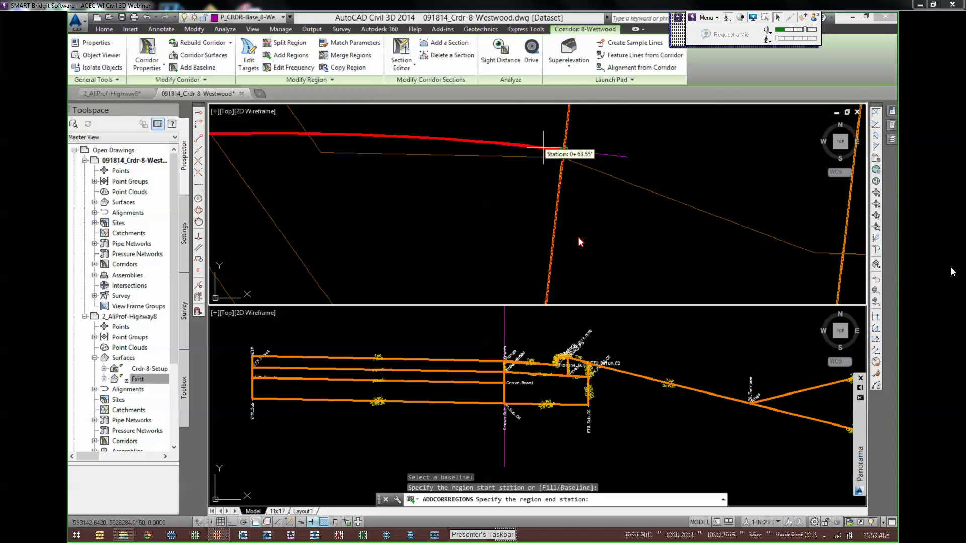
- Assign the Westwood-CR (2) assembly to the new curb return region and create it with its targets left at None
left_click(554, 280)
left_click(555, 280)
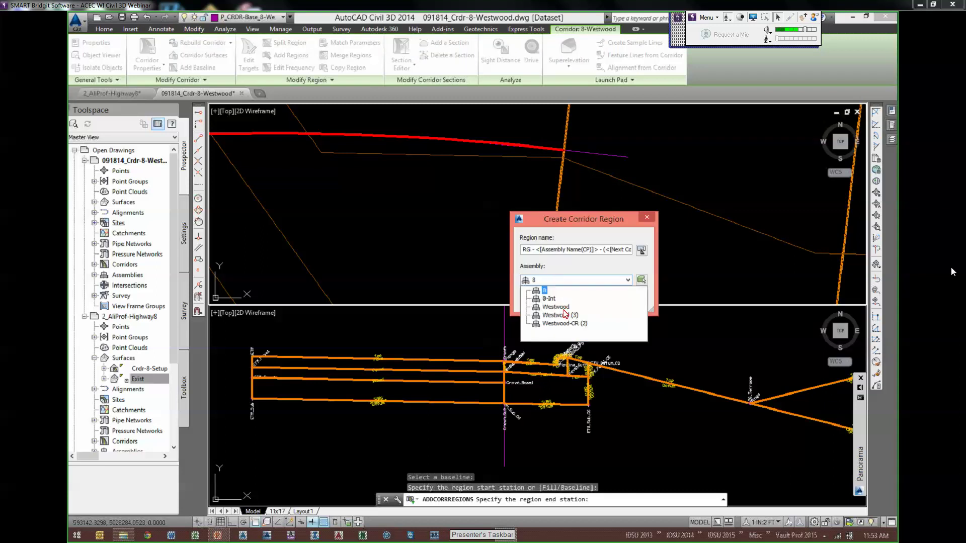
left_click(557, 324)
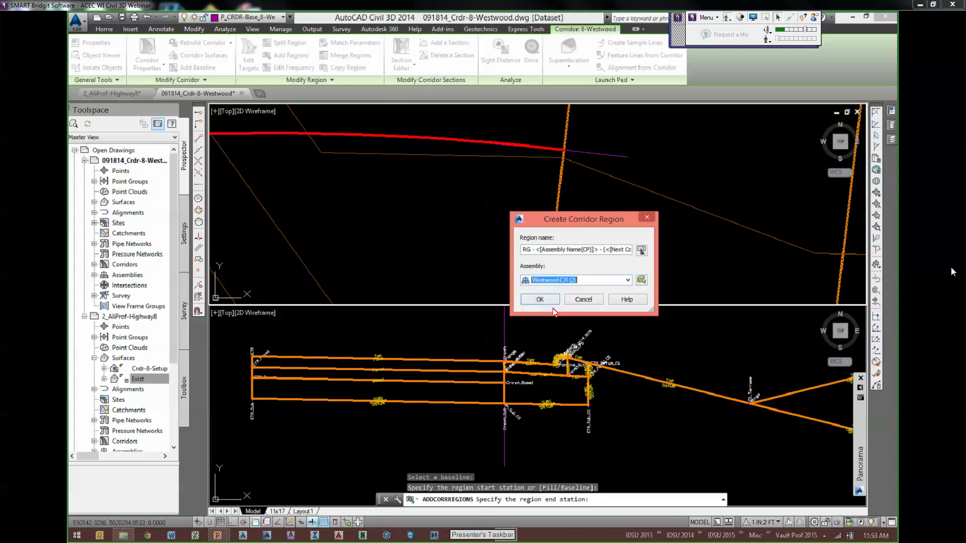
left_click(541, 299)
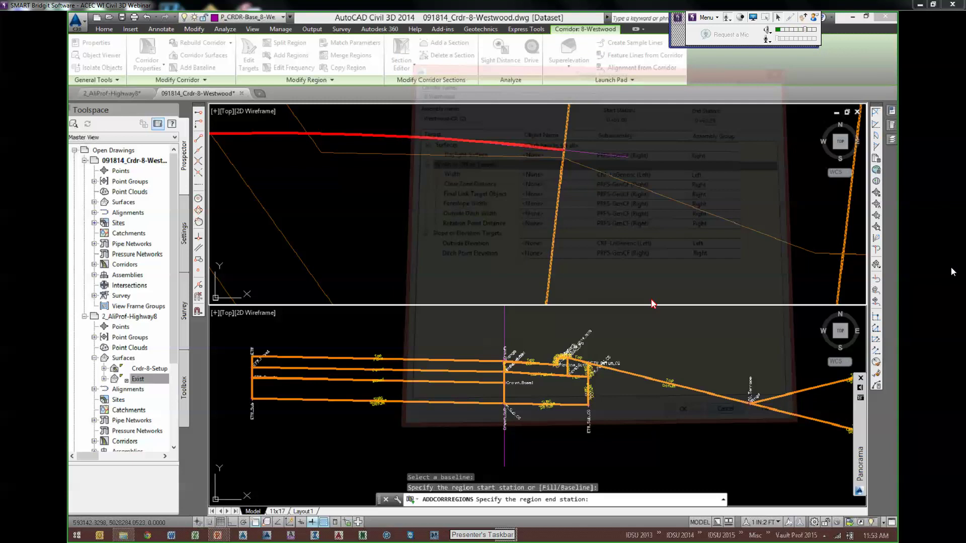
key("Escape")
key("Escape")
key("Escape")
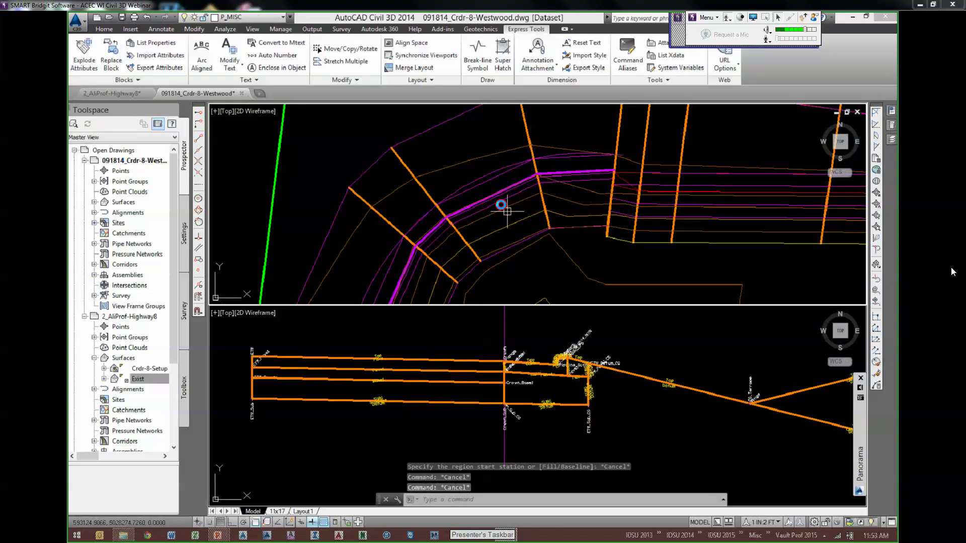
scroll(507, 211, "down", 3)
key("Escape")
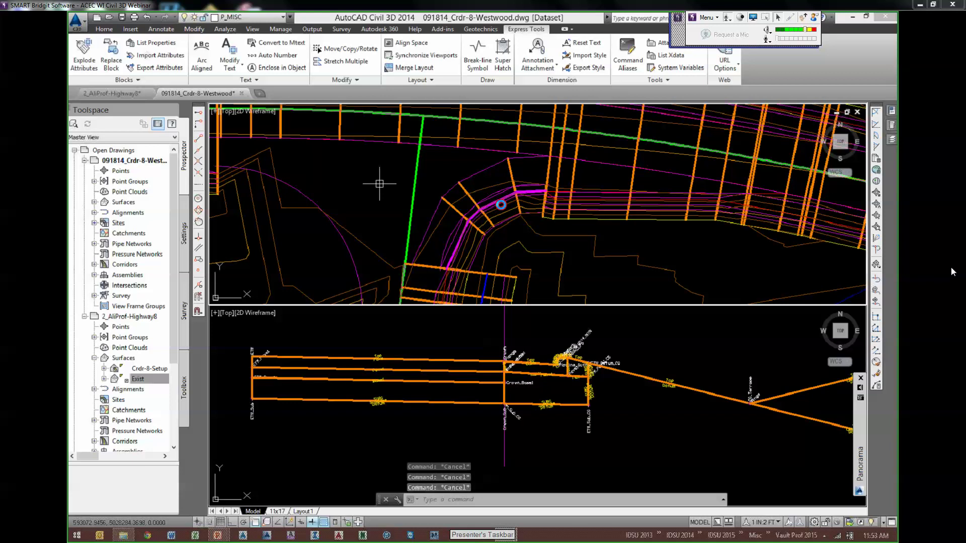
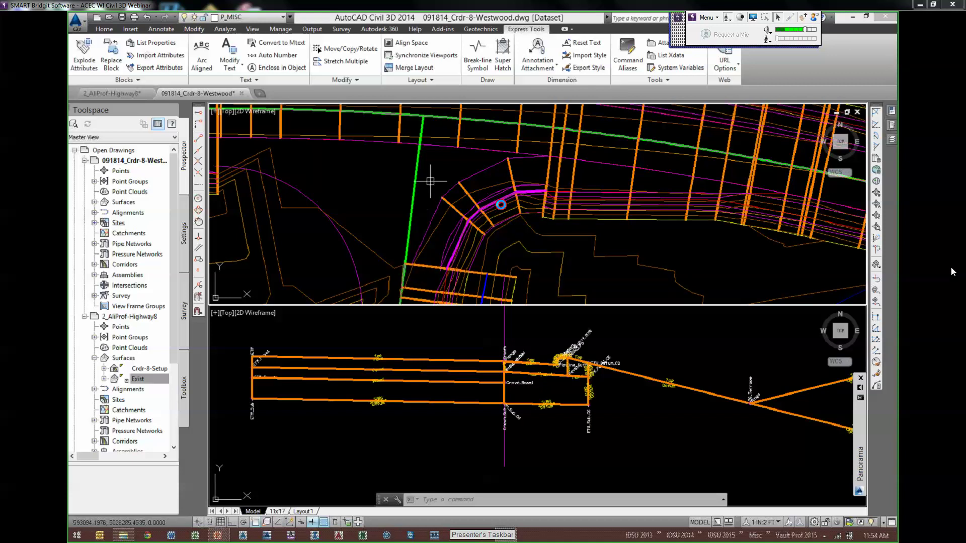
- Send the 8-Westwood corridor to the back of the display order, behind the alignments
key("Escape")
key("Escape")
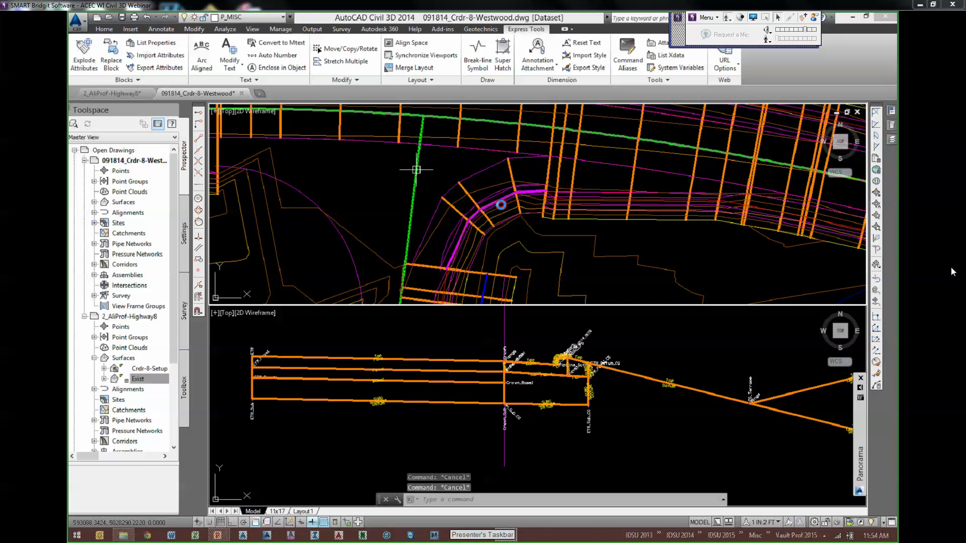
left_click(416, 170)
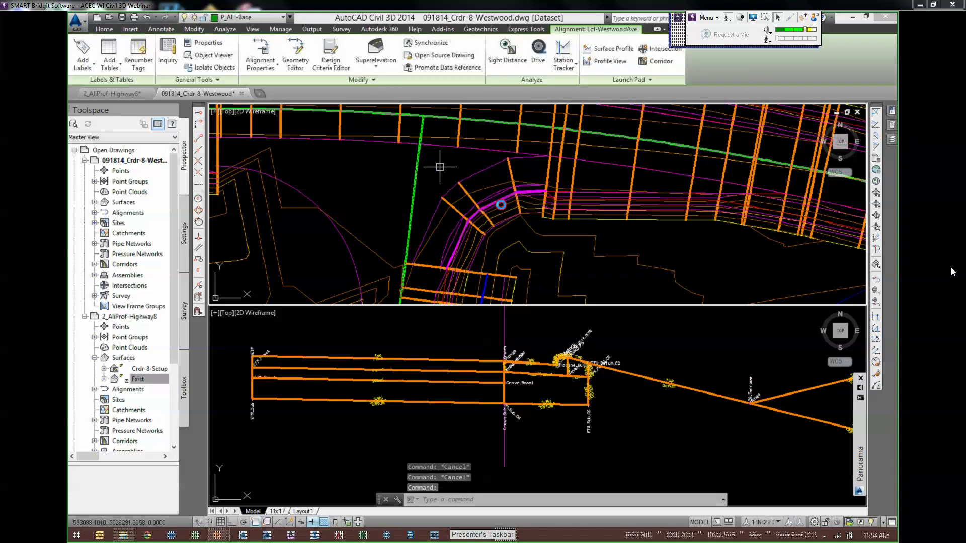
left_click(458, 149)
right_click(459, 149)
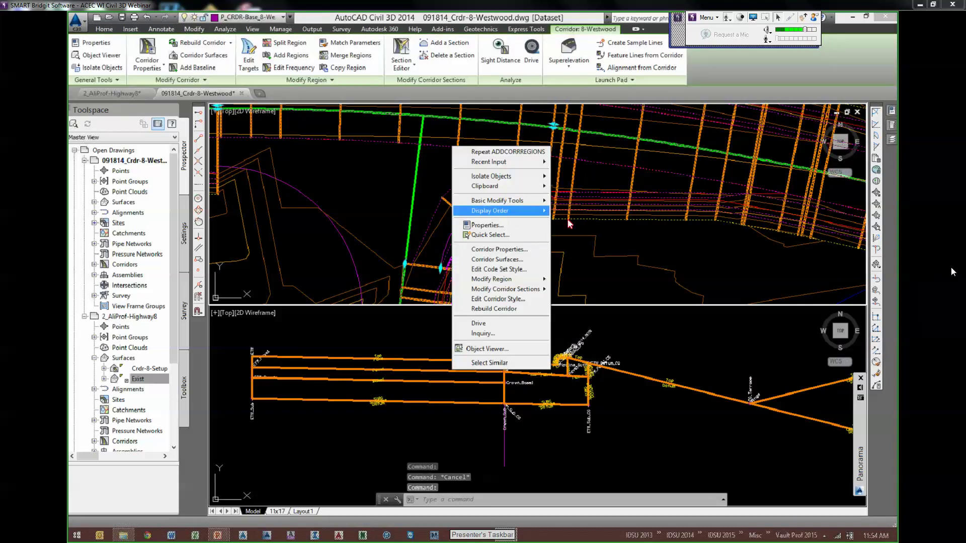
key("Escape")
key("Escape")
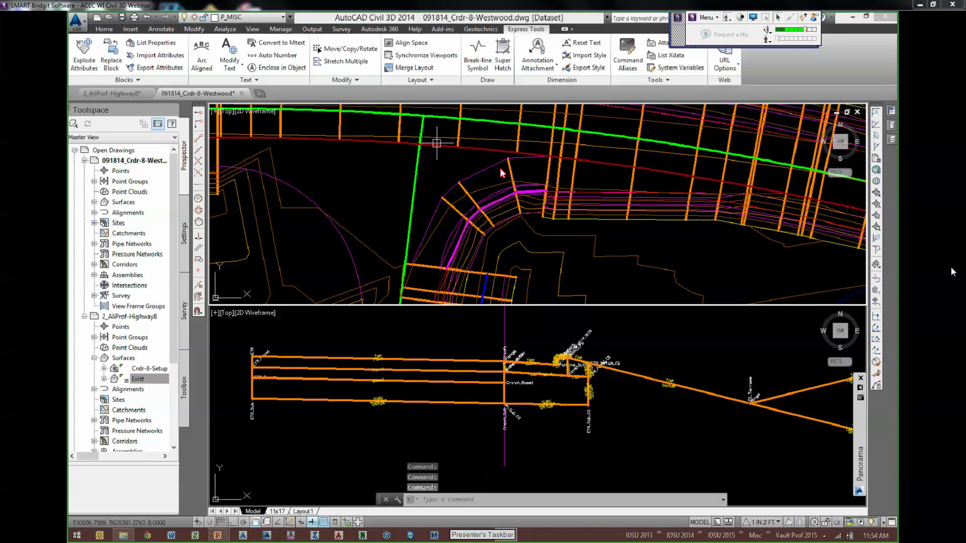
- Switch to the 2_AliProf-Highway8 drawing and examine the highway's offset alignments around the side-road intersection
left_click(474, 147)
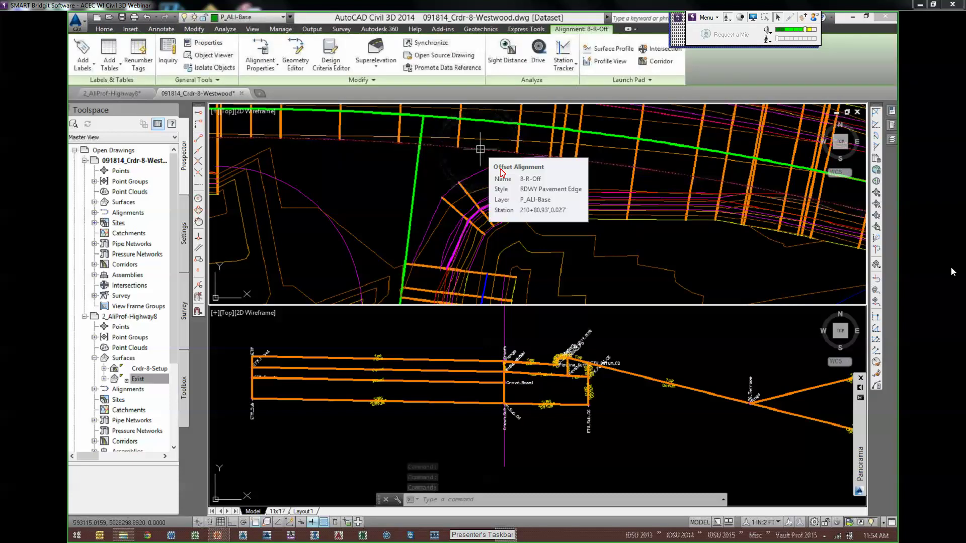
left_click(109, 98)
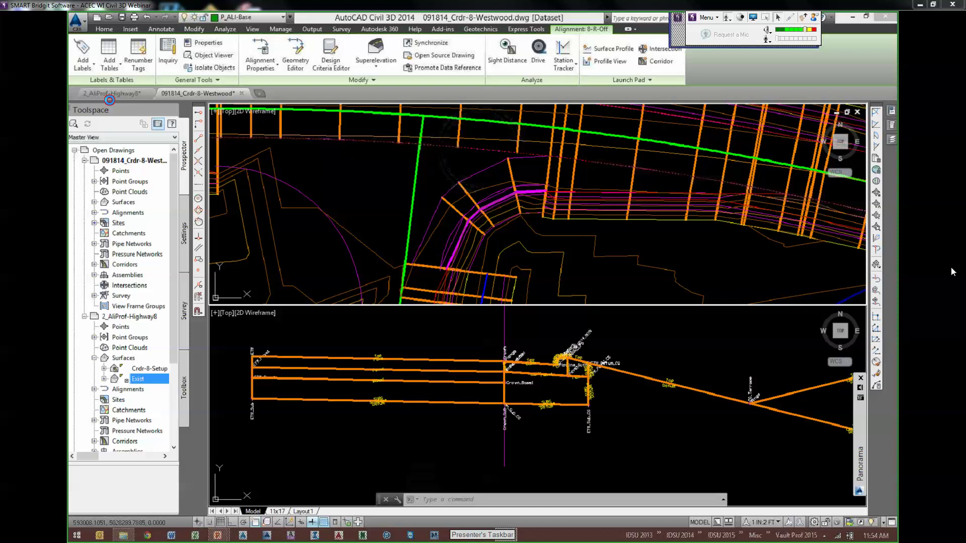
left_click(439, 285)
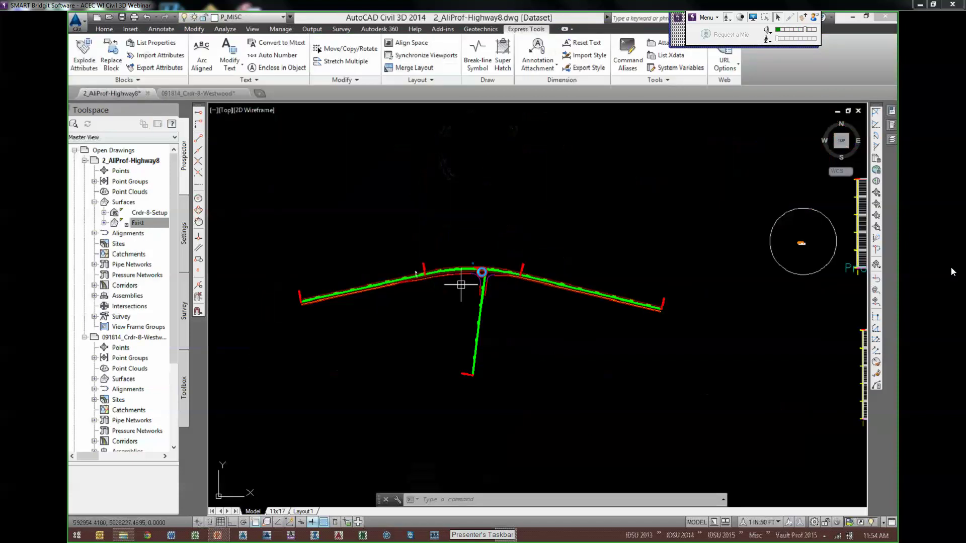
left_click(536, 293)
scroll(552, 290, "up", 10)
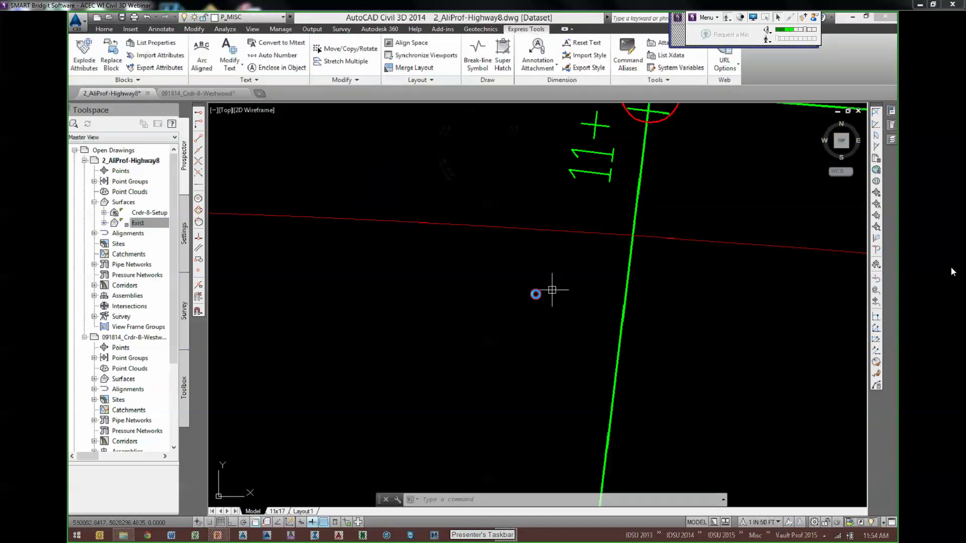
scroll(552, 290, "down", 5)
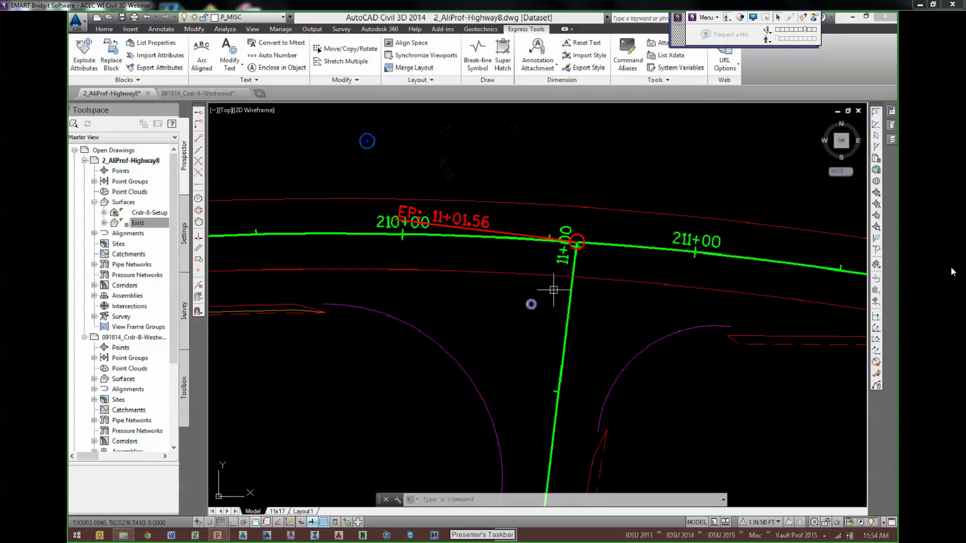
middle_click_drag(463, 271, 562, 277)
key("Escape")
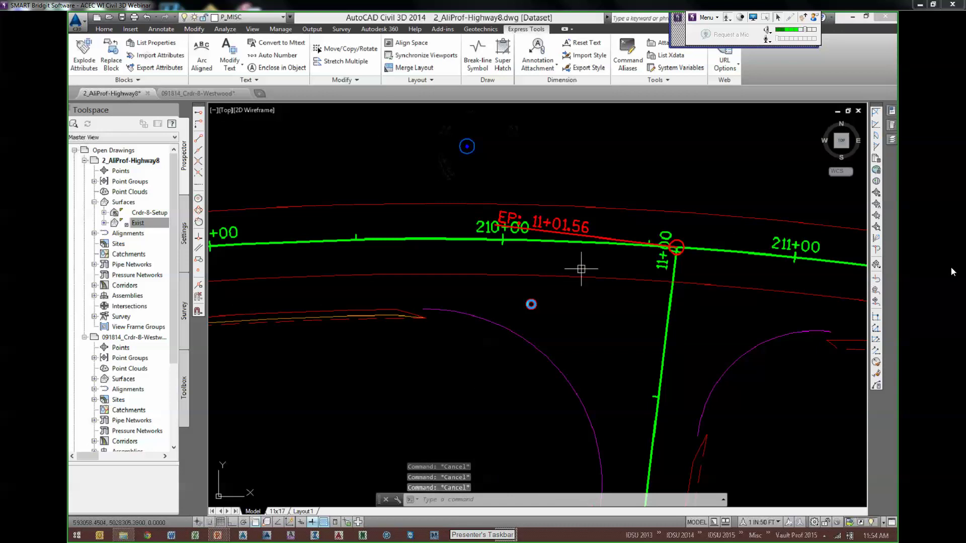
middle_click_drag(688, 281, 556, 283)
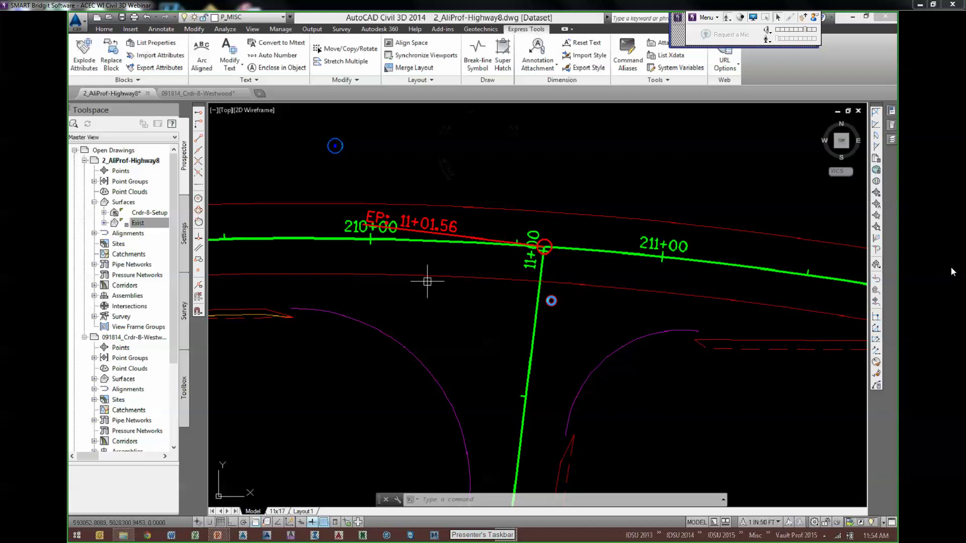
key("Escape")
key("Escape")
key("Escape")
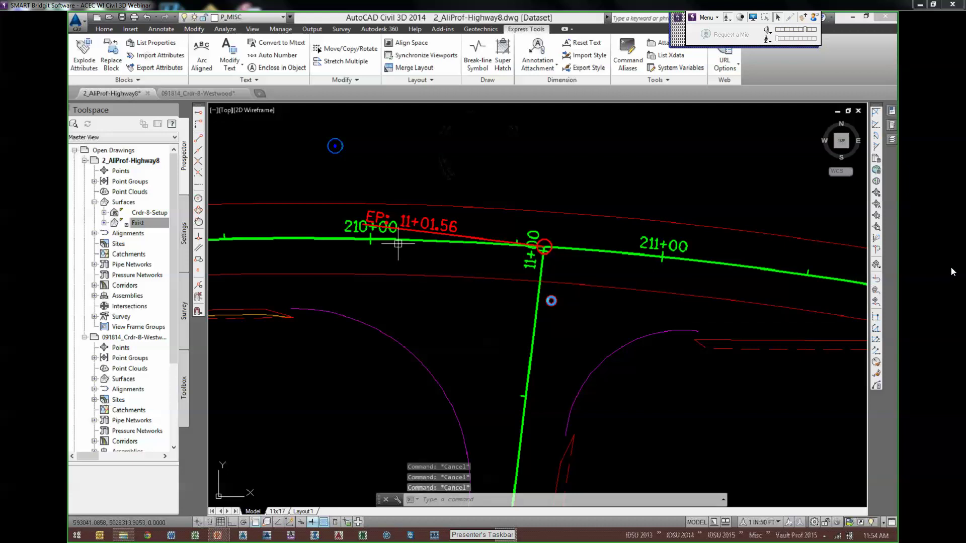
scroll(398, 244, "down", 2)
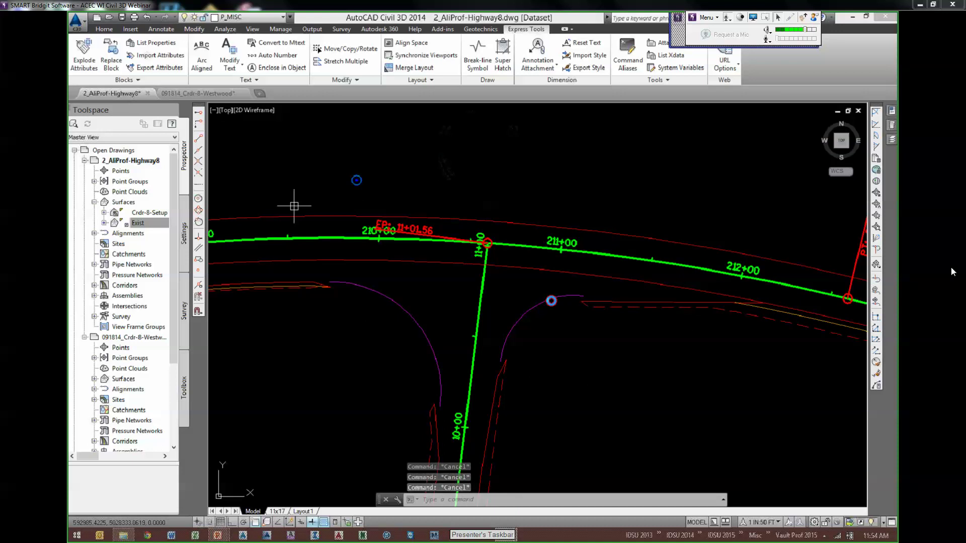
- Display the highway setup corridor by making its layer visible in the layer manager
type("la")
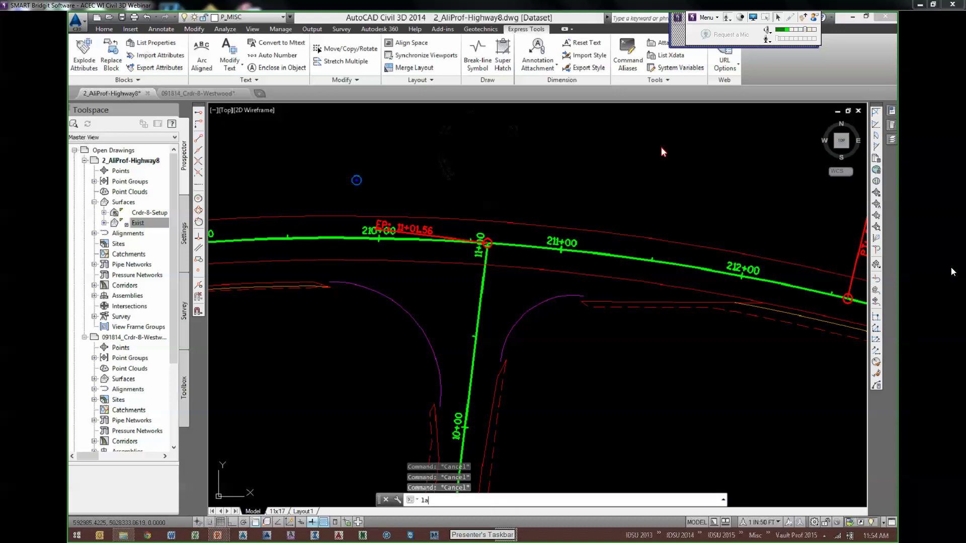
key("Return")
left_click_drag(863, 307, 870, 150)
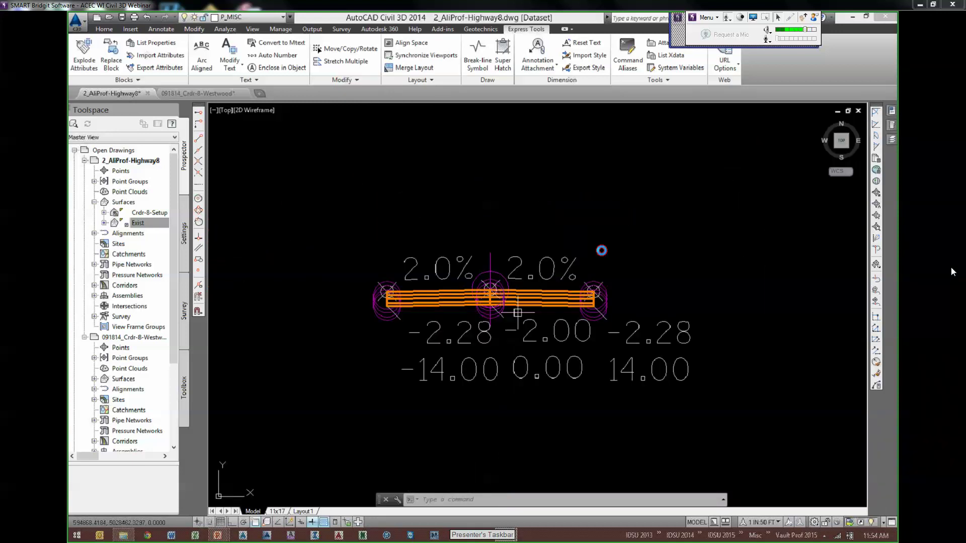
- Examine the setup assembly and compare the setup corridor's edge with the 8-R-Off offset alignment at the intersection
mouse_move(488, 322)
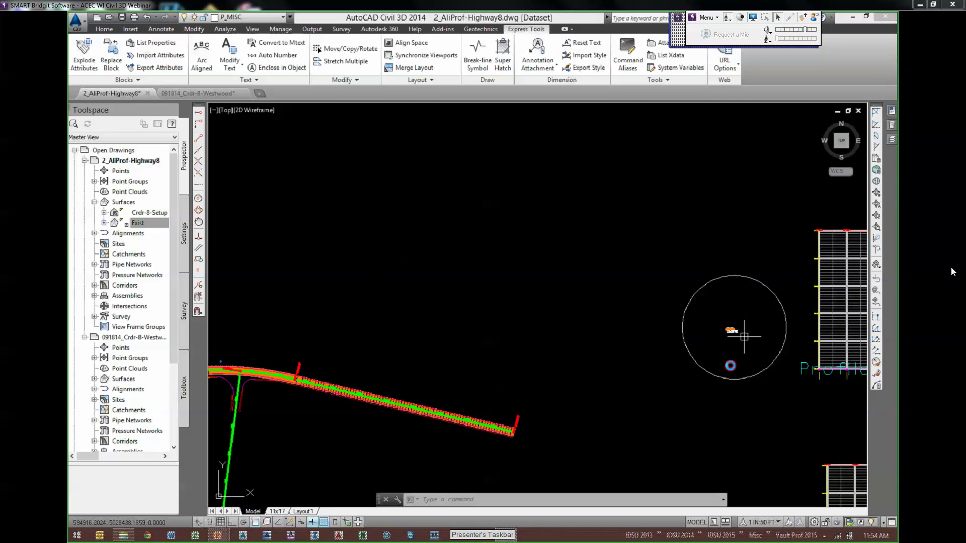
scroll(254, 375, "up", 3)
middle_click_drag(253, 374, 624, 324)
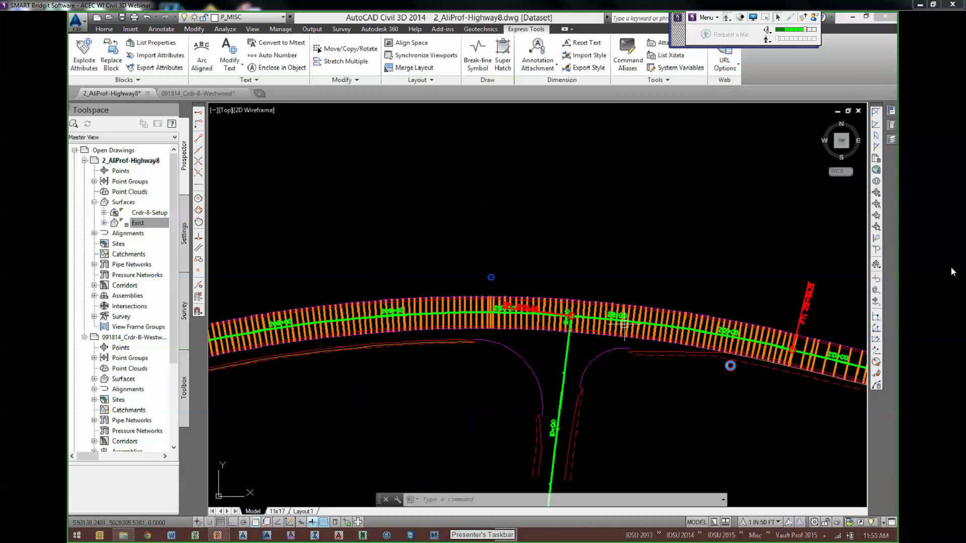
scroll(594, 323, "up", 4)
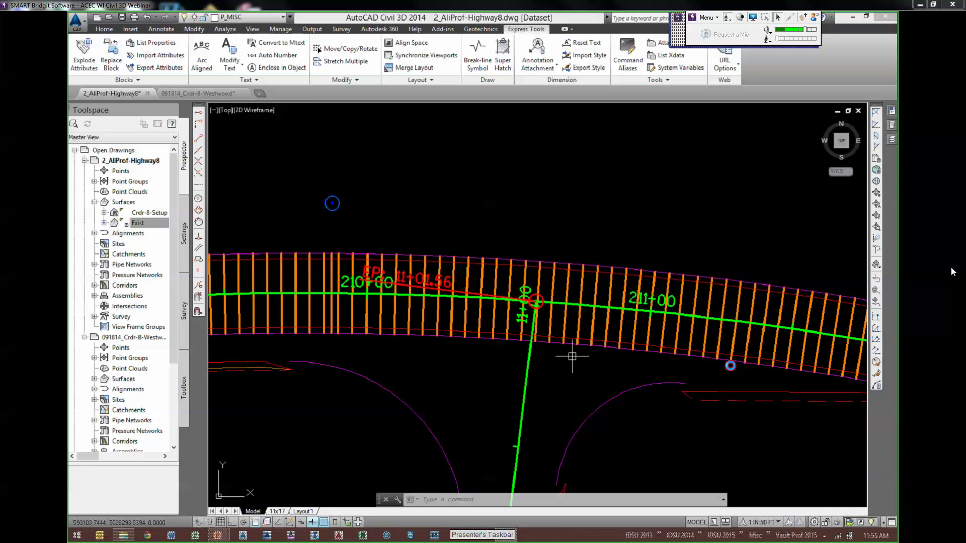
left_click(574, 341)
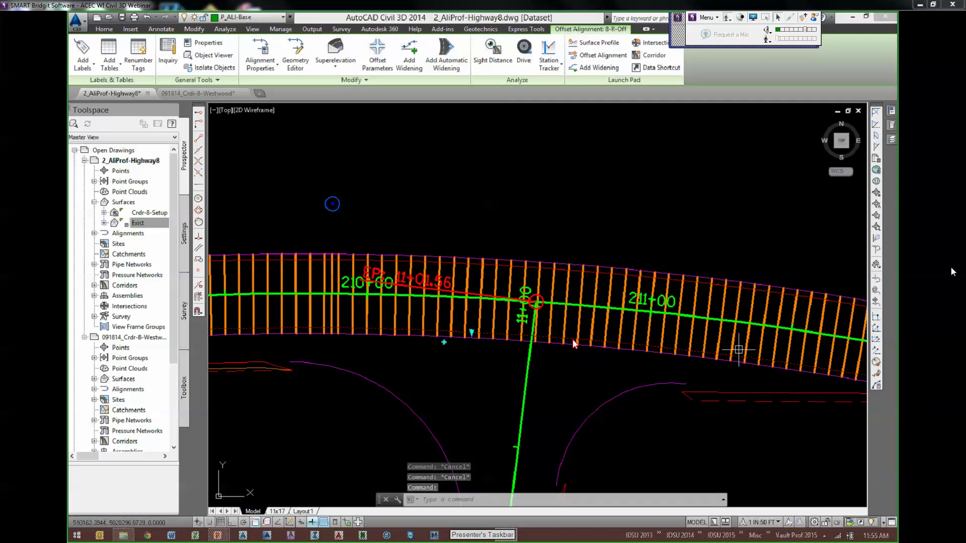
mouse_move(656, 339)
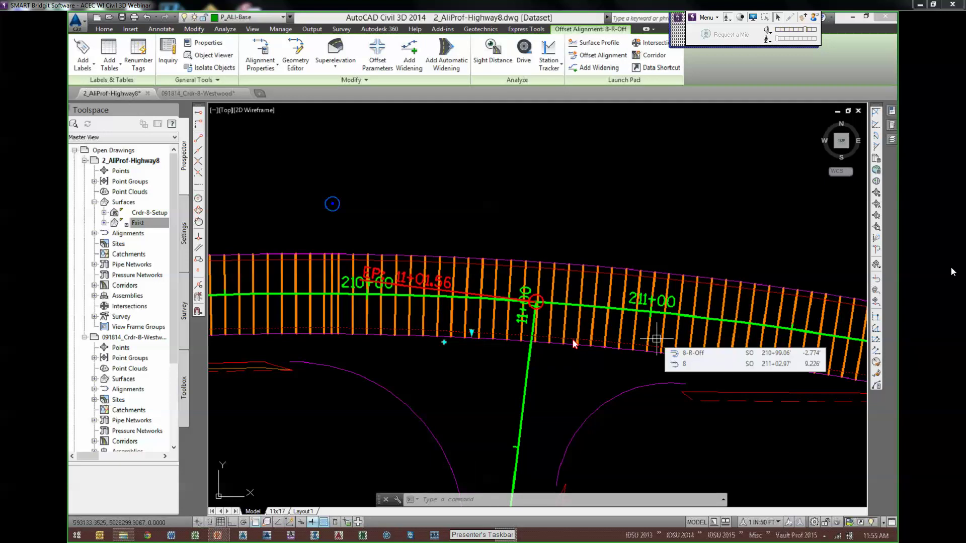
scroll(613, 343, "up", 2)
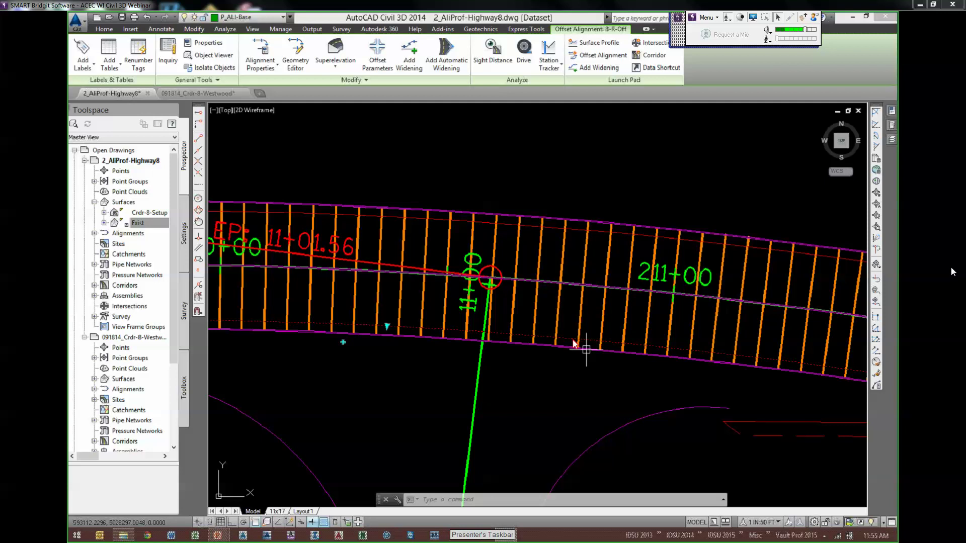
scroll(586, 349, "up", 2)
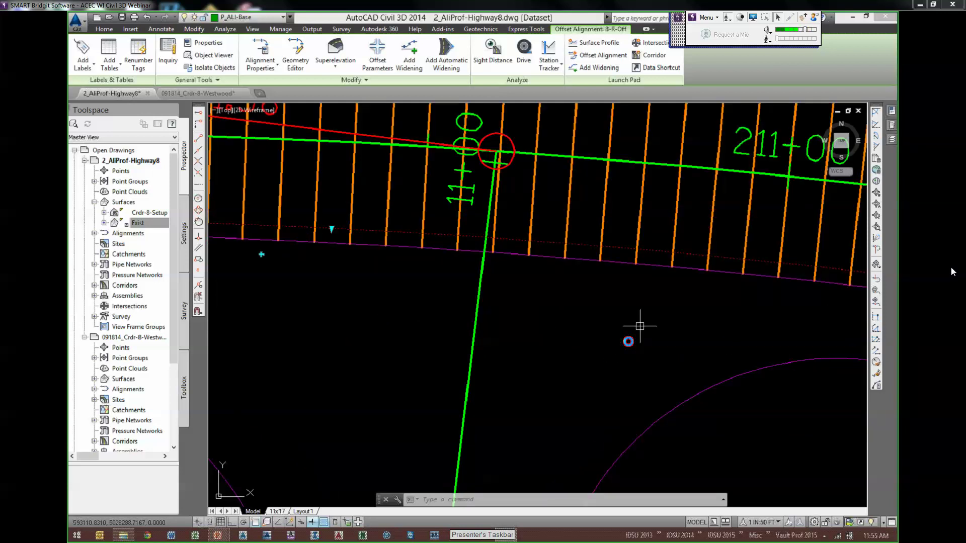
scroll(640, 326, "down", 2)
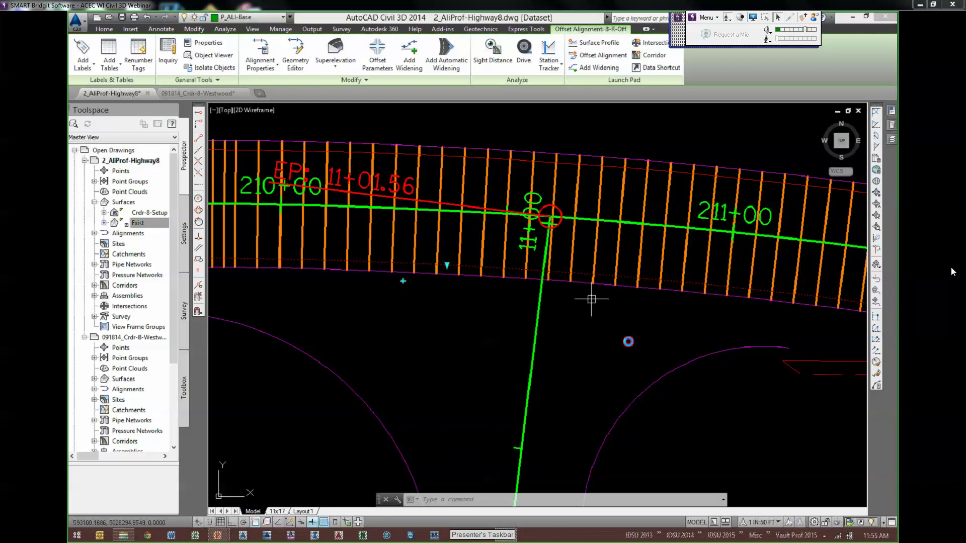
mouse_move(591, 299)
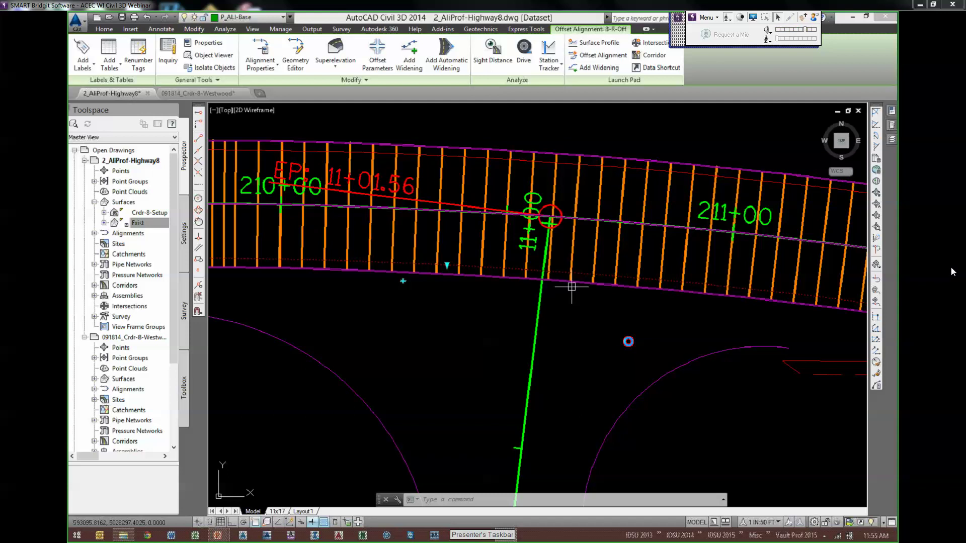
- Review the 8-R-Off alignment's profile list in Create Profile from Surface and cancel without creating a profile
key("Escape")
key("Escape")
key("Escape")
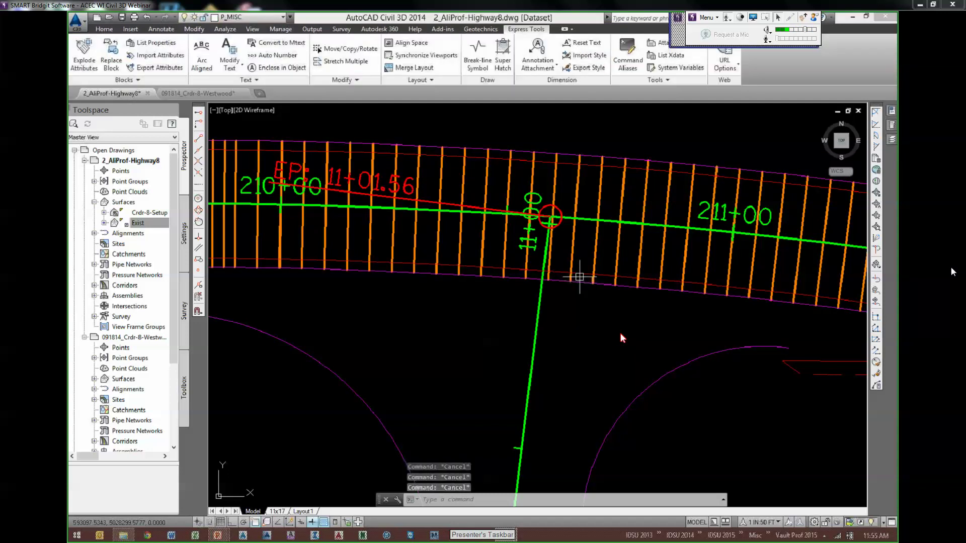
left_click(580, 277)
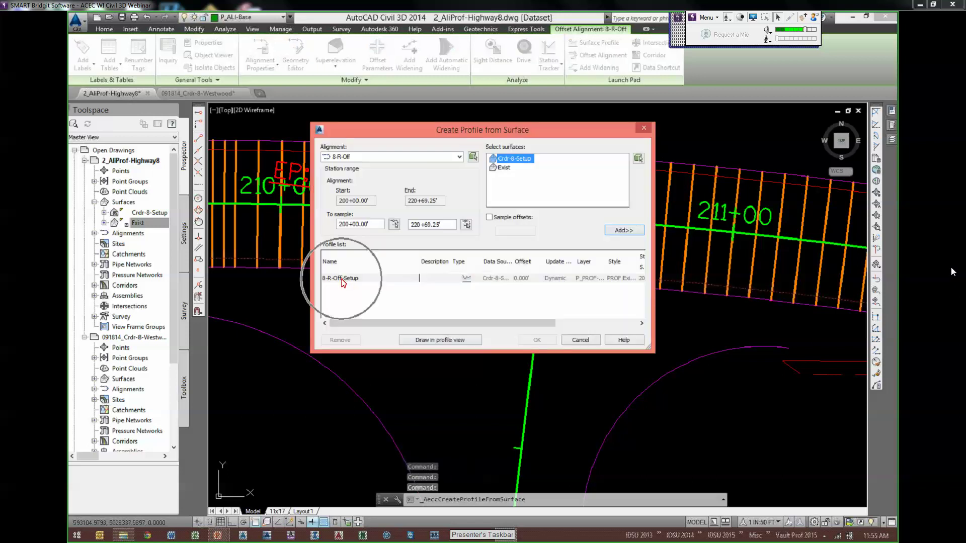
left_click(580, 339)
key("Escape")
key("Escape")
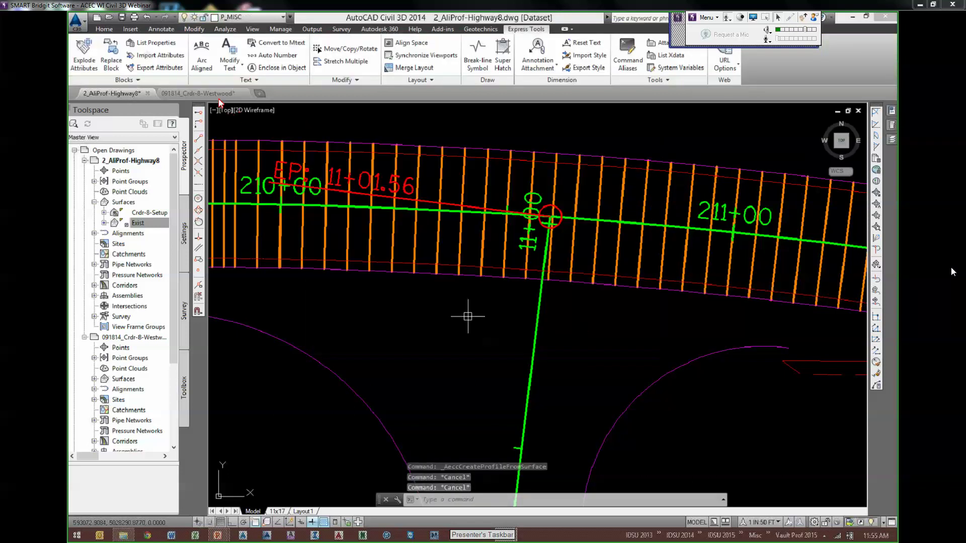
- Return to the 091814_Crdr-8-Westwood drawing and clear the current selection around the curb return
key("ctrl+Tab")
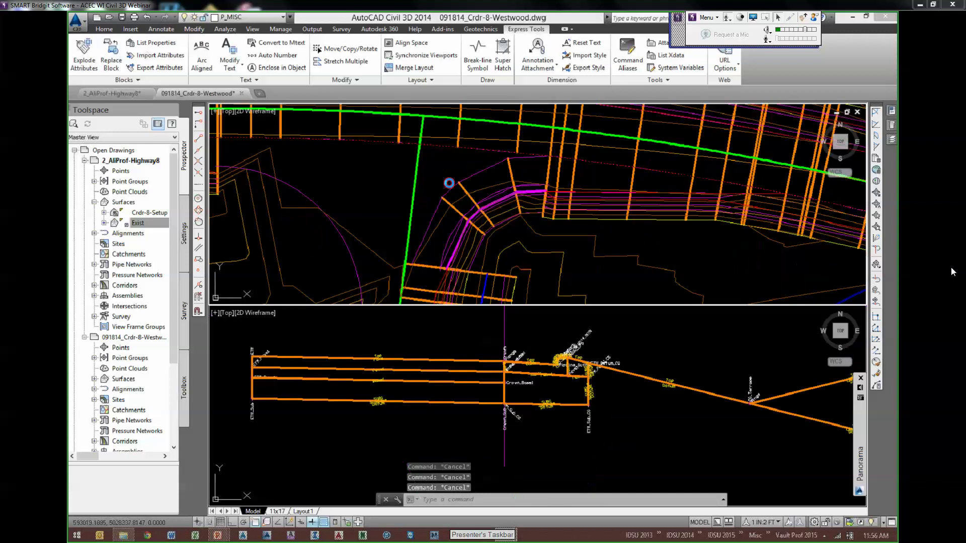
middle_click_drag(471, 187, 452, 191)
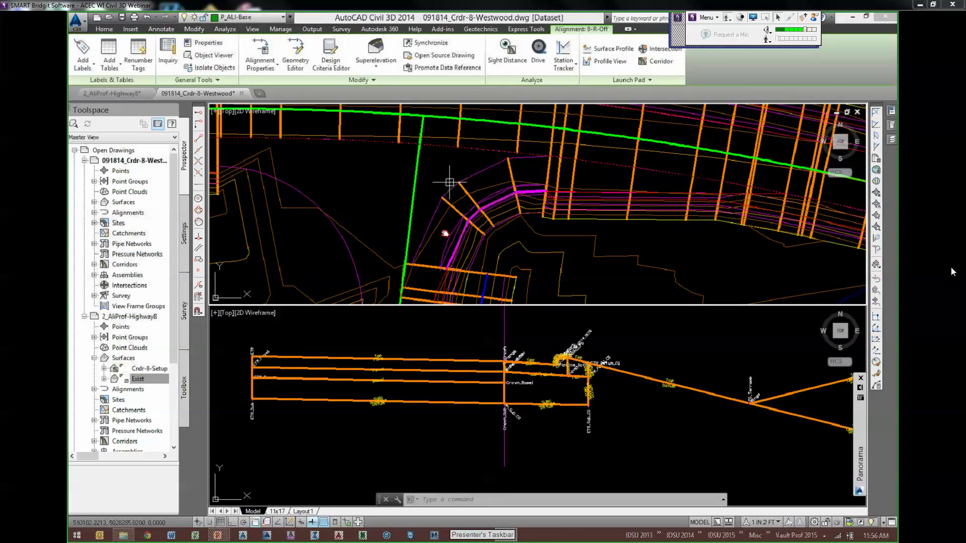
left_click(446, 236)
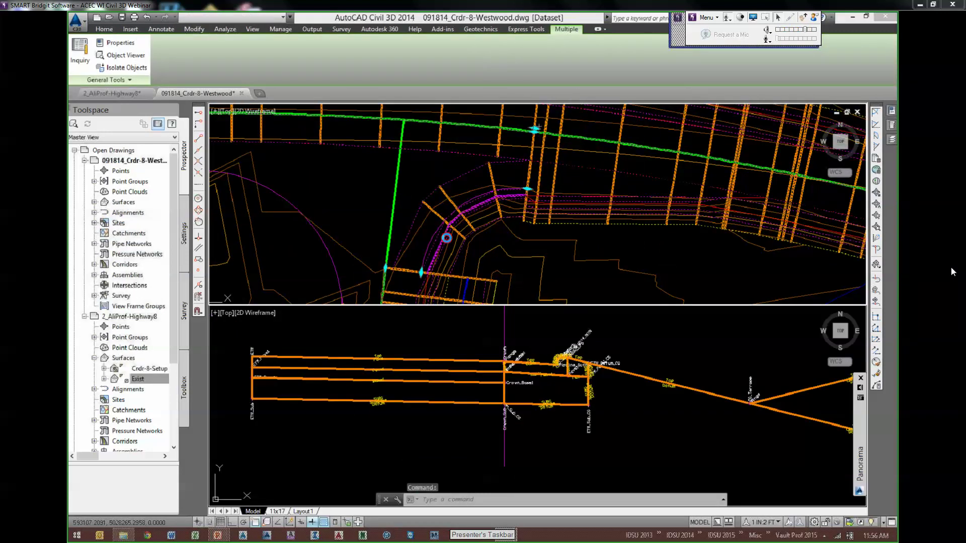
middle_click_drag(464, 205, 456, 215)
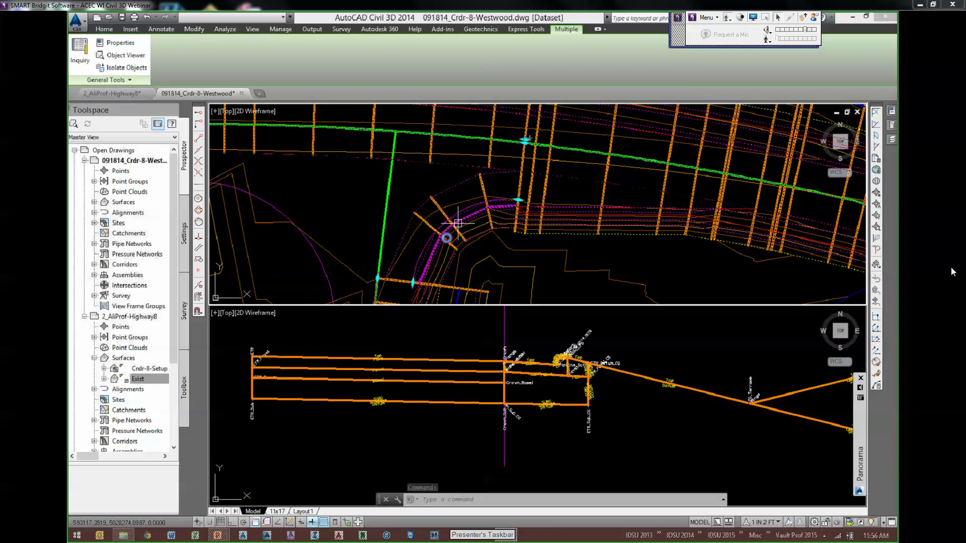
key("Escape")
key("Escape")
key("Escape")
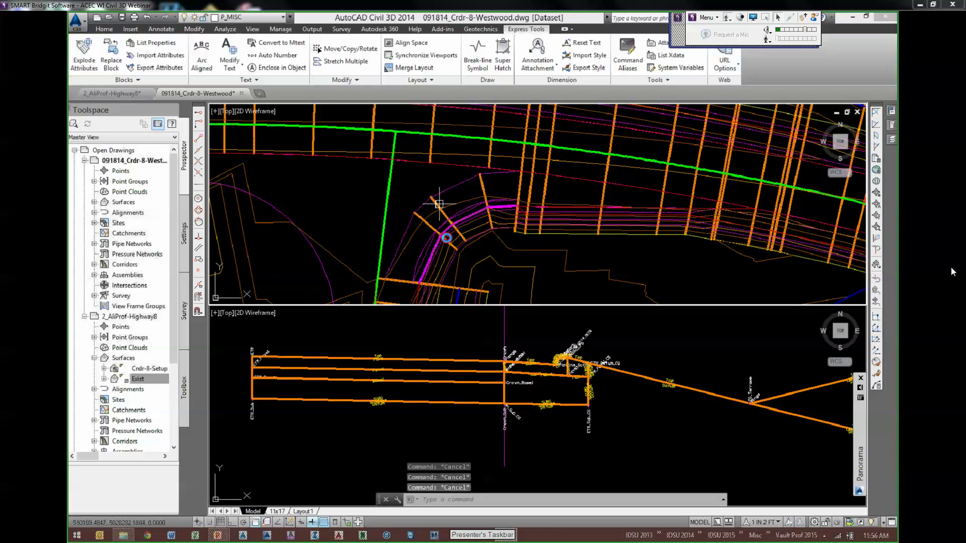
- Edit the targets of the Westwood-CR (2) curb return region, setting its daylight surface to Exist
left_click(439, 204)
left_click(248, 55)
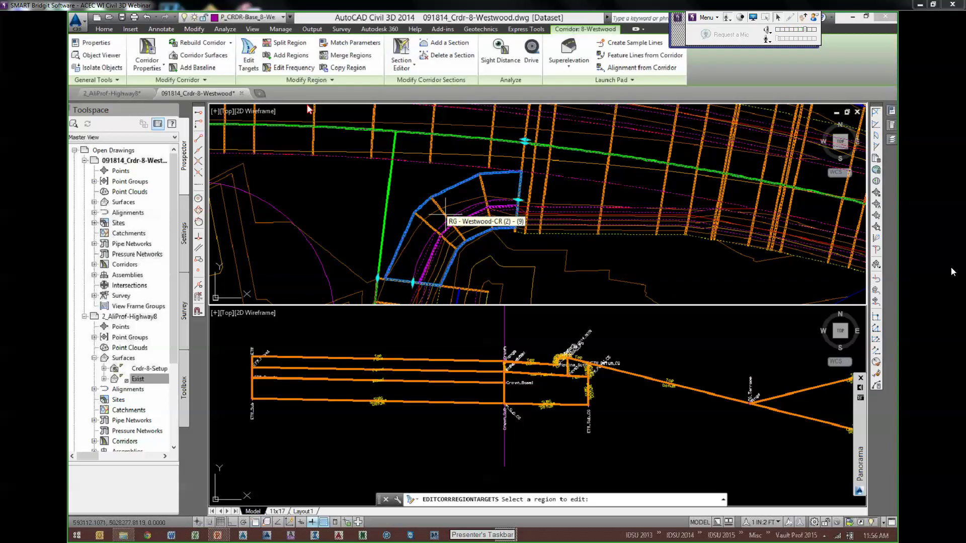
left_click(532, 147)
left_click(529, 150)
left_click(489, 304)
- Set the left CRF-LnGeneric Width target to the side-road centerline and the 8-R-Off alignment, picked in the drawing
left_click(649, 173)
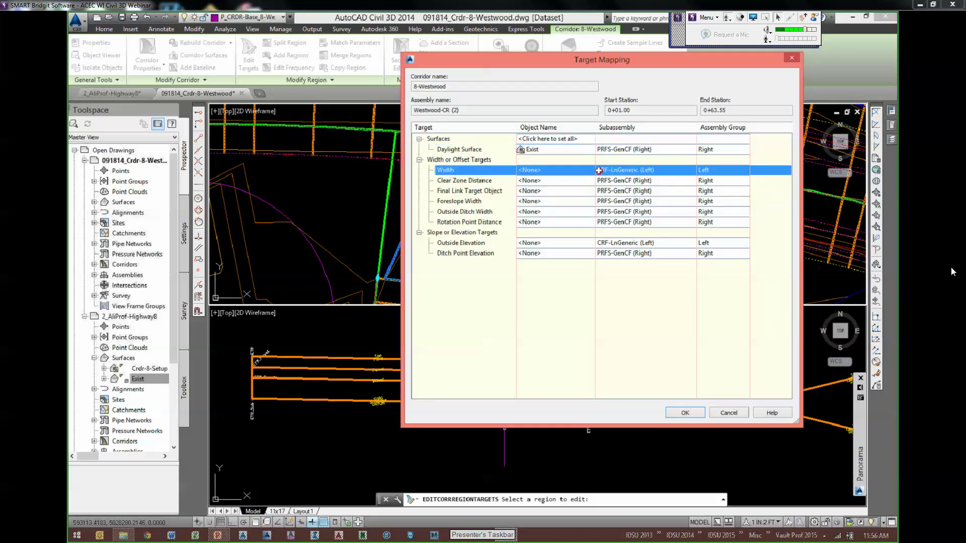
left_click(528, 164)
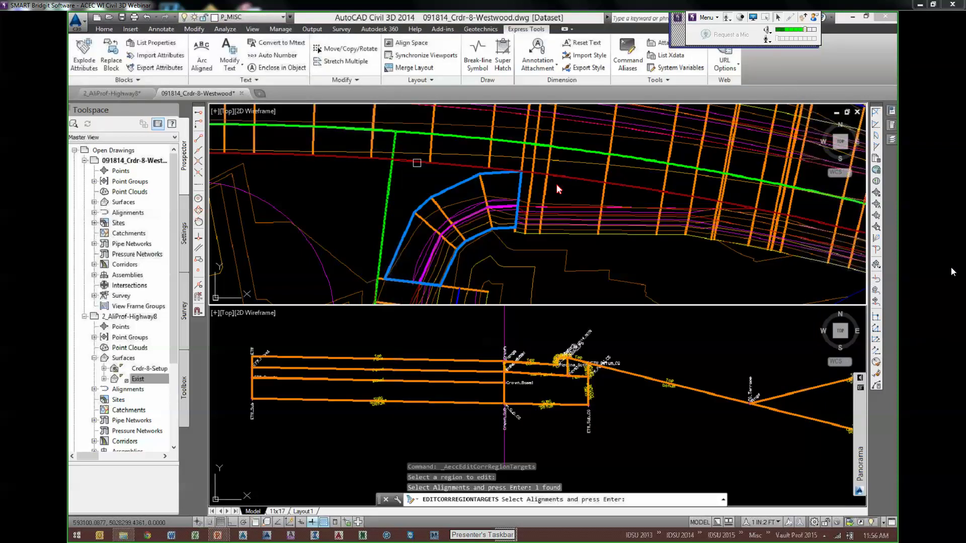
left_click(416, 162)
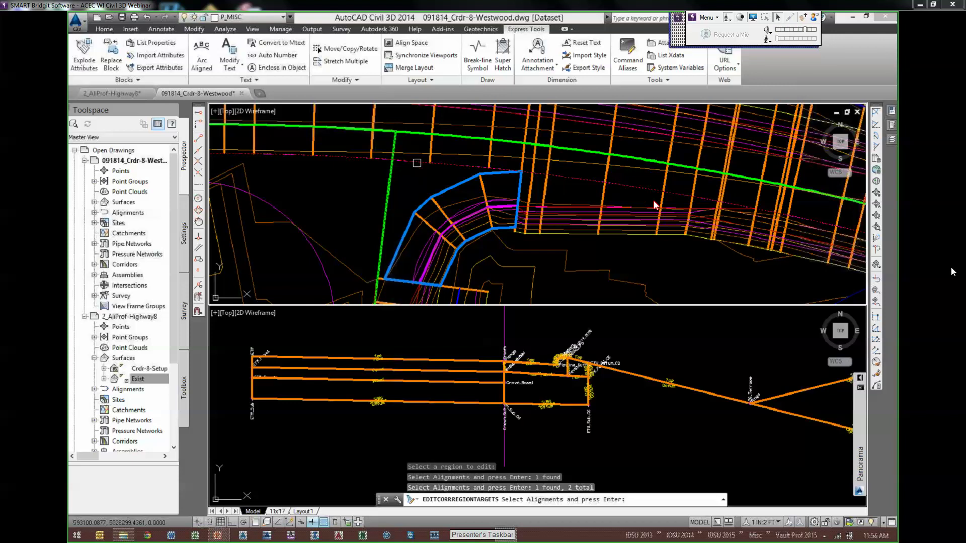
key("Return")
left_click(574, 366)
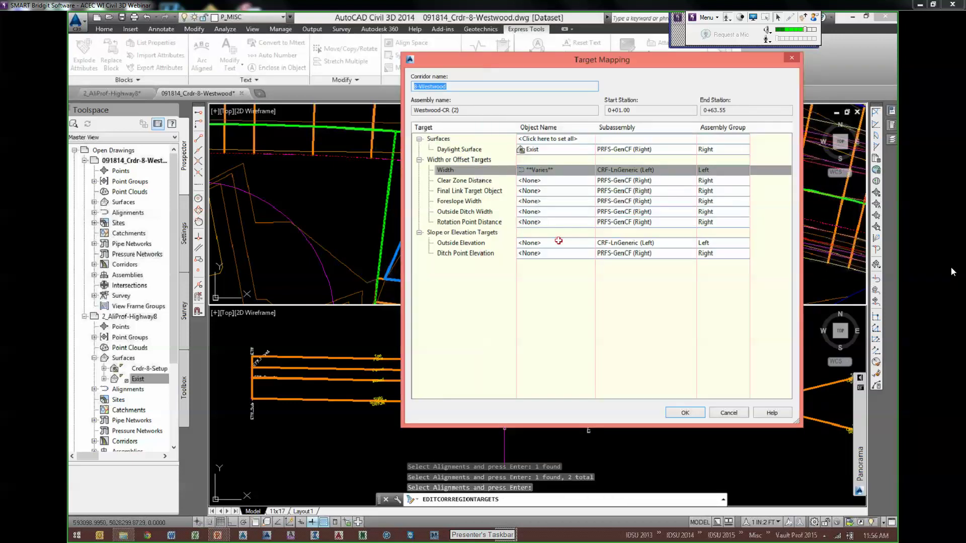
- Set the left CRF-LnGeneric Outside Elevation target to the 8-R-Off alignment's profile and the Lcl-WestwoodAve alignment's Westwood-Prop profile, and finish editing the region targets
left_click(558, 242)
left_click(557, 242)
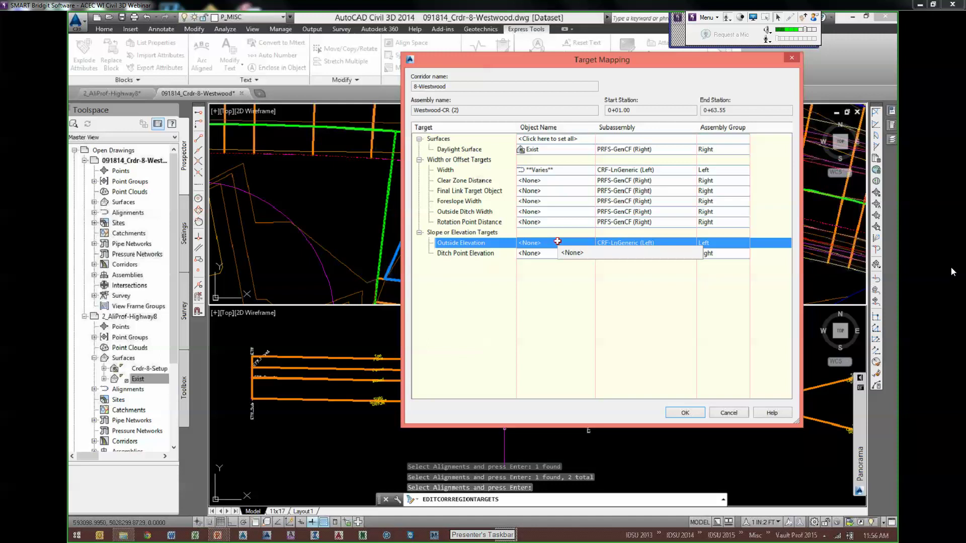
left_click(570, 253)
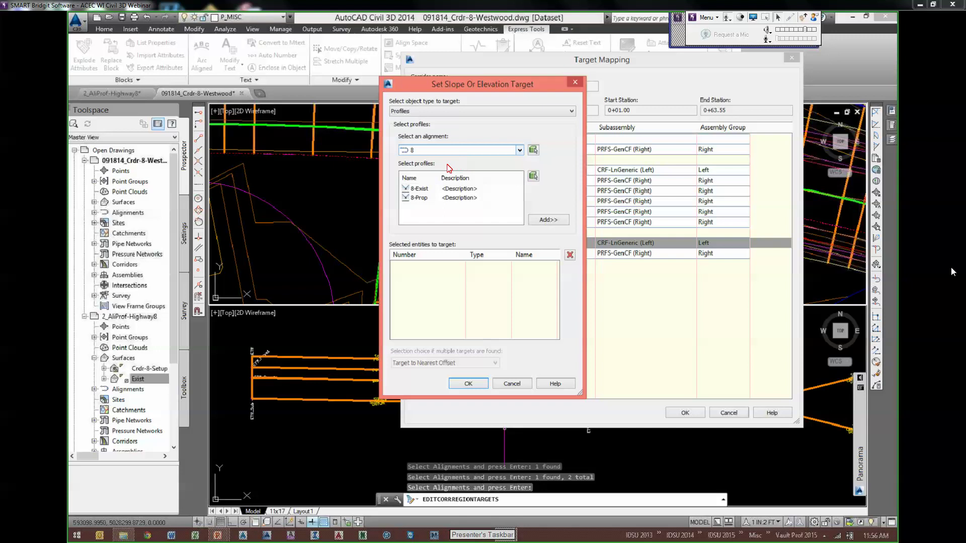
left_click(448, 150)
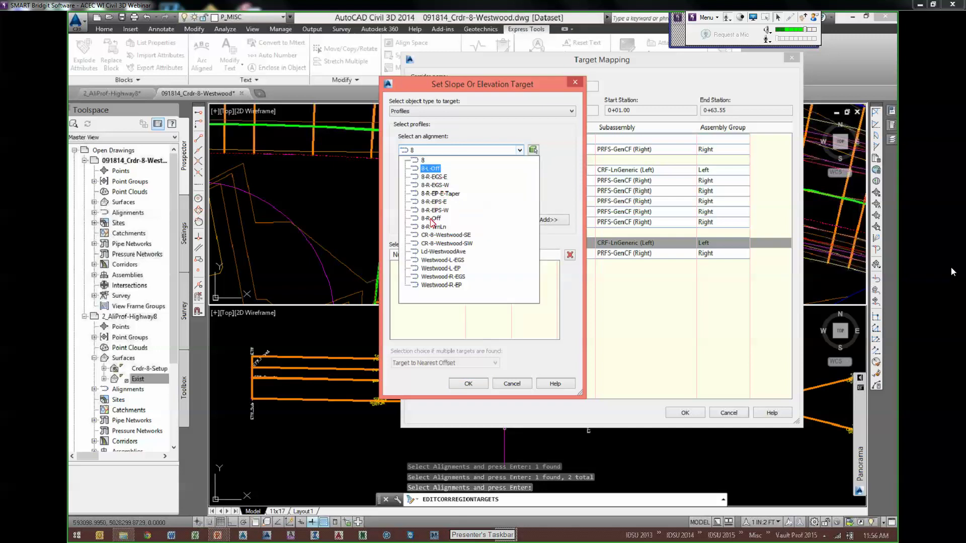
left_click(431, 219)
left_click(438, 191)
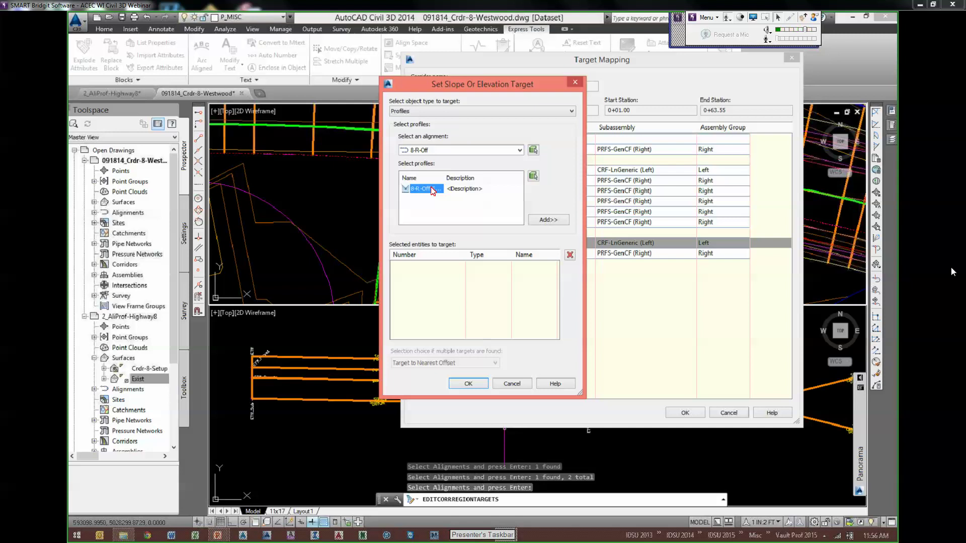
left_click(456, 152)
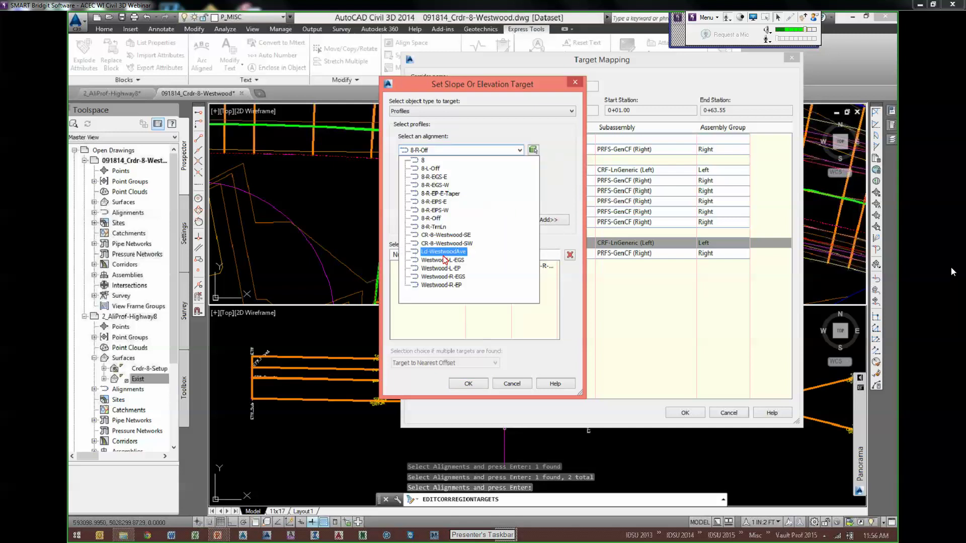
left_click(549, 223)
left_click(553, 221)
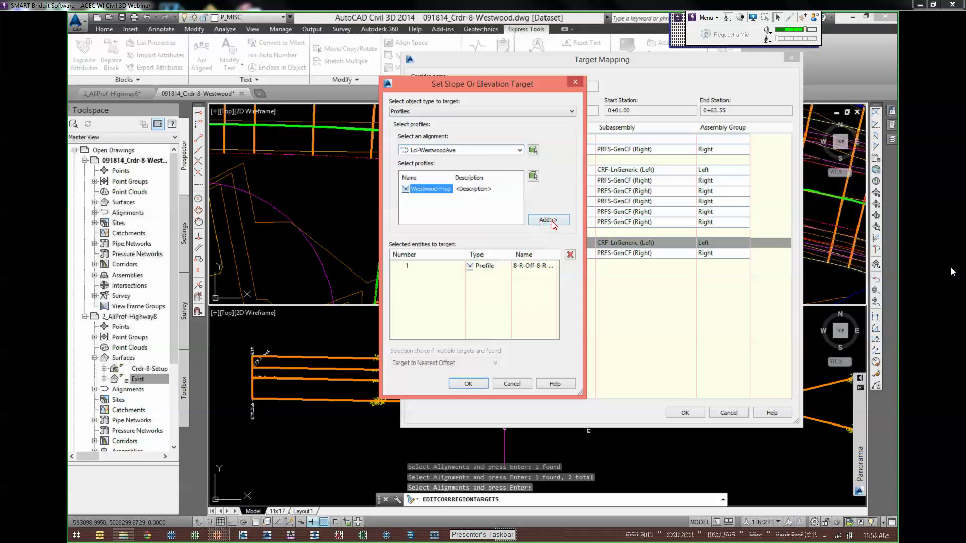
left_click(469, 383)
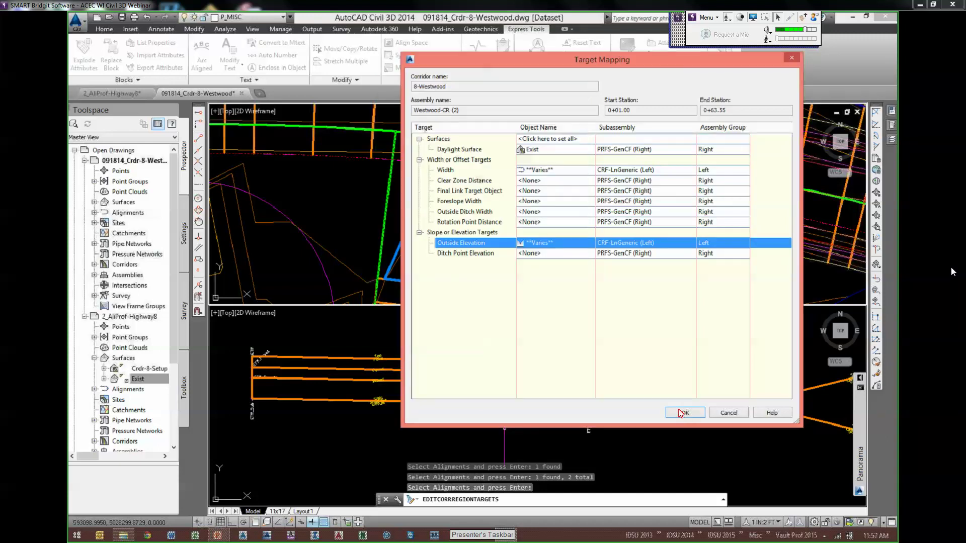
key("Return")
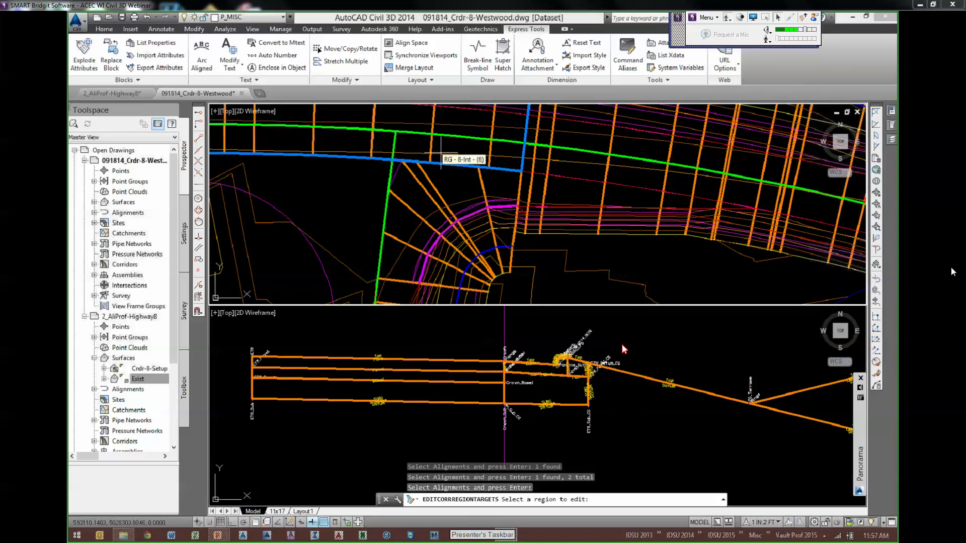
key("Escape")
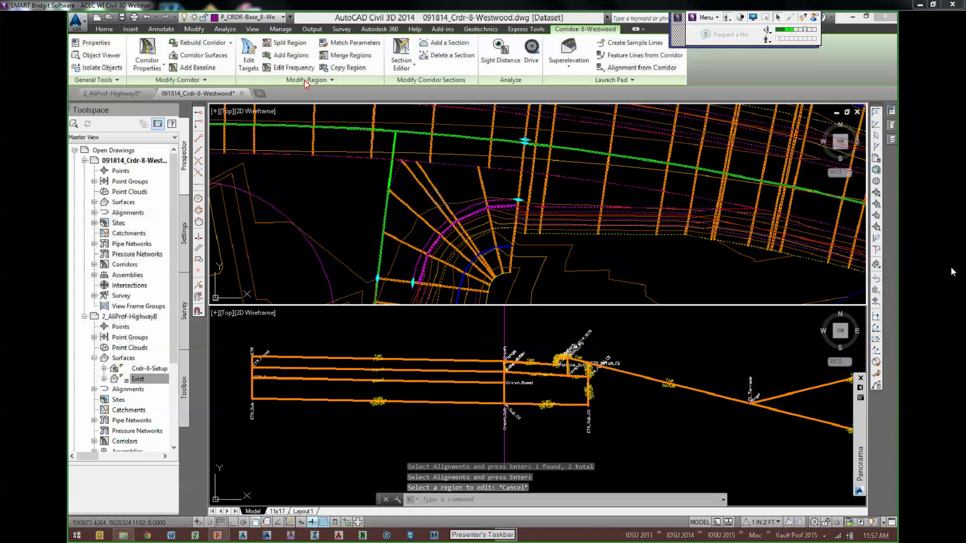
- Set the assembly frequency along curves to 5' for the Westwood-CR (2) curb return region
scroll(555, 186, "up", 3)
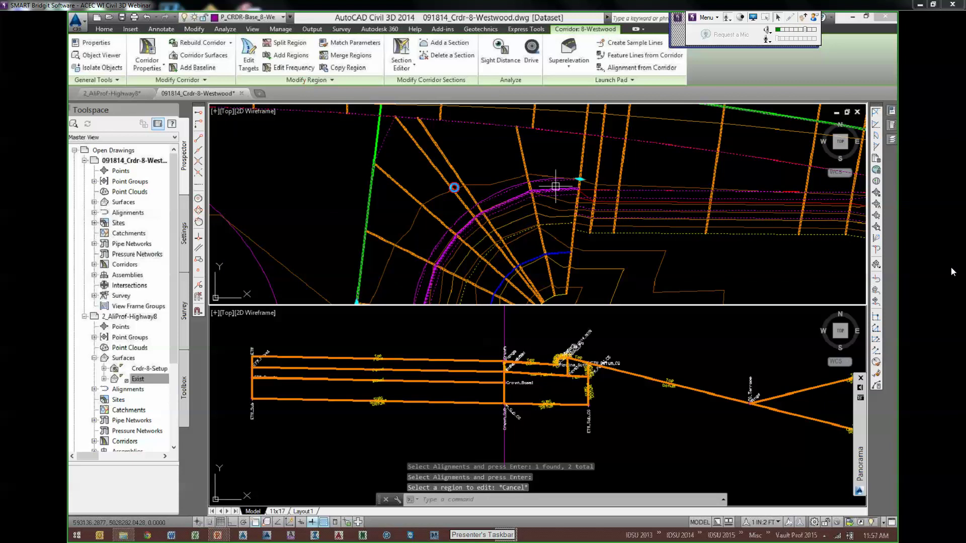
scroll(457, 177, "down", 2)
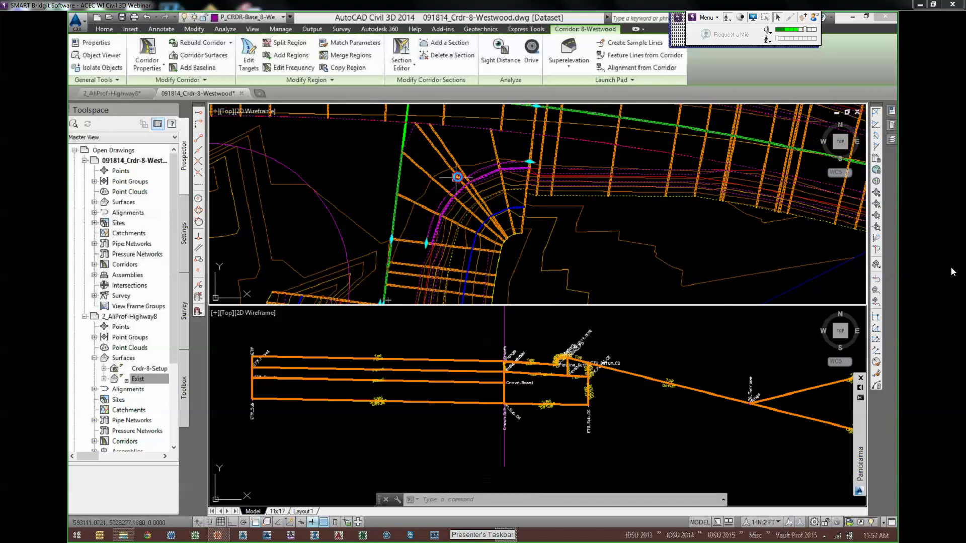
left_click(289, 67)
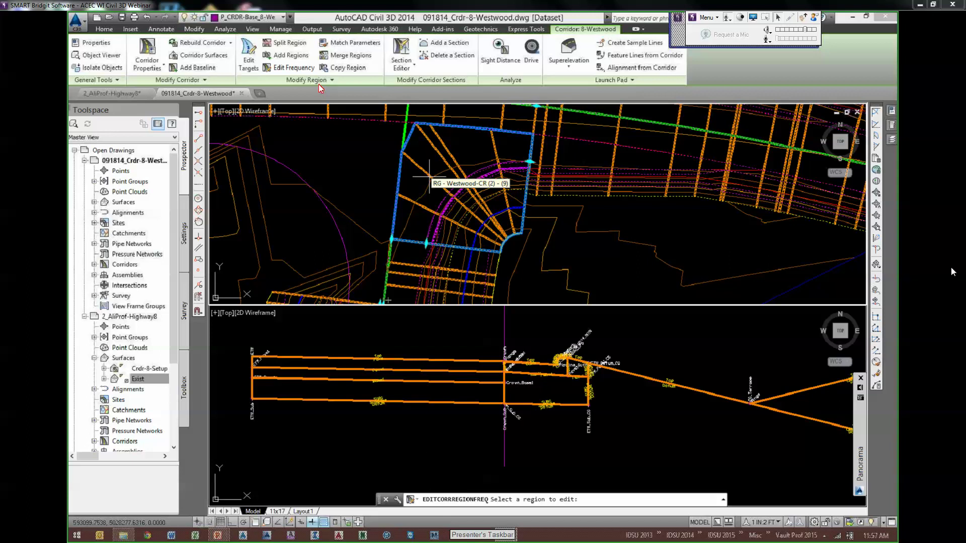
left_click(429, 177)
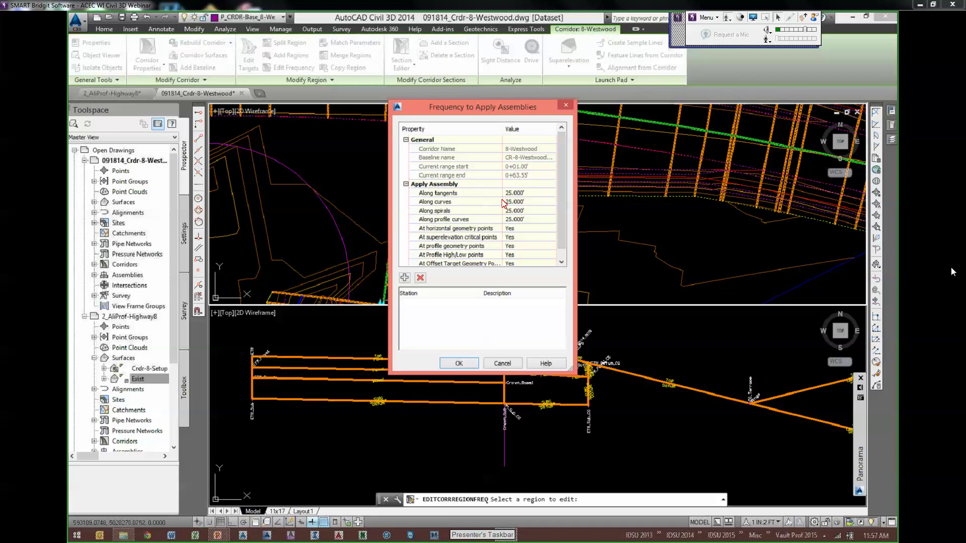
left_click(530, 203)
type("5")
left_click(474, 203)
left_click(458, 365)
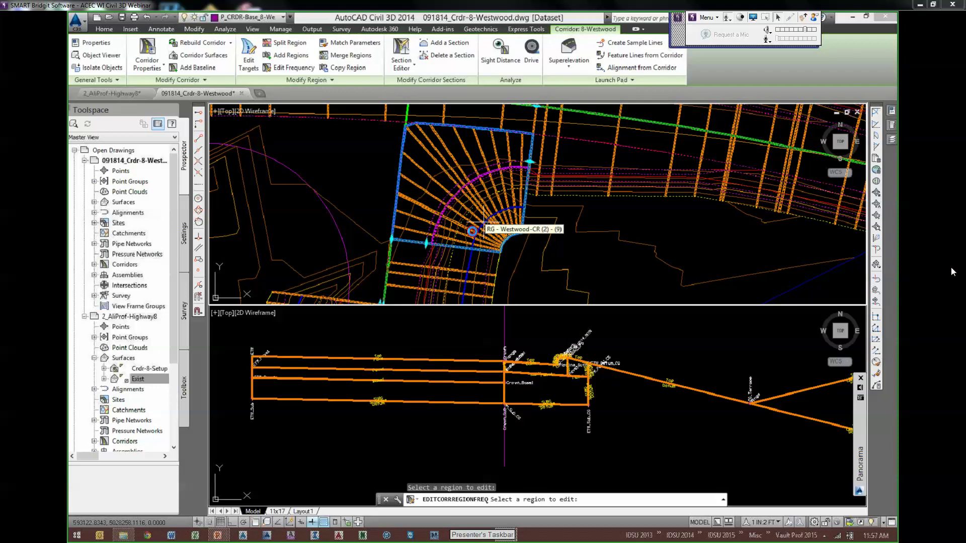
key("Return")
- Add an assembly station to the curb return region at the apparent intersection of the side-road centerline and the 8-R-Off line
scroll(419, 144, "up", 1)
middle_click_drag(419, 144, 467, 176)
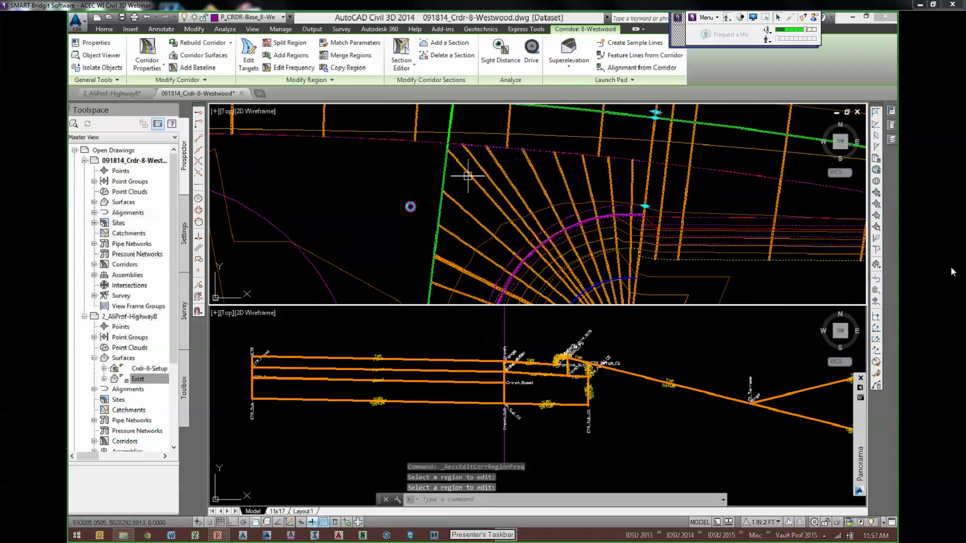
scroll(467, 175, "up", 2)
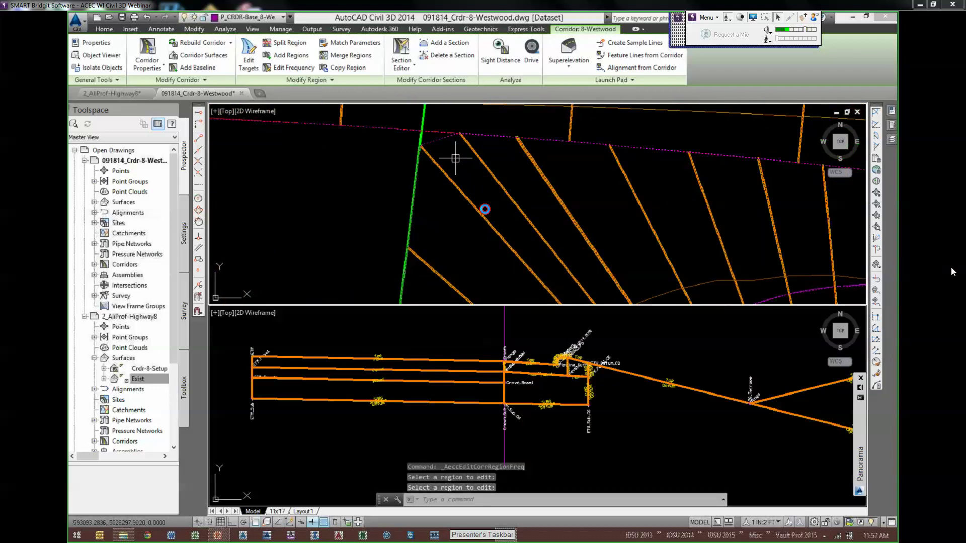
scroll(455, 158, "up", 2)
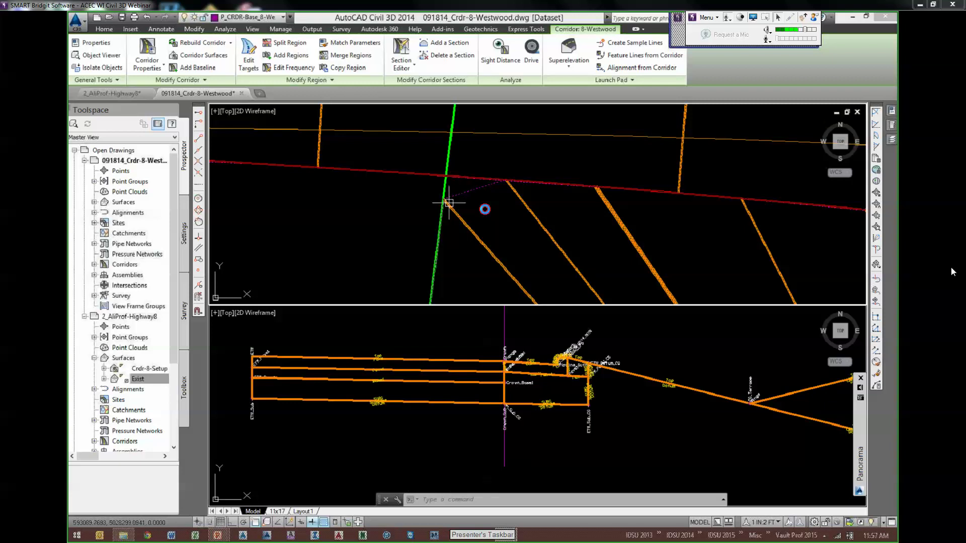
left_click(302, 70)
left_click(577, 240)
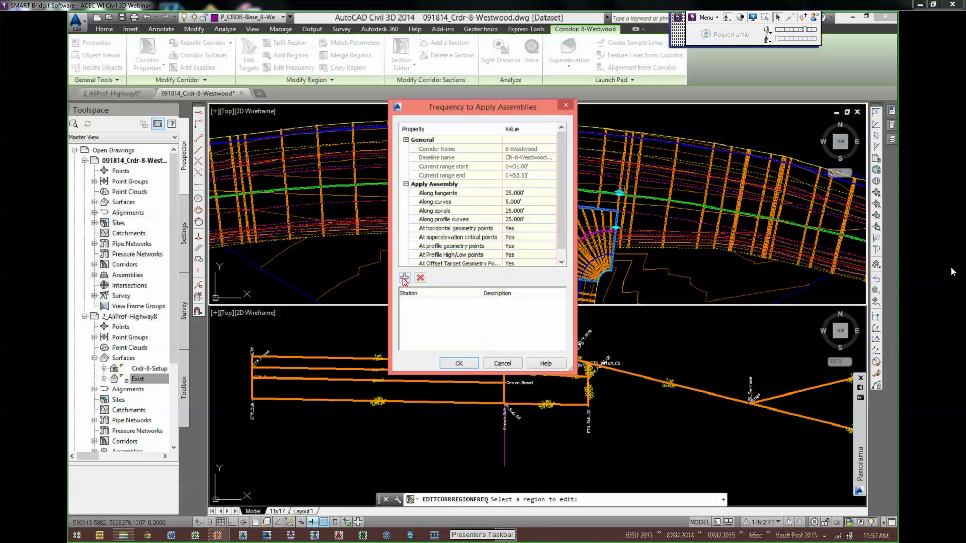
left_click(404, 278)
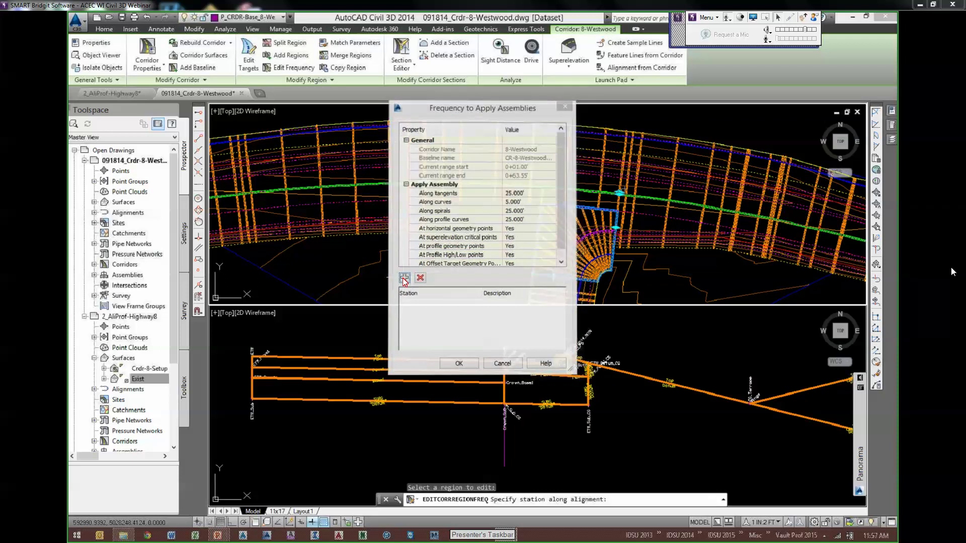
scroll(542, 196, "up", 2)
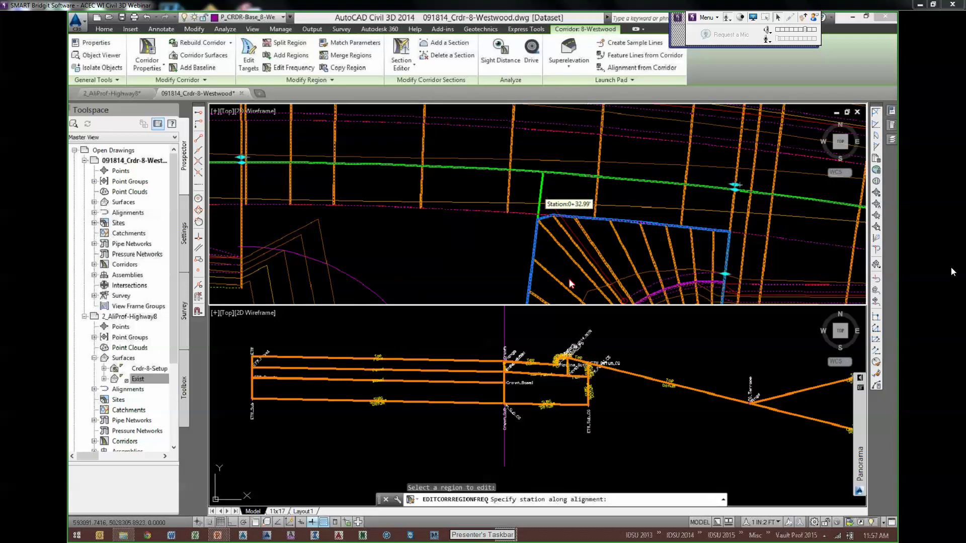
scroll(548, 199, "up", 3)
right_click(527, 233, "shift")
left_click(567, 292)
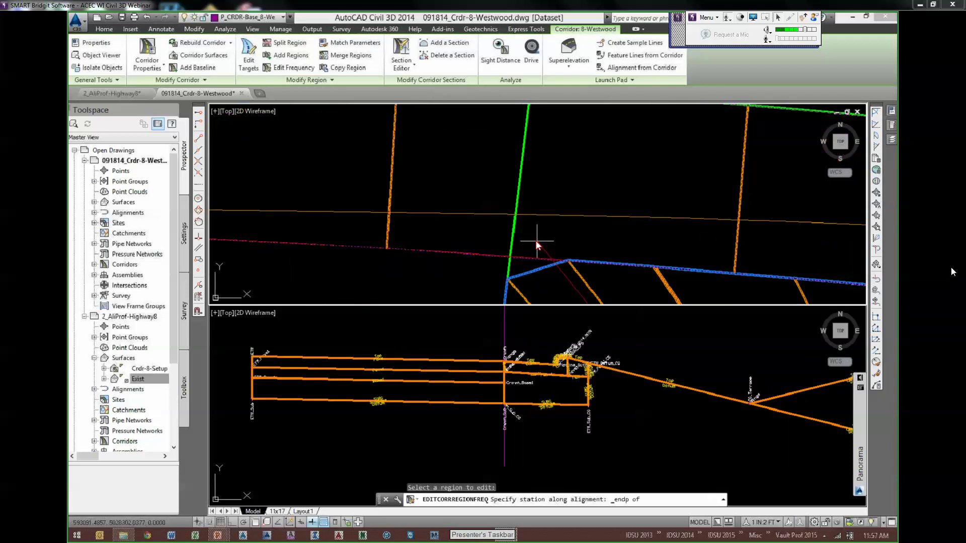
right_click(538, 241, "shift")
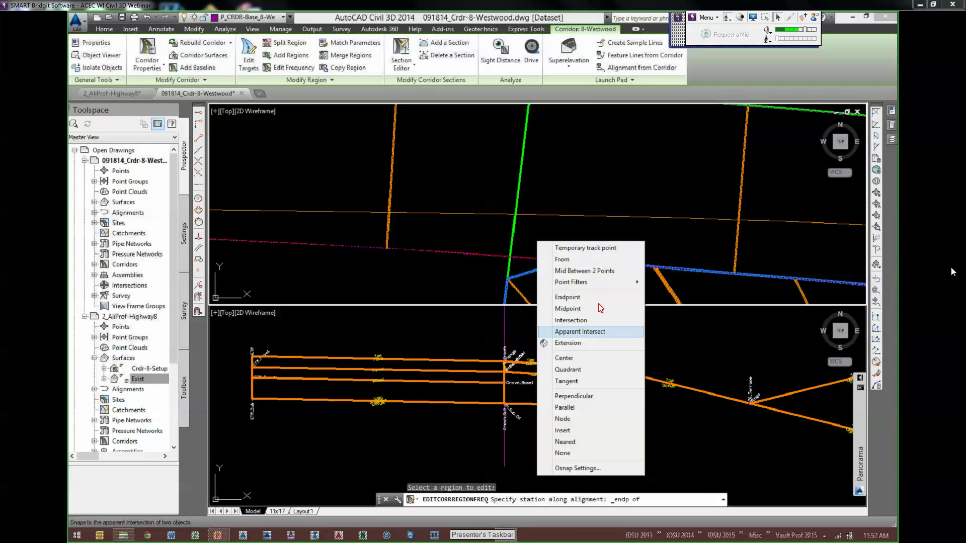
left_click(603, 332)
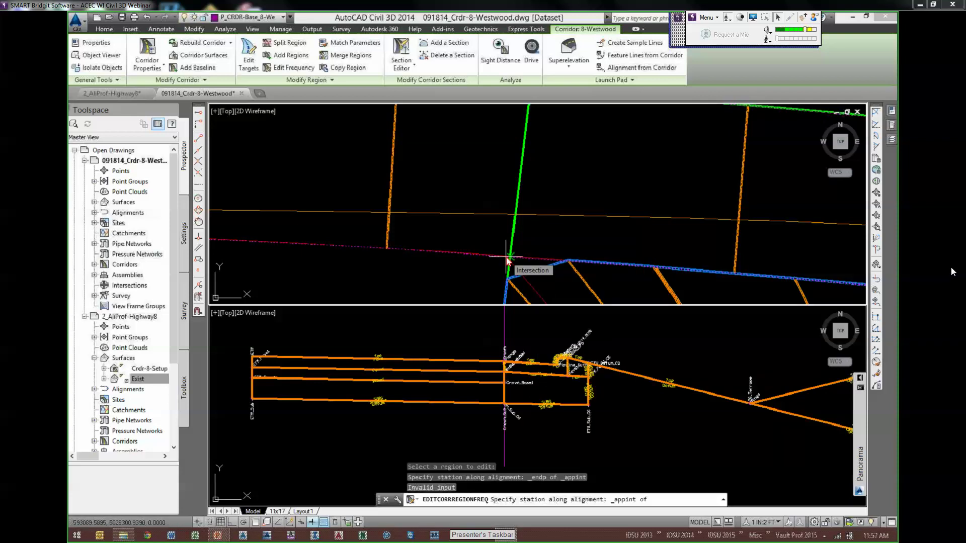
left_click(507, 257)
key("Return")
left_click(459, 363)
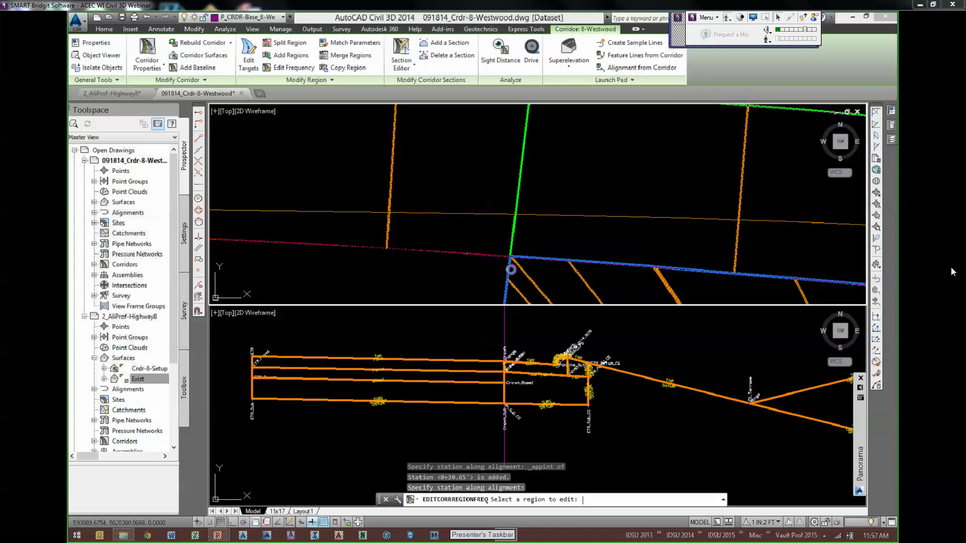
key("Escape")
key("Escape")
key("Escape")
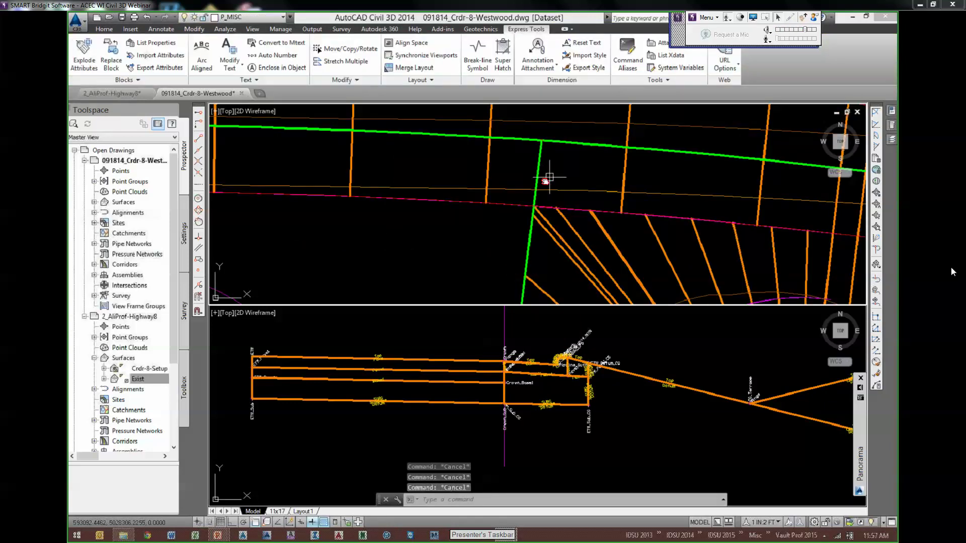
- Examine the rebuilt southeast curb return, checking its assembly spacing and how it meets the side-road centerline and Highway 8
scroll(547, 181, "down", 1)
middle_click_drag(522, 266, 479, 194)
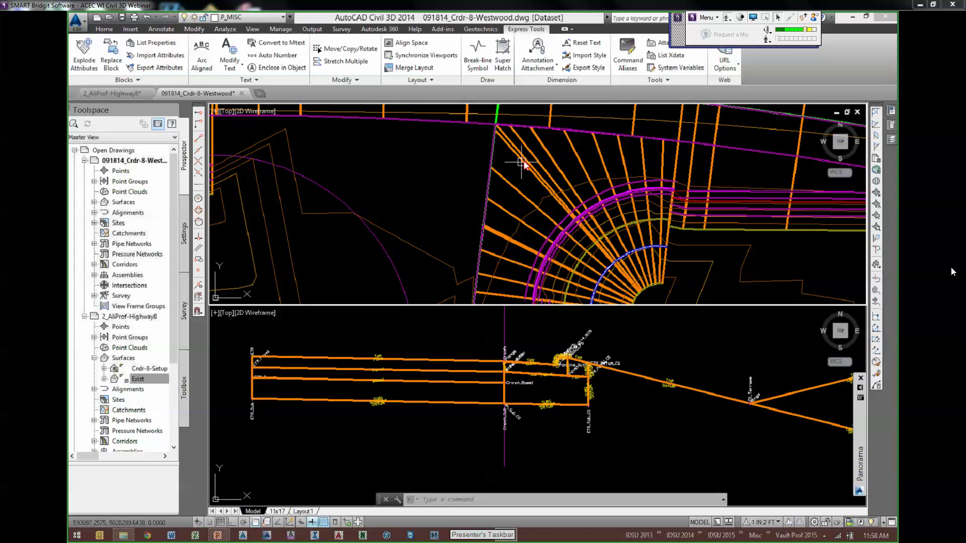
left_click(523, 164)
scroll(421, 183, "down", 2)
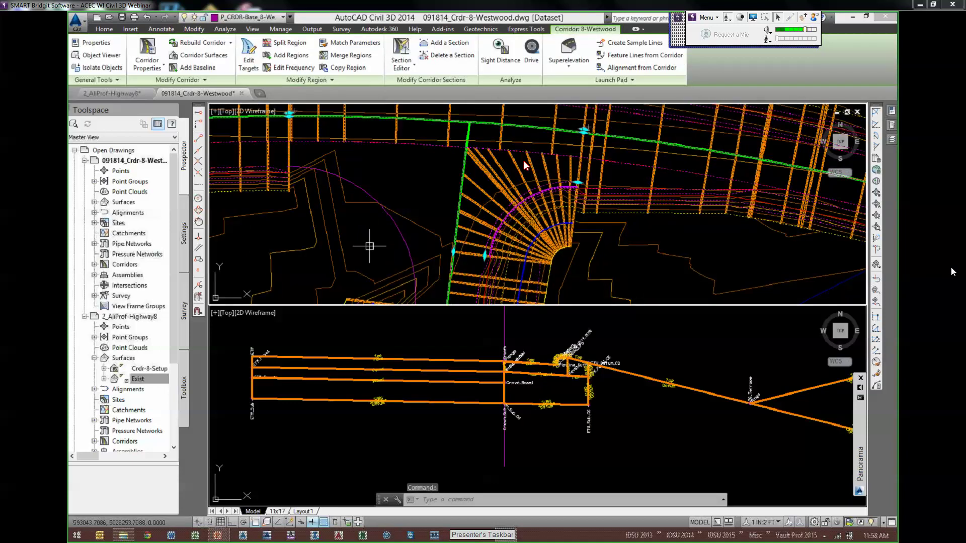
mouse_move(370, 247)
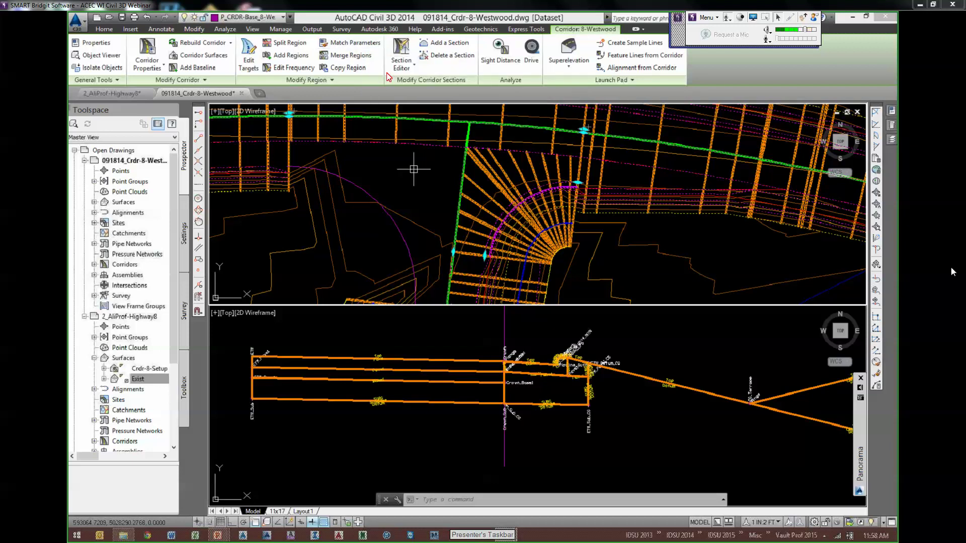
key("Escape")
key("Escape")
key("Escape")
scroll(452, 167, "up", 4)
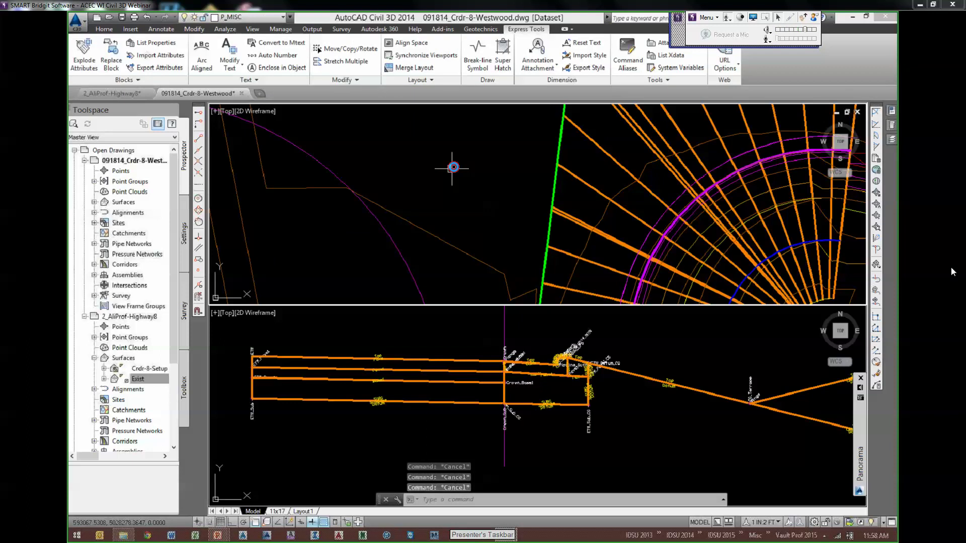
middle_click_drag(451, 168, 288, 184)
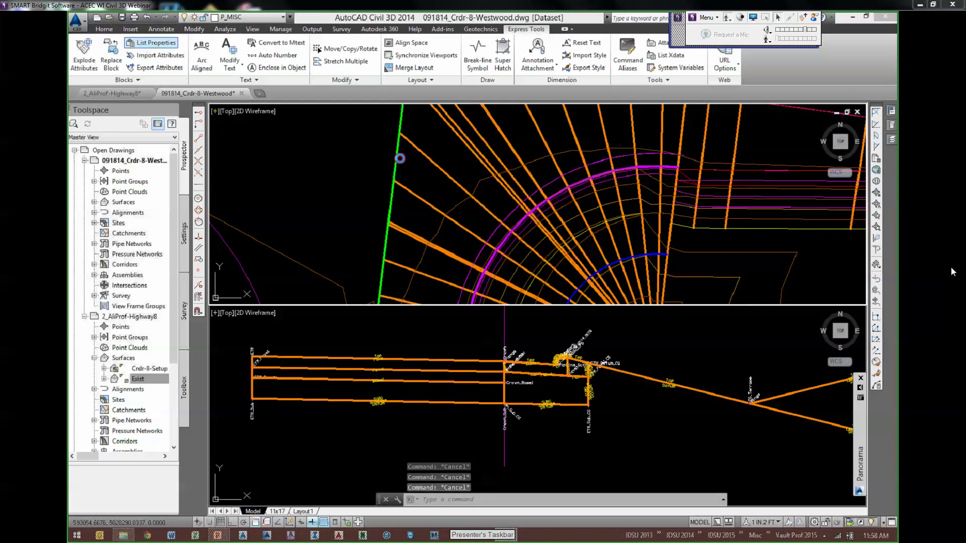
- Open the drawing 8_Crdr-8-Westwood.dwg from the Dataset folder
key("ctrl+o")
left_click(250, 246)
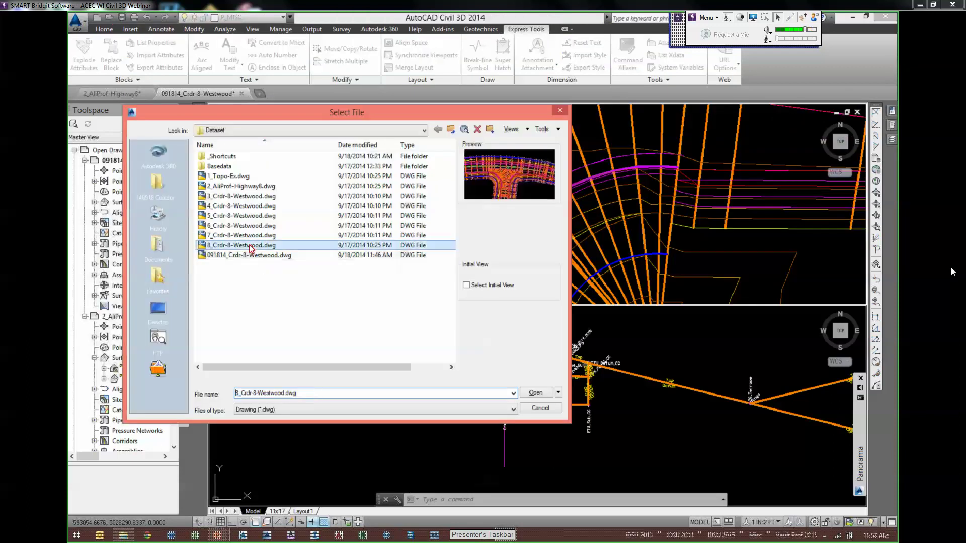
double_click(250, 246)
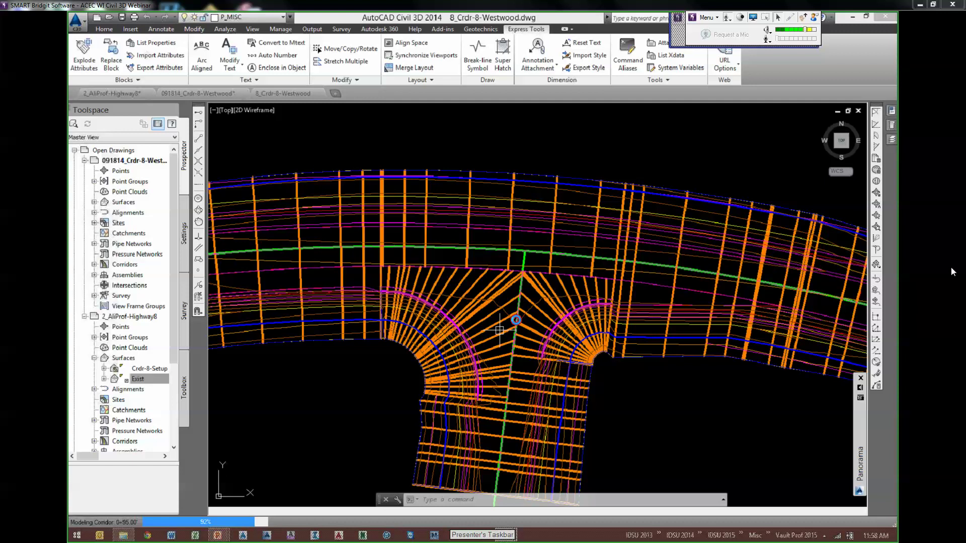
- Review the boundary options for the 8-Westwood corridor surface, including corridor extents as outer boundary, and cancel without changing them
left_click(505, 290)
right_click(505, 289)
left_click(550, 397)
left_click(270, 81)
right_click(284, 110)
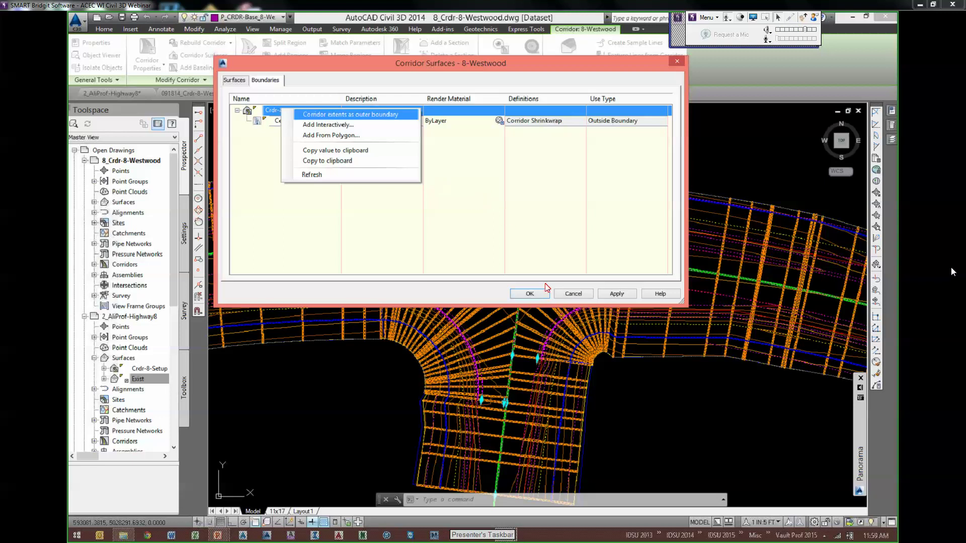
left_click(576, 295)
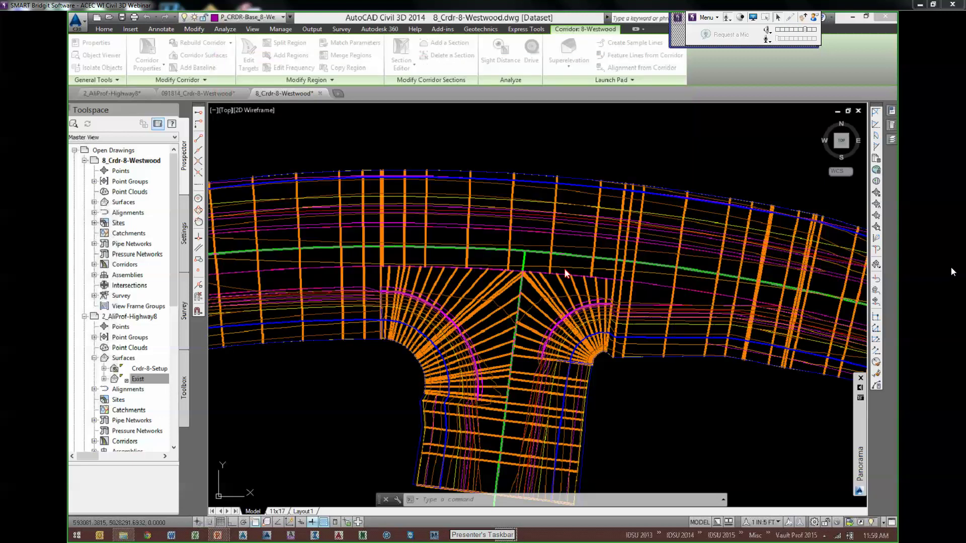
key("Escape")
key("Escape")
key("Escape")
- Switch to the CTC - WISDOT C3D Intersection presentation in PowerPoint and start the slide show at the Conclusions slide
key("alt+Tab")
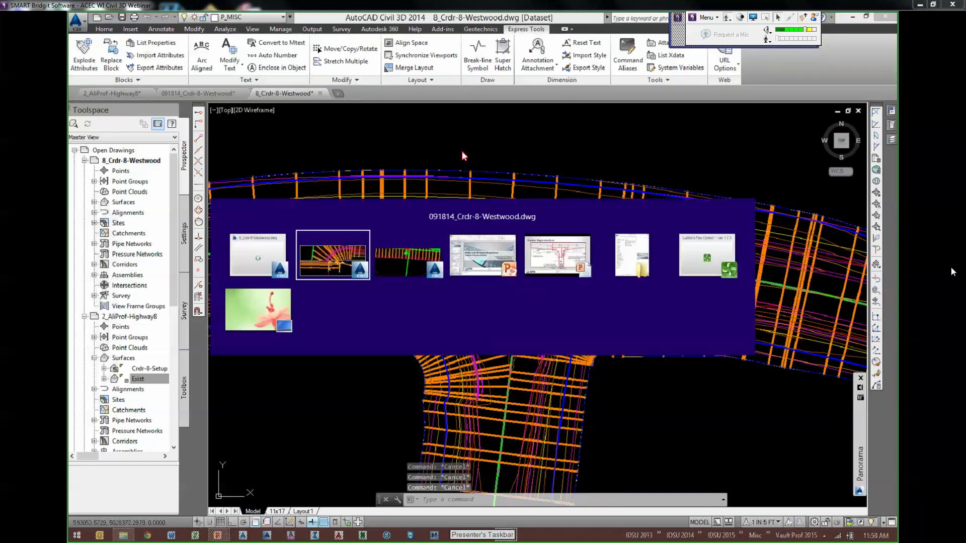
key("alt+Tab")
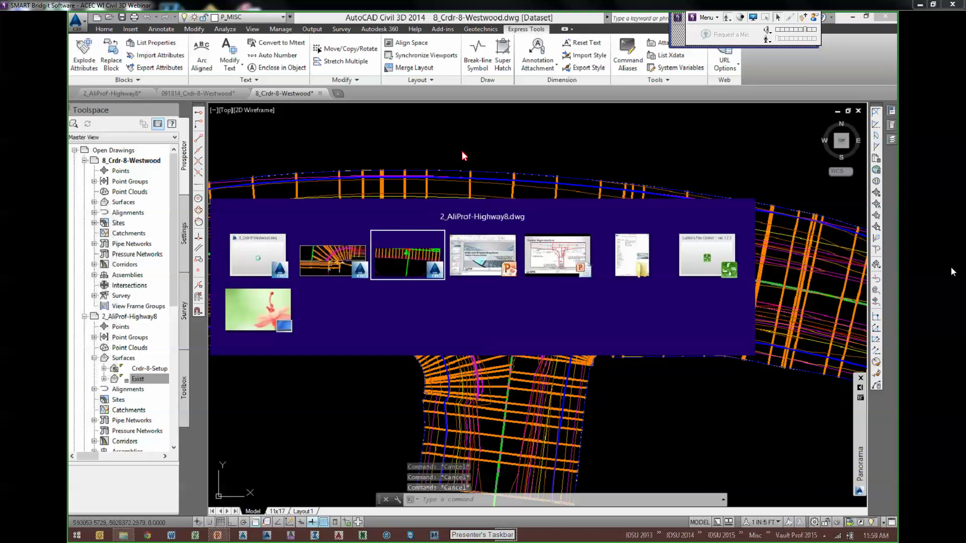
key("alt+Tab")
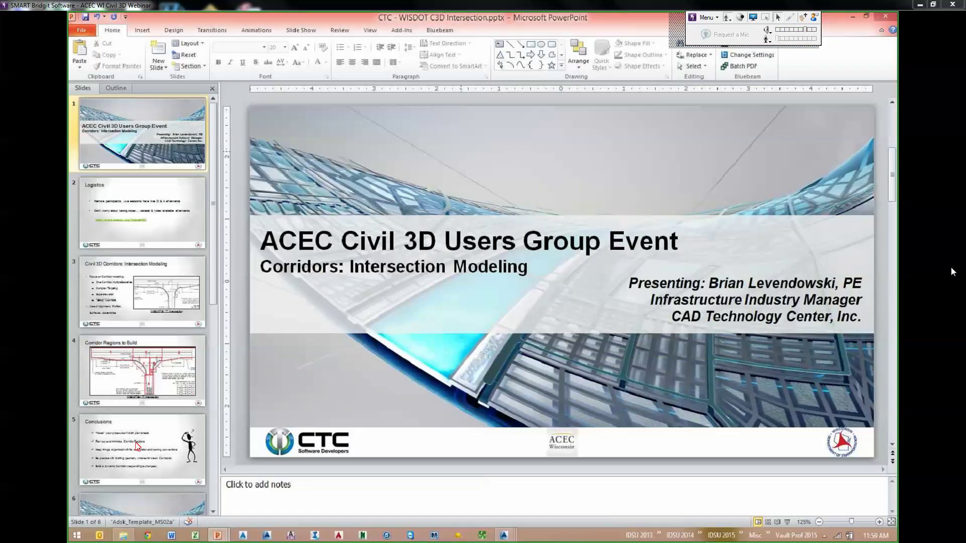
left_click(139, 447)
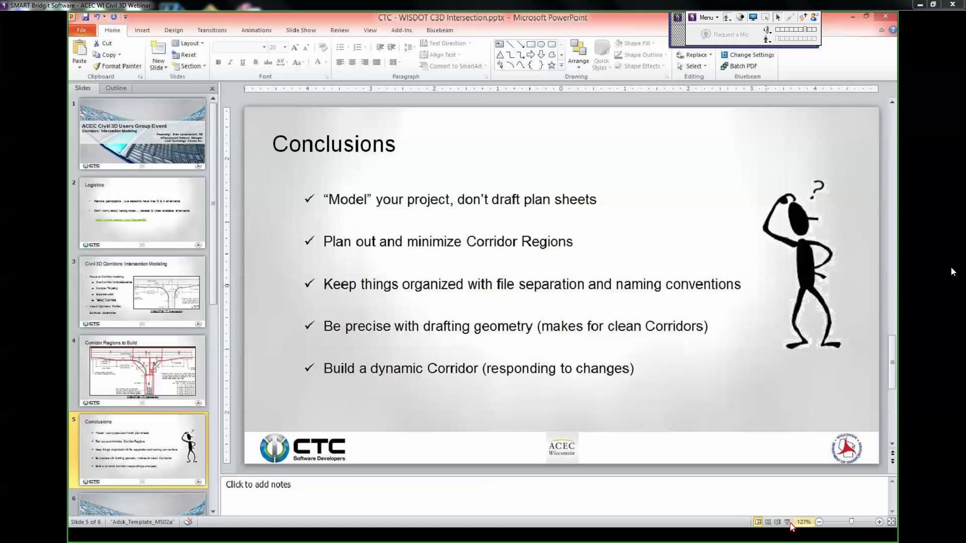
left_click(788, 523)
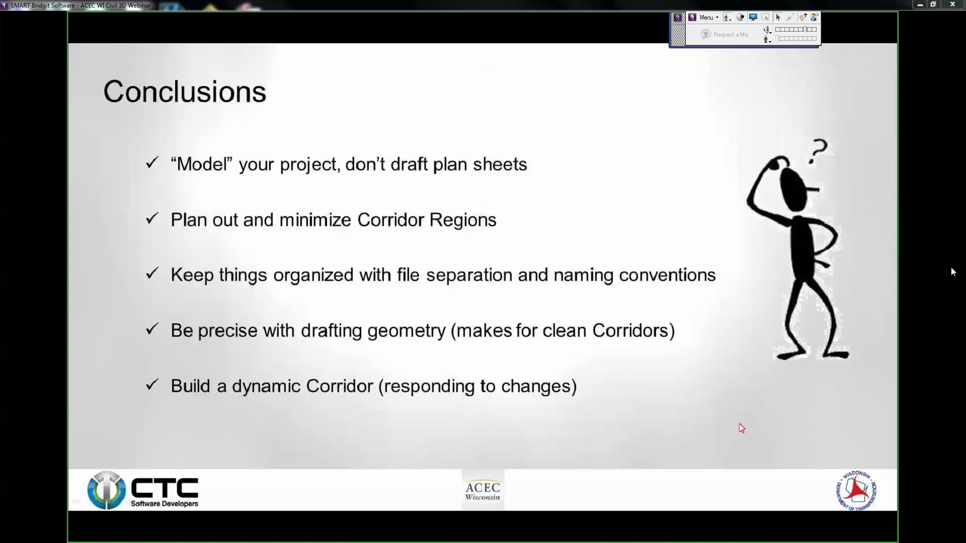